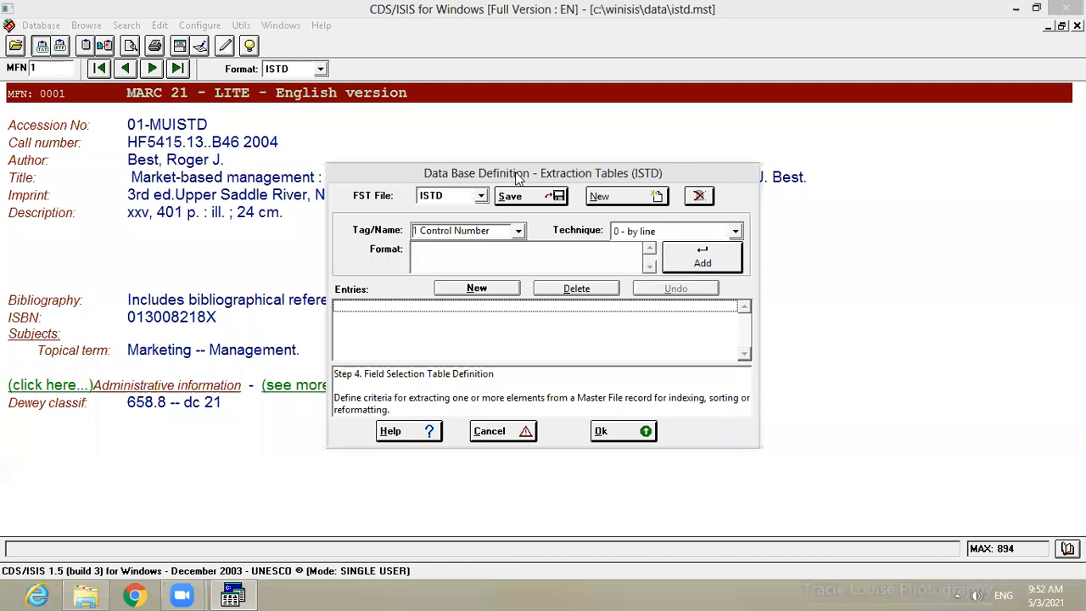
{"action": "left_click_drag", "start_coordinate": [519, 175], "coordinate": [442, 99]}
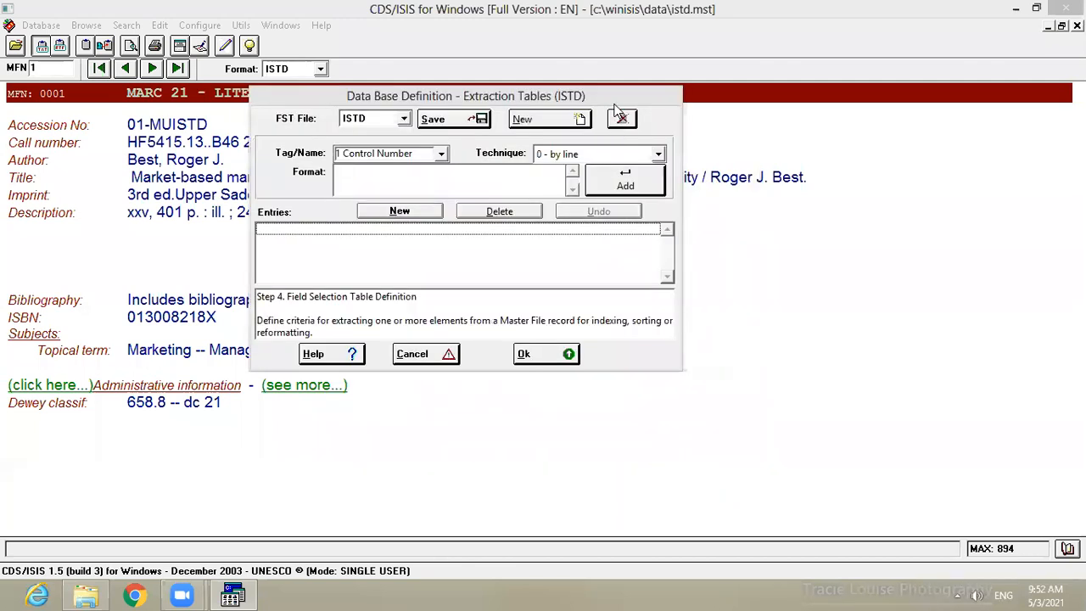
{"action": "left_click_drag", "start_coordinate": [631, 108], "coordinate": [689, 120]}
{"action": "double_click", "coordinate": [523, 221]}
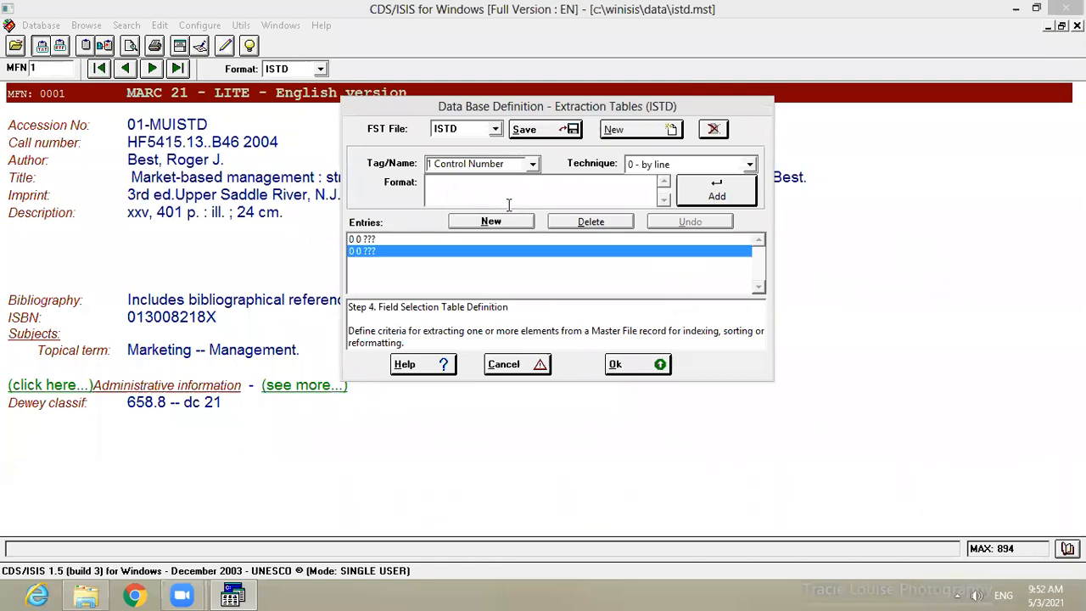
{"action": "left_click", "coordinate": [592, 223]}
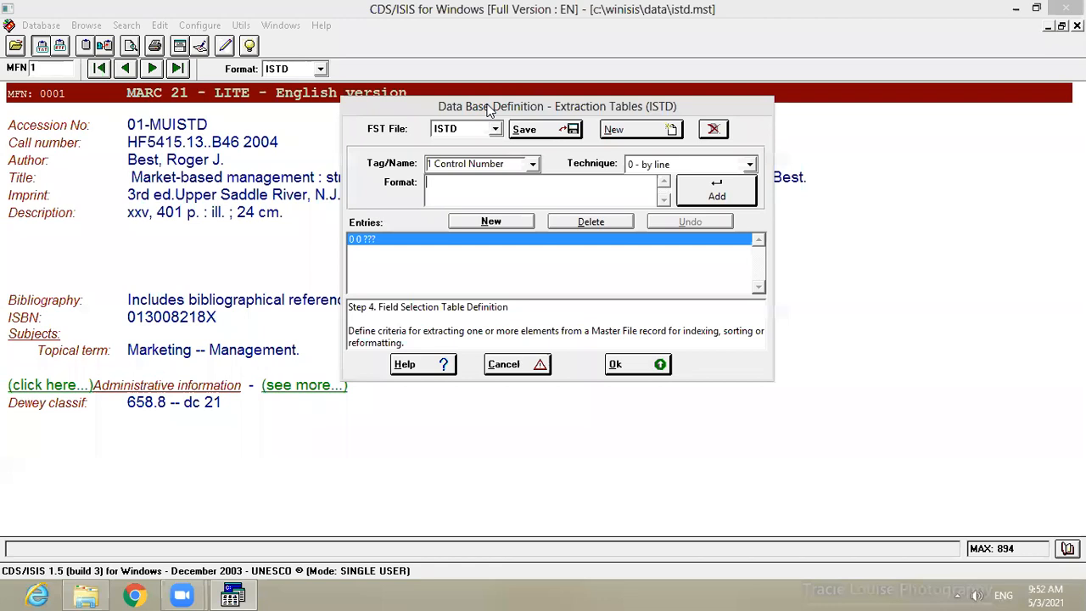
{"action": "left_click_drag", "start_coordinate": [489, 110], "coordinate": [408, 124]}
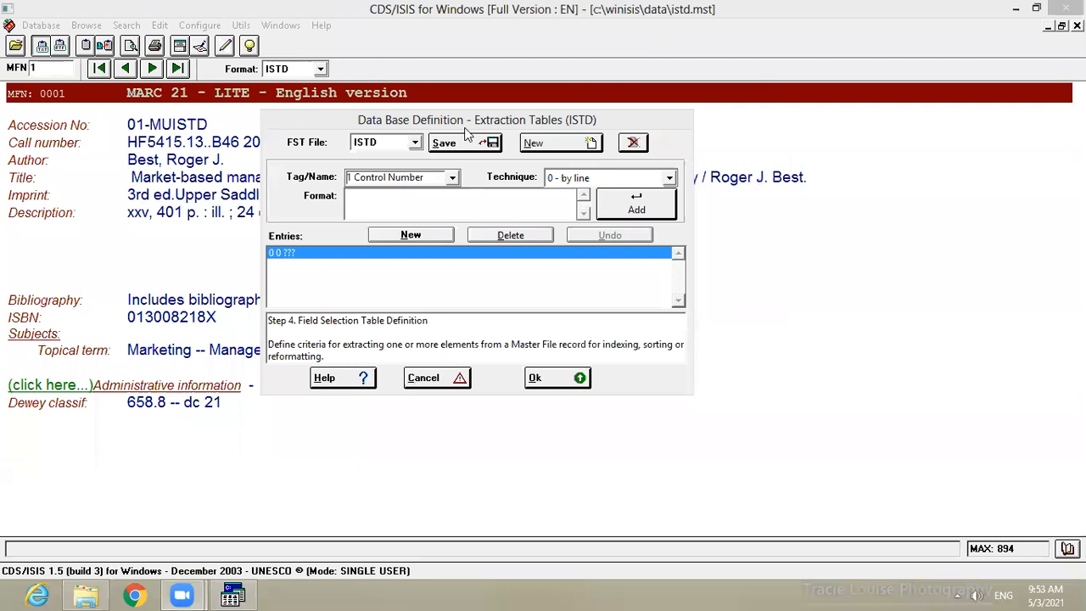
{"action": "left_click", "coordinate": [438, 378]}
Open the ISTD field selection table and start a new entry for tag 100, the personal main entry.
{"action": "left_click", "coordinate": [159, 24]}
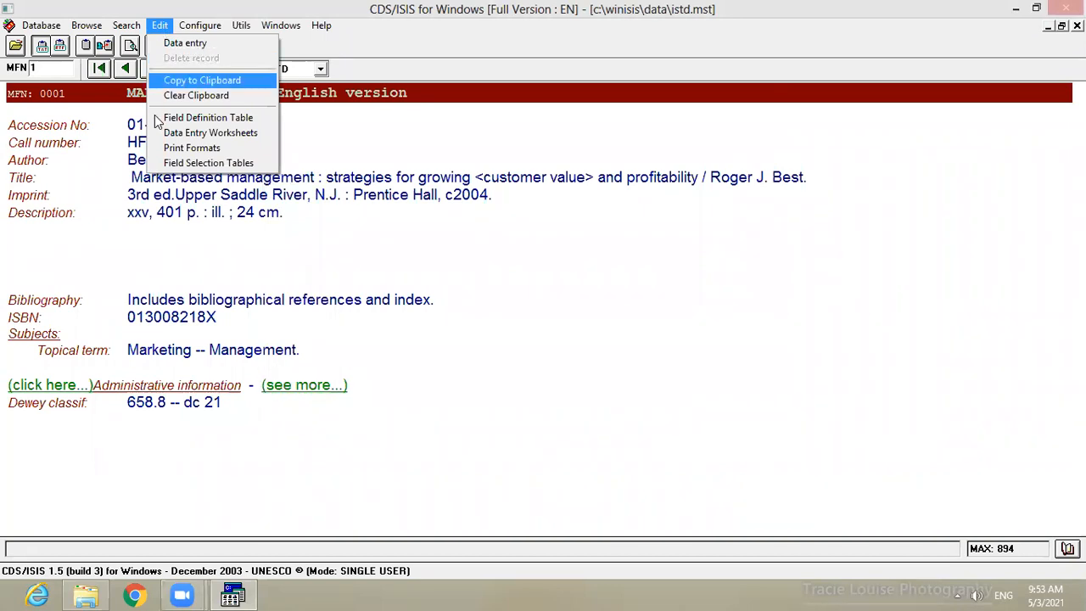
{"action": "left_click", "coordinate": [172, 163]}
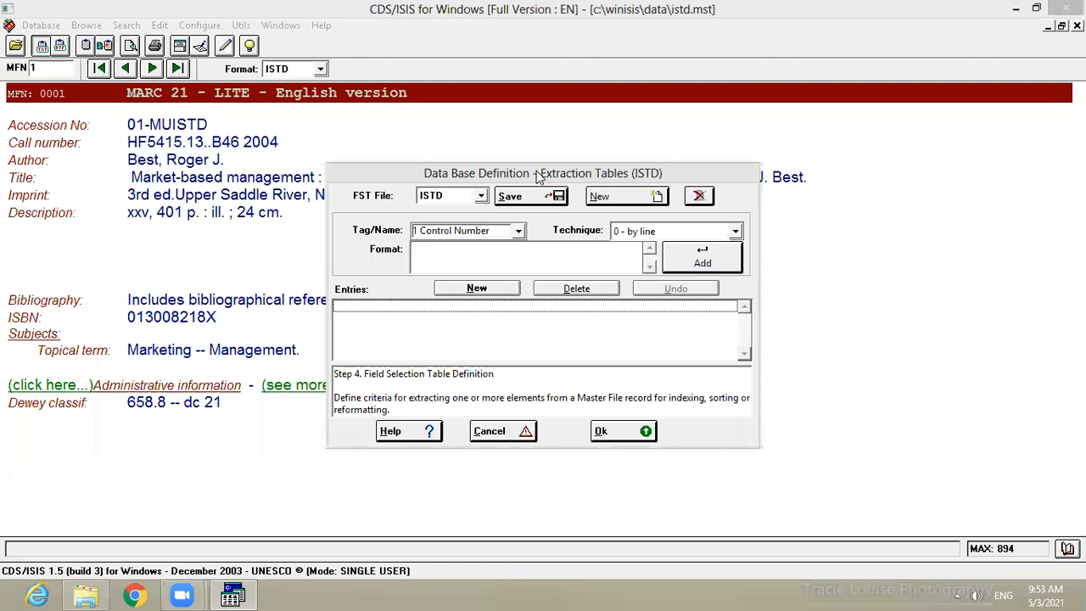
{"action": "left_click_drag", "start_coordinate": [536, 174], "coordinate": [447, 104]}
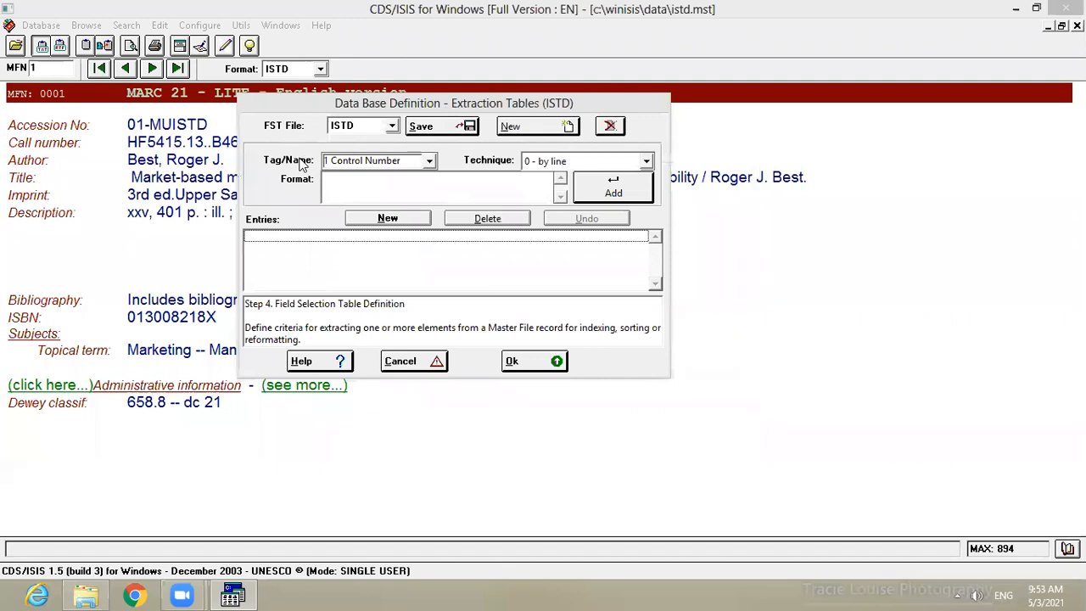
{"action": "left_click", "coordinate": [411, 219]}
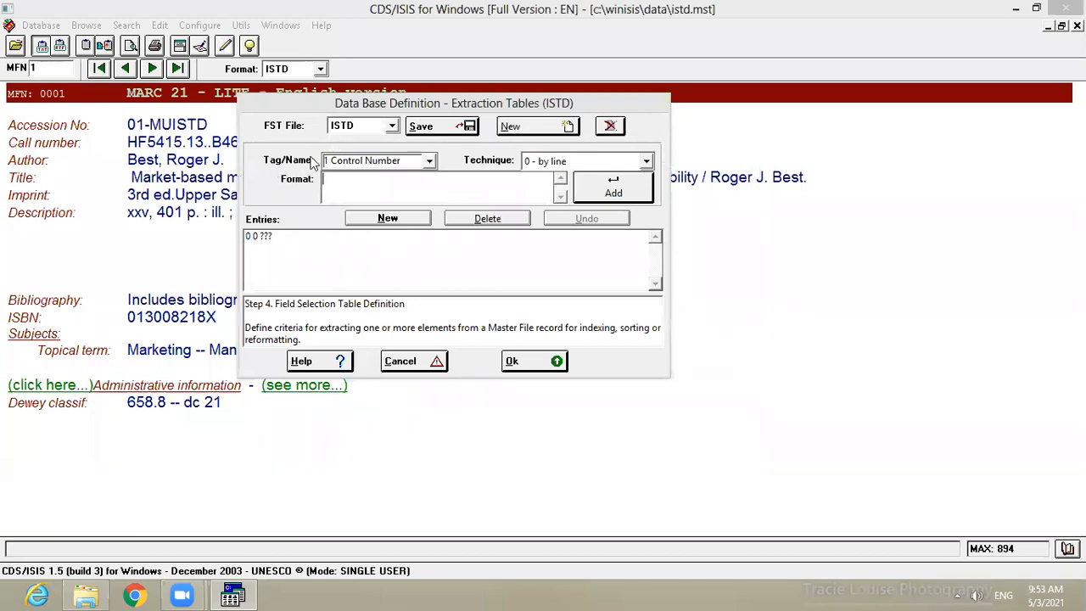
{"action": "left_click", "coordinate": [430, 160]}
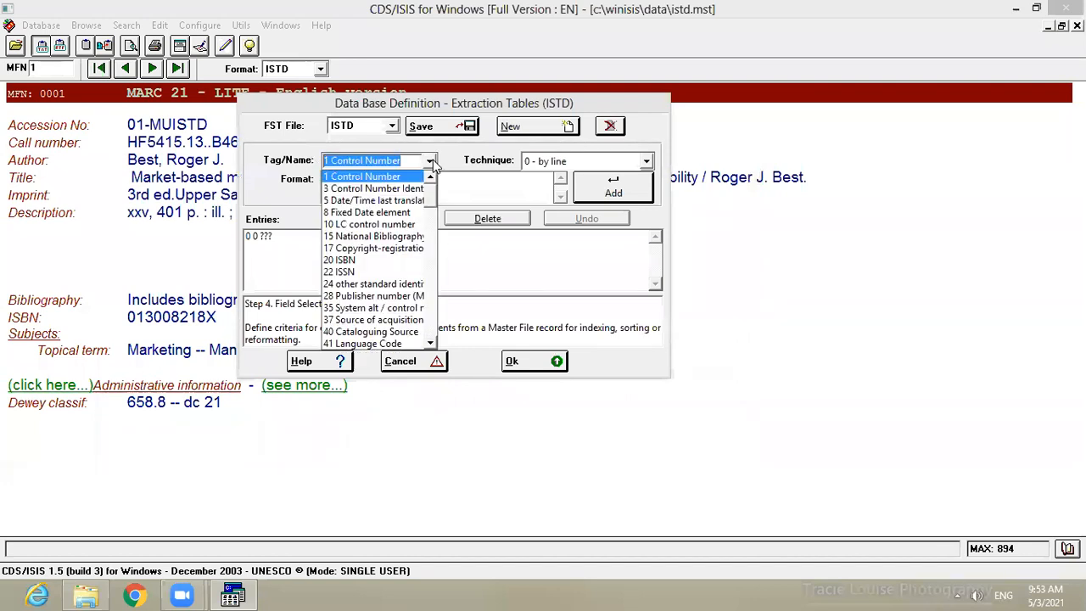
{"action": "type", "text": "100"}
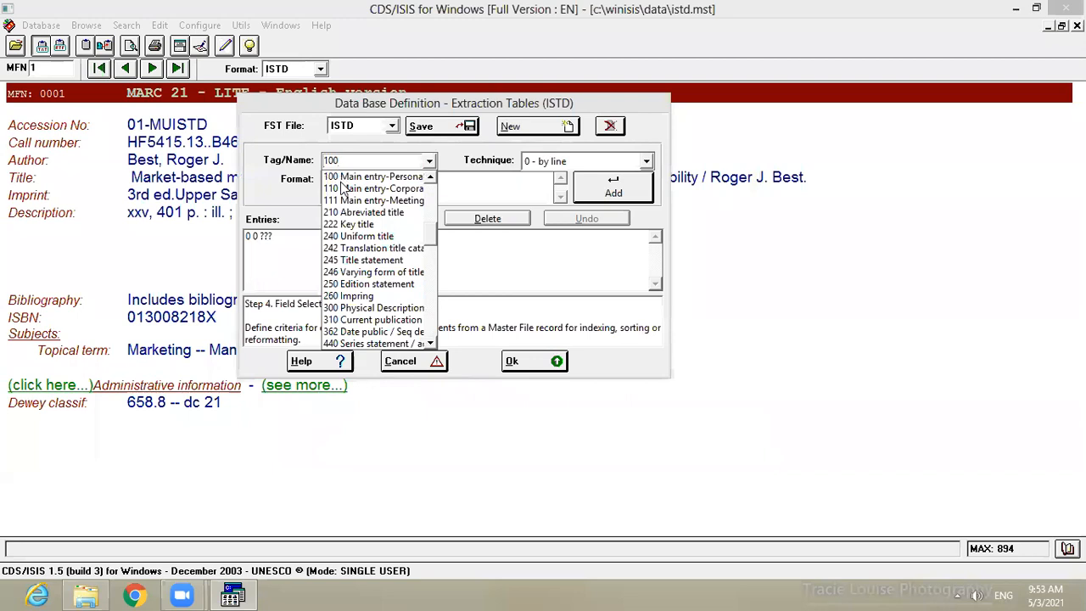
{"action": "left_click", "coordinate": [342, 177]}
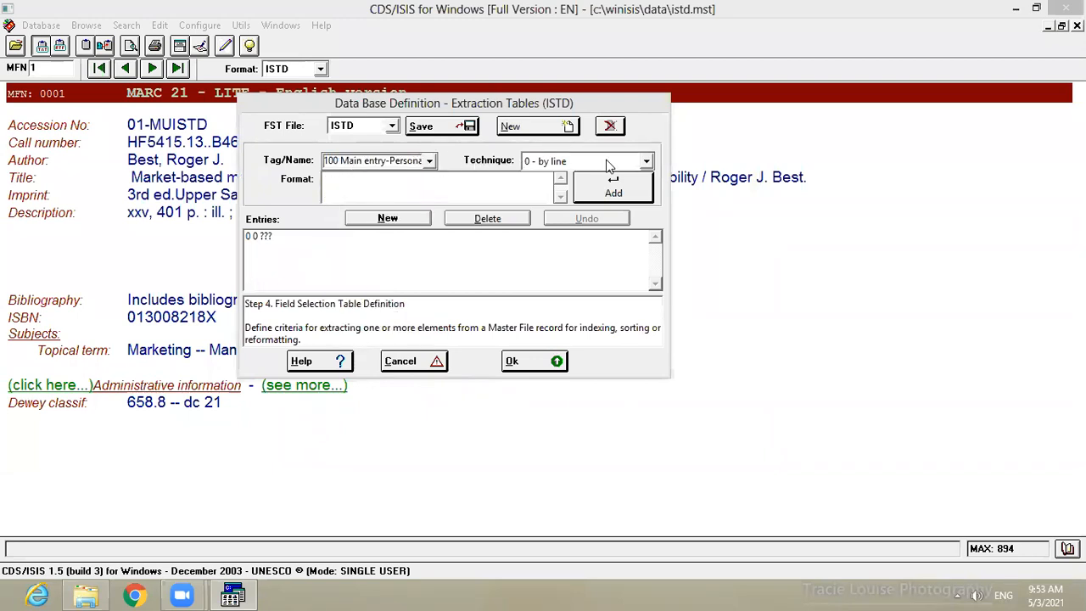
Give the tag 100 entry the technique 0 - by line and the format "mhl, v100^a", and add it.
{"action": "left_click", "coordinate": [647, 164]}
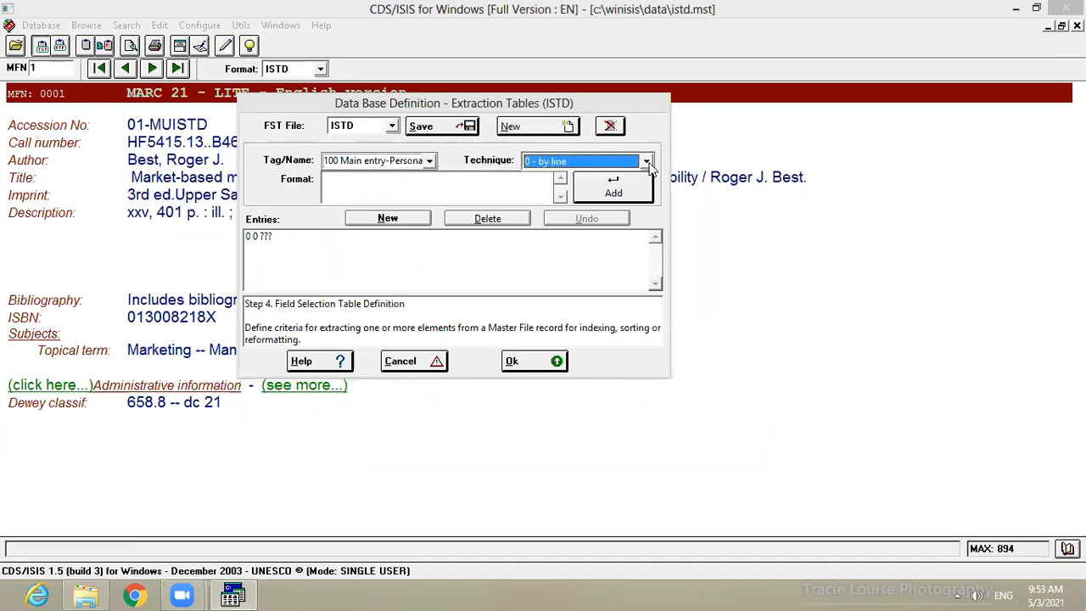
{"action": "left_click", "coordinate": [647, 164]}
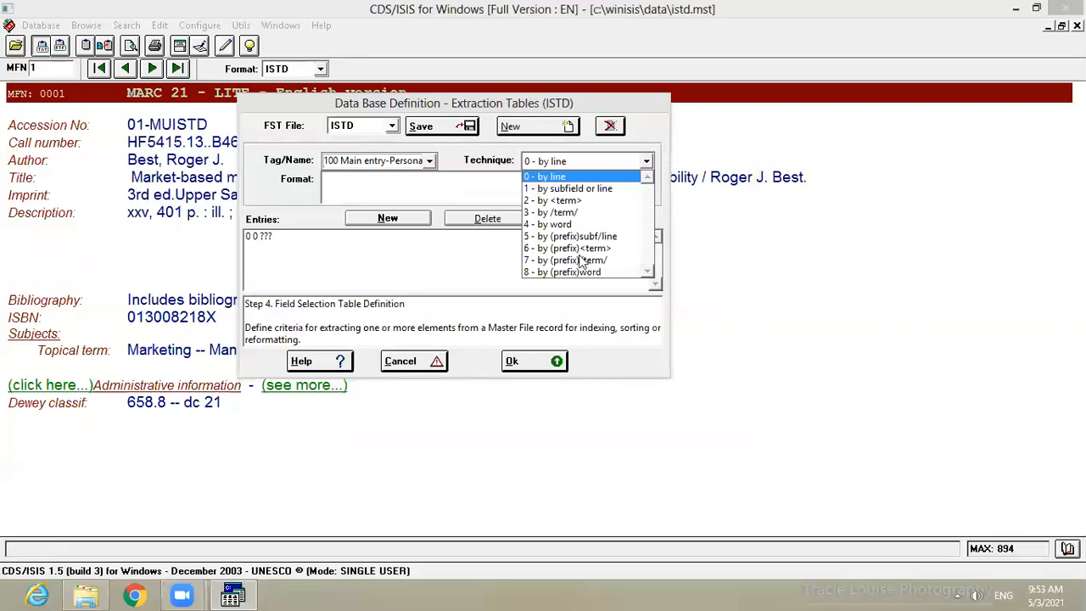
{"action": "left_click", "coordinate": [536, 177]}
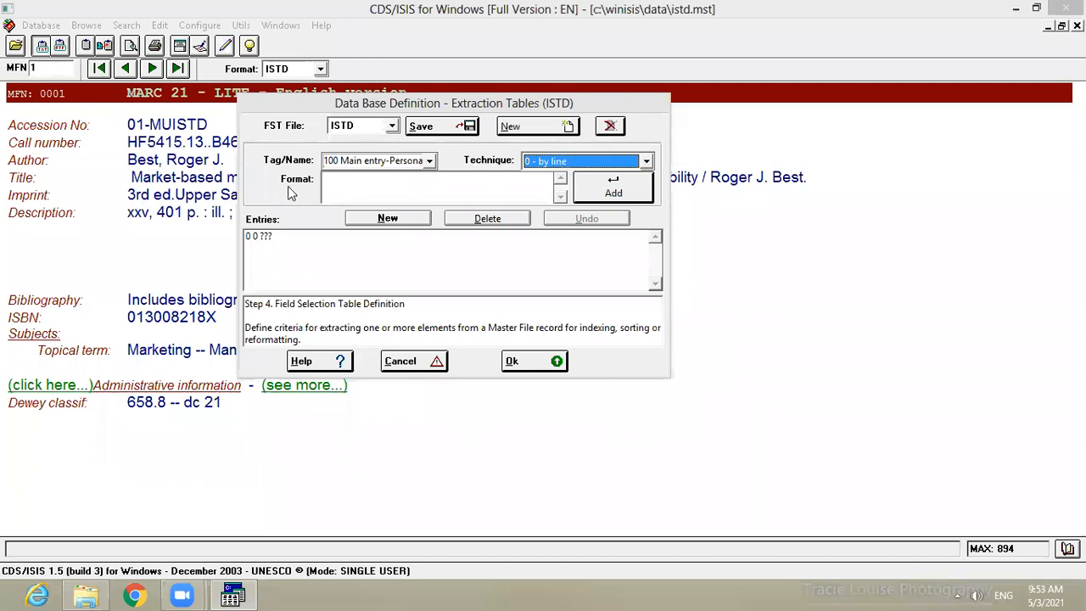
{"action": "left_click", "coordinate": [348, 182]}
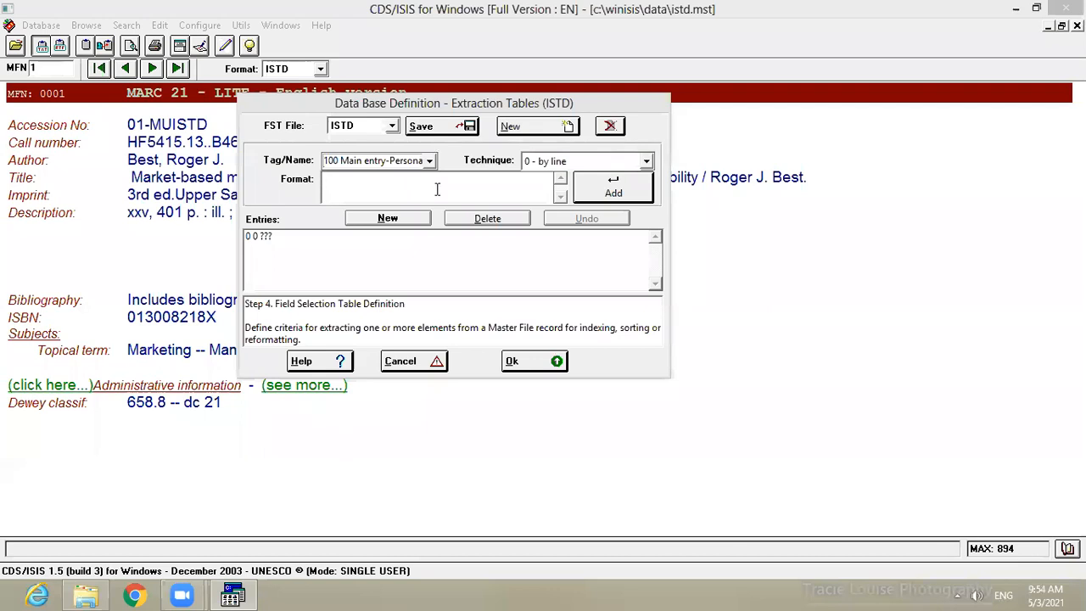
{"action": "type", "text": "mhl, v100^a"}
{"action": "left_click_drag", "start_coordinate": [379, 179], "coordinate": [346, 183]}
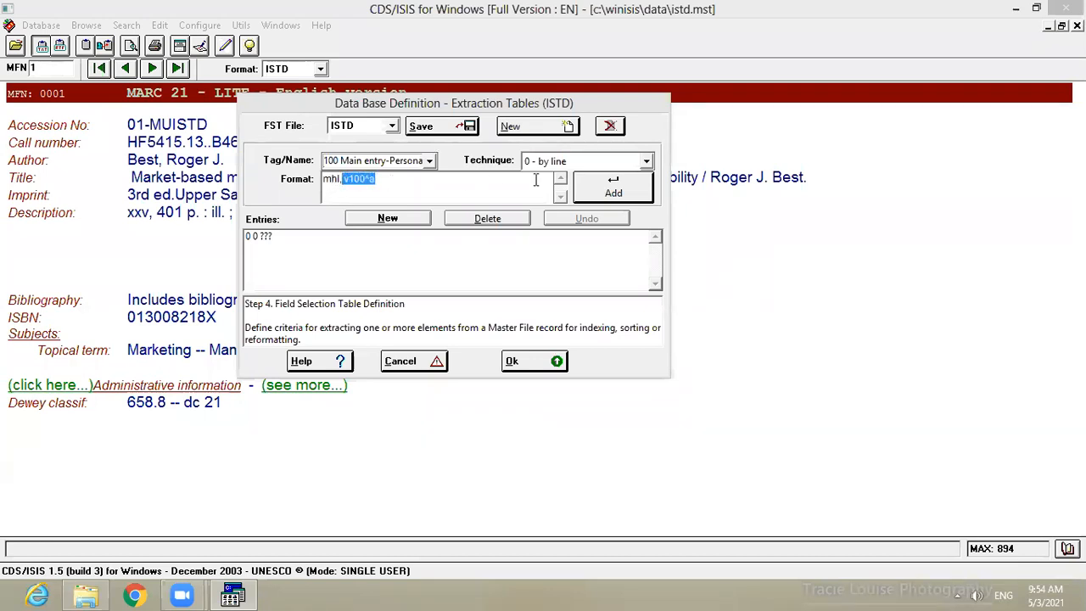
{"action": "left_click", "coordinate": [604, 191]}
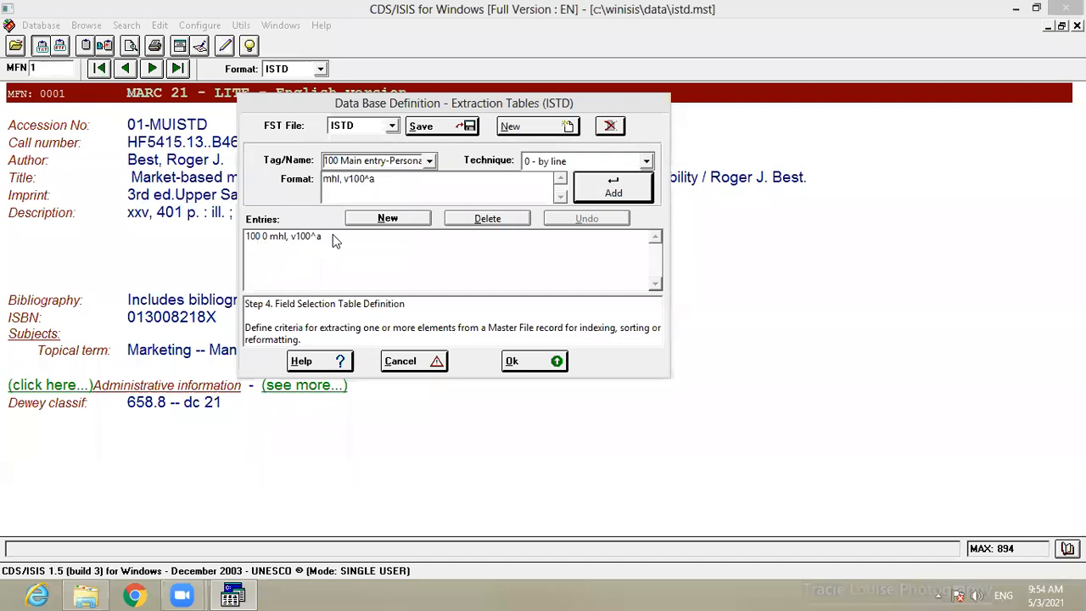
Save the ISTD field selection table and close its definition dialog.
{"action": "left_click", "coordinate": [441, 129]}
{"action": "left_click", "coordinate": [563, 352]}
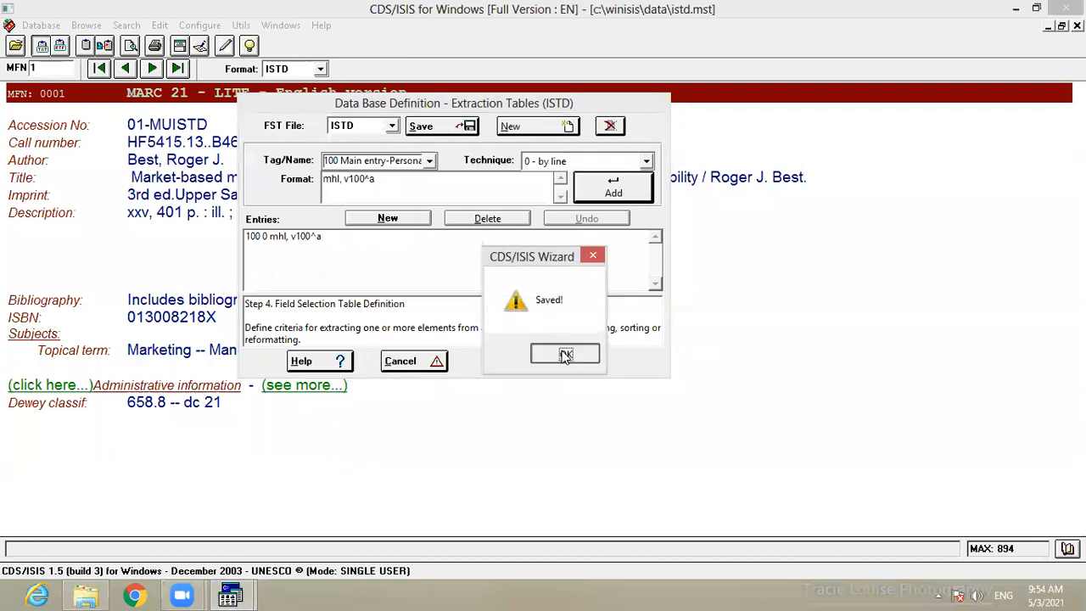
{"action": "left_click", "coordinate": [536, 364]}
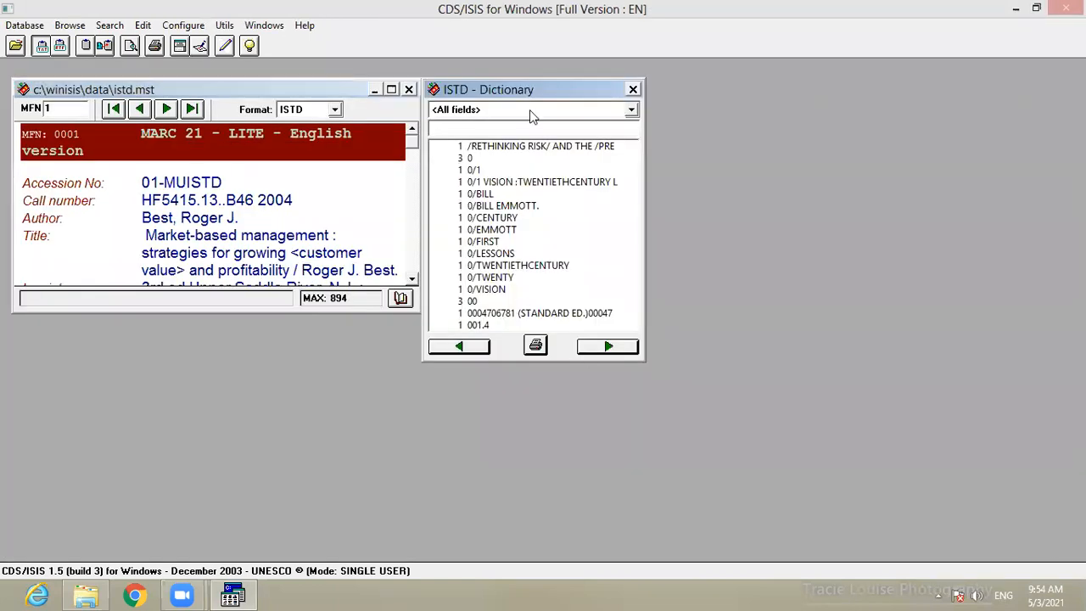
Check which fields the ISTD dictionary offers for filtering and move its window away from the record window.
{"action": "left_click", "coordinate": [632, 114]}
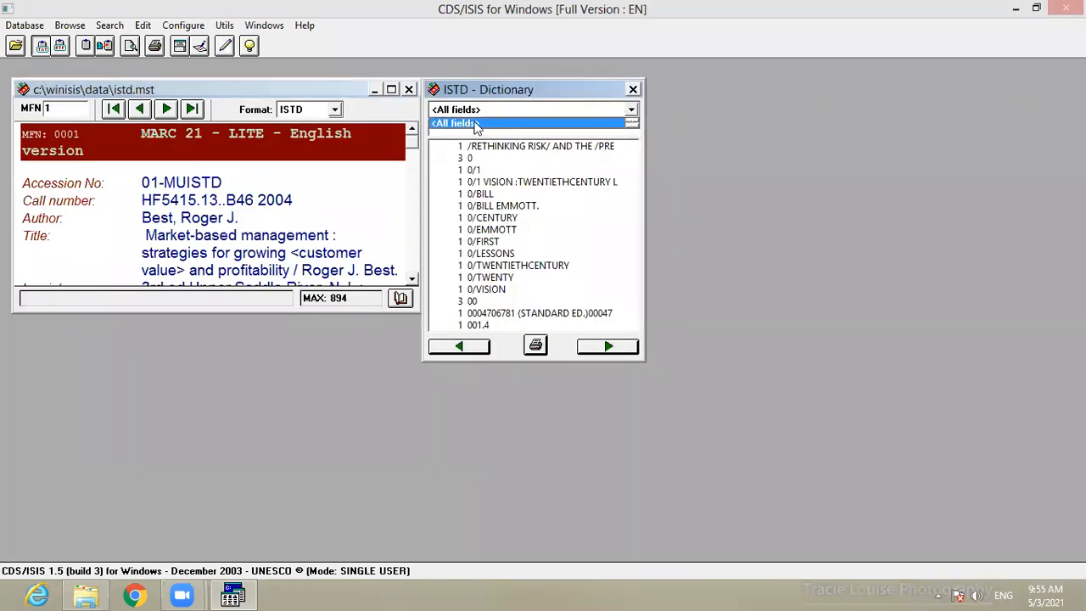
{"action": "left_click", "coordinate": [631, 112]}
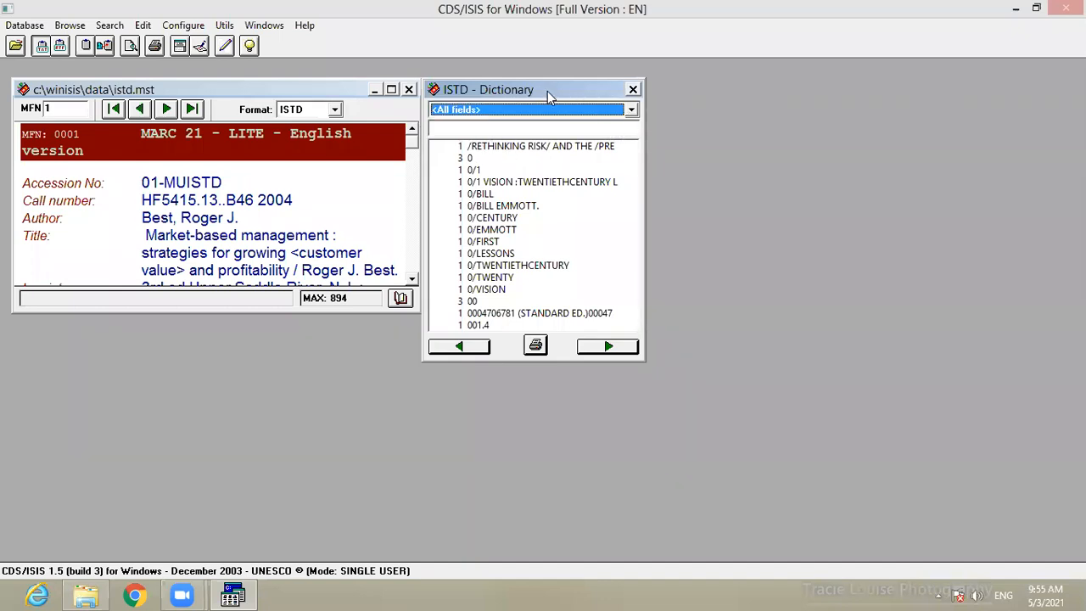
{"action": "left_click_drag", "start_coordinate": [547, 91], "coordinate": [821, 78]}
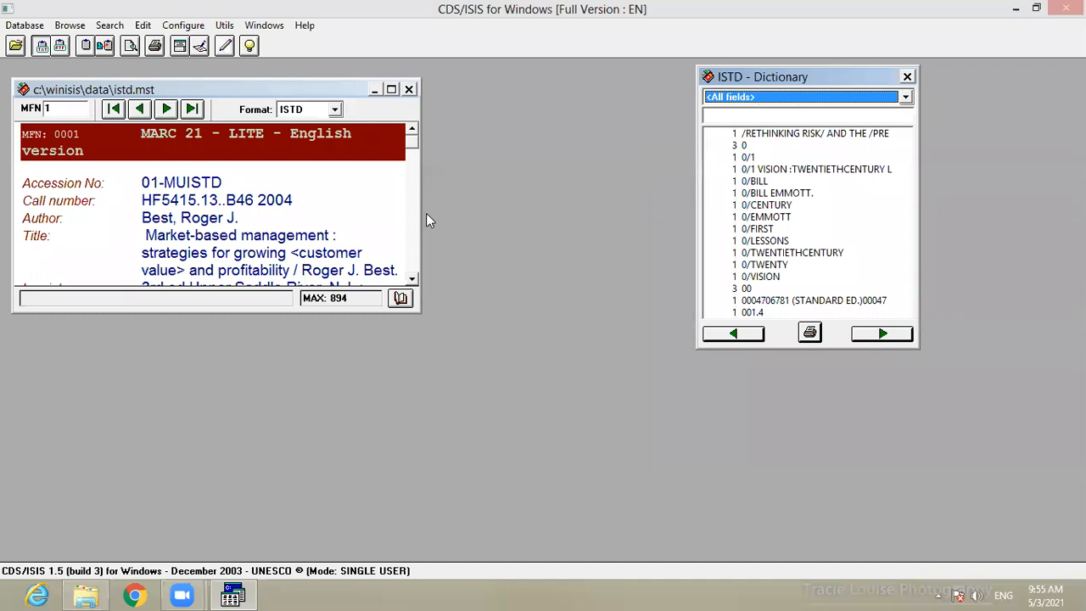
Run a full inverted file generation for the ISTD database over MFN 1 to 9999999.
{"action": "left_click", "coordinate": [23, 24]}
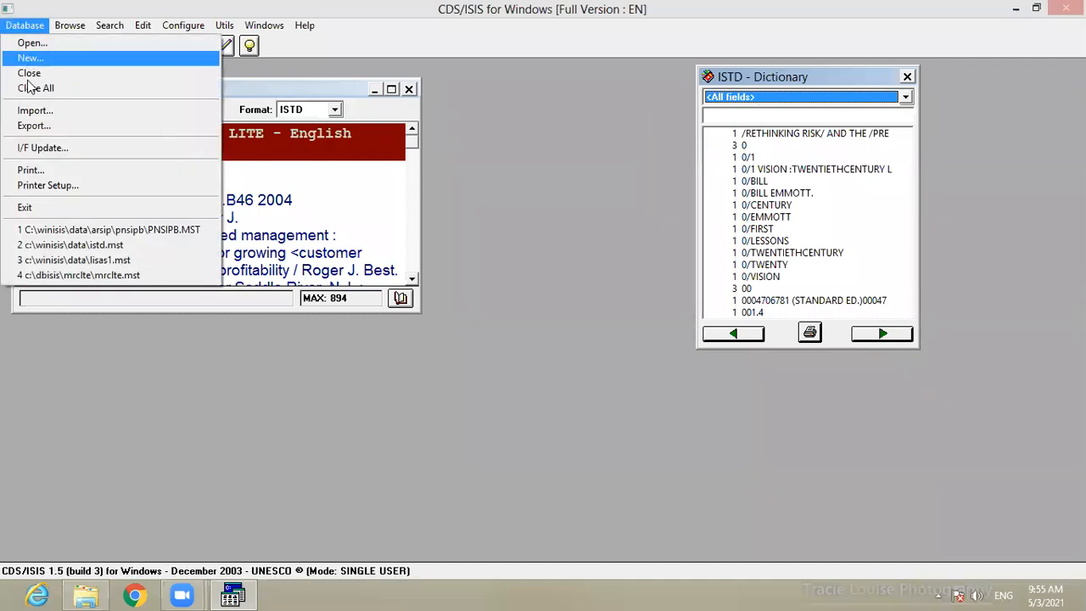
{"action": "left_click", "coordinate": [39, 148]}
{"action": "left_click", "coordinate": [388, 280]}
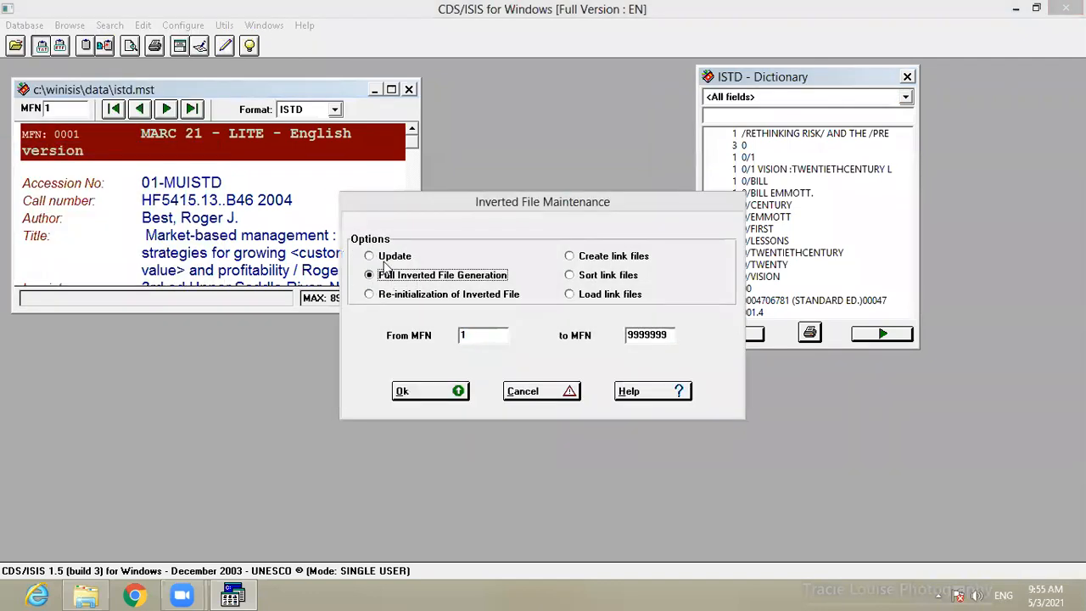
{"action": "left_click", "coordinate": [433, 393]}
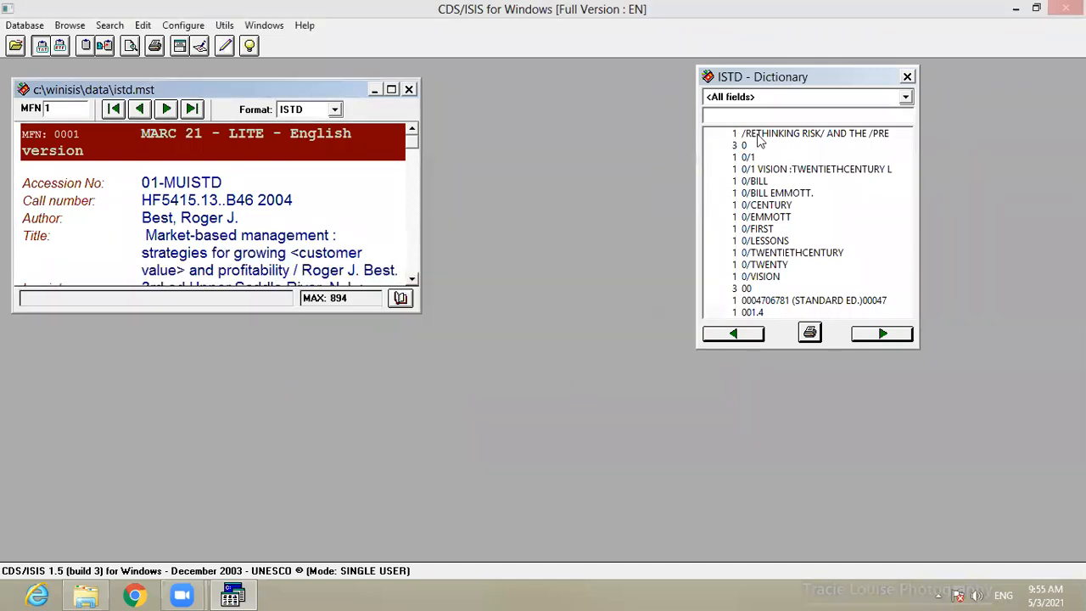
Reopen the ISTD dictionary and check its available fields again, placing its window beside the record window.
{"action": "left_click_drag", "start_coordinate": [800, 77], "coordinate": [693, 74]}
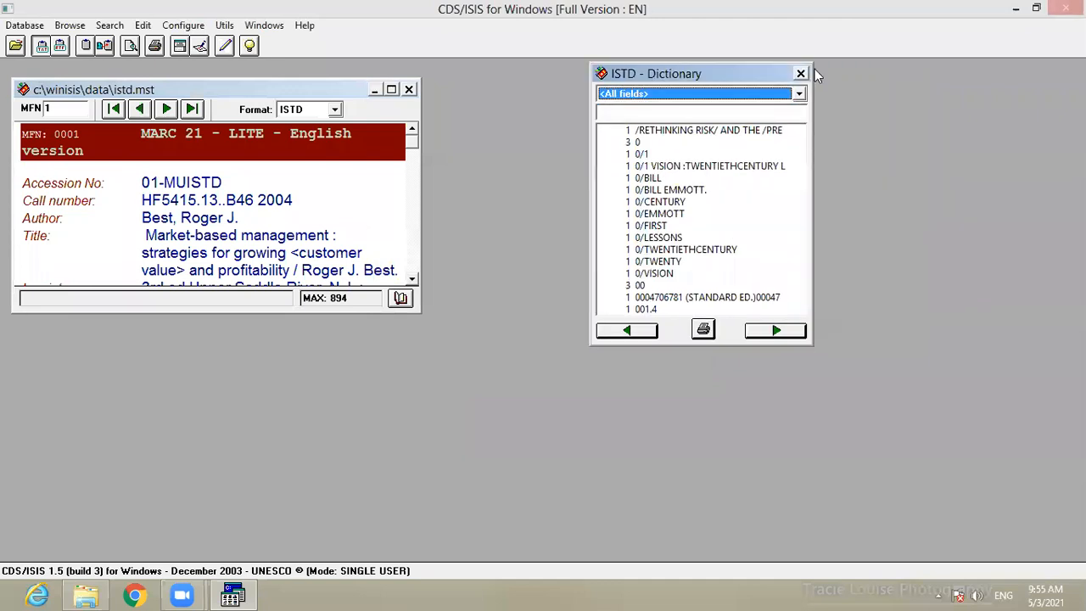
{"action": "left_click", "coordinate": [800, 74]}
{"action": "left_click", "coordinate": [399, 297]}
{"action": "left_click", "coordinate": [630, 110]}
{"action": "left_click", "coordinate": [630, 110]}
{"action": "left_click_drag", "start_coordinate": [606, 86], "coordinate": [732, 92]}
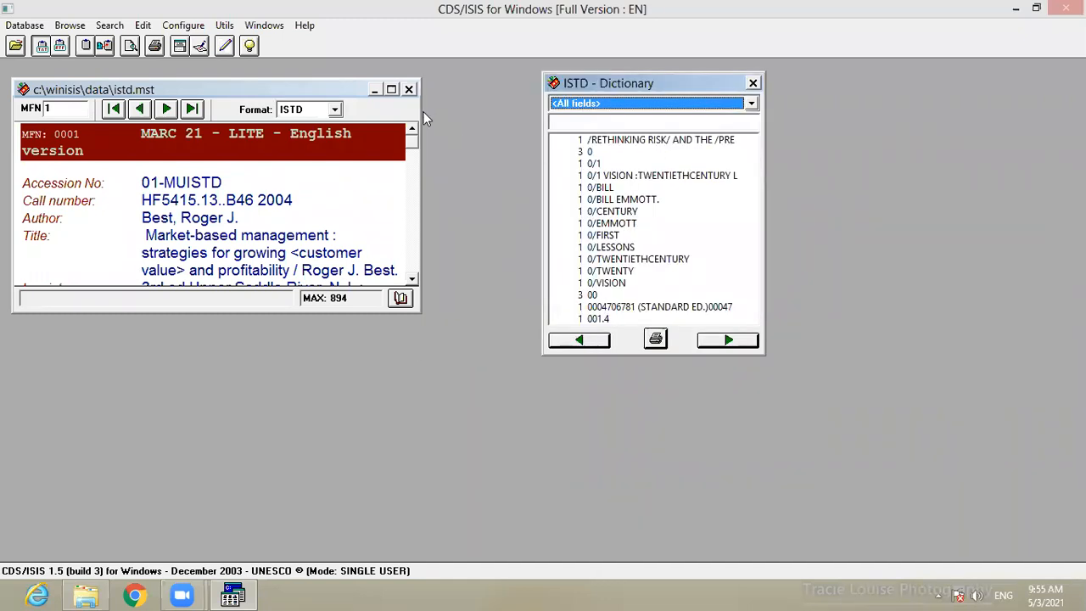
Maximize the ISTD database window and browse its dictionary for terms starting with A, selecting "A GUIDE TO LOCAL ENVIRONMENTAL".
{"action": "left_click", "coordinate": [391, 89]}
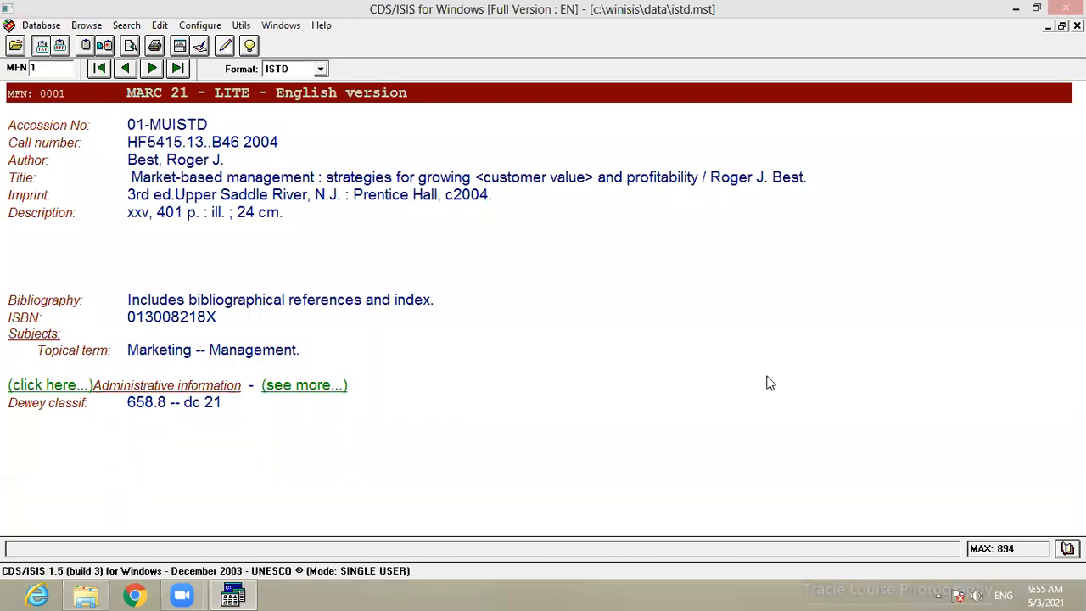
{"action": "left_click", "coordinate": [1067, 548]}
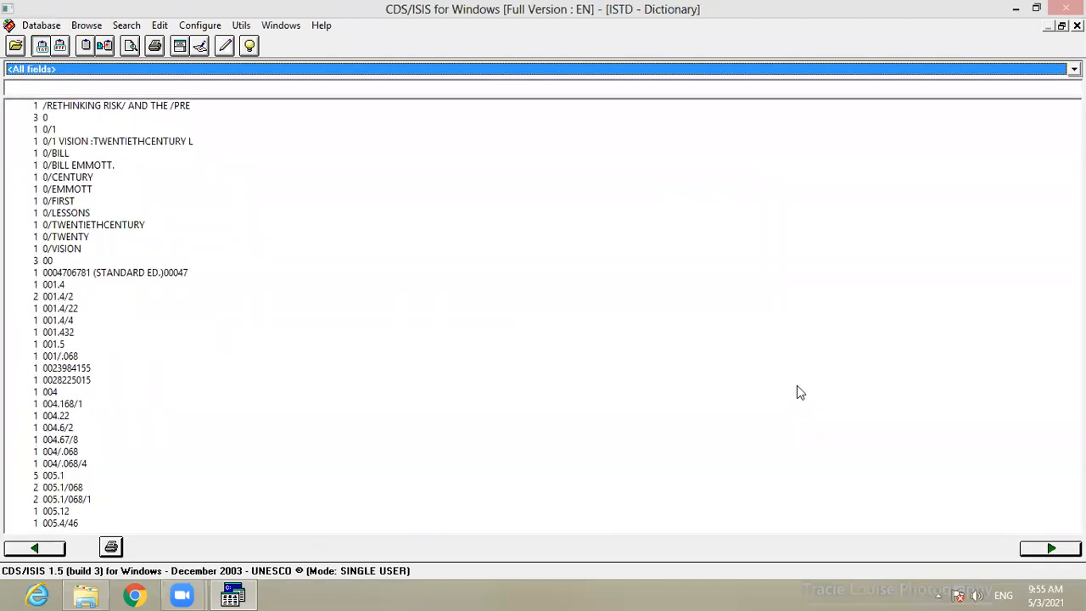
{"action": "left_click", "coordinate": [1050, 548]}
{"action": "left_click", "coordinate": [118, 88]}
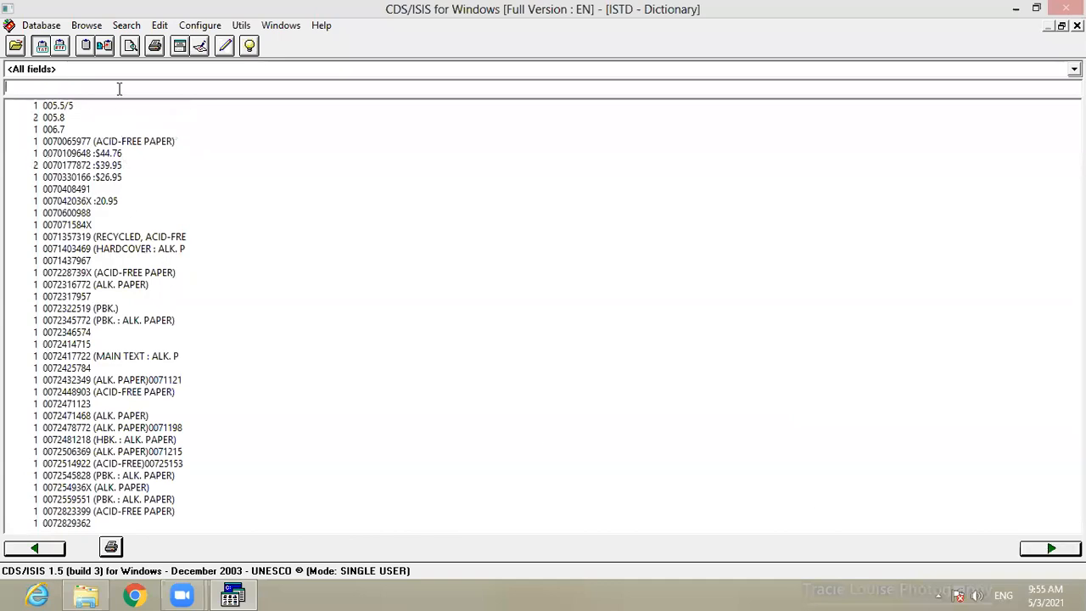
{"action": "type", "text": "A"}
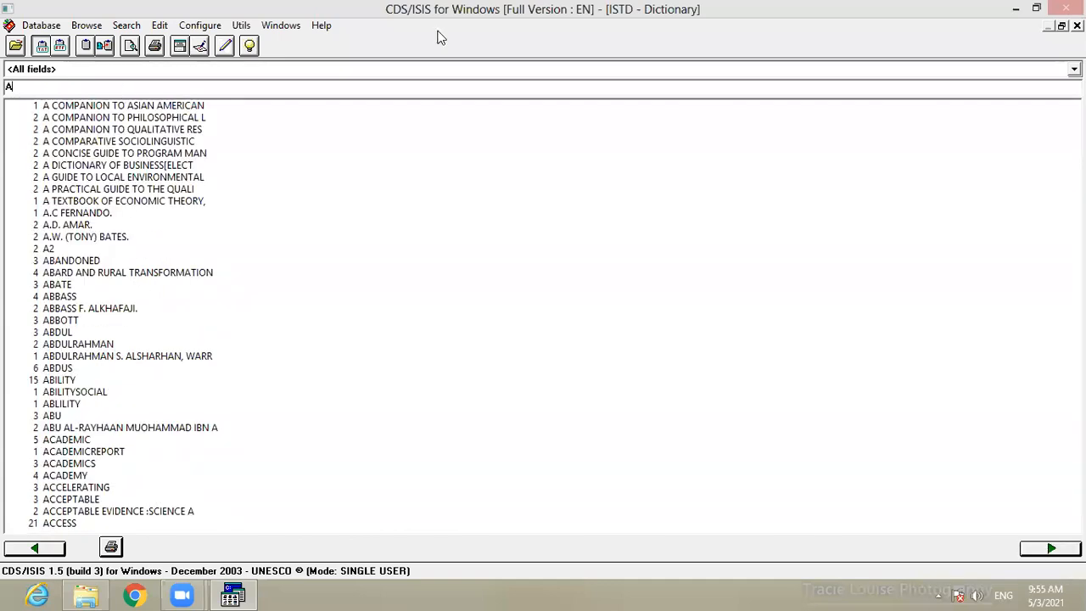
{"action": "left_click", "coordinate": [487, 177]}
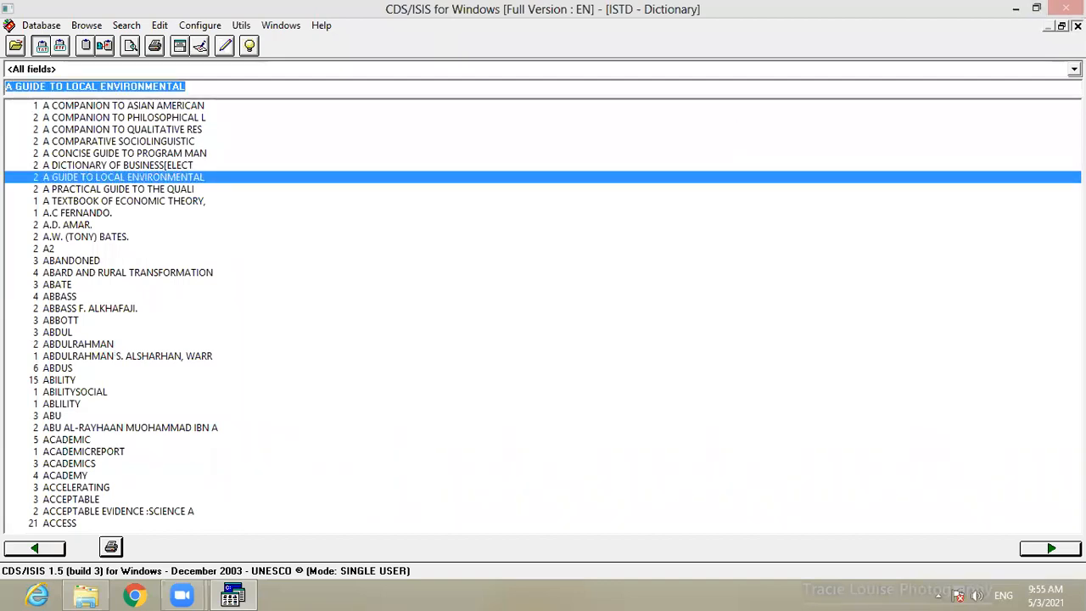
Close the ISTD dictionary and the ISTD database.
{"action": "left_click", "coordinate": [1078, 26]}
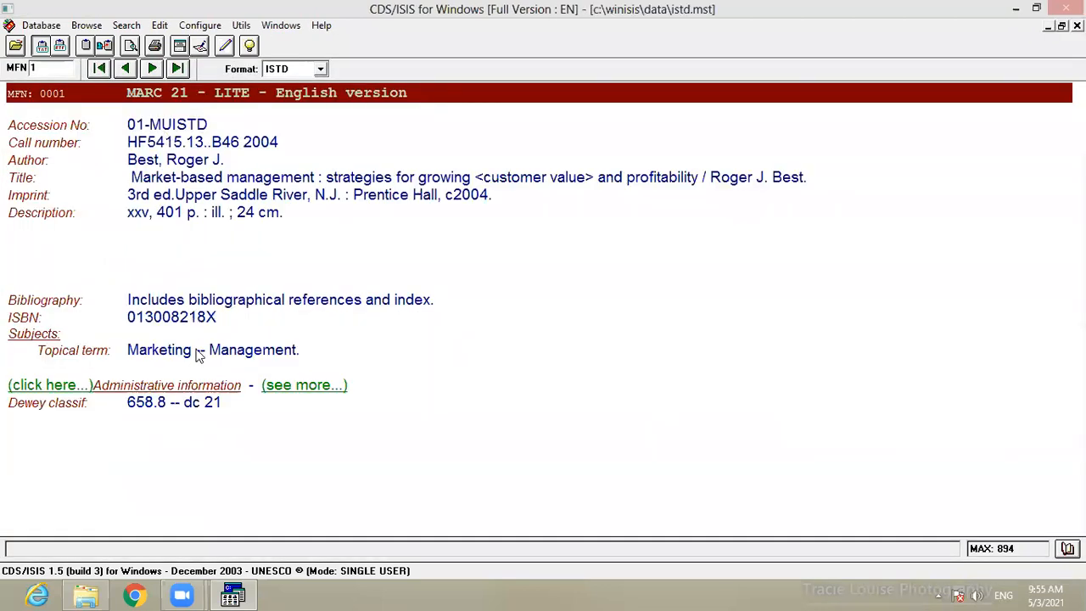
{"action": "left_click", "coordinate": [40, 25]}
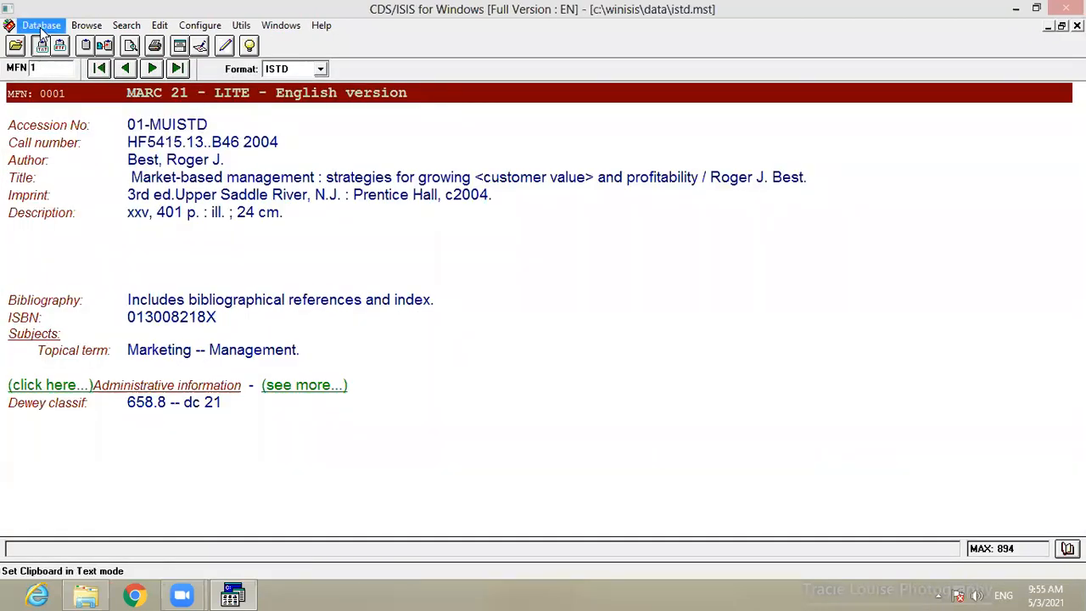
{"action": "left_click", "coordinate": [55, 74]}
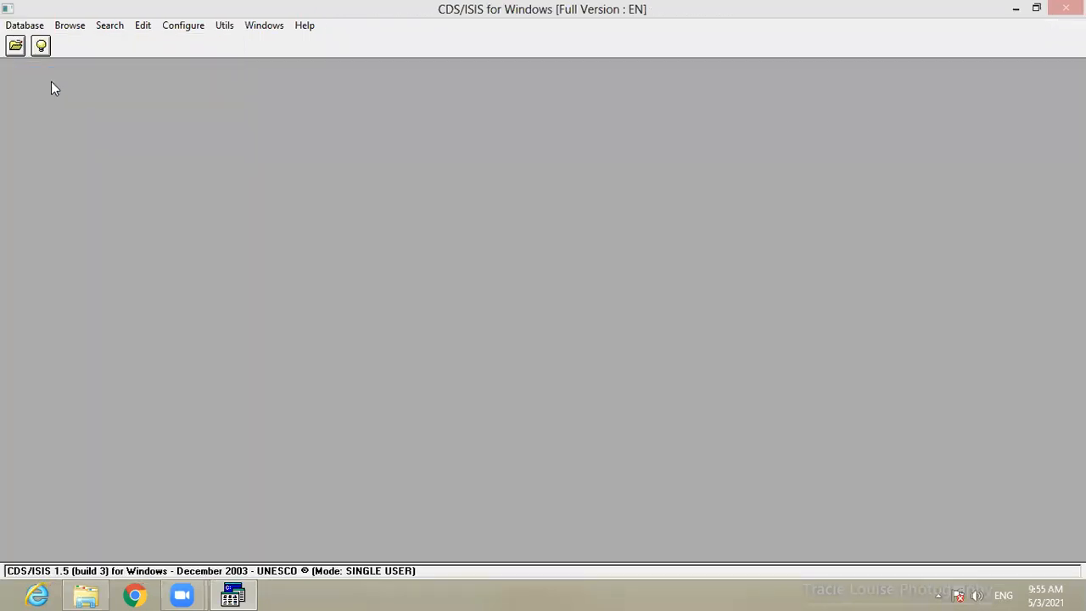
Open the LISAS1 database and check the fields available in its dictionary, closing the dictionary again.
{"action": "left_click", "coordinate": [30, 28]}
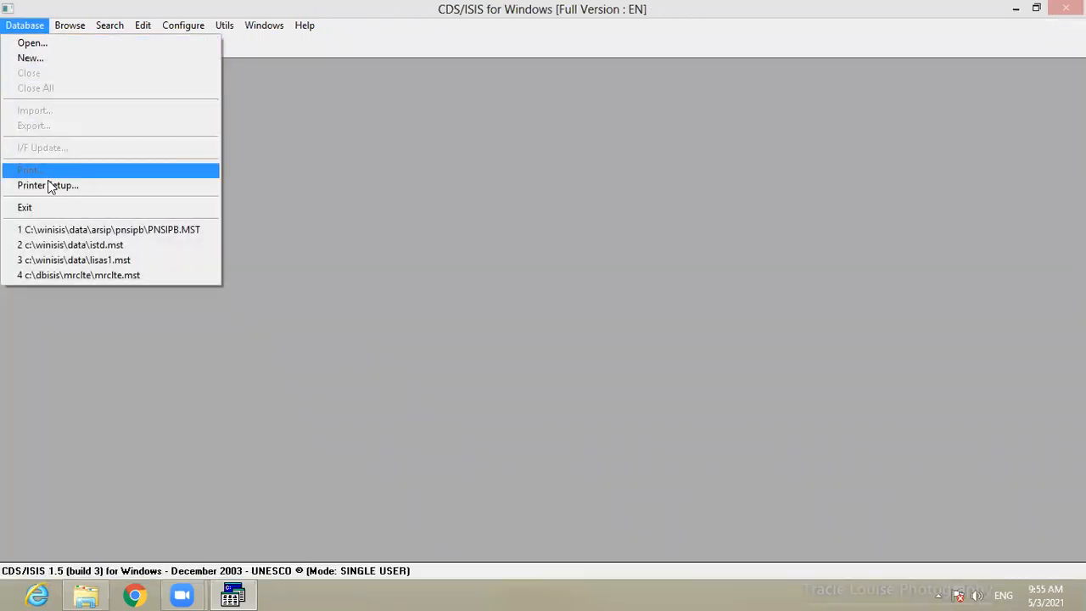
{"action": "left_click", "coordinate": [85, 259]}
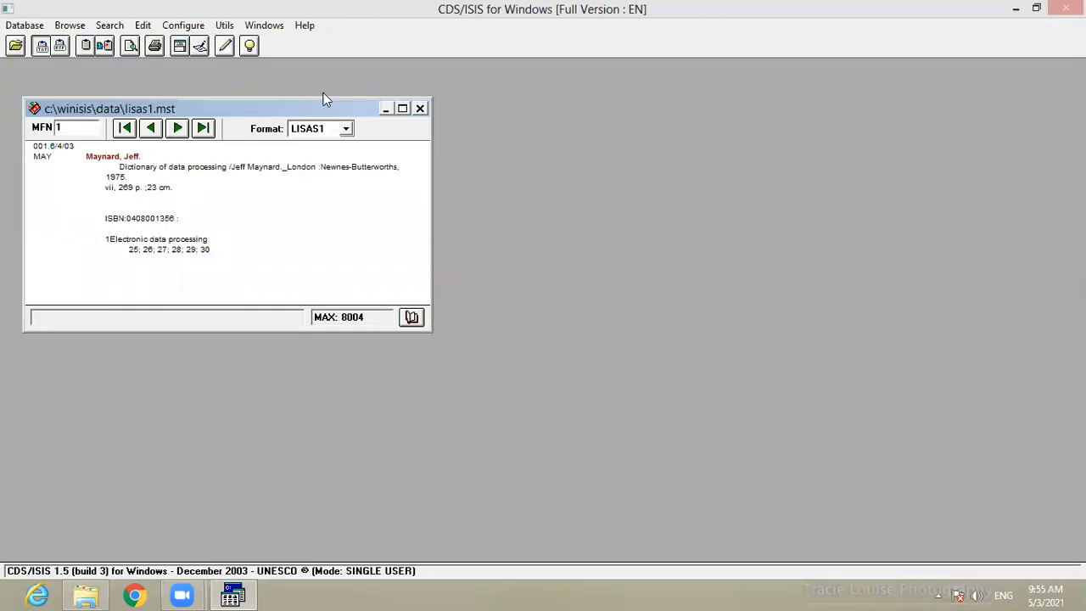
{"action": "left_click", "coordinate": [402, 109]}
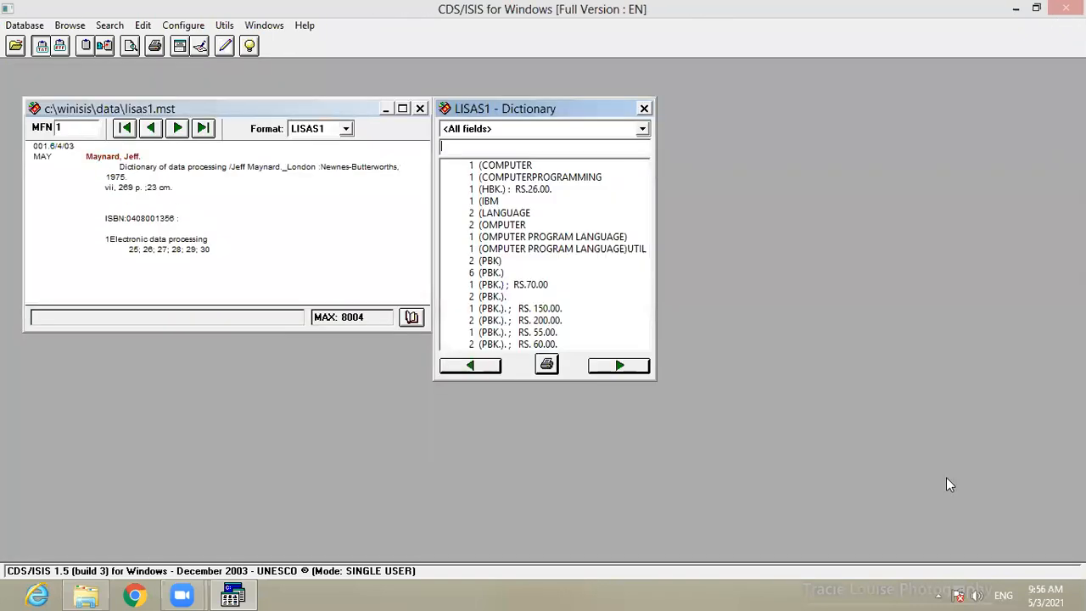
{"action": "left_click", "coordinate": [641, 130]}
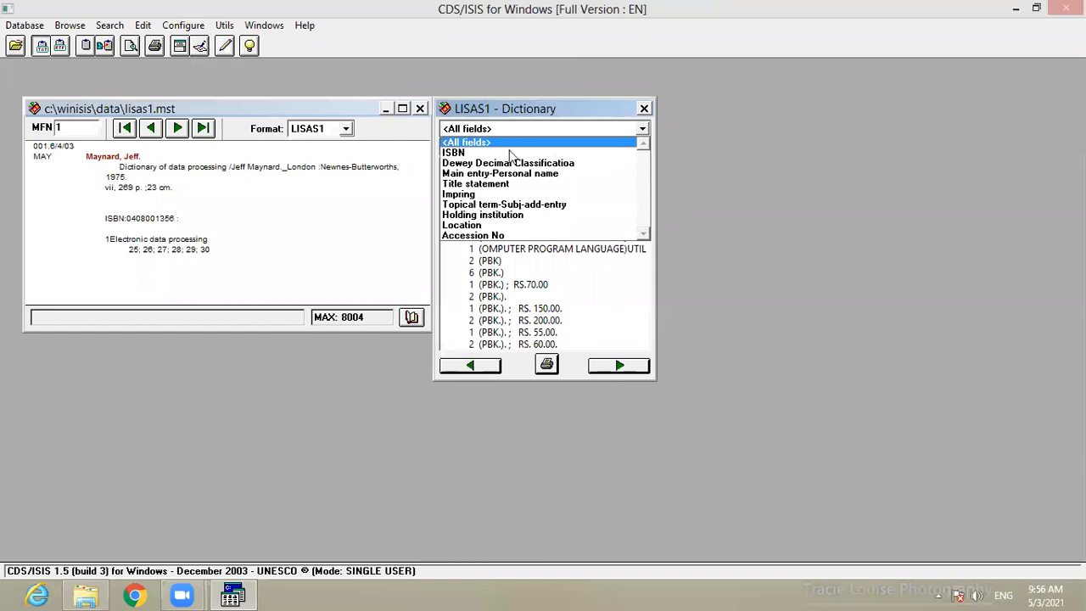
{"action": "left_click", "coordinate": [412, 225]}
{"action": "left_click", "coordinate": [643, 109]}
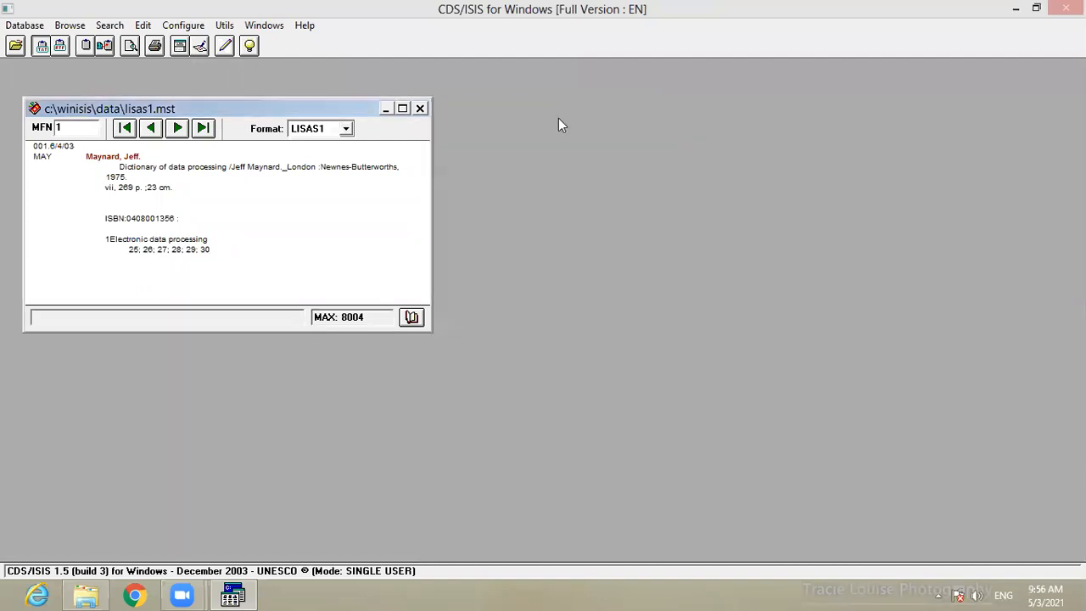
Maximize the LISAS1 window, open its field selection table, delete all its entries and save the emptied table.
{"action": "left_click", "coordinate": [403, 109]}
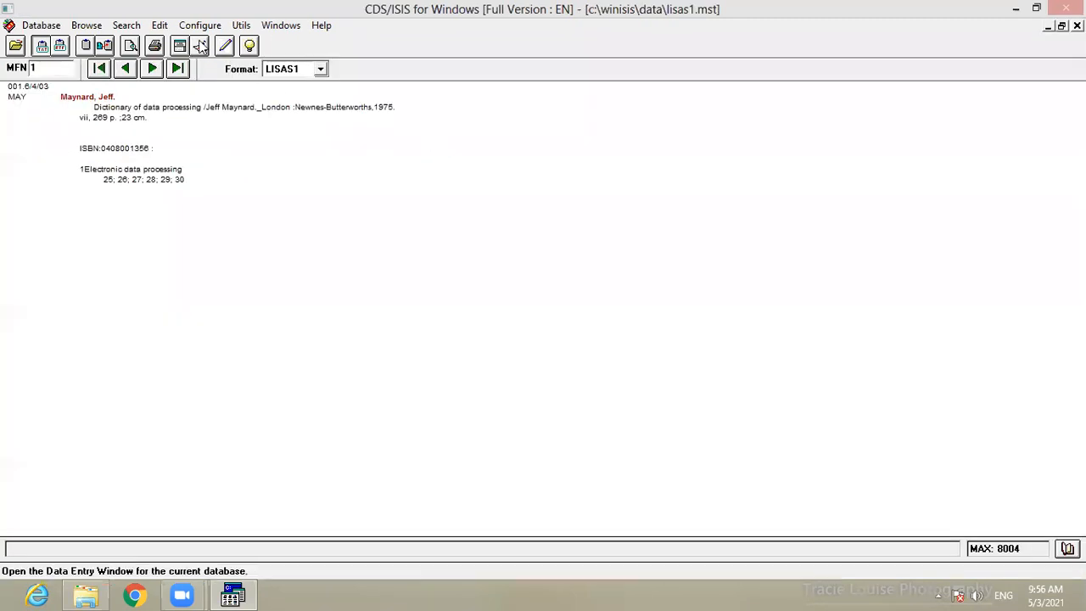
{"action": "left_click", "coordinate": [161, 25]}
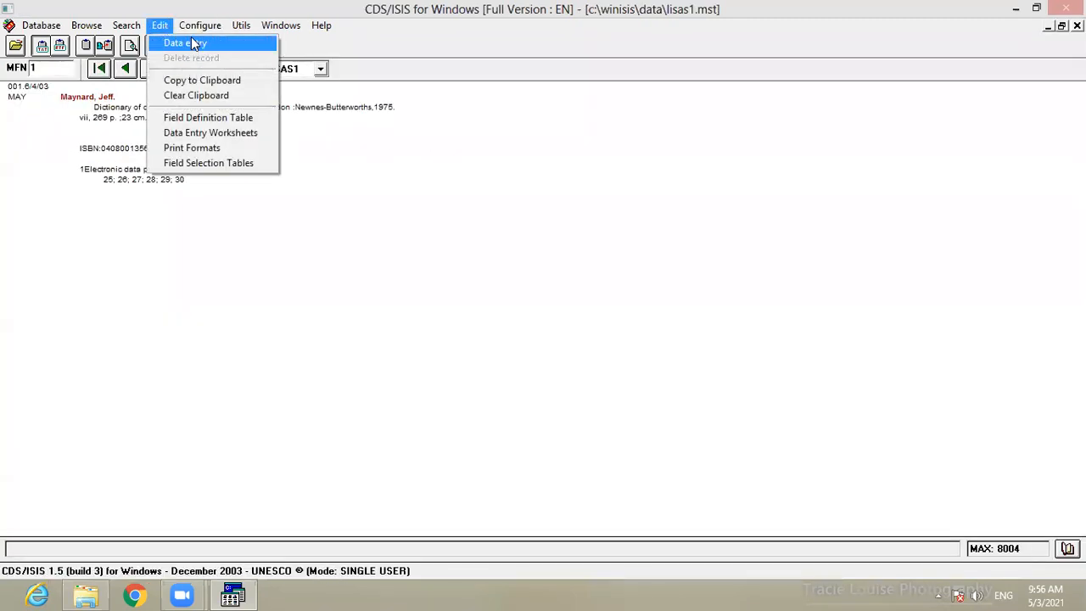
{"action": "left_click", "coordinate": [232, 164]}
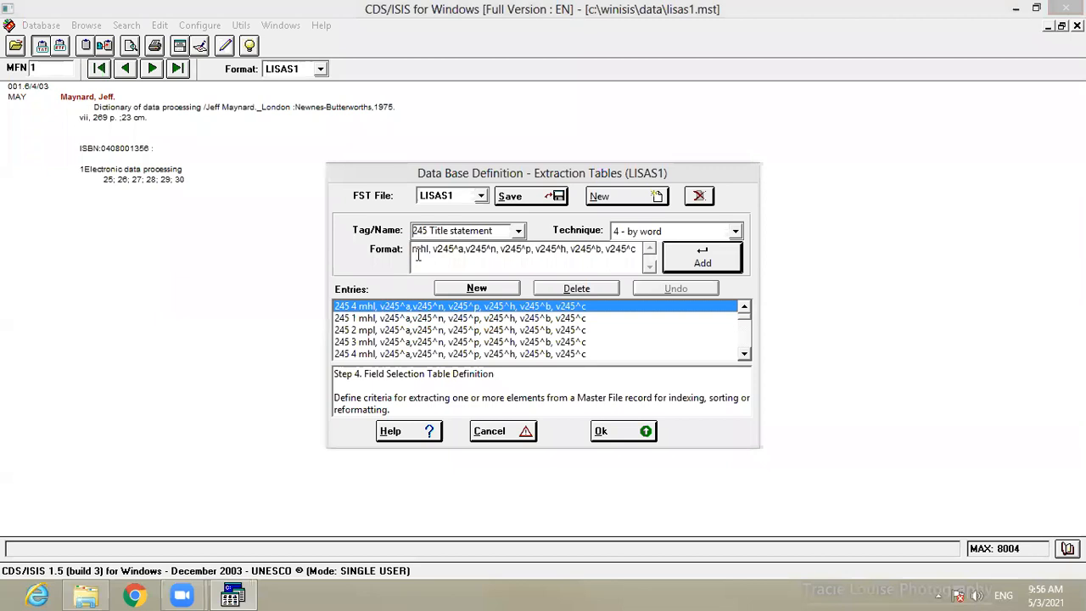
{"action": "left_click", "coordinate": [571, 285]}
{"action": "triple_click", "coordinate": [572, 285]}
{"action": "triple_click", "coordinate": [572, 286]}
{"action": "triple_click", "coordinate": [571, 286]}
{"action": "left_click", "coordinate": [571, 285]}
{"action": "triple_click", "coordinate": [576, 289]}
{"action": "triple_click", "coordinate": [575, 289]}
{"action": "triple_click", "coordinate": [575, 289]}
{"action": "left_click", "coordinate": [575, 289]}
{"action": "triple_click", "coordinate": [577, 289]}
{"action": "left_click", "coordinate": [576, 289]}
{"action": "left_click", "coordinate": [577, 290]}
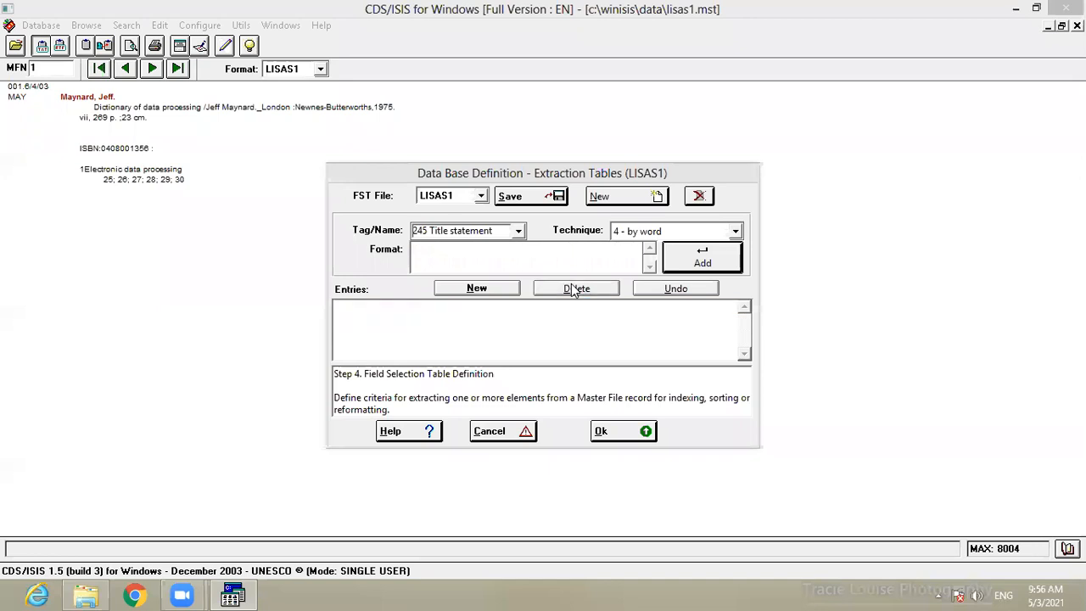
{"action": "left_click", "coordinate": [528, 206]}
{"action": "left_click", "coordinate": [593, 350]}
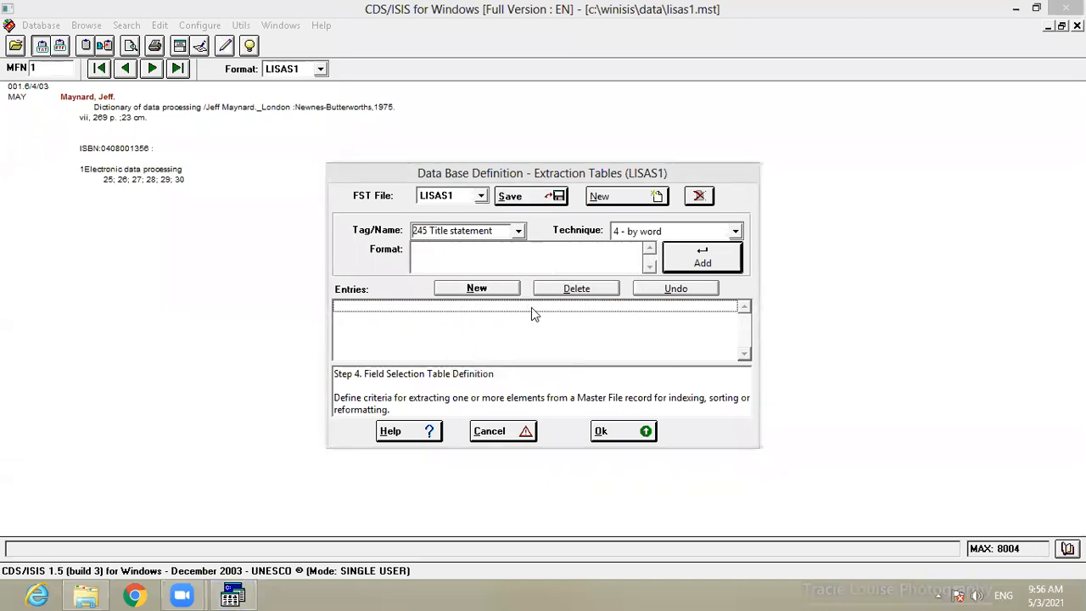
Create a new field selection table entry for tag 100 Main entry-Personal name with technique 0 - by line.
{"action": "left_click", "coordinate": [519, 232]}
{"action": "left_click", "coordinate": [519, 232]}
{"action": "left_click", "coordinate": [637, 233]}
{"action": "left_click", "coordinate": [637, 247]}
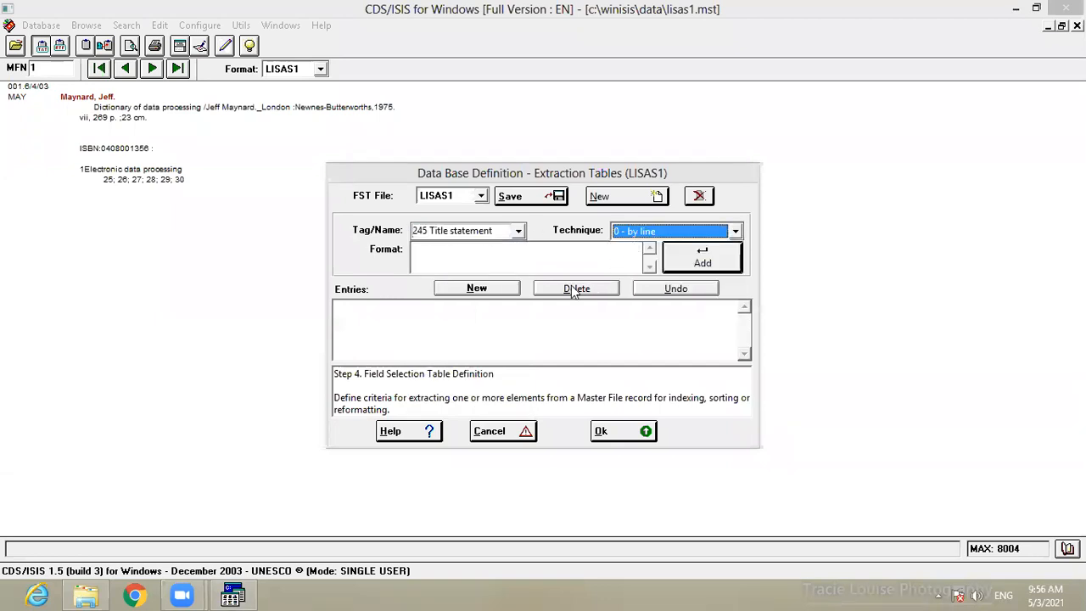
{"action": "left_click", "coordinate": [509, 293]}
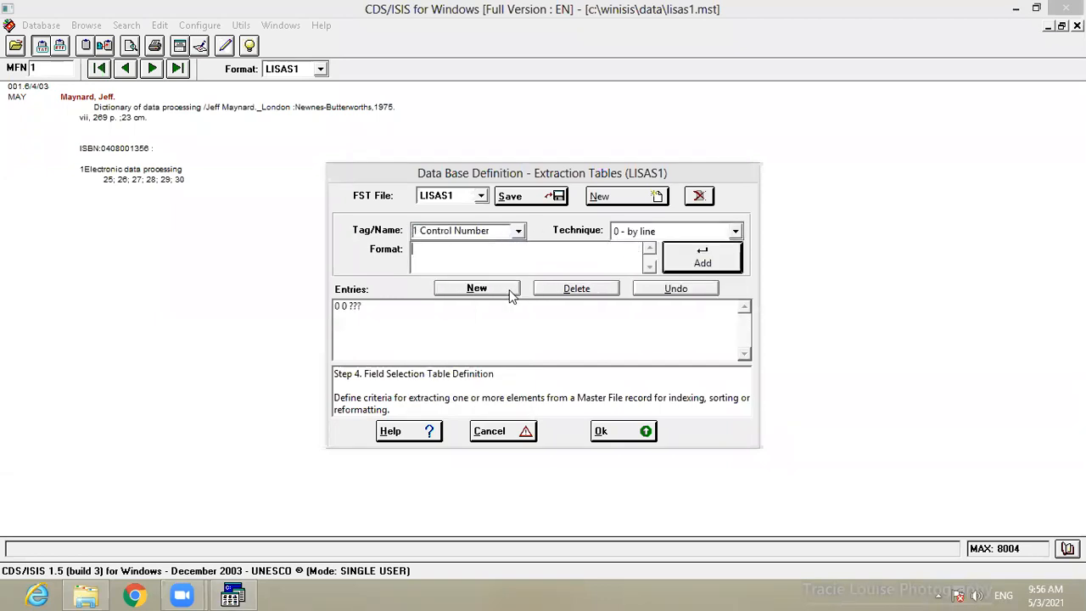
{"action": "left_click", "coordinate": [517, 231]}
{"action": "type", "text": "10"}
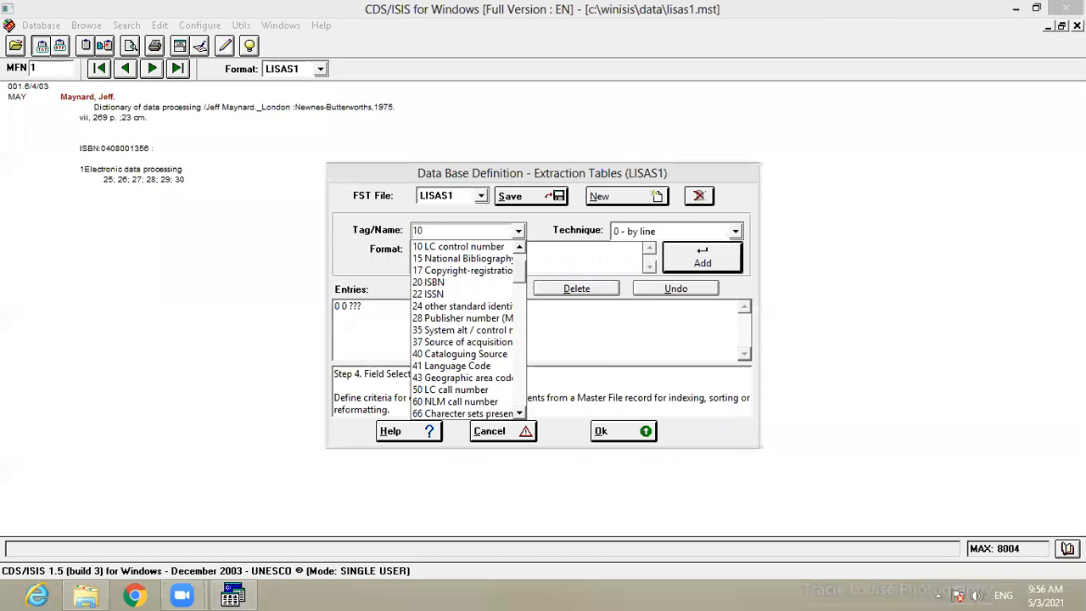
{"action": "type", "text": "0 Main entry-Persona"}
{"action": "left_click", "coordinate": [450, 247]}
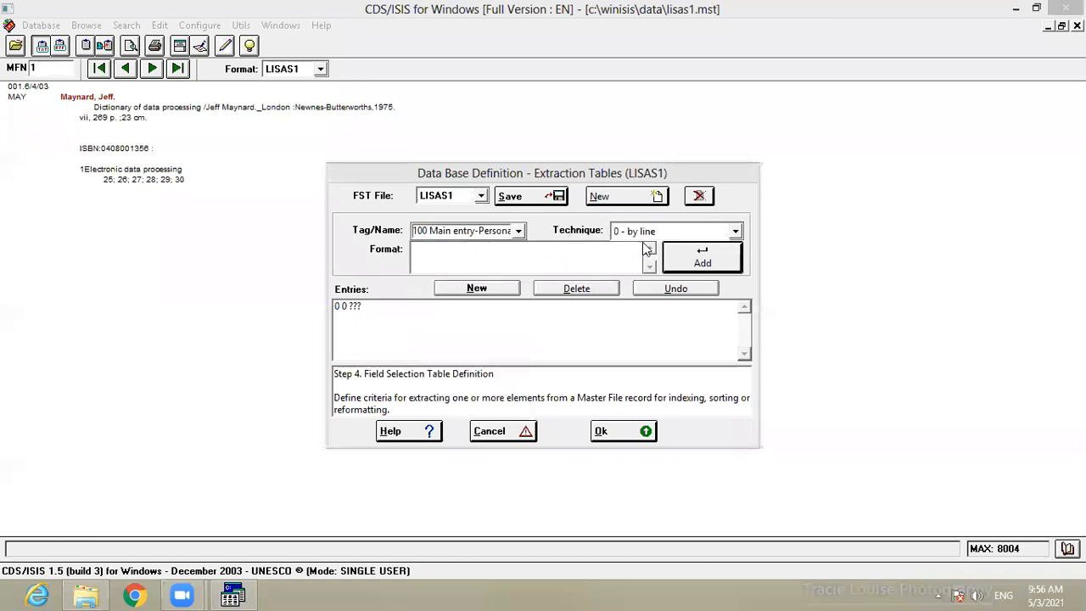
Give the tag 100 entry the format mhl v100^a, add it and save the LISAS1 field selection table.
{"action": "left_click", "coordinate": [522, 261]}
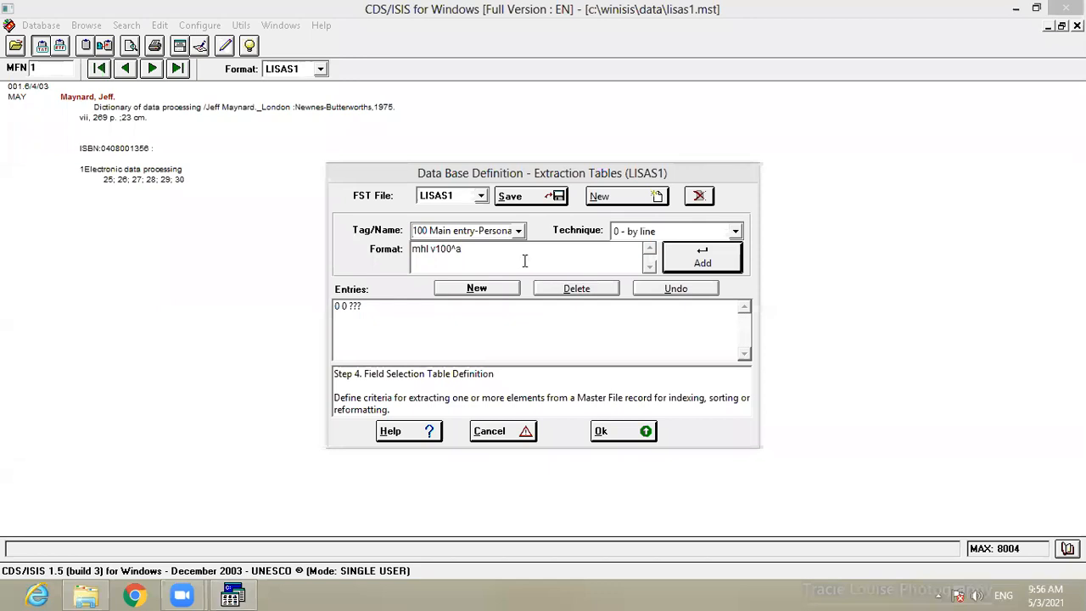
{"action": "left_click", "coordinate": [683, 265]}
{"action": "left_click", "coordinate": [522, 199]}
{"action": "left_click", "coordinate": [567, 355]}
{"action": "left_click", "coordinate": [618, 433]}
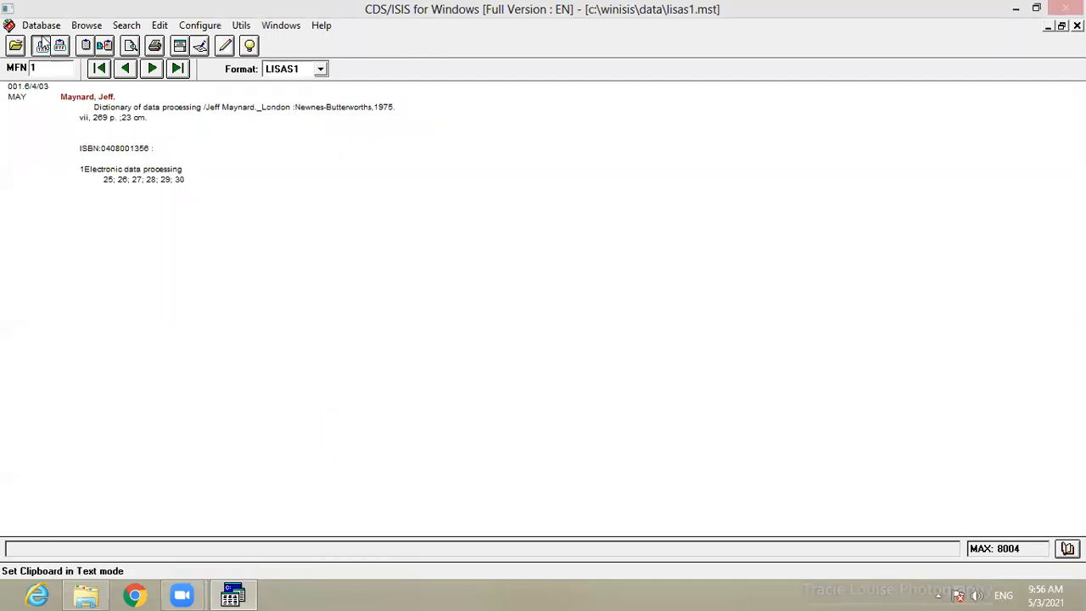
Run a full inverted file generation for the LISAS1 database.
{"action": "left_click", "coordinate": [40, 27]}
{"action": "left_click", "coordinate": [59, 147]}
{"action": "left_click", "coordinate": [387, 280]}
{"action": "left_click", "coordinate": [437, 390]}
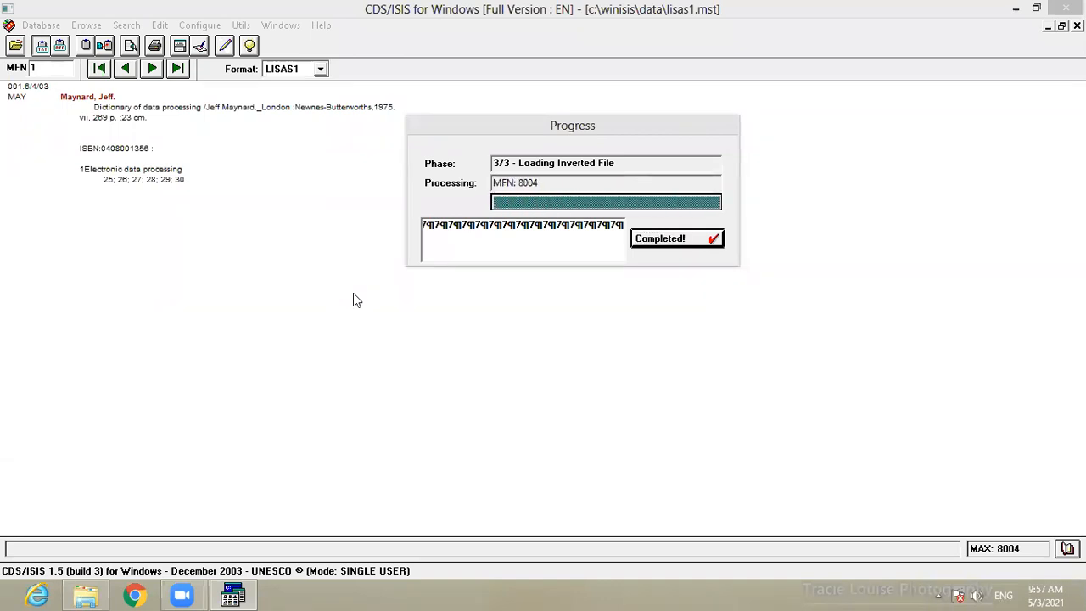
{"action": "left_click", "coordinate": [682, 238]}
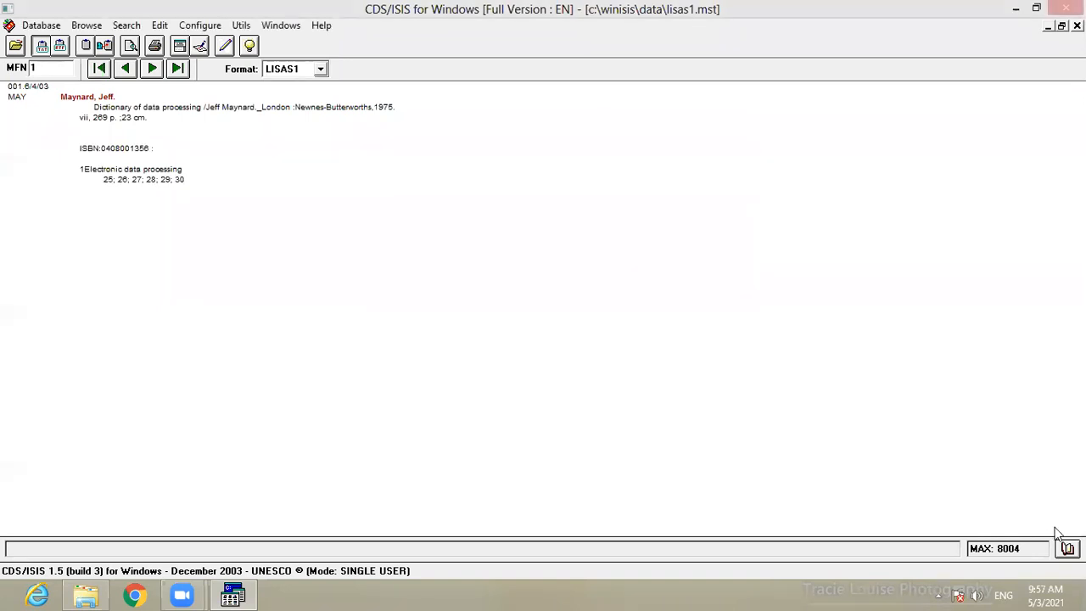
Reopen the LISAS1 dictionary to check its available fields again, close it and maximize the record window.
{"action": "left_click", "coordinate": [1067, 547]}
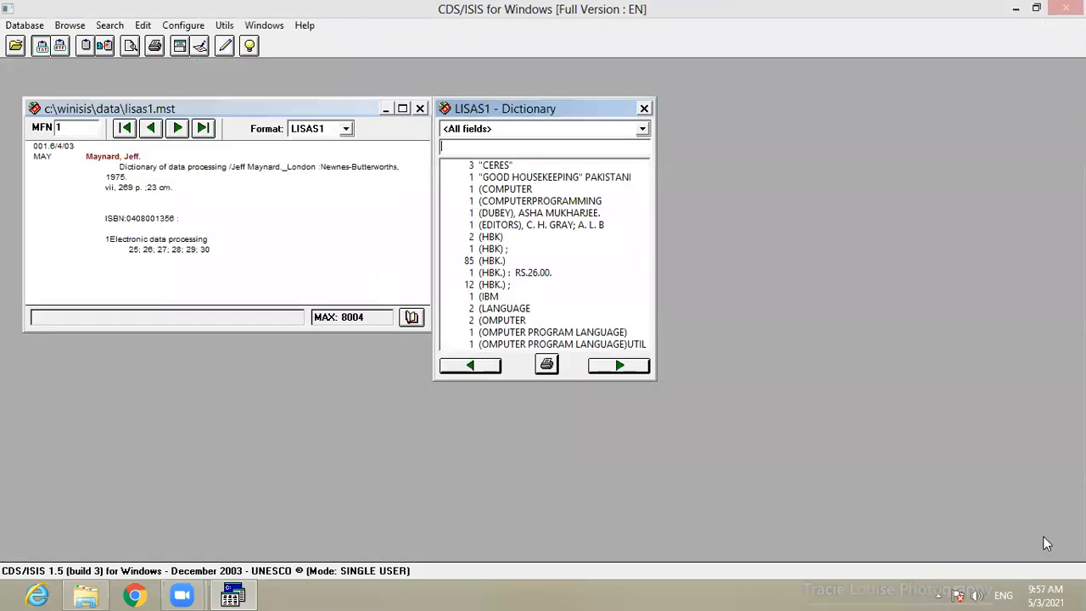
{"action": "left_click", "coordinate": [641, 129]}
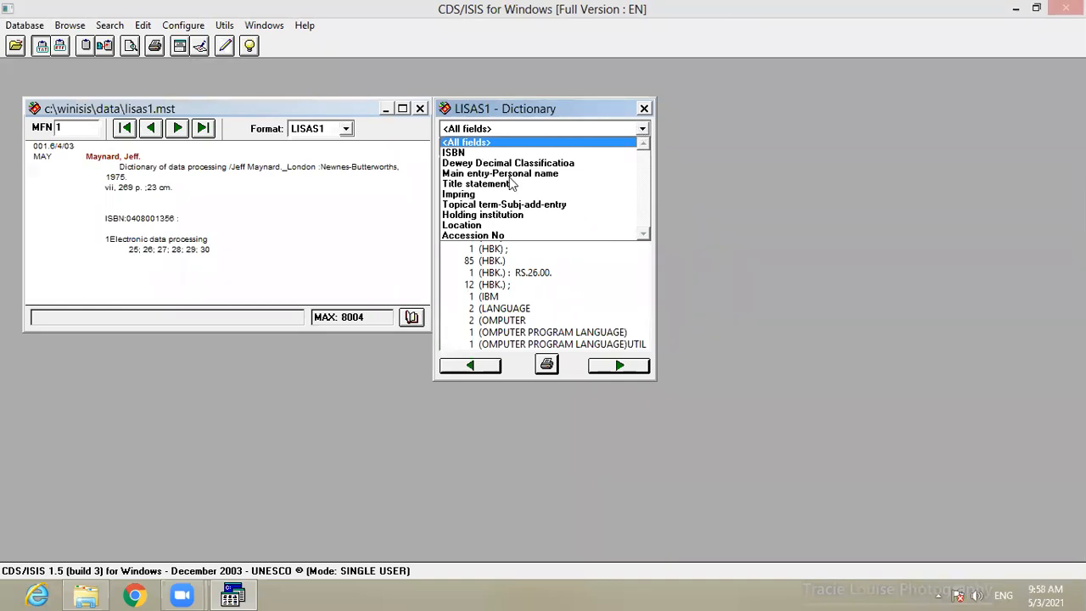
{"action": "left_click", "coordinate": [392, 225]}
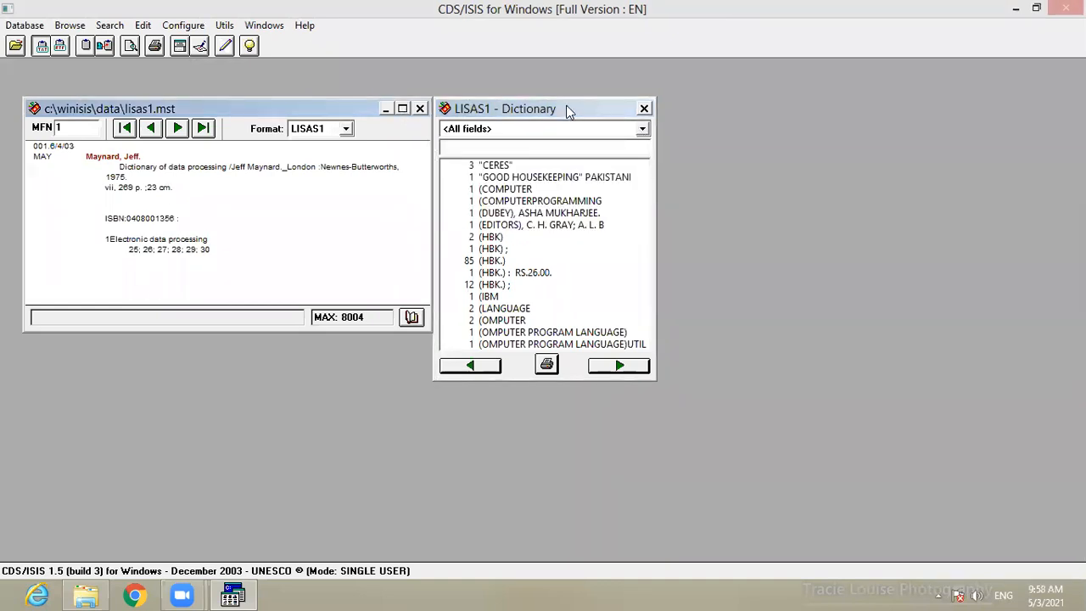
{"action": "left_click", "coordinate": [644, 109]}
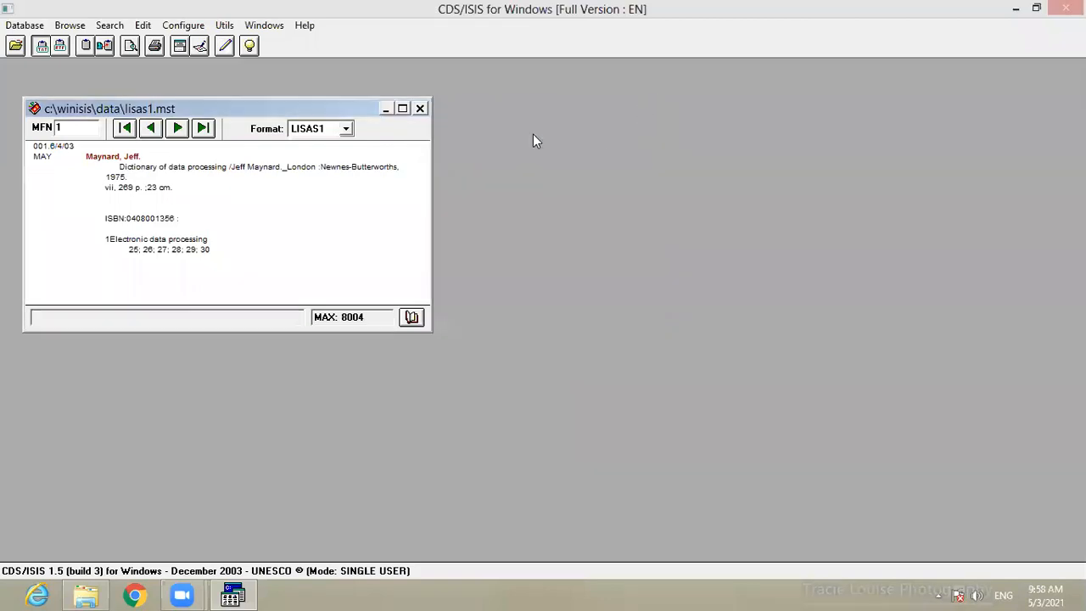
{"action": "left_click", "coordinate": [402, 108]}
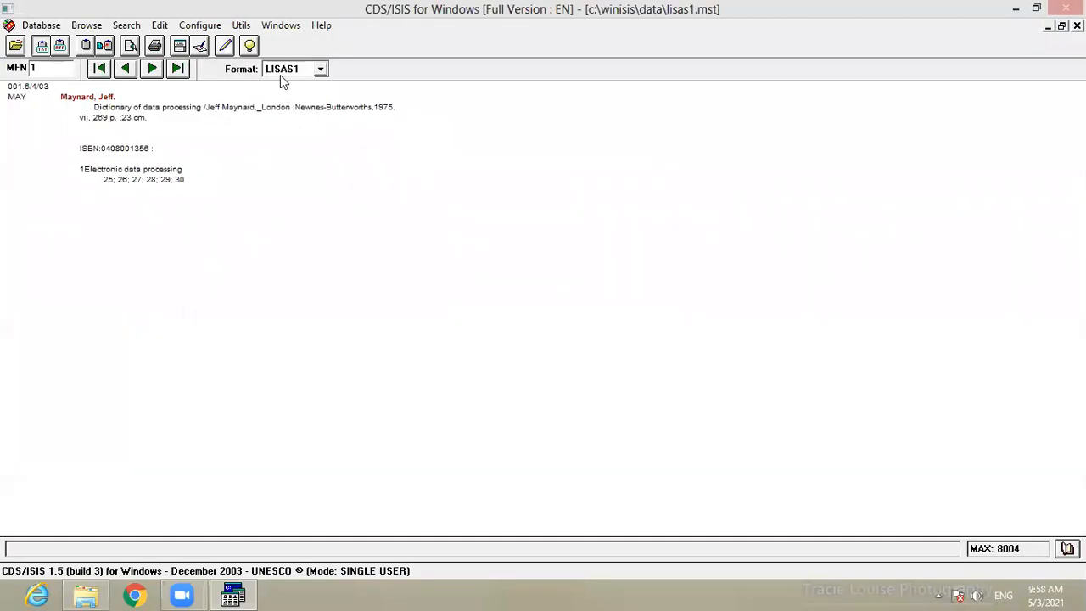
Switch to File Explorer, open the data folder inside winisis and jump to the files starting with L.
{"action": "left_click", "coordinate": [90, 594]}
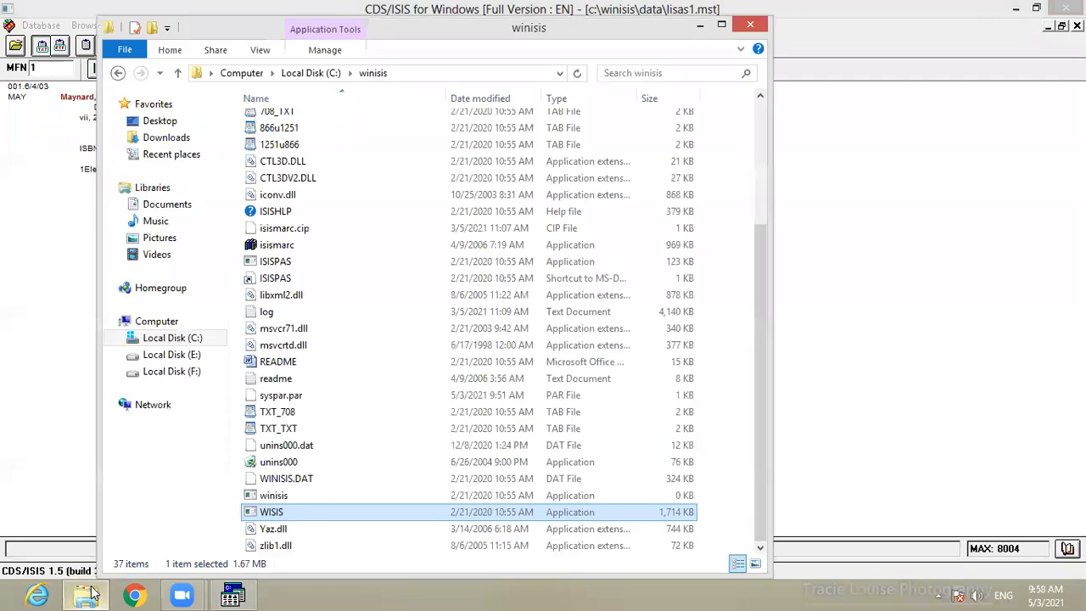
{"action": "scroll", "coordinate": [238, 320], "scroll_direction": "up", "scroll_amount": 4}
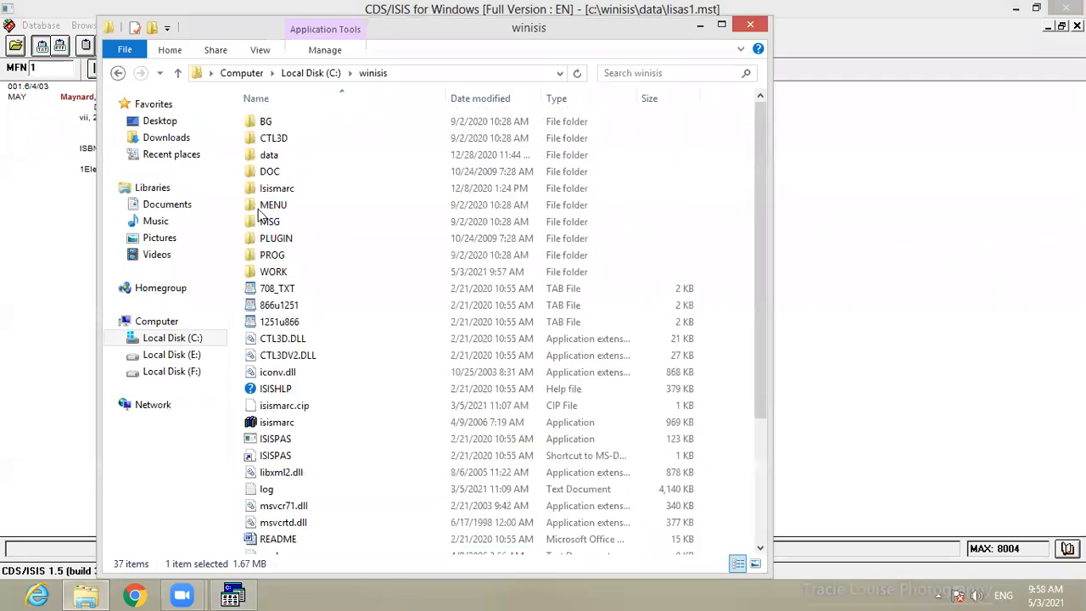
{"action": "double_click", "coordinate": [280, 164]}
{"action": "left_click", "coordinate": [275, 226]}
{"action": "key", "text": "l"}
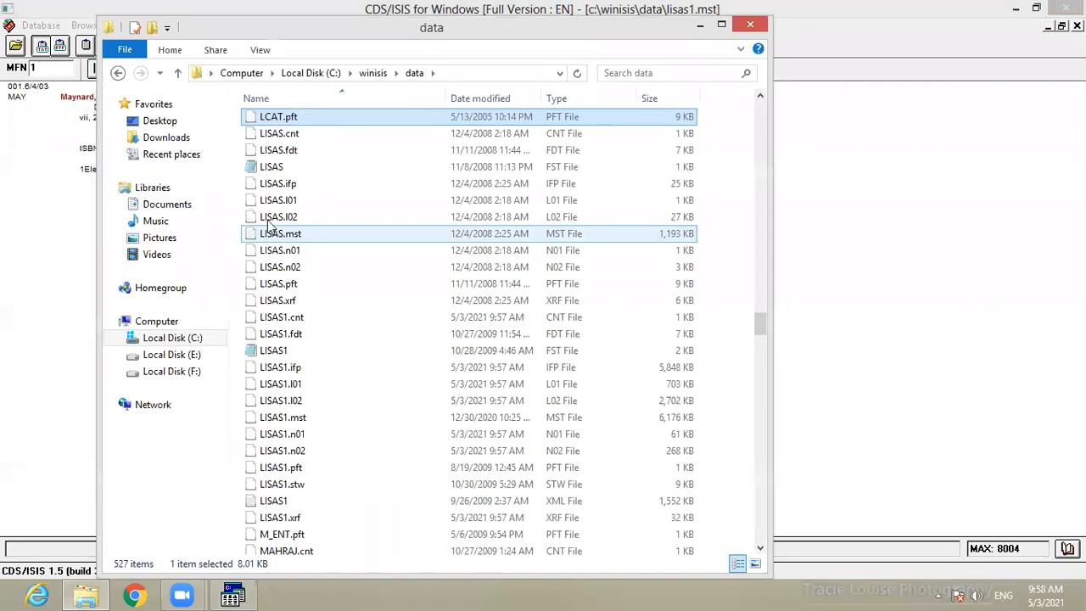
{"action": "double_click", "coordinate": [272, 170]}
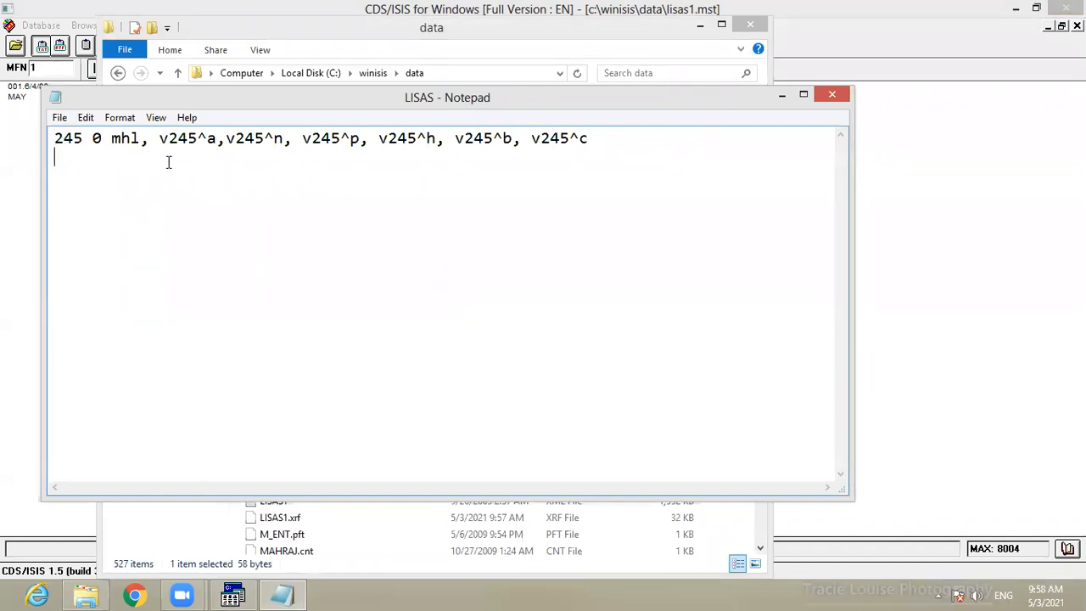
{"action": "left_click_drag", "start_coordinate": [604, 138], "coordinate": [219, 144]}
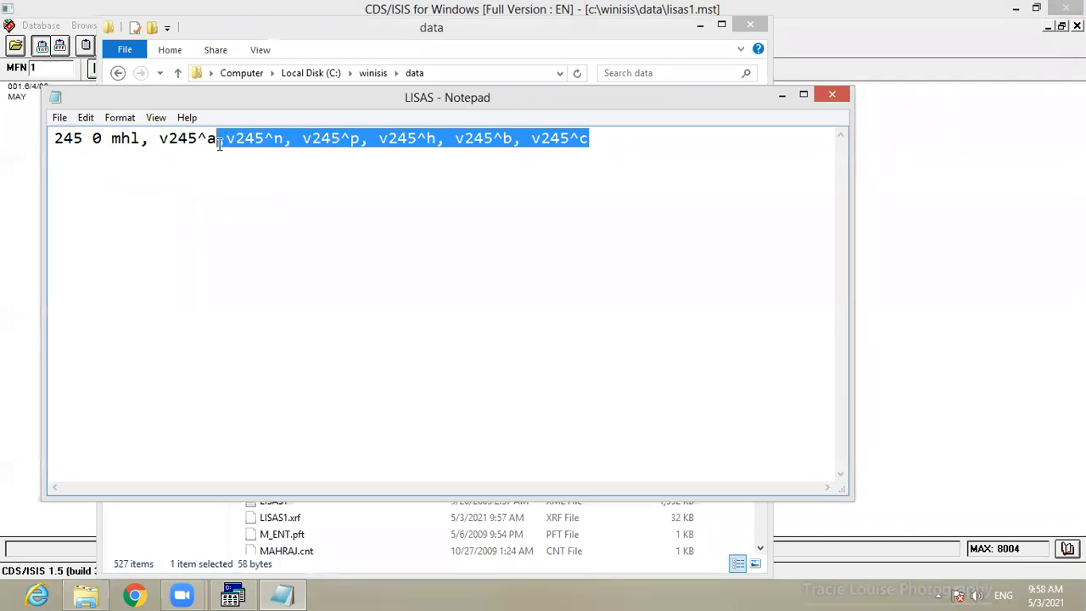
{"action": "key", "text": "Delete"}
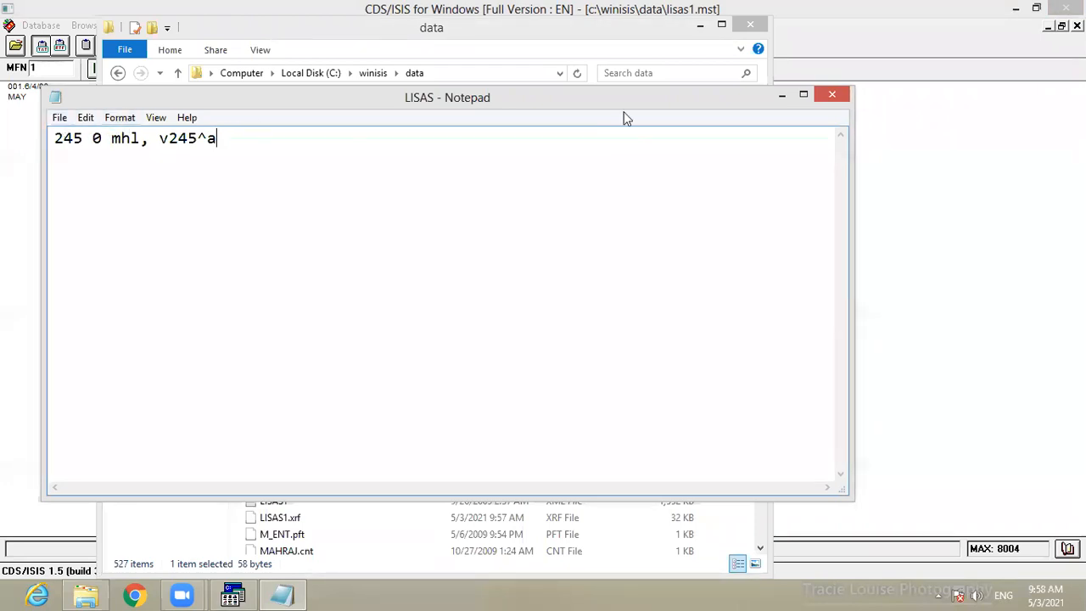
{"action": "left_click", "coordinate": [819, 103]}
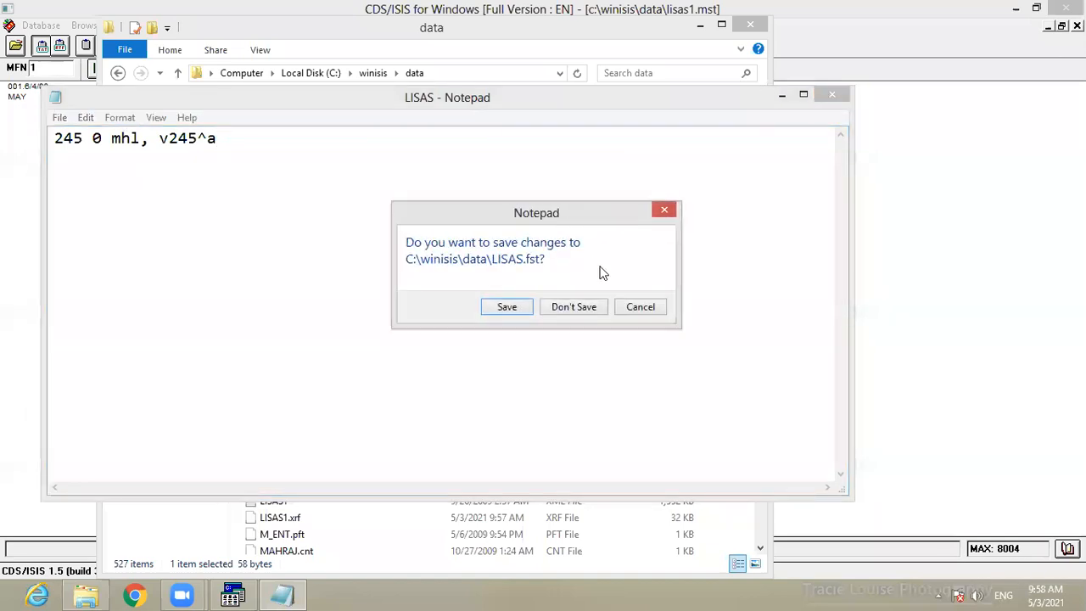
{"action": "left_click", "coordinate": [589, 311]}
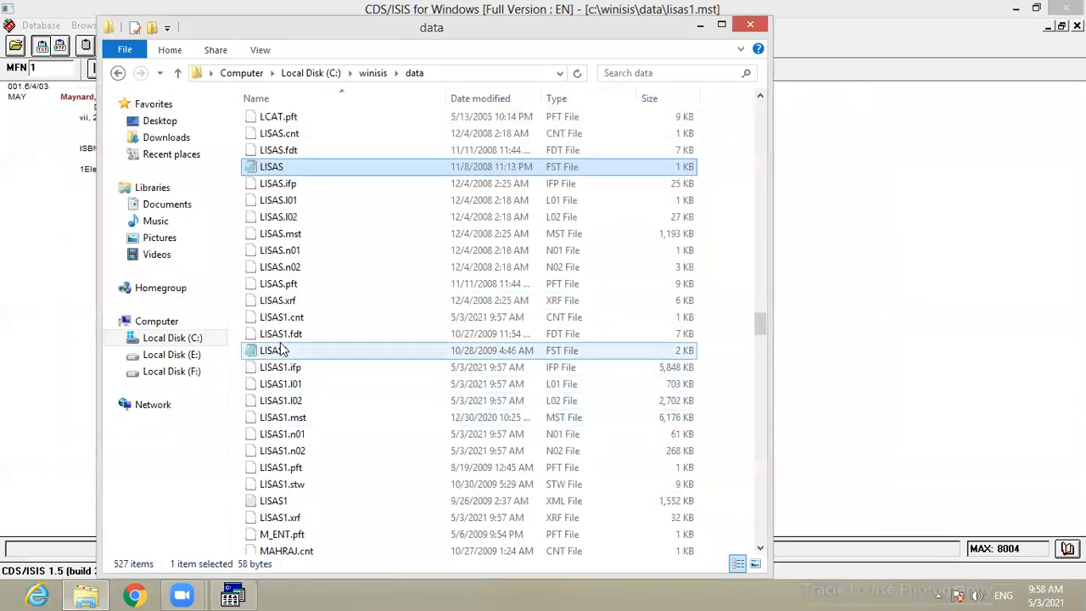
Open the LISAS1 FST file in Notepad and delete every line except the first entry, 245 4.
{"action": "double_click", "coordinate": [273, 354]}
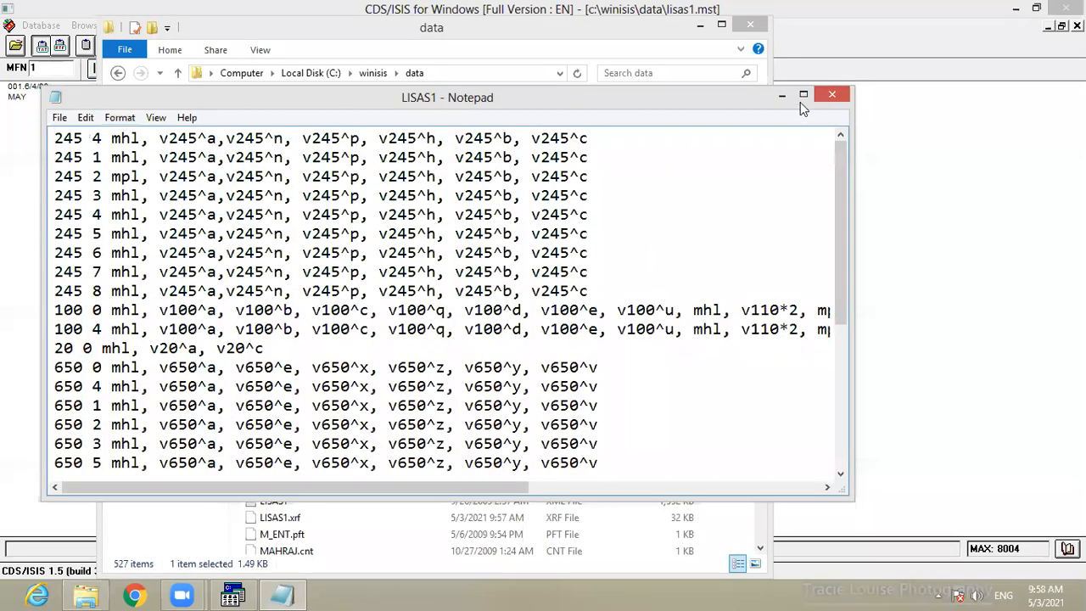
{"action": "left_click", "coordinate": [804, 95]}
{"action": "scroll", "coordinate": [332, 389], "scroll_direction": "down", "scroll_amount": 2}
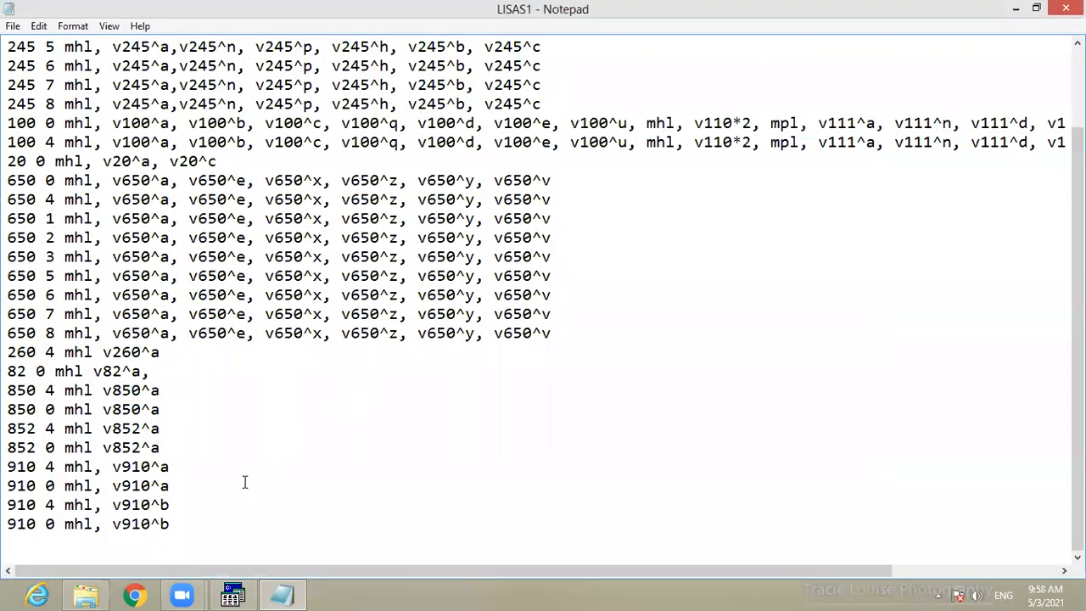
{"action": "left_click_drag", "start_coordinate": [189, 521], "coordinate": [148, 93]}
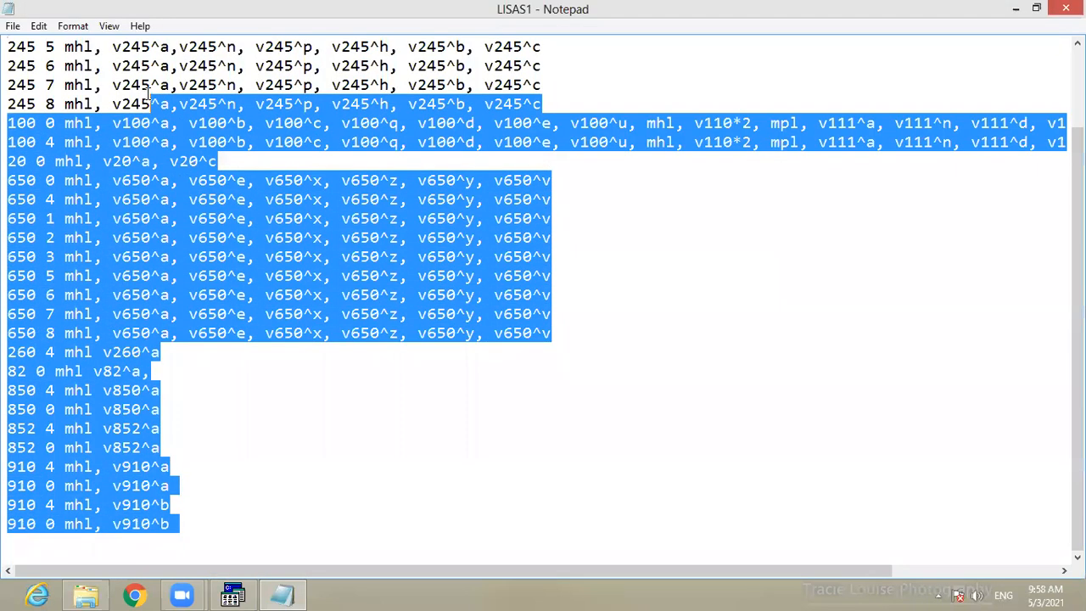
{"action": "key", "text": "Delete"}
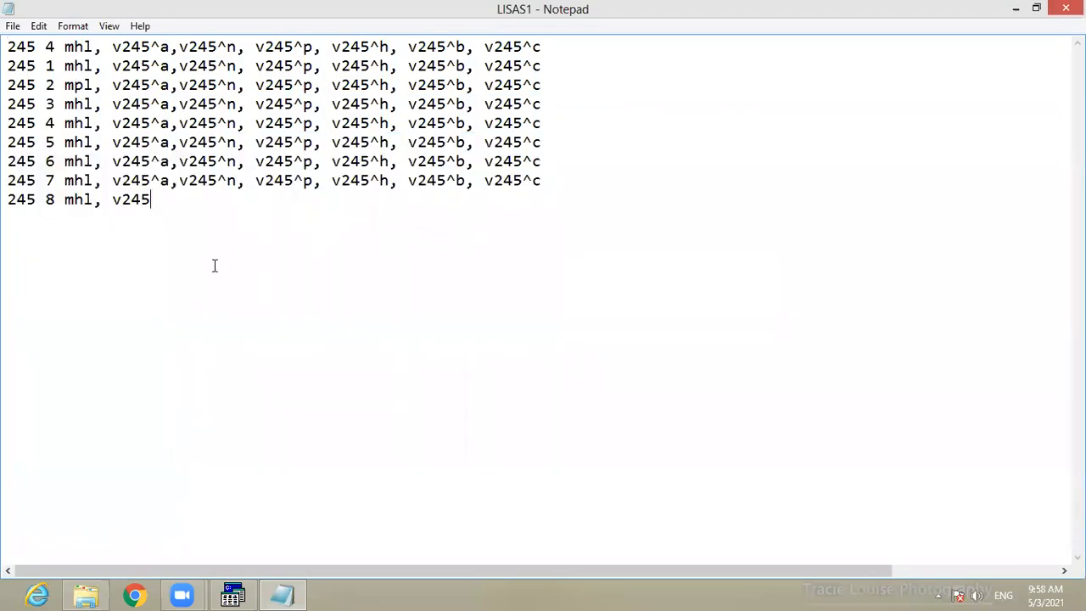
{"action": "left_click_drag", "start_coordinate": [149, 217], "coordinate": [8, 67]}
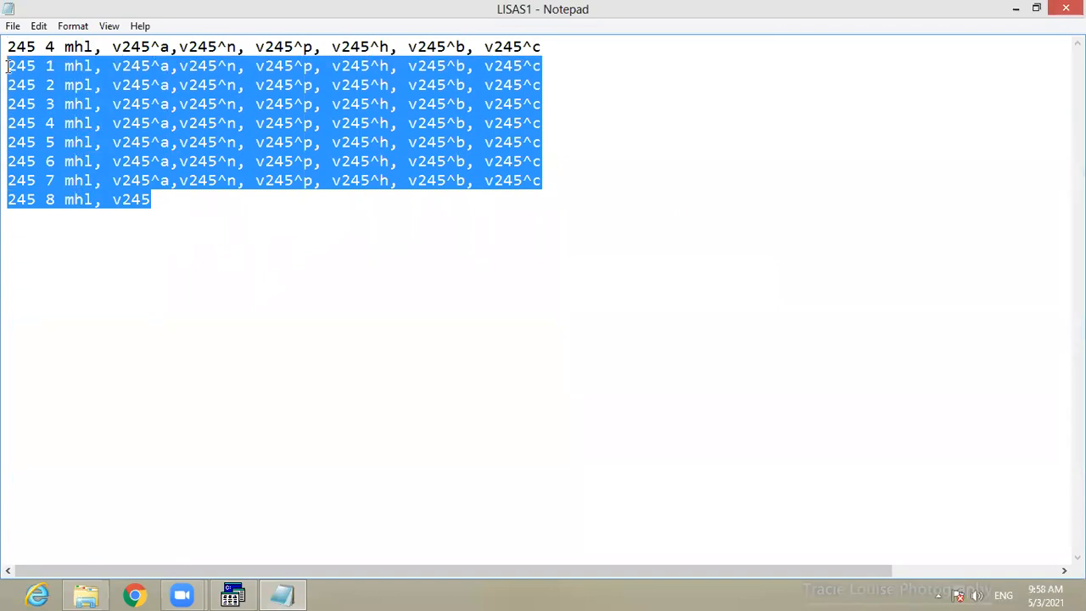
{"action": "key", "text": "Delete"}
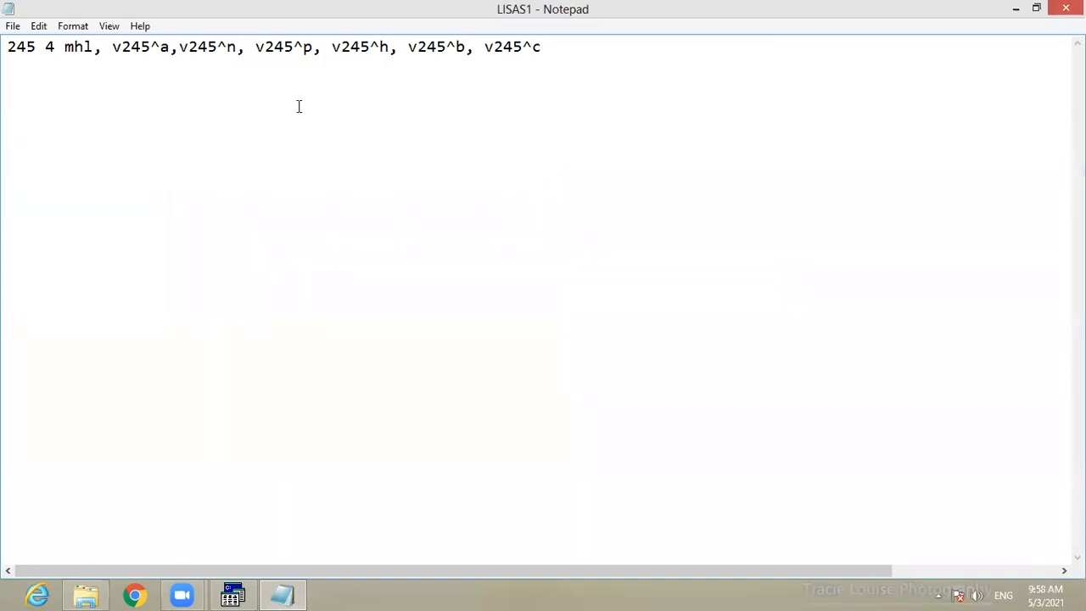
Save the edited LISAS1 FST file and close Notepad.
{"action": "left_click", "coordinate": [12, 27]}
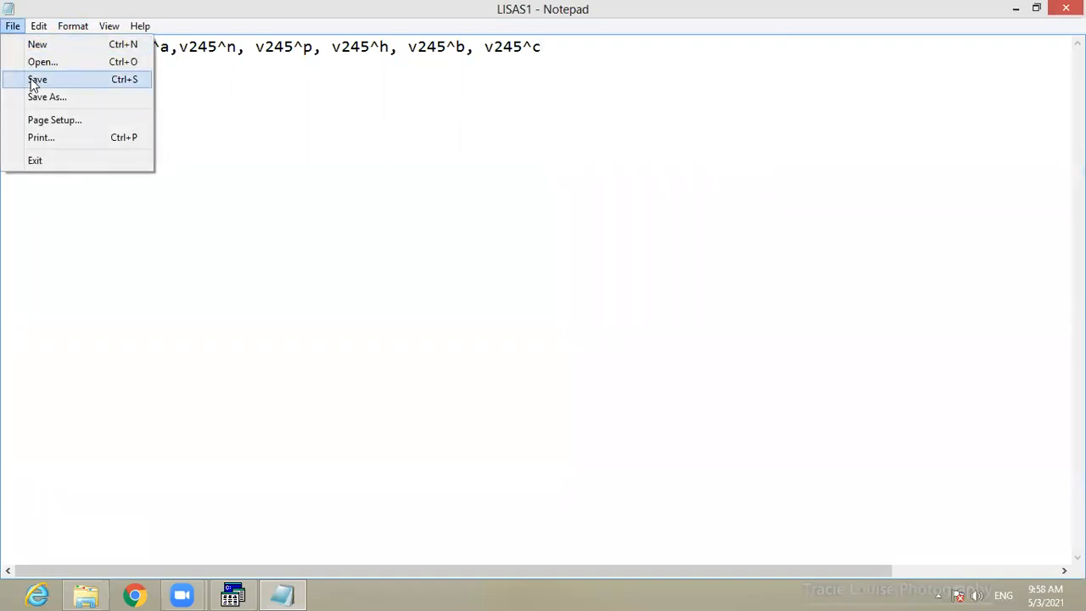
{"action": "left_click", "coordinate": [32, 82]}
{"action": "left_click", "coordinate": [12, 29]}
{"action": "left_click", "coordinate": [30, 79]}
{"action": "left_click", "coordinate": [13, 26]}
{"action": "left_click", "coordinate": [32, 79]}
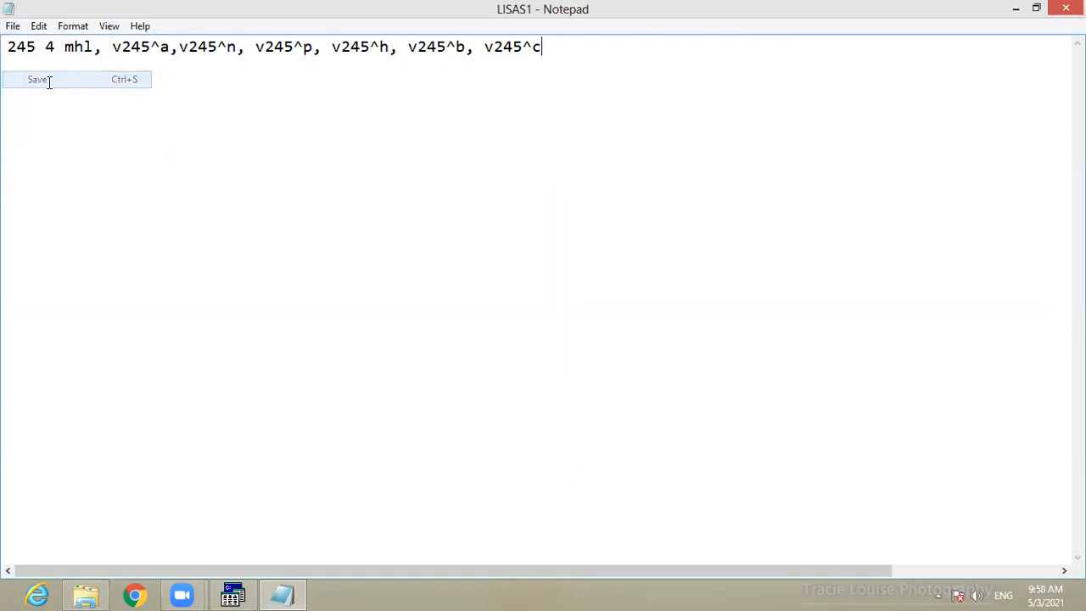
{"action": "left_click", "coordinate": [251, 93]}
{"action": "left_click", "coordinate": [1065, 7]}
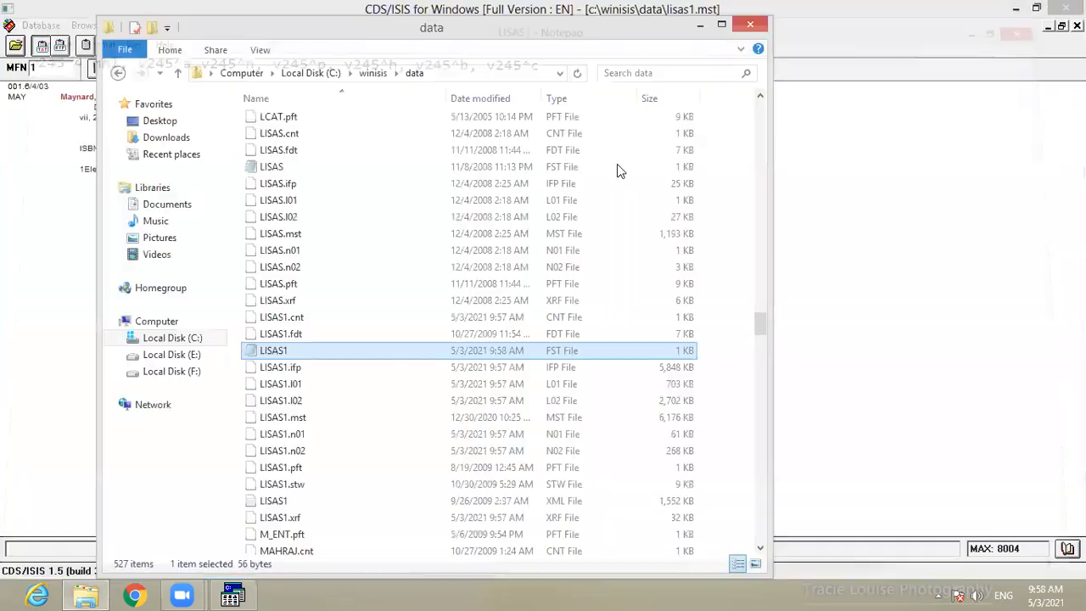
Switch to CDS/ISIS and run a full inverted file generation for the LISAS1 database.
{"action": "left_click", "coordinate": [66, 226]}
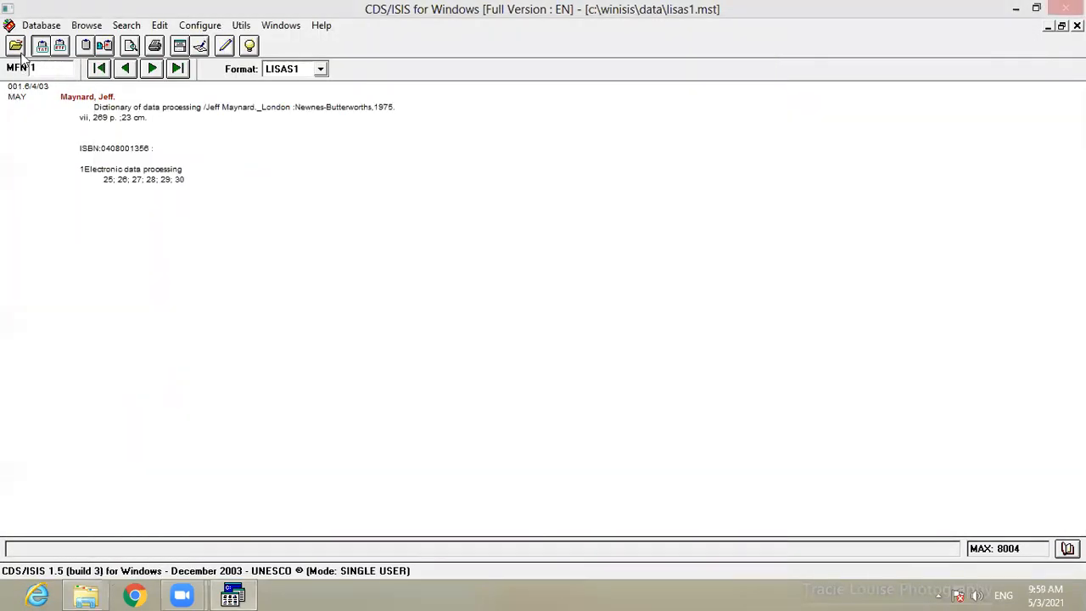
{"action": "left_click", "coordinate": [41, 25]}
{"action": "left_click", "coordinate": [41, 148]}
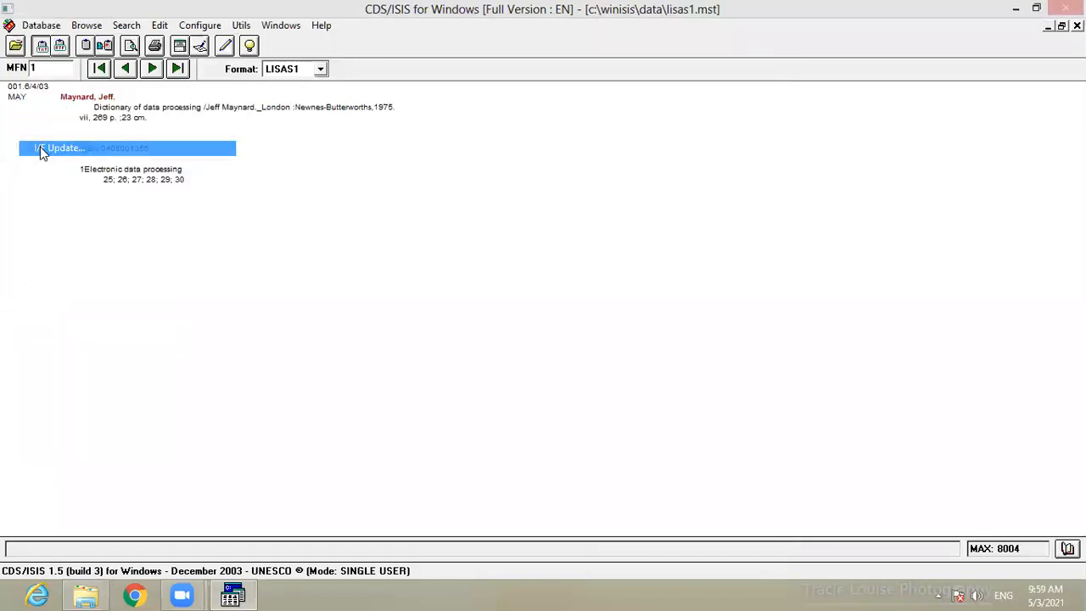
{"action": "left_click", "coordinate": [369, 274]}
{"action": "left_click", "coordinate": [433, 388]}
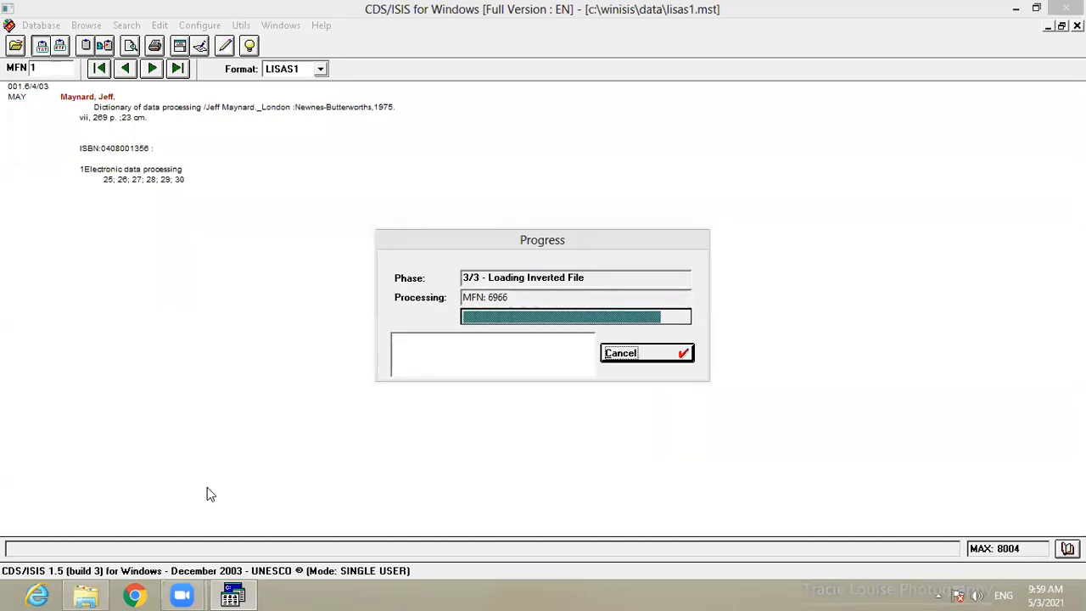
{"action": "left_click", "coordinate": [642, 355]}
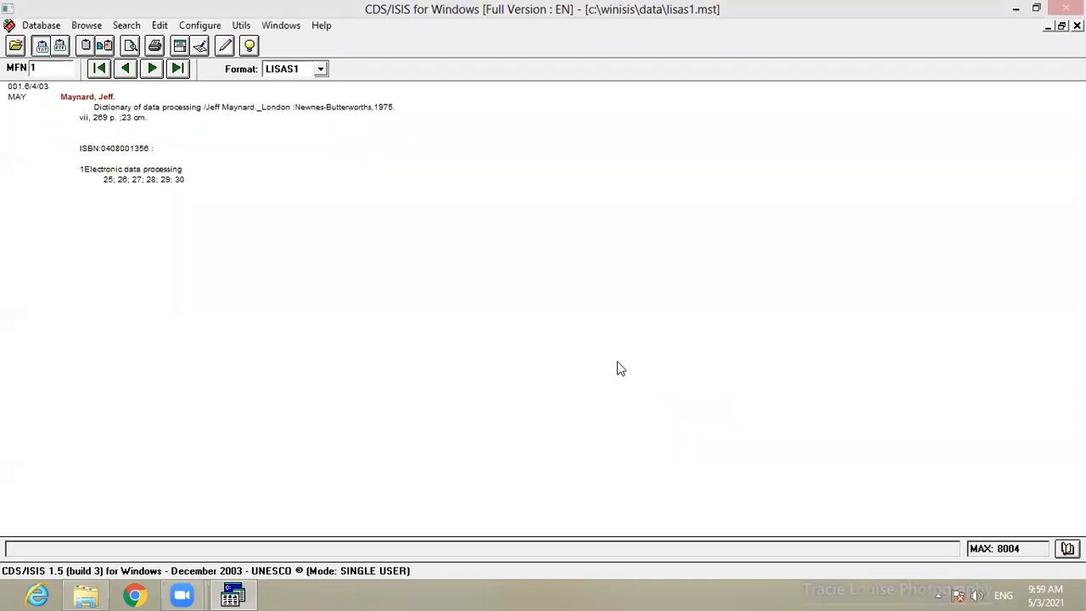
View the LISAS1 dictionary's Title statement terms beginning with A, and close the dictionary.
{"action": "left_click", "coordinate": [1066, 548]}
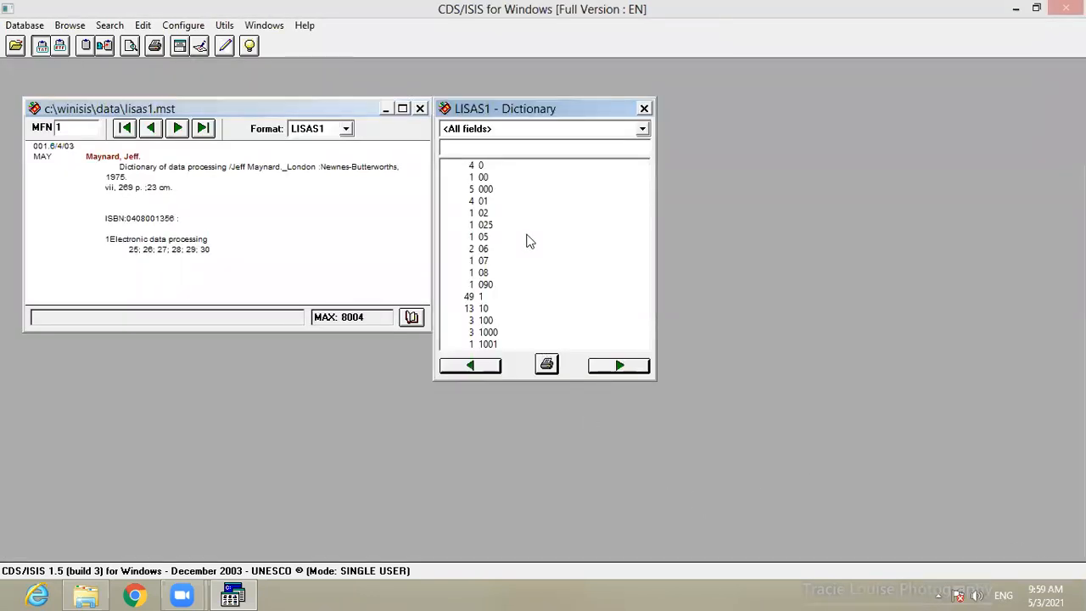
{"action": "left_click", "coordinate": [642, 130]}
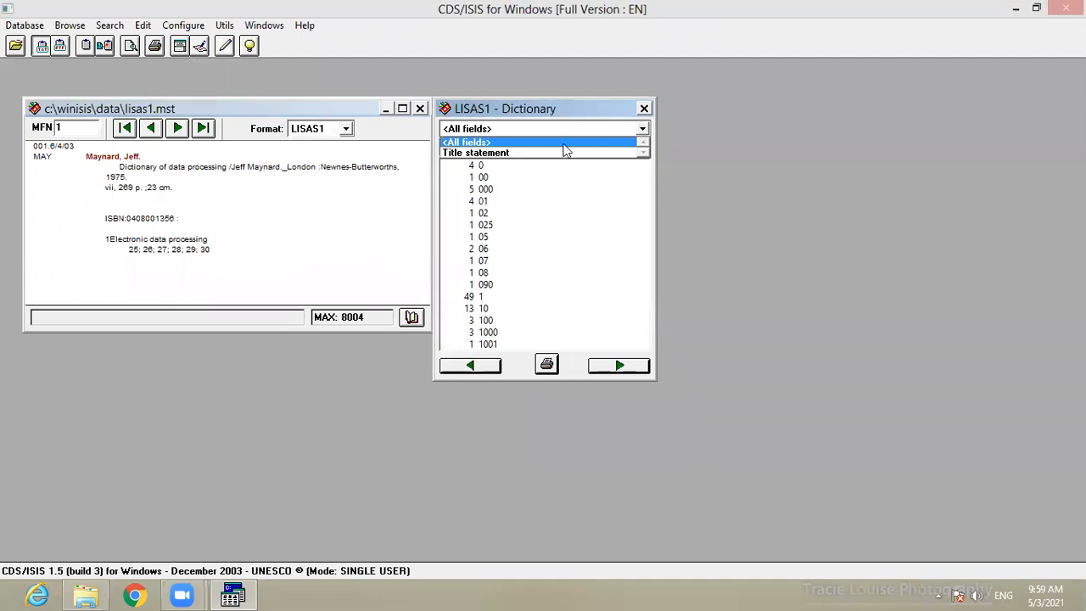
{"action": "left_click", "coordinate": [491, 153]}
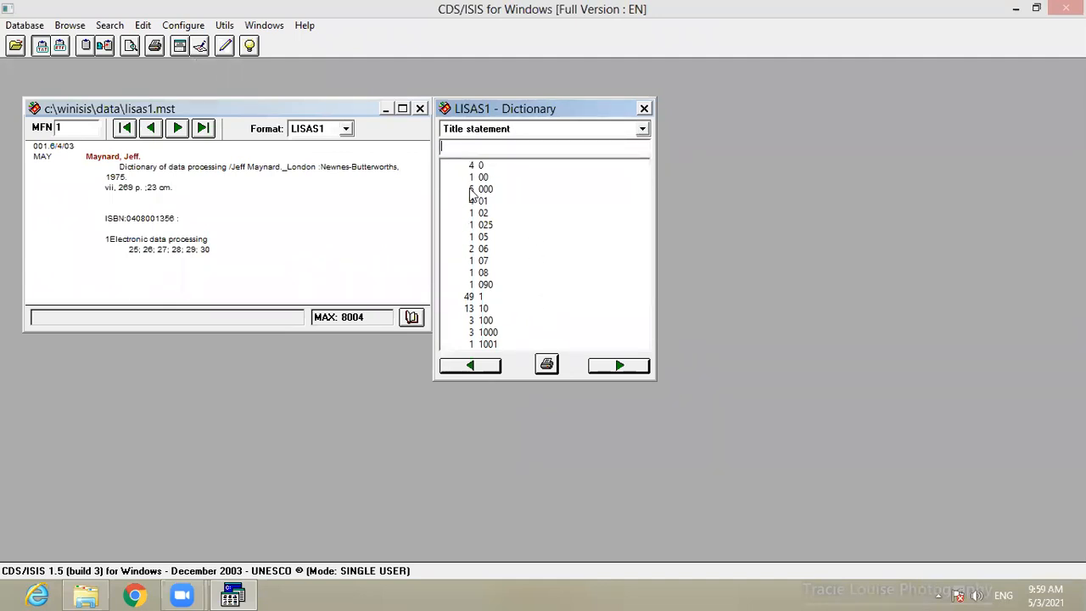
{"action": "type", "text": "A"}
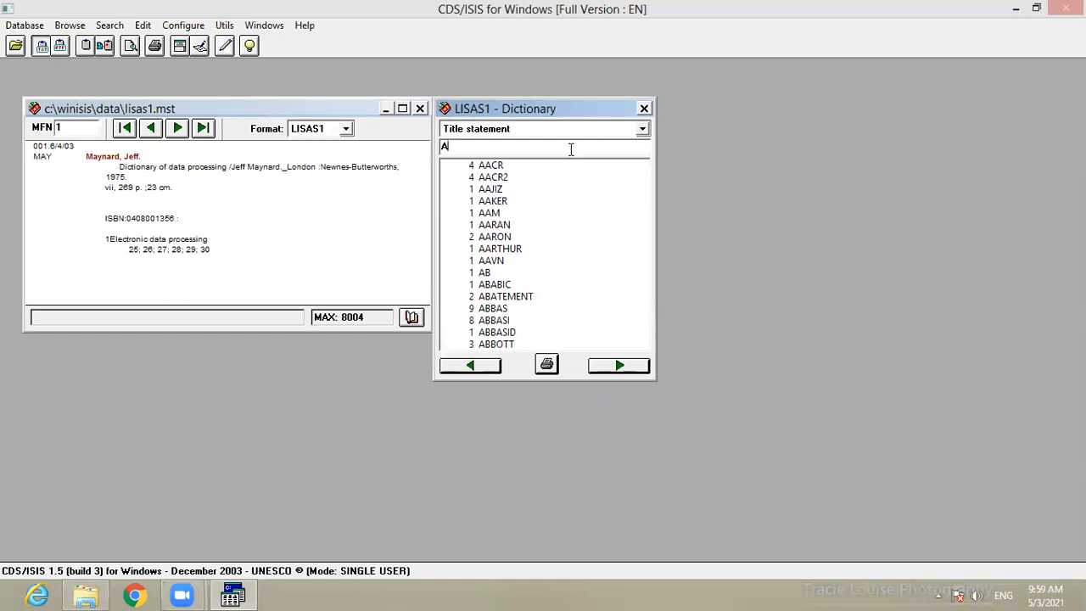
{"action": "left_click", "coordinate": [643, 109]}
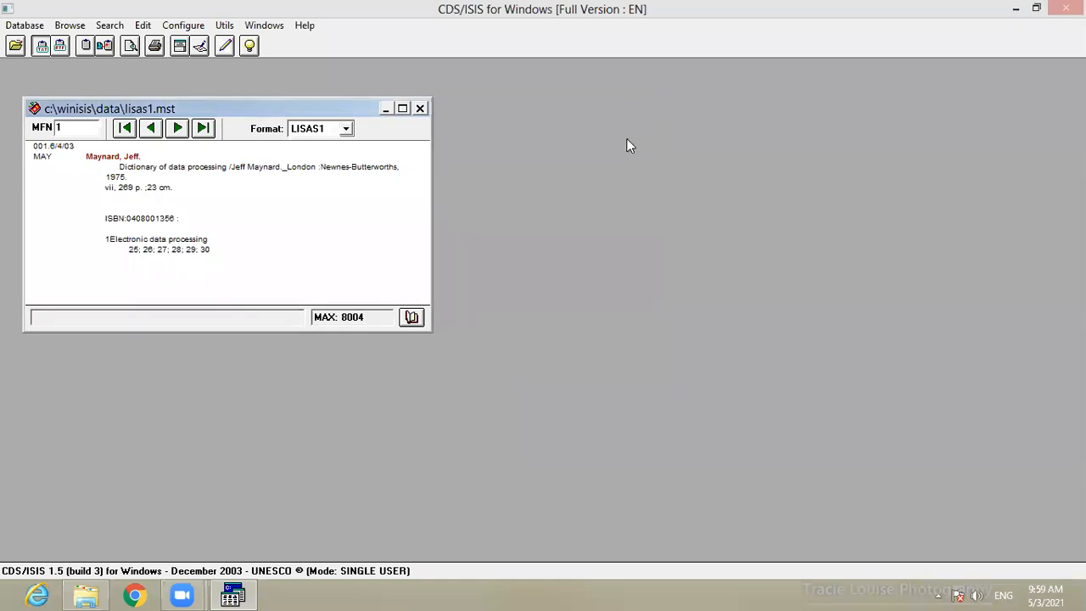
Change the tag 245 entry's technique to 0 - by line in the LISAS1 field selection table, and save the table.
{"action": "left_click", "coordinate": [141, 25]}
{"action": "left_click", "coordinate": [156, 162]}
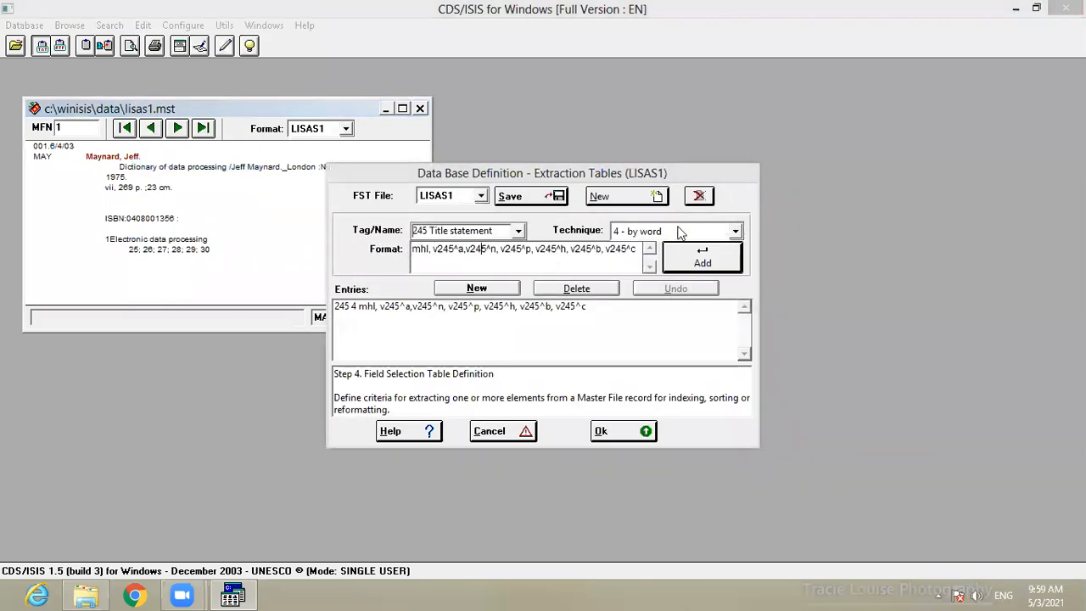
{"action": "left_click", "coordinate": [420, 305]}
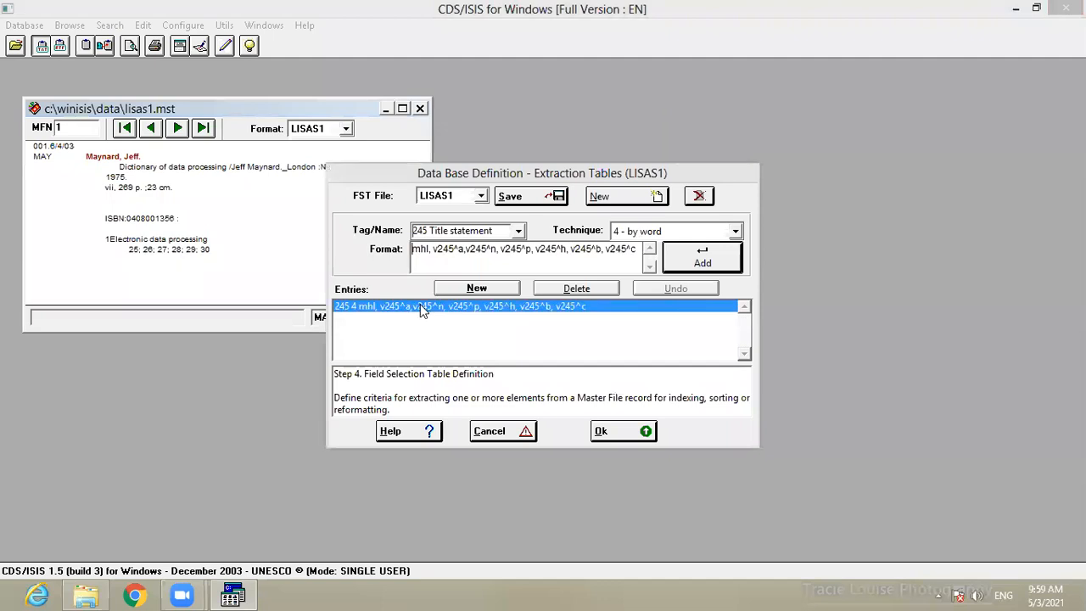
{"action": "left_click", "coordinate": [655, 236]}
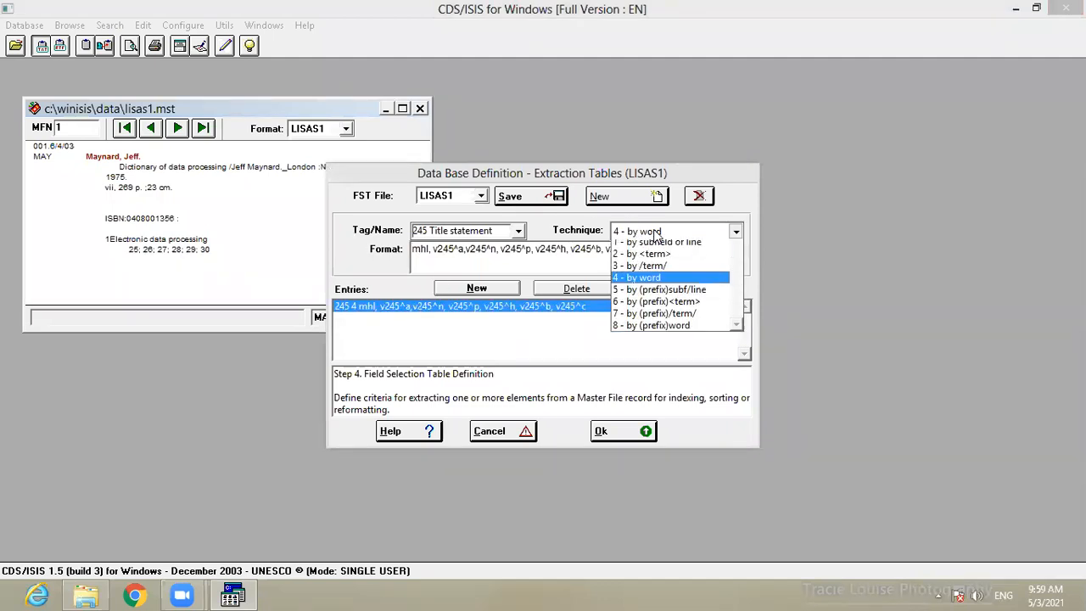
{"action": "left_click", "coordinate": [647, 247]}
{"action": "left_click", "coordinate": [676, 264]}
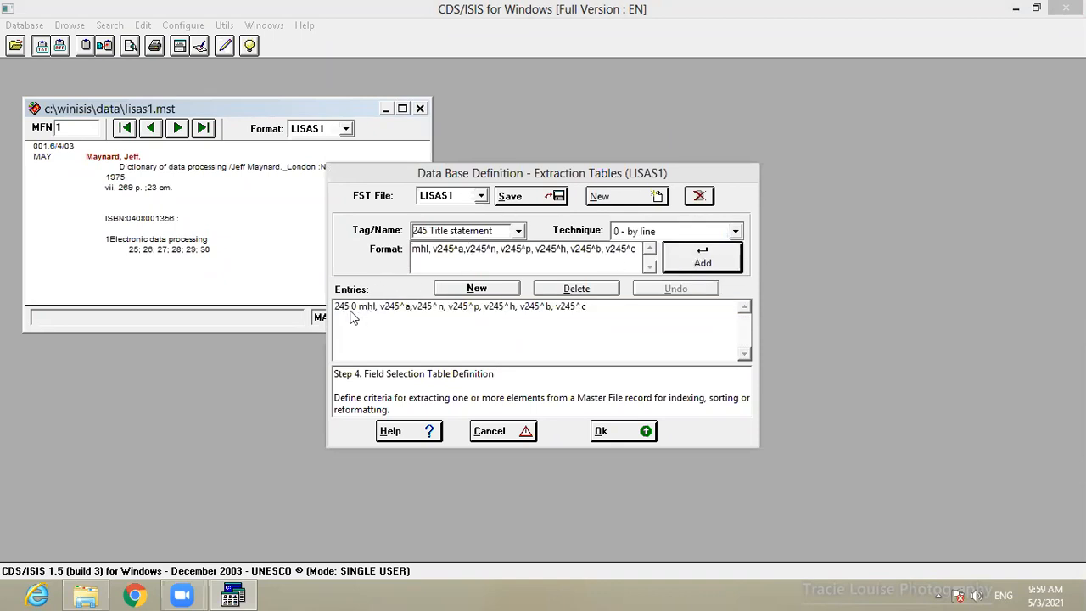
{"action": "left_click", "coordinate": [532, 197]}
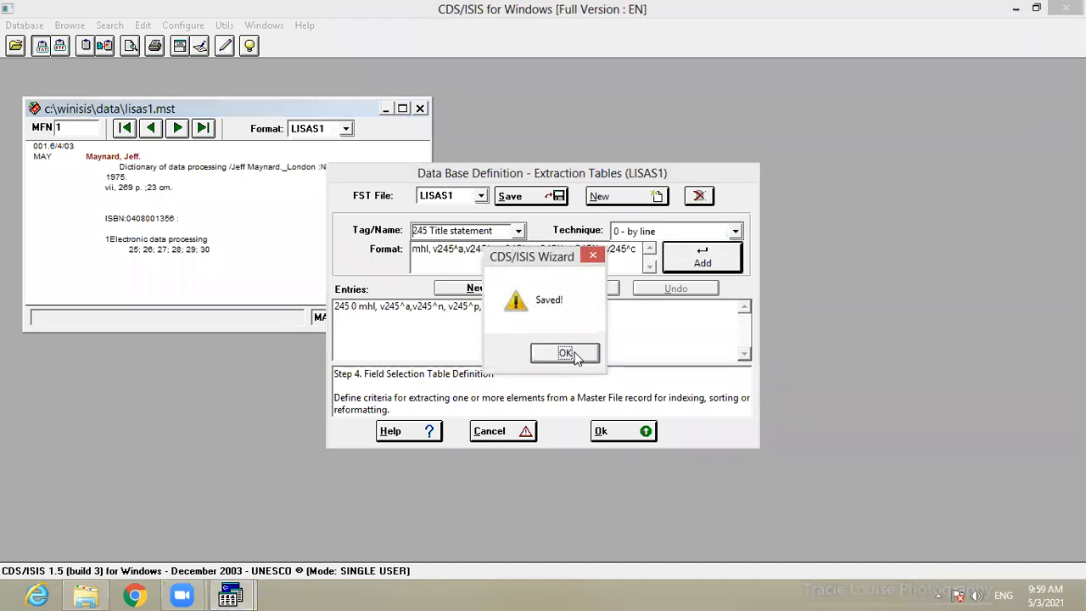
{"action": "left_click", "coordinate": [578, 351]}
{"action": "left_click", "coordinate": [622, 431]}
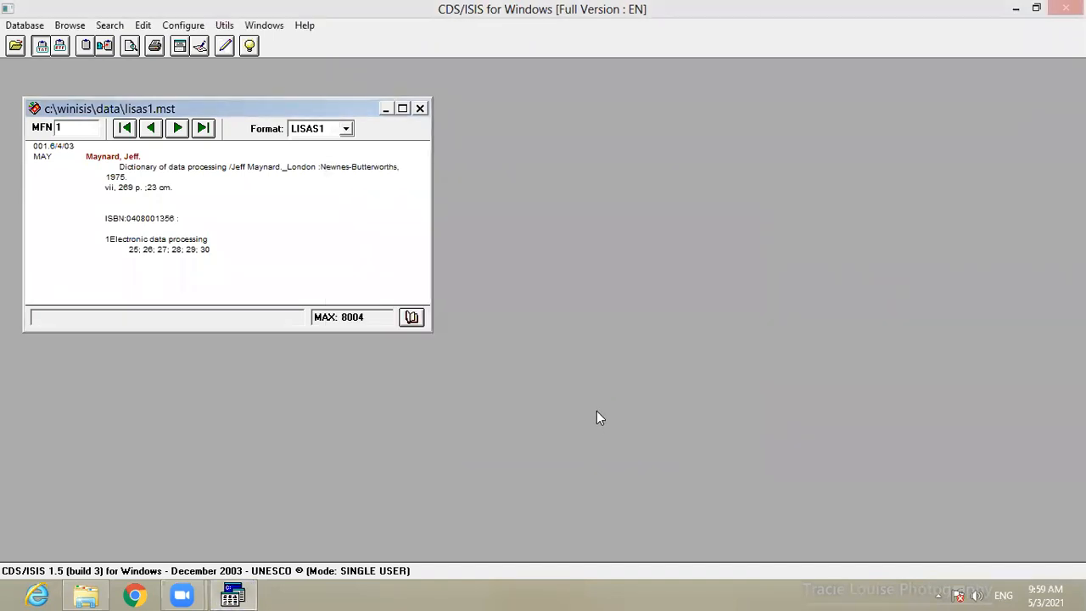
Browse the LISAS1 dictionary across all fields, page through the terms beginning with A, and close it.
{"action": "left_click", "coordinate": [412, 317]}
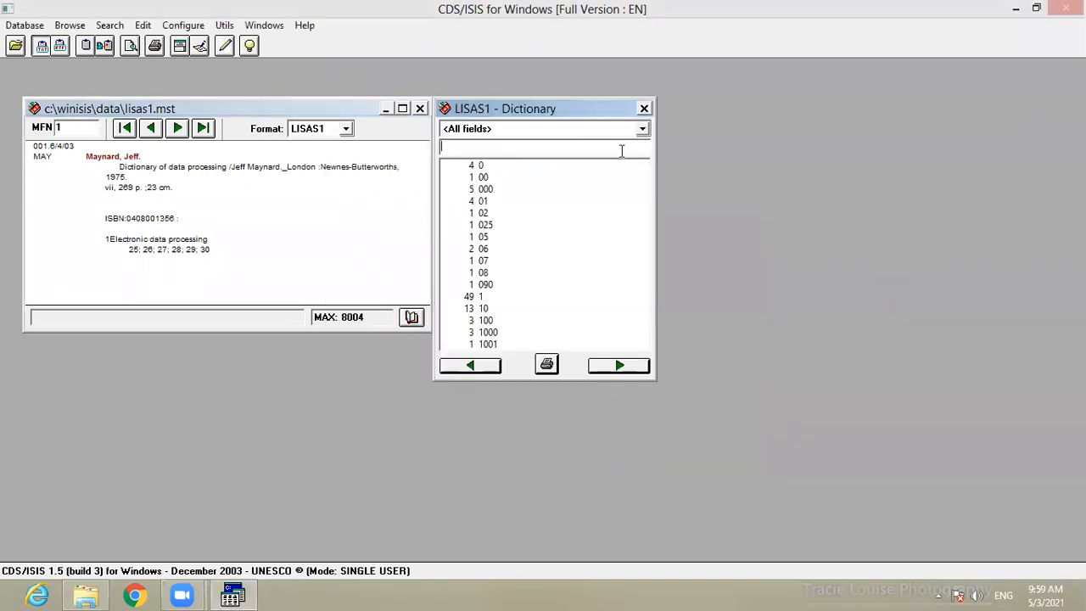
{"action": "left_click", "coordinate": [619, 366]}
{"action": "left_click", "coordinate": [619, 366]}
{"action": "left_click", "coordinate": [495, 148]}
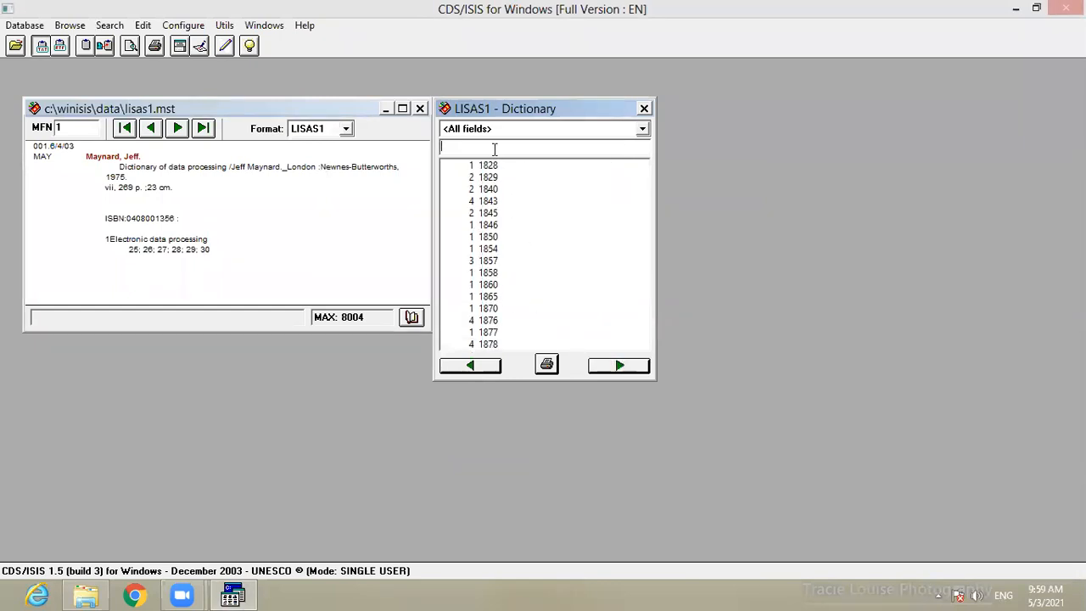
{"action": "type", "text": "A"}
{"action": "left_click", "coordinate": [611, 366]}
{"action": "left_click", "coordinate": [611, 367]}
{"action": "left_click", "coordinate": [610, 366]}
{"action": "left_click", "coordinate": [610, 366]}
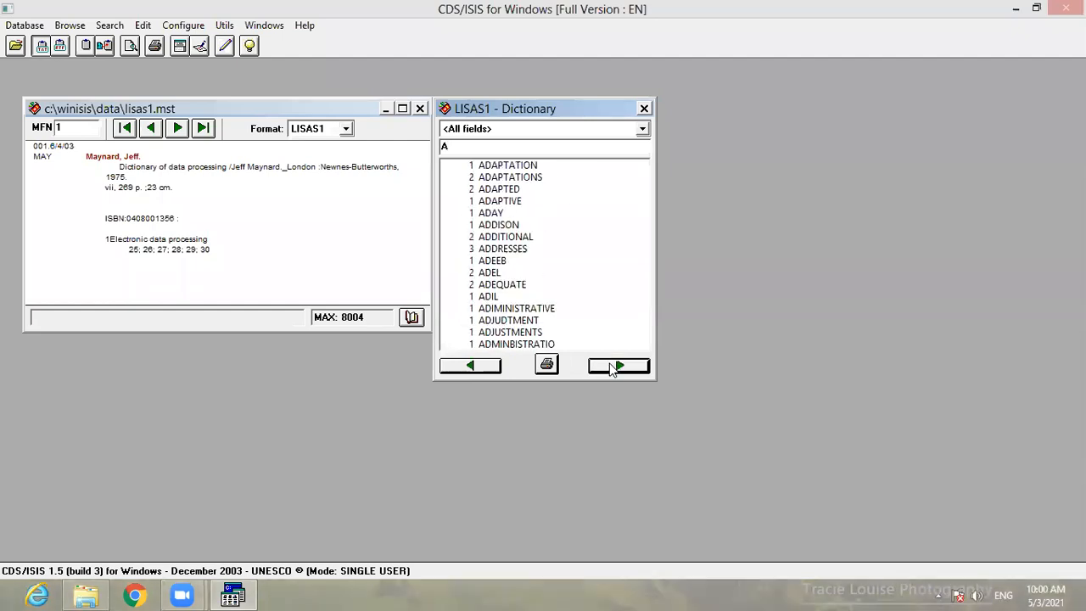
{"action": "left_click", "coordinate": [610, 366]}
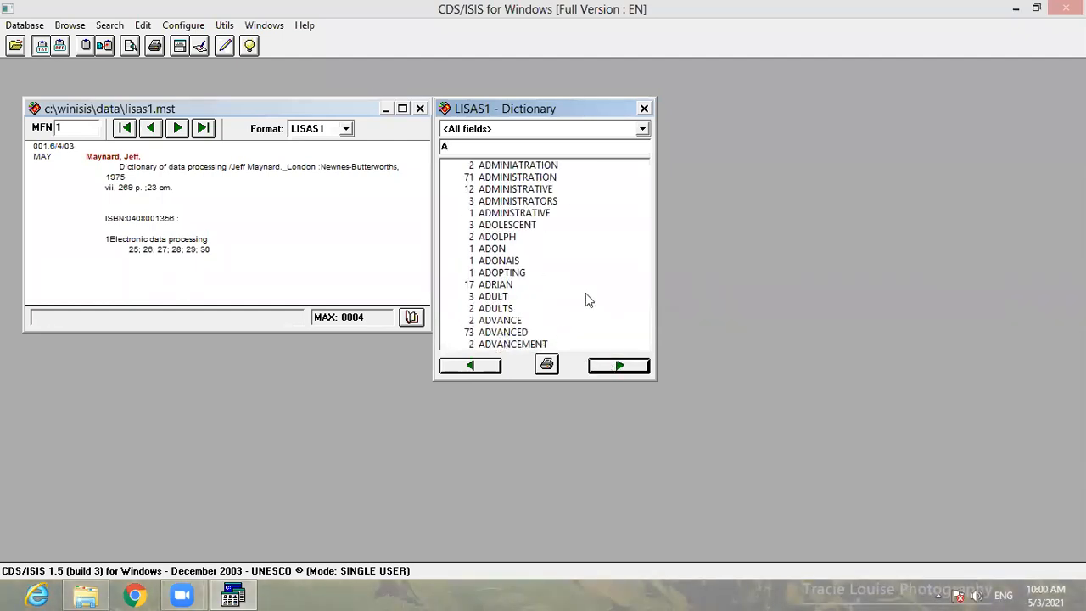
{"action": "left_click", "coordinate": [644, 109]}
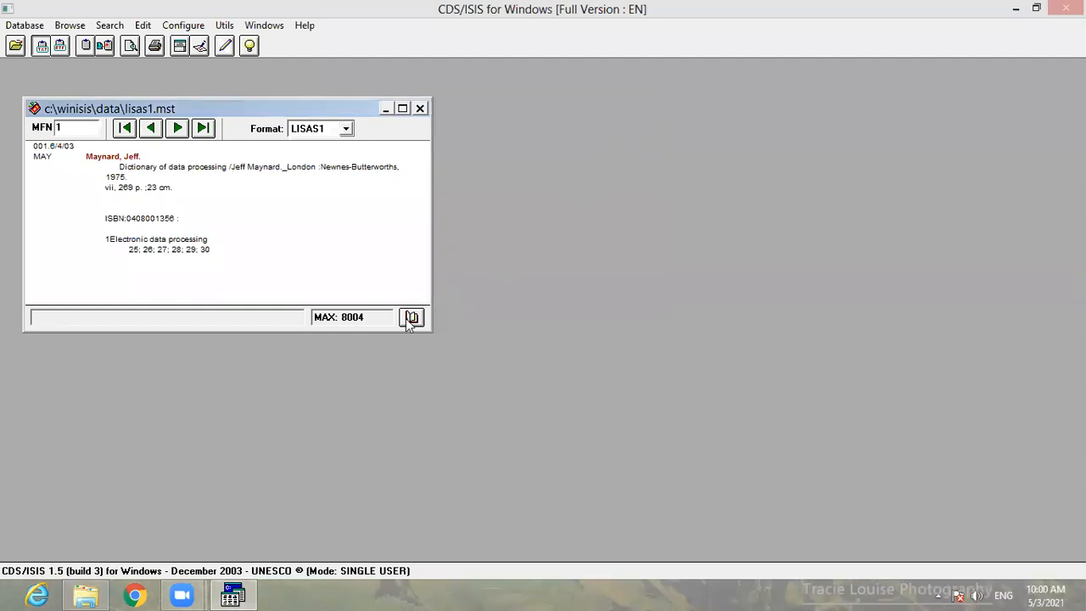
Regenerate the full inverted file of LISAS1 using the 0 - by line technique.
{"action": "left_click", "coordinate": [24, 26]}
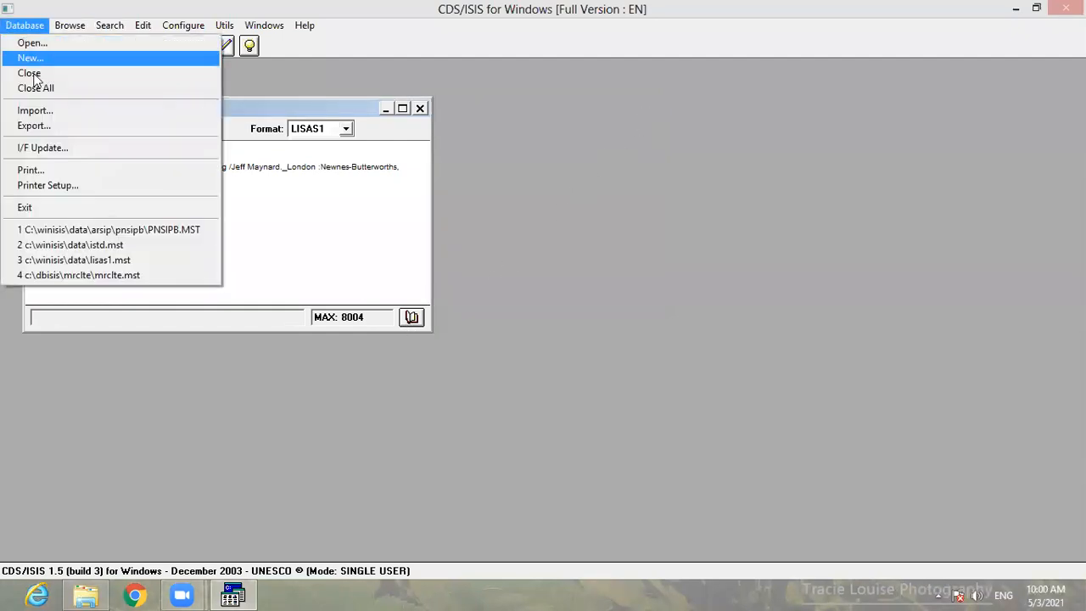
{"action": "left_click", "coordinate": [47, 148]}
{"action": "left_click", "coordinate": [441, 274]}
{"action": "left_click", "coordinate": [462, 385]}
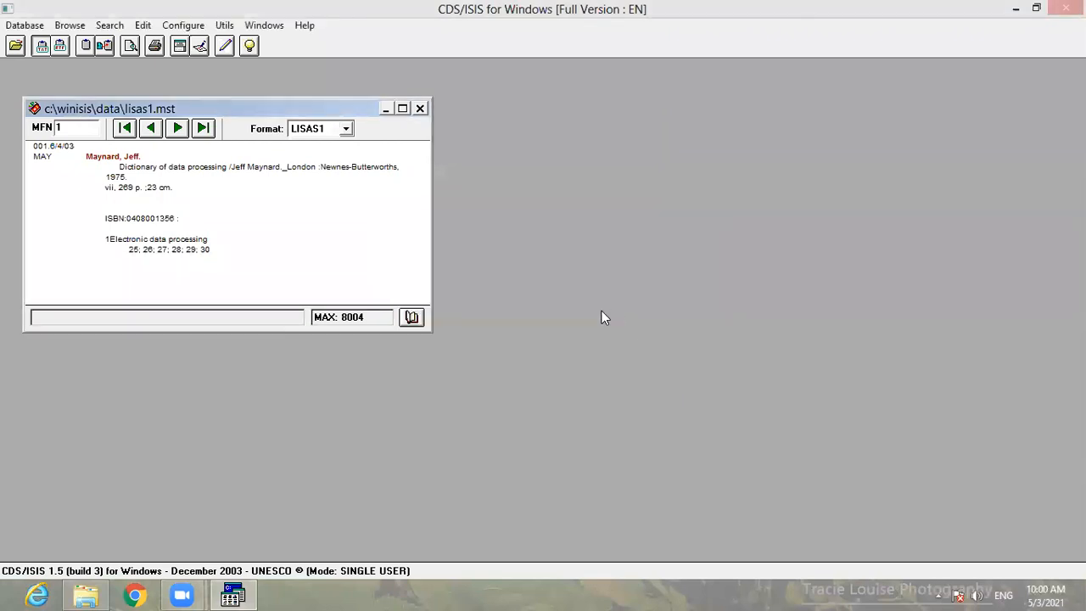
Reopen the LISAS1 dictionary, check the Title statement terms beginning with A again, and close it.
{"action": "left_click", "coordinate": [411, 318]}
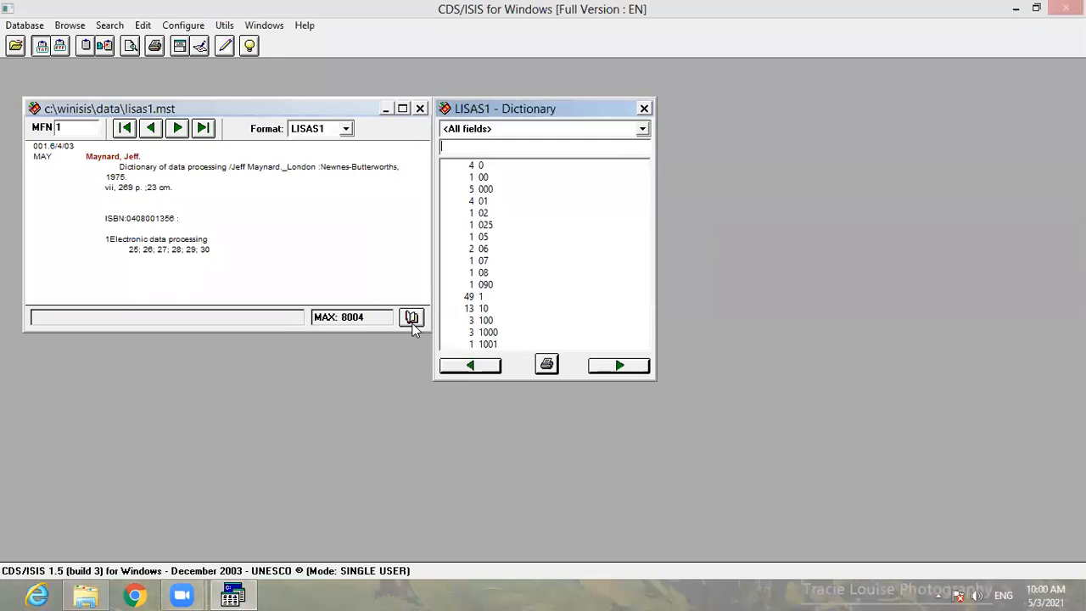
{"action": "left_click", "coordinate": [642, 129]}
{"action": "left_click", "coordinate": [494, 153]}
{"action": "type", "text": "A"}
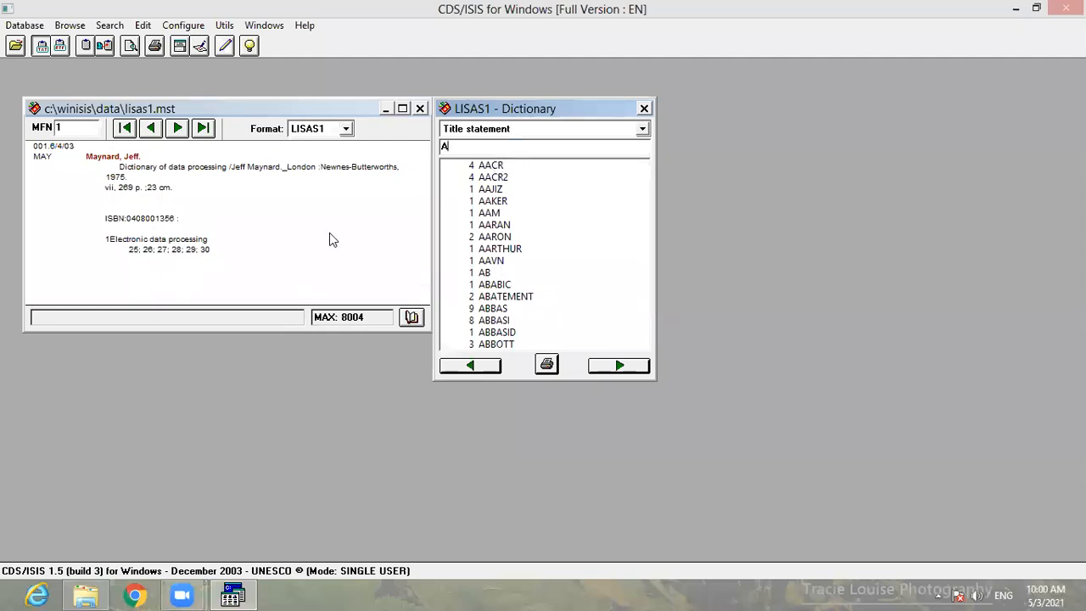
{"action": "left_click", "coordinate": [643, 108]}
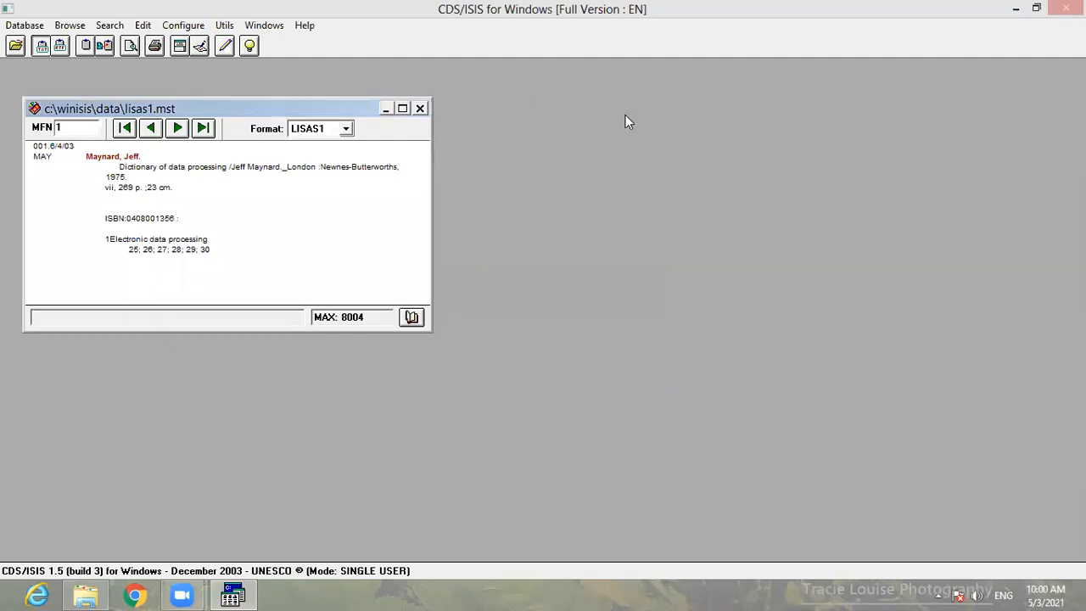
Change the 245 line's technique from by-word to 0 in the LISAS1 FST file in Notepad, save it and return to CDS/ISIS.
{"action": "left_click", "coordinate": [85, 593]}
{"action": "double_click", "coordinate": [261, 353]}
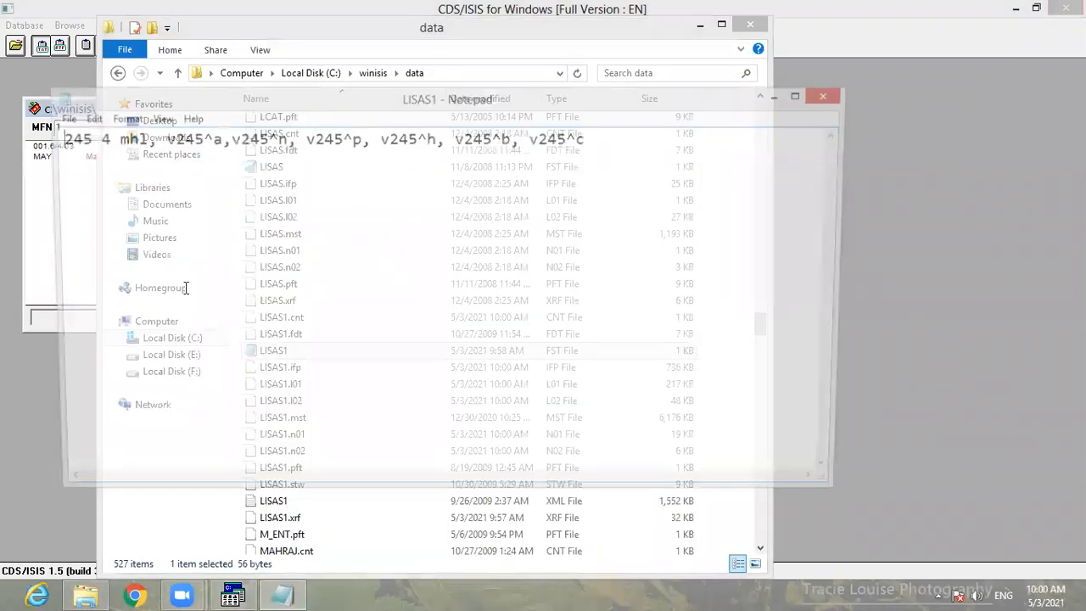
{"action": "left_click", "coordinate": [94, 139]}
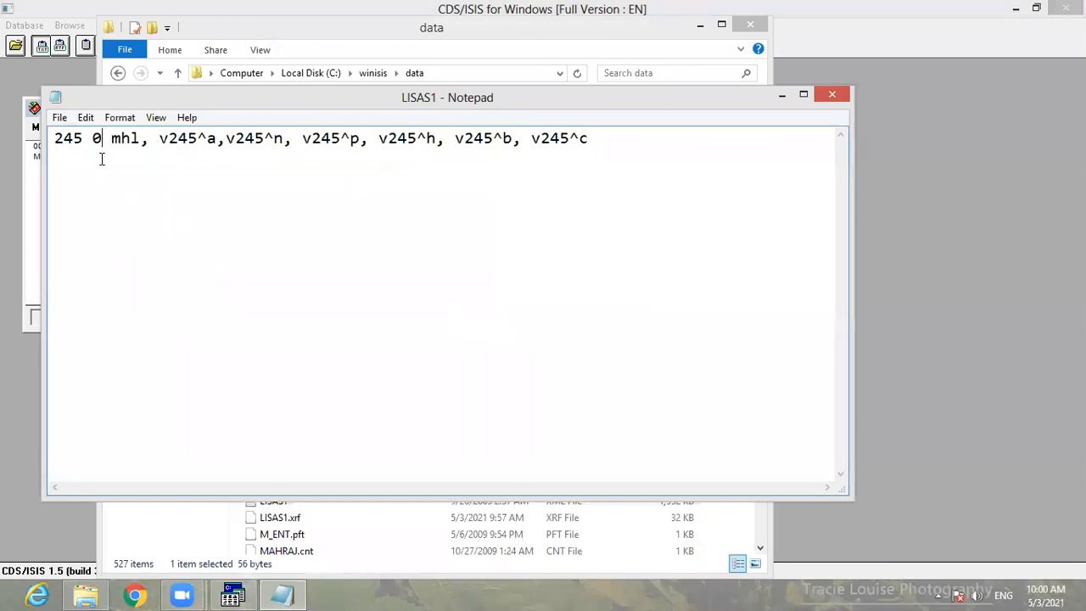
{"action": "key", "text": "Delete"}
{"action": "type", "text": "o"}
{"action": "key", "text": "BackSpace"}
{"action": "type", "text": "0"}
{"action": "left_click", "coordinate": [60, 117]}
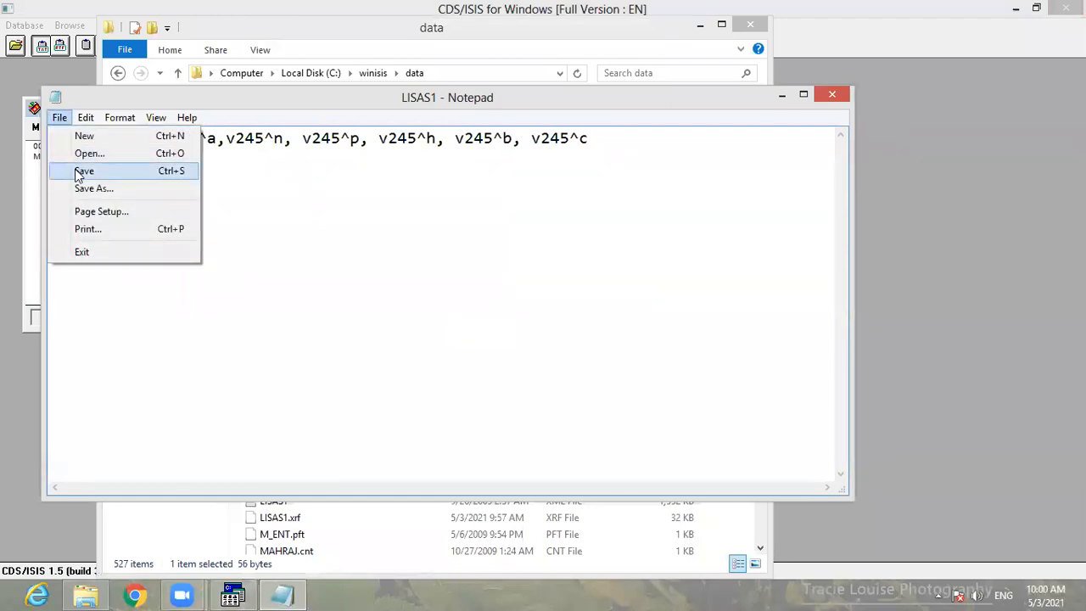
{"action": "left_click", "coordinate": [85, 171]}
{"action": "left_click", "coordinate": [831, 94]}
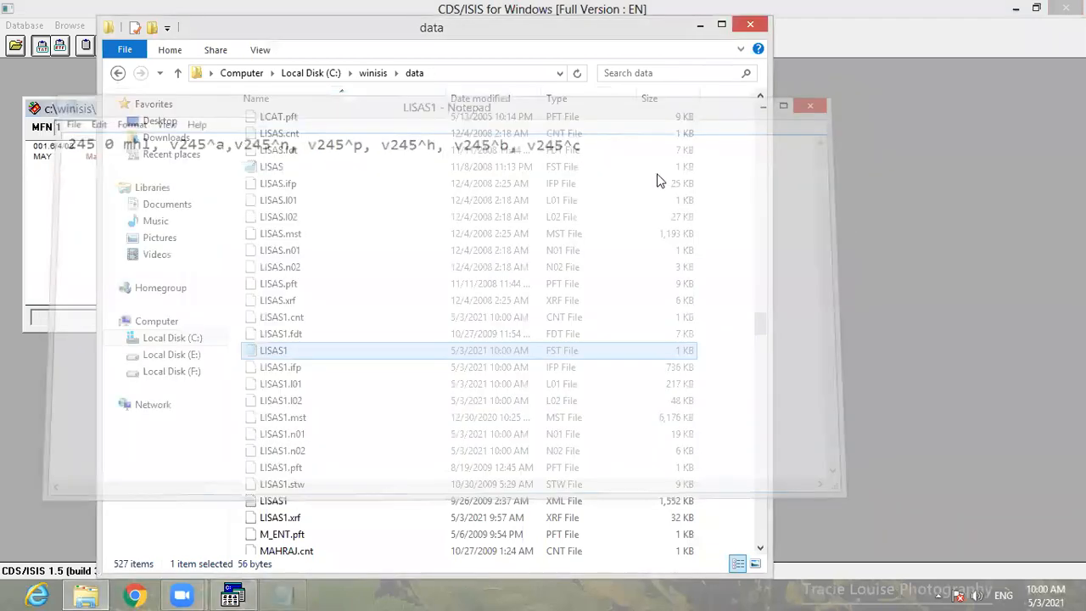
{"action": "left_click", "coordinate": [94, 247]}
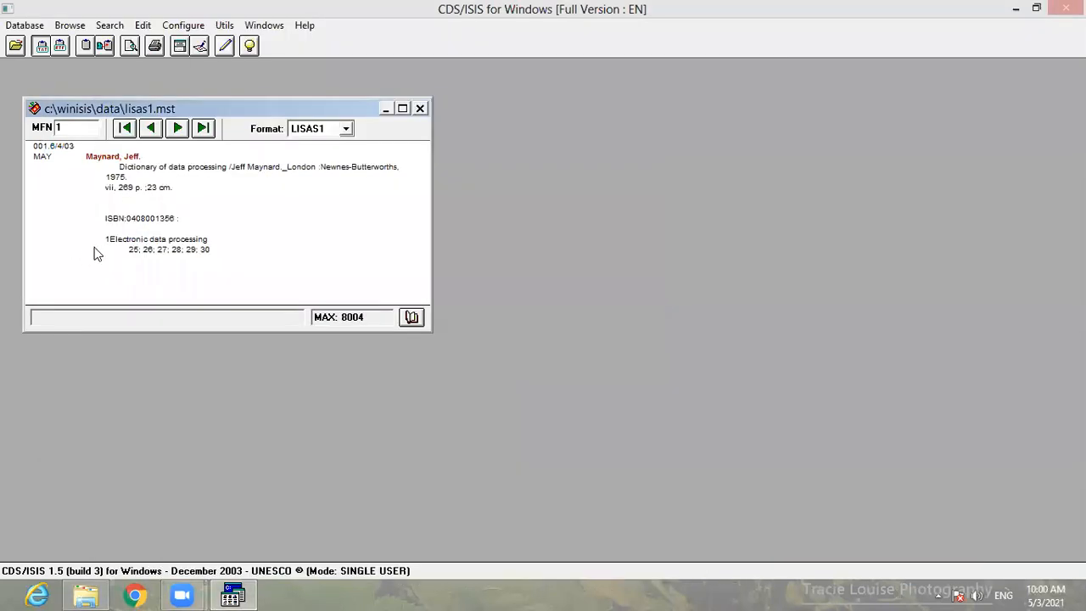
Regenerate the full inverted file of LISAS1 from the edited field selection table.
{"action": "left_click", "coordinate": [25, 25]}
{"action": "left_click", "coordinate": [38, 145]}
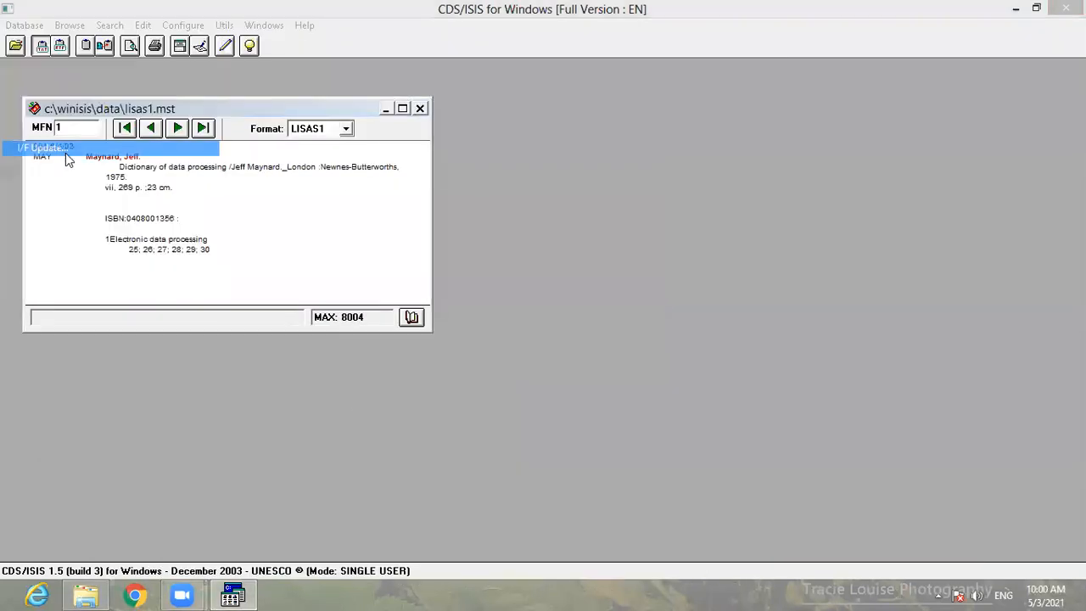
{"action": "left_click", "coordinate": [472, 274]}
{"action": "left_click", "coordinate": [417, 391]}
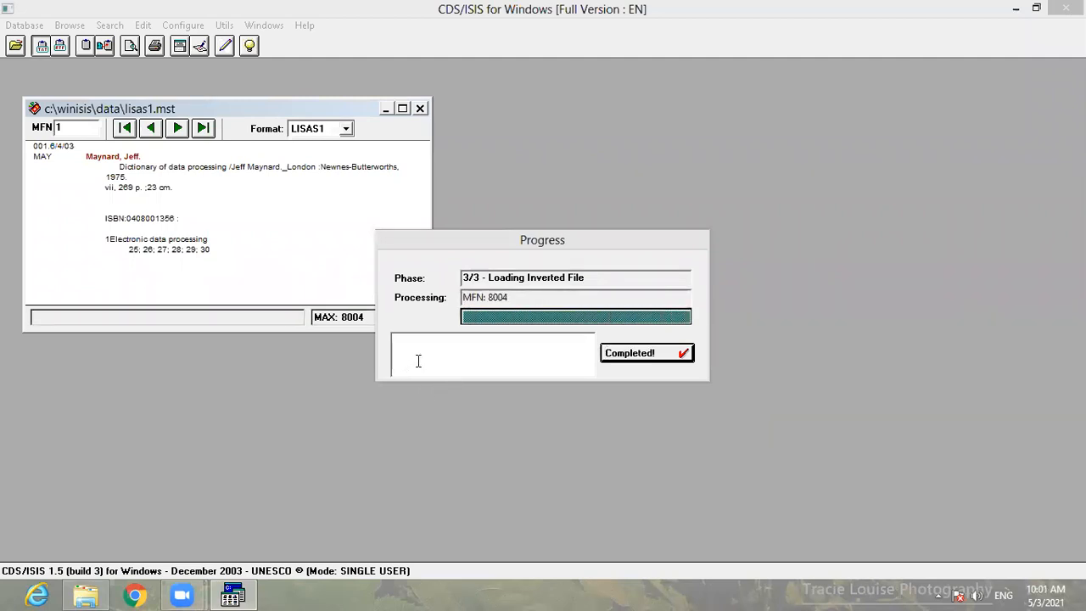
{"action": "left_click", "coordinate": [680, 353]}
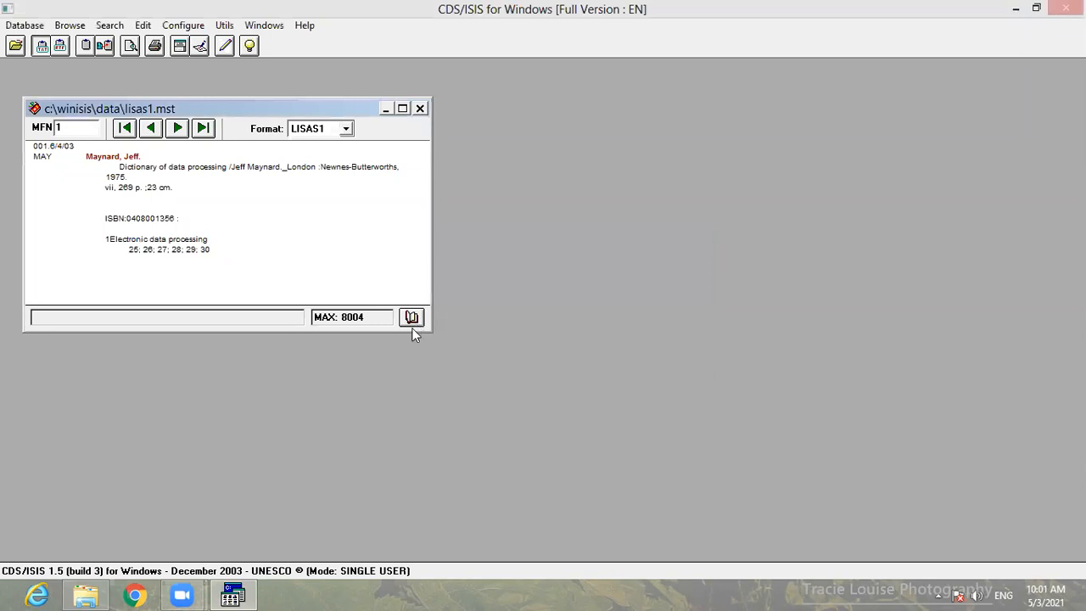
Open the LISAS1 dictionary, widen its window and page through the titles starting with numbers and the article A.
{"action": "left_click", "coordinate": [411, 318]}
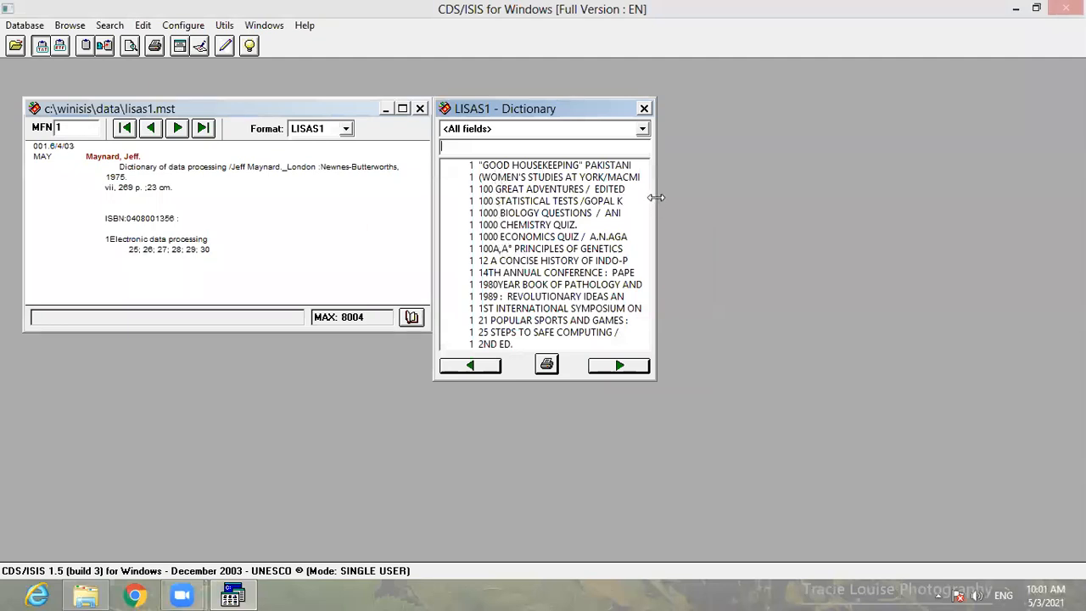
{"action": "left_click_drag", "start_coordinate": [656, 197], "coordinate": [771, 199]}
{"action": "left_click", "coordinate": [731, 363]}
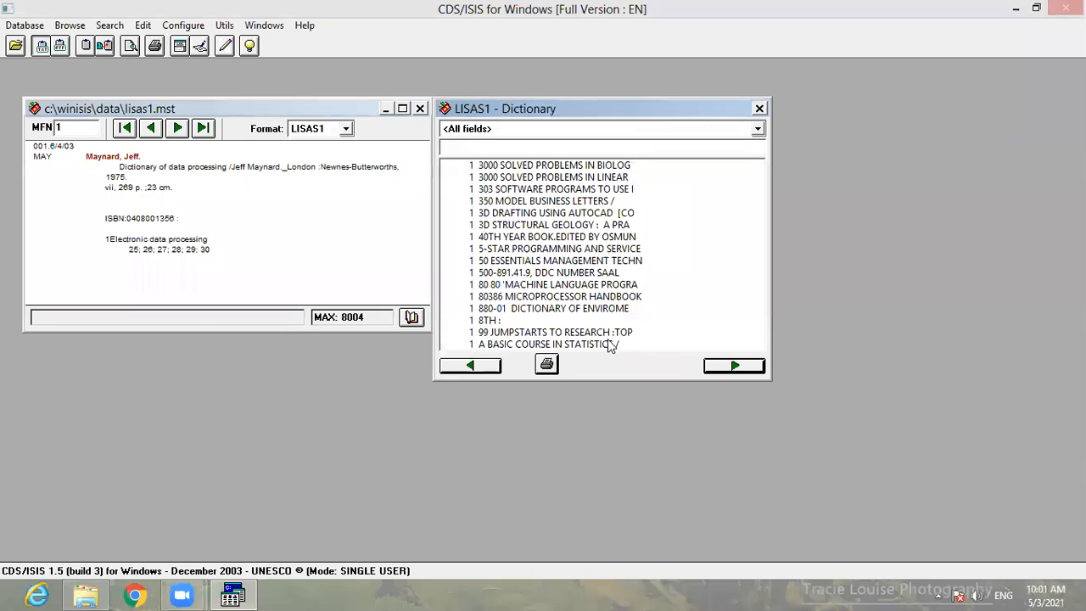
{"action": "left_click", "coordinate": [735, 366]}
{"action": "left_click", "coordinate": [735, 366]}
{"action": "left_click", "coordinate": [734, 366]}
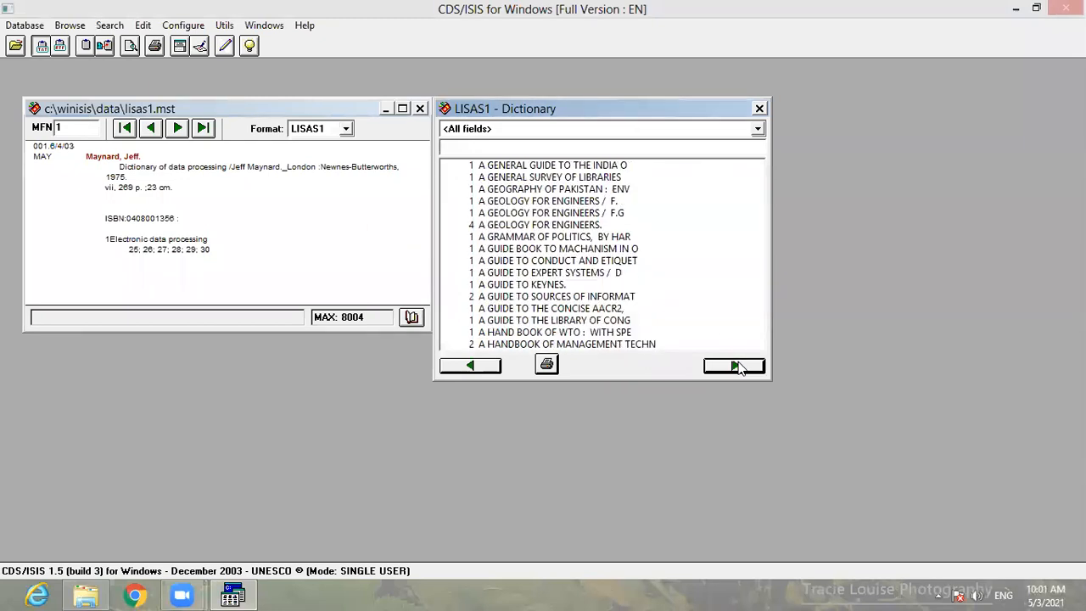
{"action": "left_click", "coordinate": [507, 229]}
{"action": "left_click", "coordinate": [713, 366]}
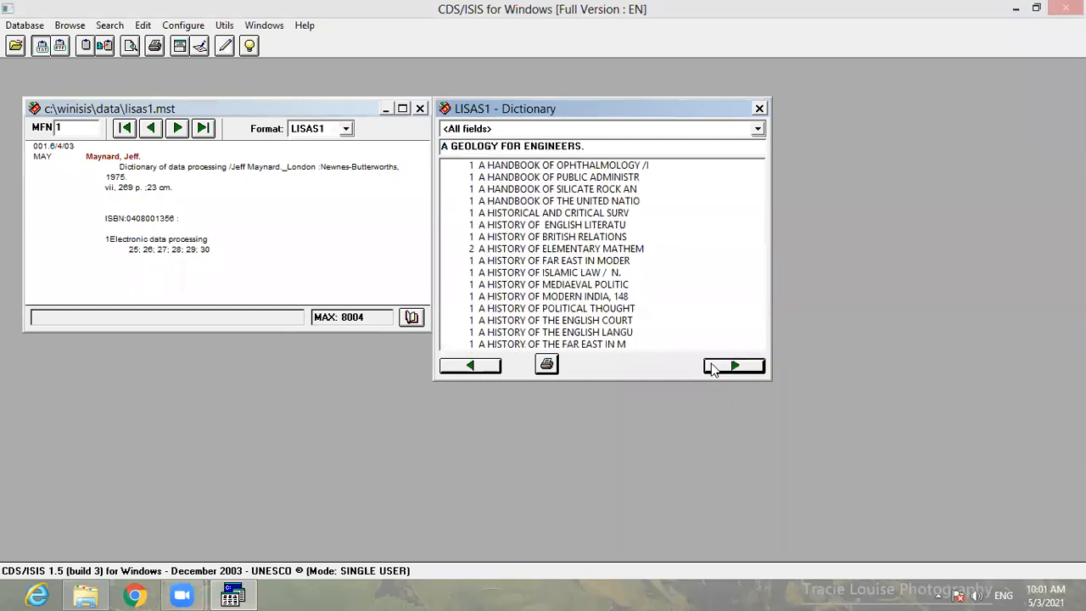
{"action": "left_click", "coordinate": [547, 251]}
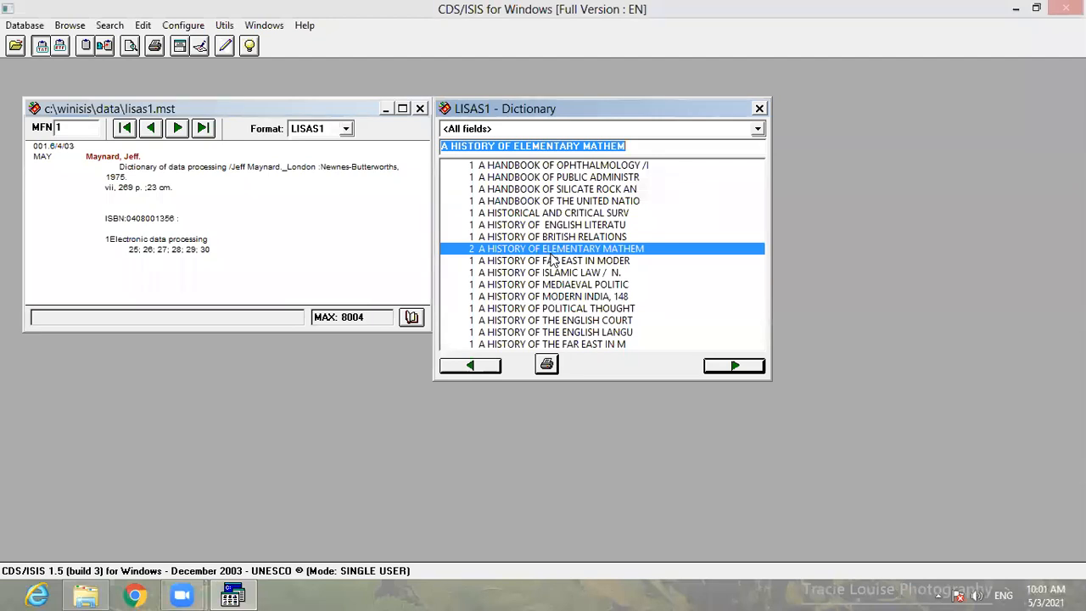
{"action": "left_click", "coordinate": [732, 365]}
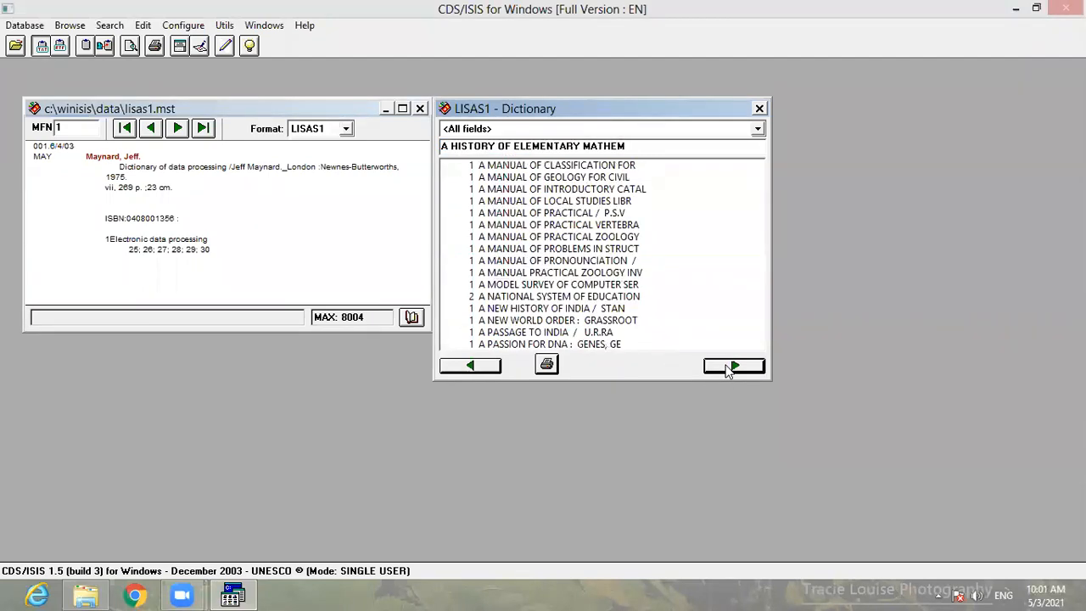
{"action": "left_click", "coordinate": [731, 366]}
{"action": "left_click", "coordinate": [492, 366]}
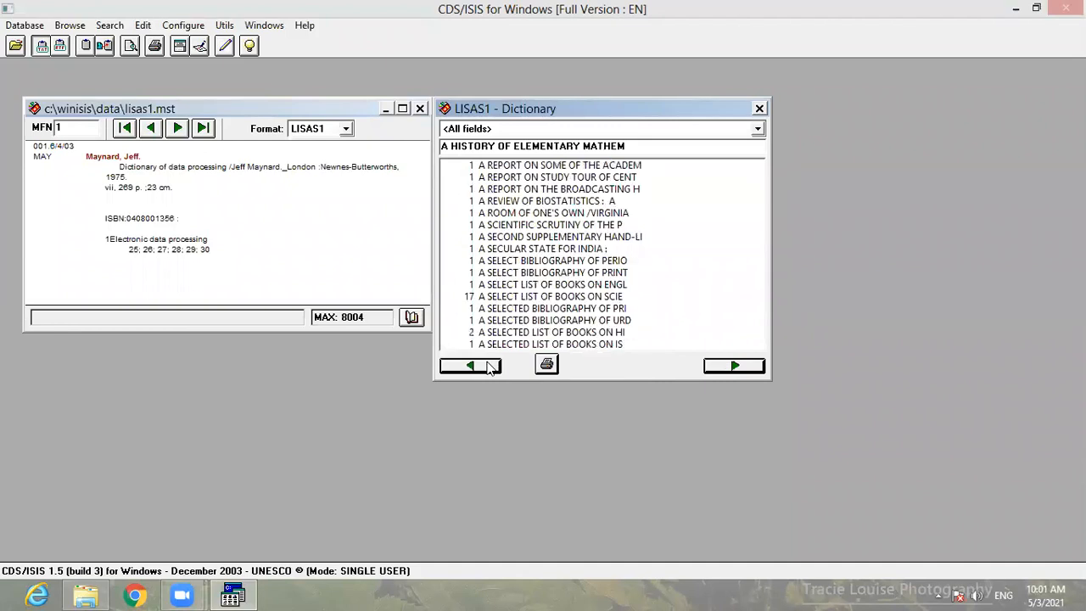
Examine the term A SELECT LIST OF BOOKS ON SCIE and page on to the titles beginning with AC and AD.
{"action": "left_click", "coordinate": [545, 296]}
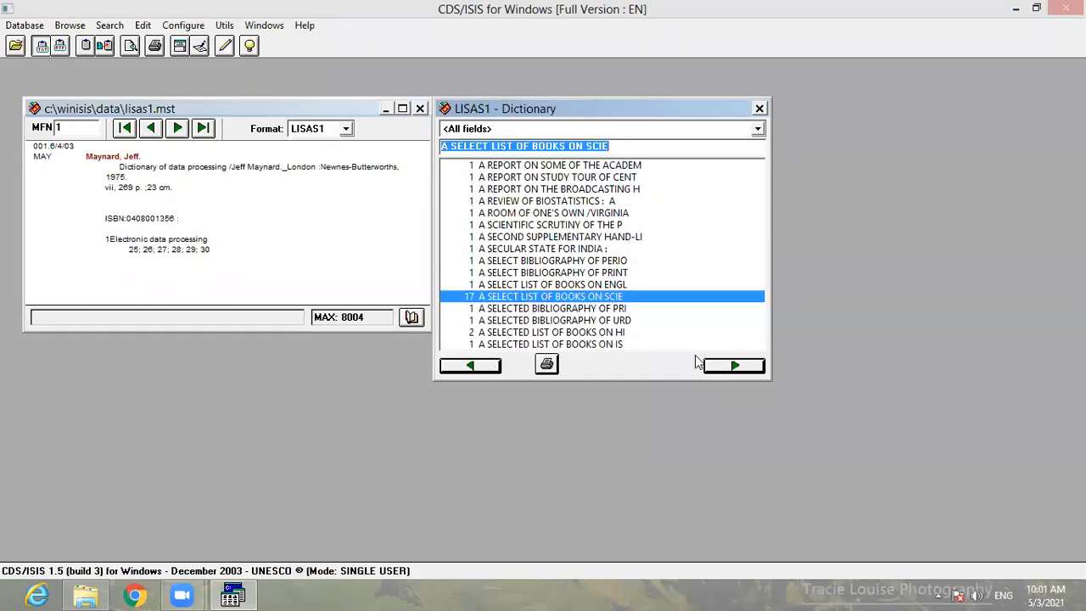
{"action": "left_click", "coordinate": [727, 369]}
{"action": "left_click", "coordinate": [733, 366]}
{"action": "left_click", "coordinate": [734, 366]}
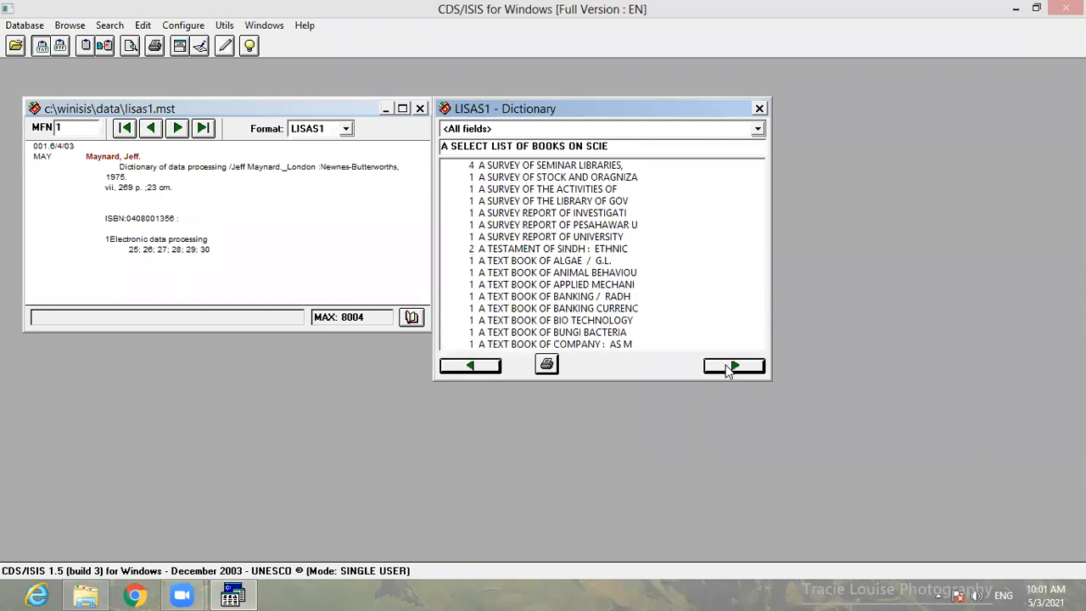
{"action": "left_click", "coordinate": [734, 366]}
{"action": "left_click", "coordinate": [734, 366]}
{"action": "left_click", "coordinate": [734, 366]}
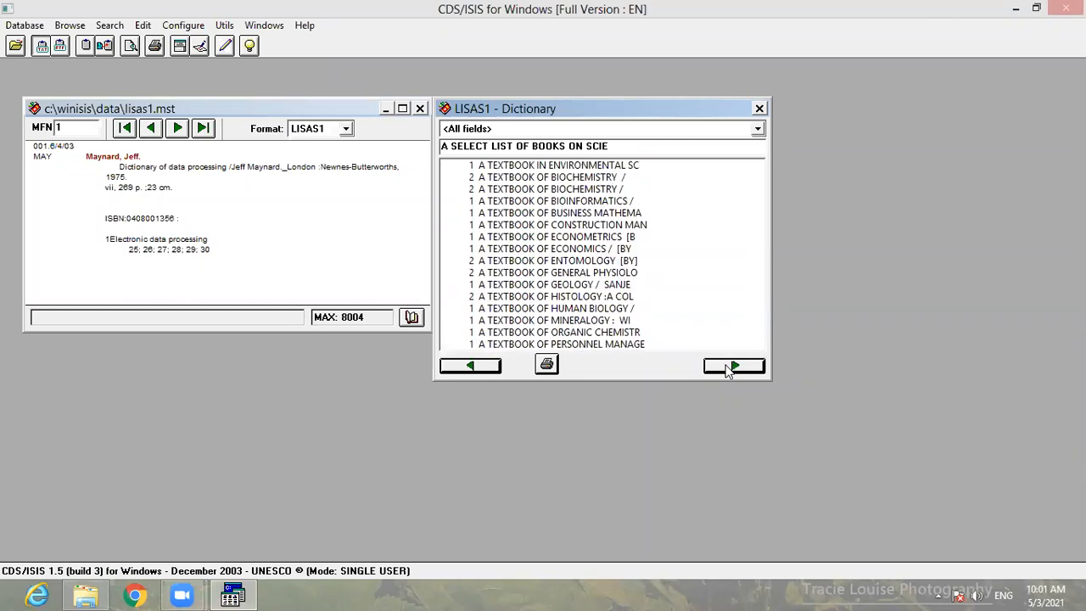
{"action": "left_click", "coordinate": [733, 366]}
{"action": "left_click", "coordinate": [734, 367]}
{"action": "left_click", "coordinate": [733, 366]}
{"action": "left_click", "coordinate": [734, 366]}
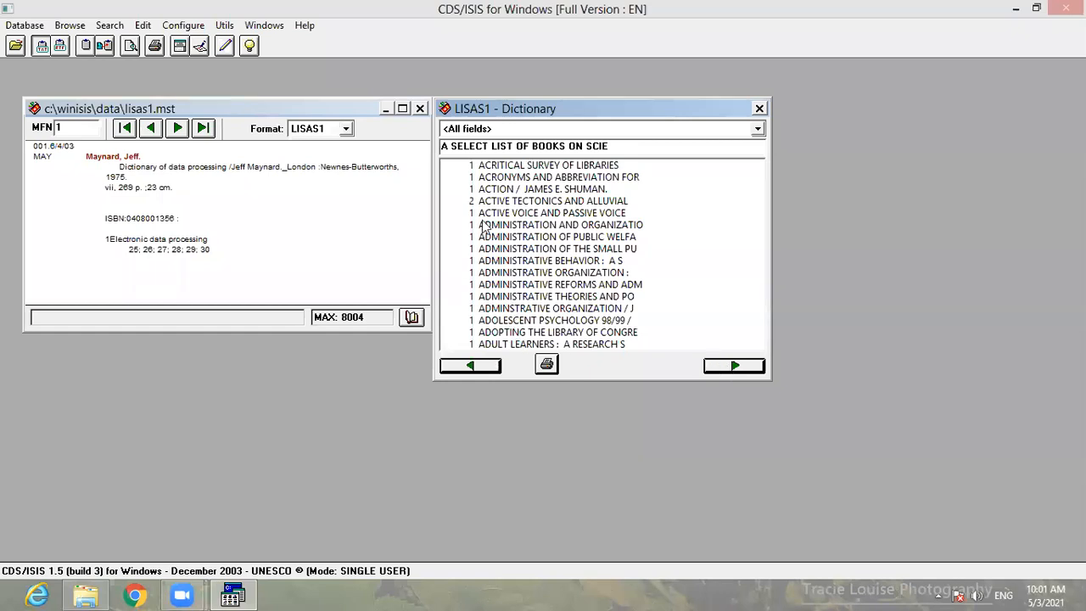
Search LISAS1 for the dictionary term ACTIVE TECTONICS AND ALLUVIAL with the expert search.
{"action": "left_click", "coordinate": [499, 203]}
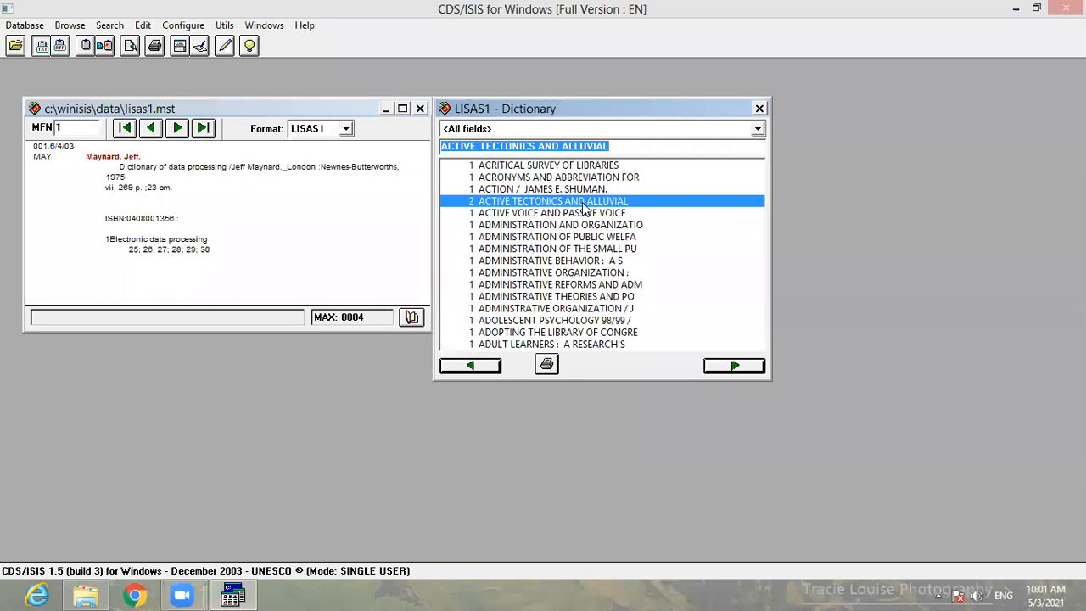
{"action": "double_click", "coordinate": [525, 204]}
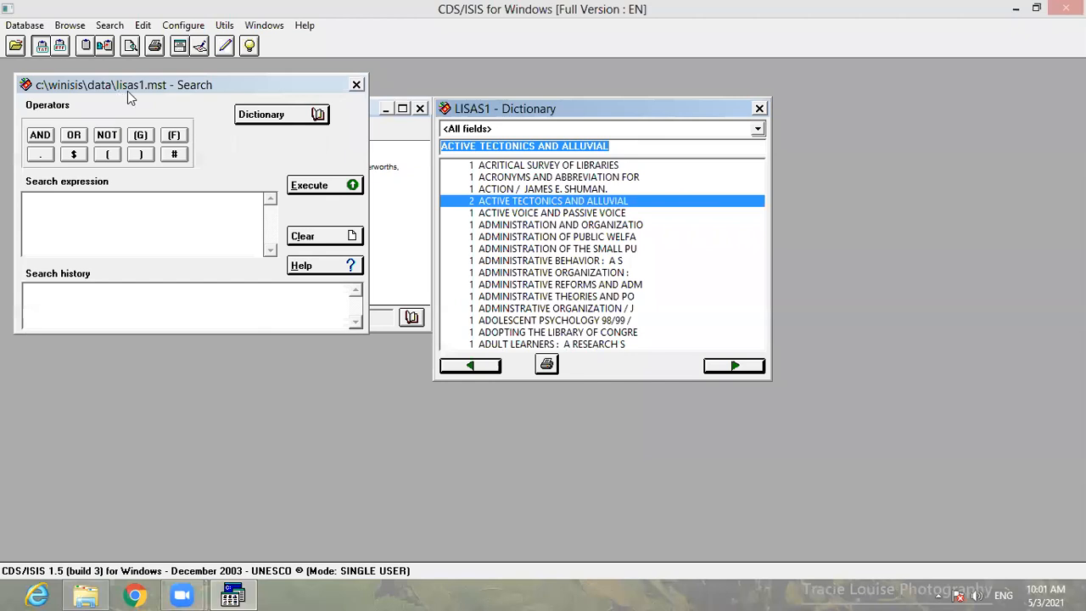
{"action": "left_click_drag", "start_coordinate": [512, 203], "coordinate": [211, 214]}
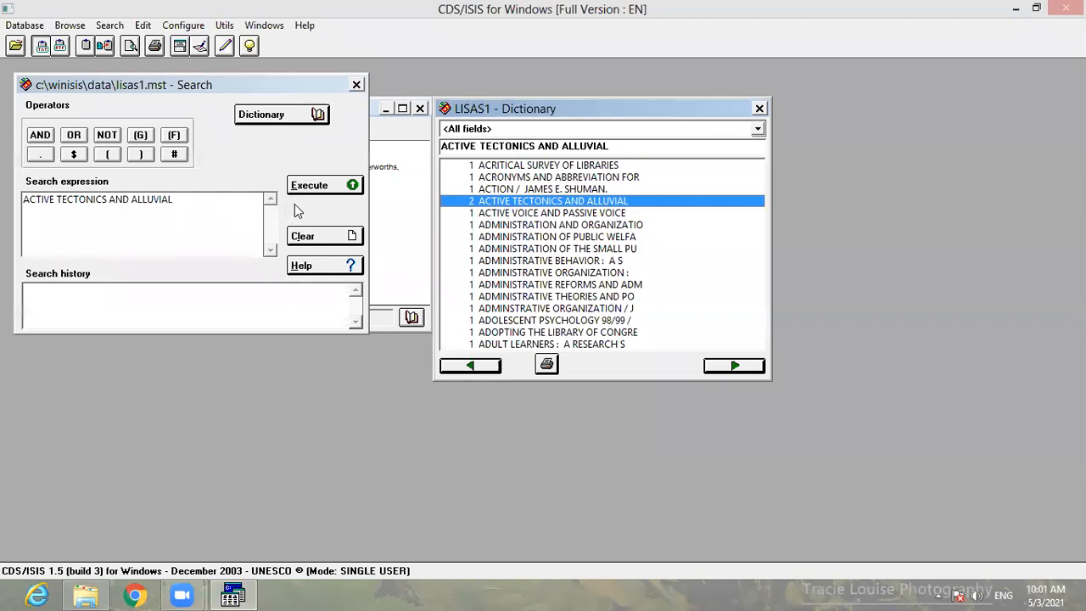
{"action": "left_click", "coordinate": [320, 189]}
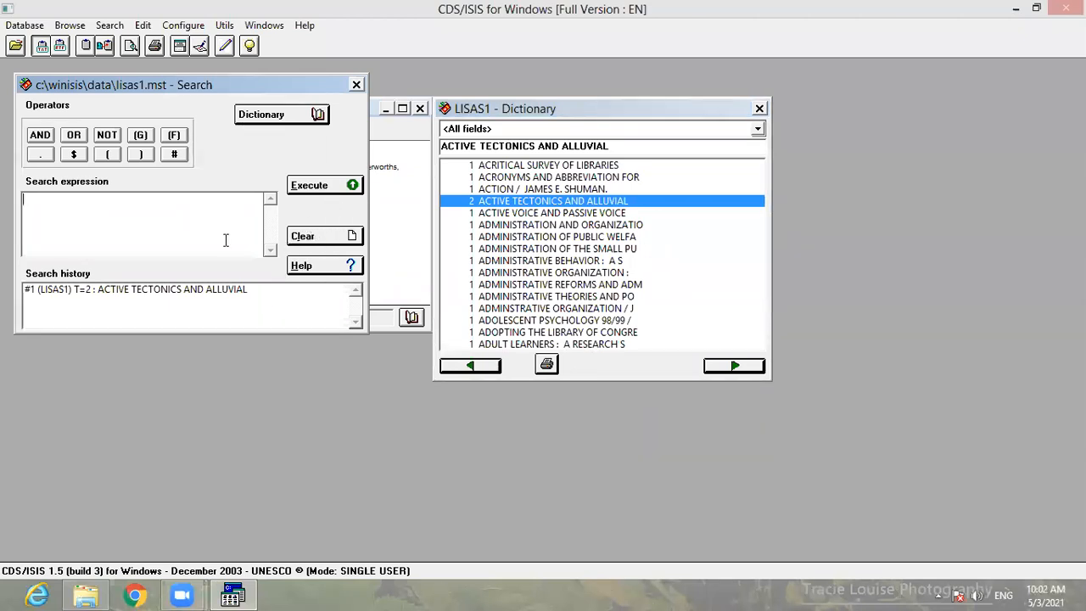
Recall search #1 from the search history into the search expression, and close the search and dictionary windows.
{"action": "left_click_drag", "start_coordinate": [231, 87], "coordinate": [435, 83]}
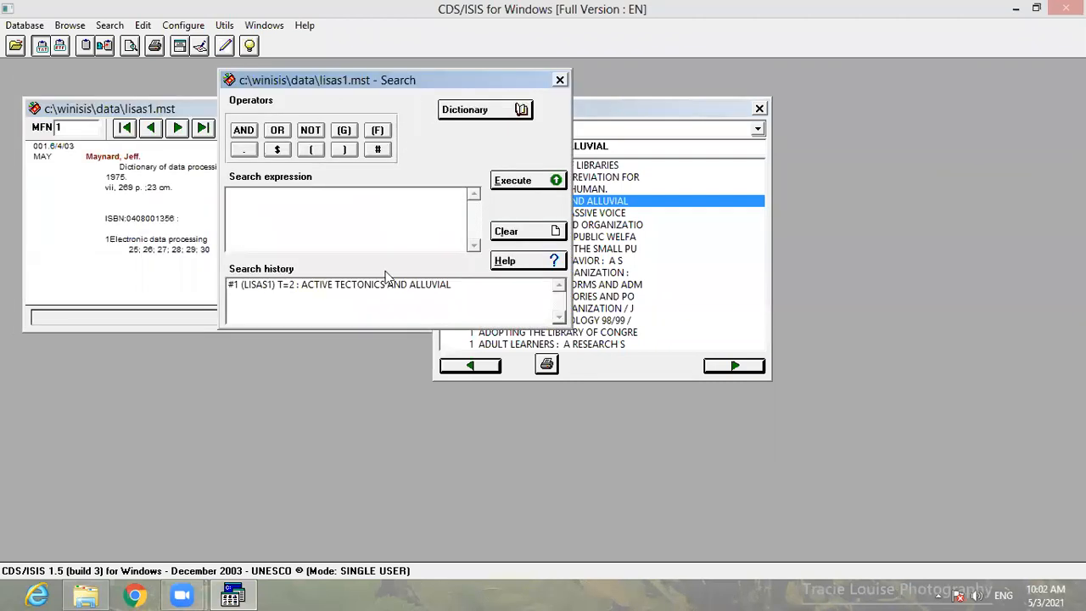
{"action": "left_click", "coordinate": [526, 319]}
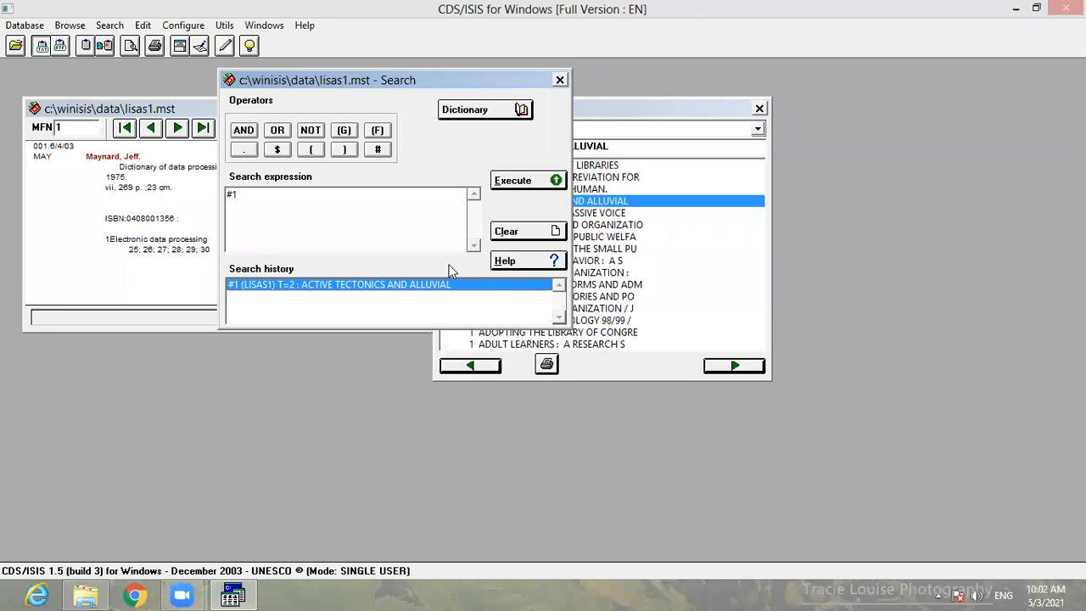
{"action": "type", "text": "+ #1"}
{"action": "left_click", "coordinate": [560, 81]}
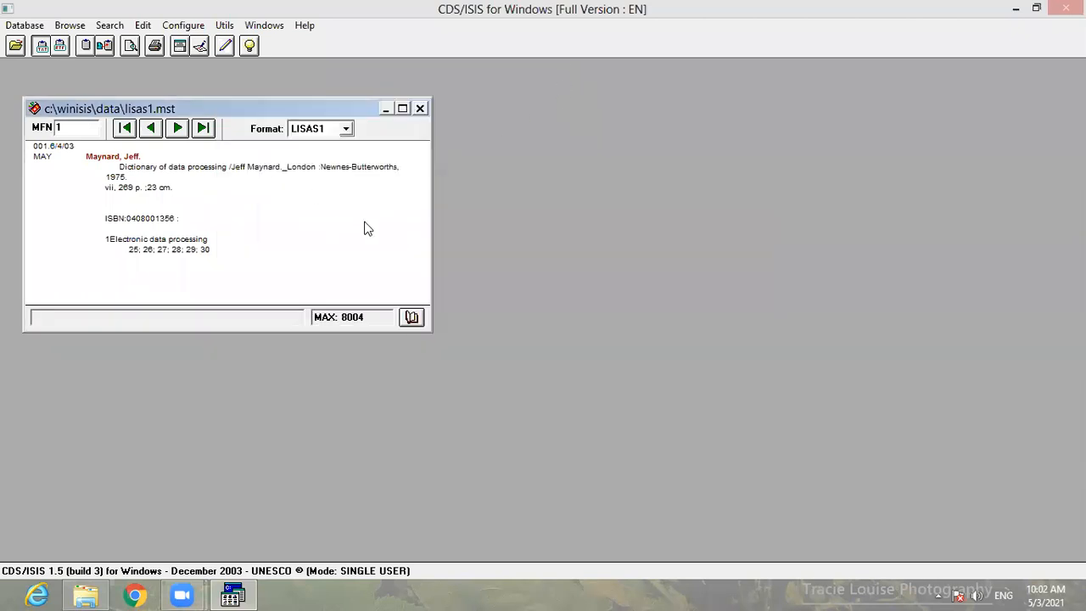
Reopen the expert search, run search #1 again from the search history and close the search window.
{"action": "left_click", "coordinate": [402, 107]}
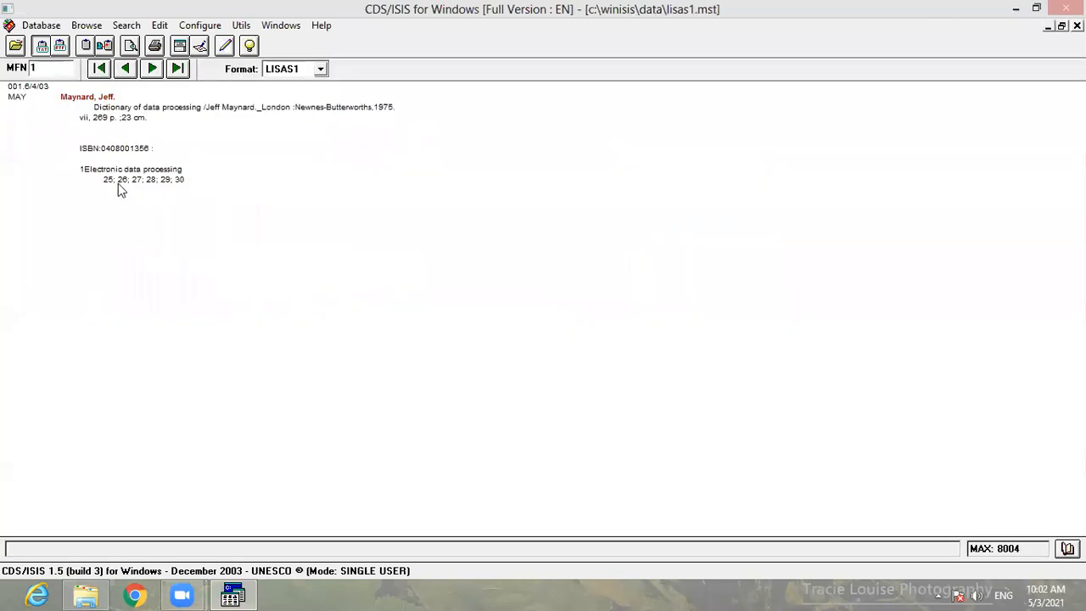
{"action": "left_click", "coordinate": [127, 25]}
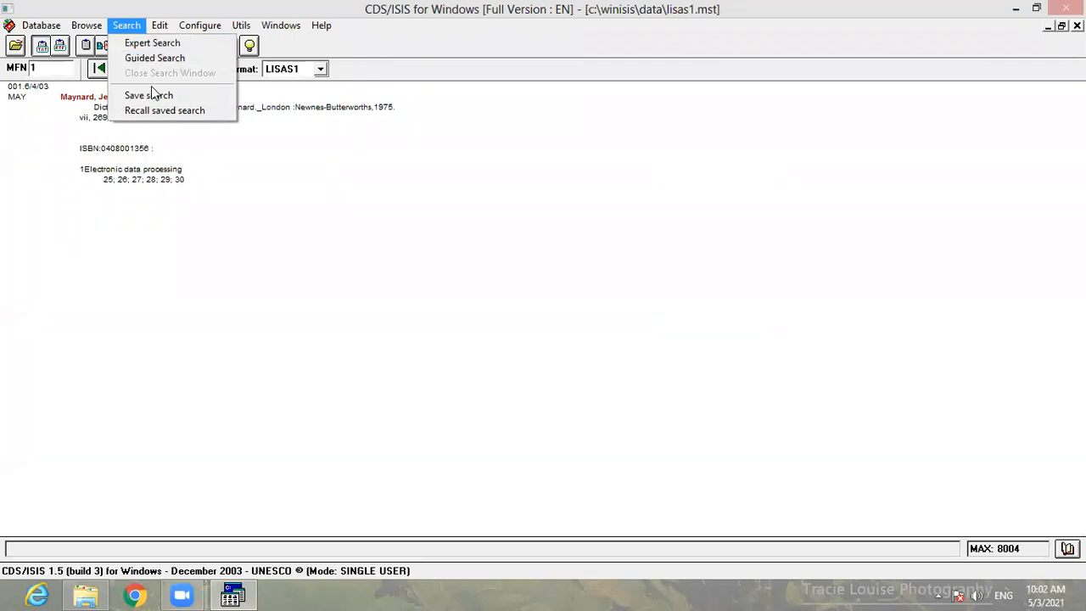
{"action": "left_click", "coordinate": [152, 43]}
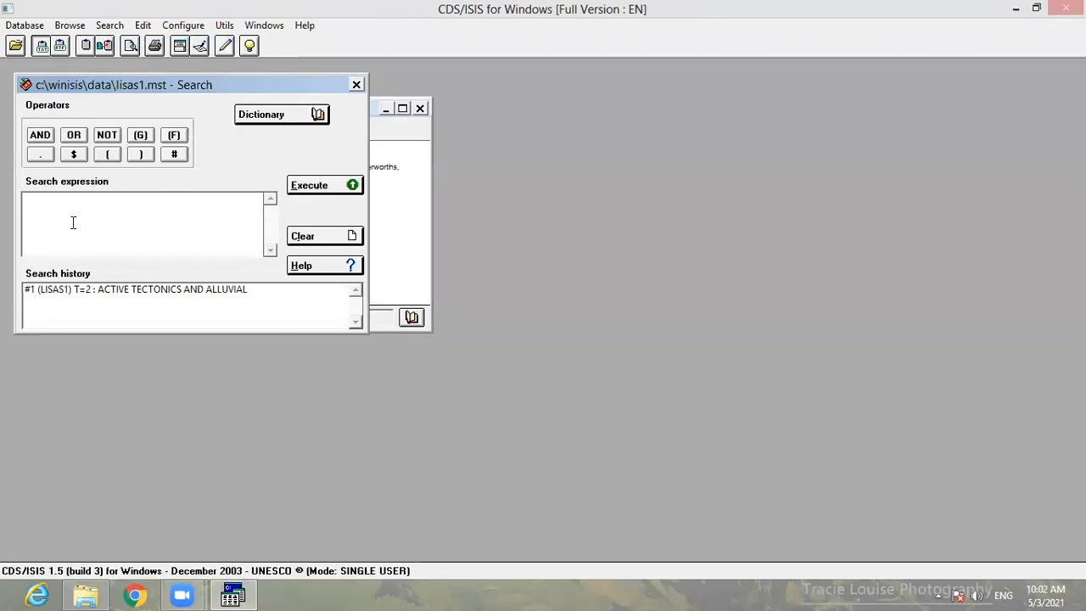
{"action": "left_click", "coordinate": [138, 291]}
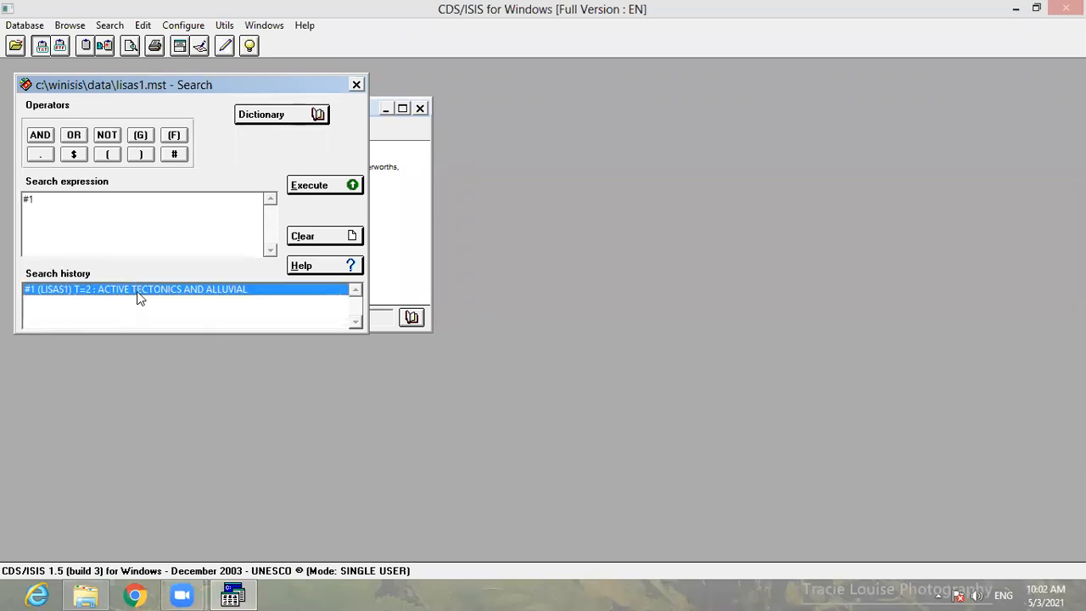
{"action": "left_click", "coordinate": [326, 189]}
{"action": "left_click", "coordinate": [358, 86]}
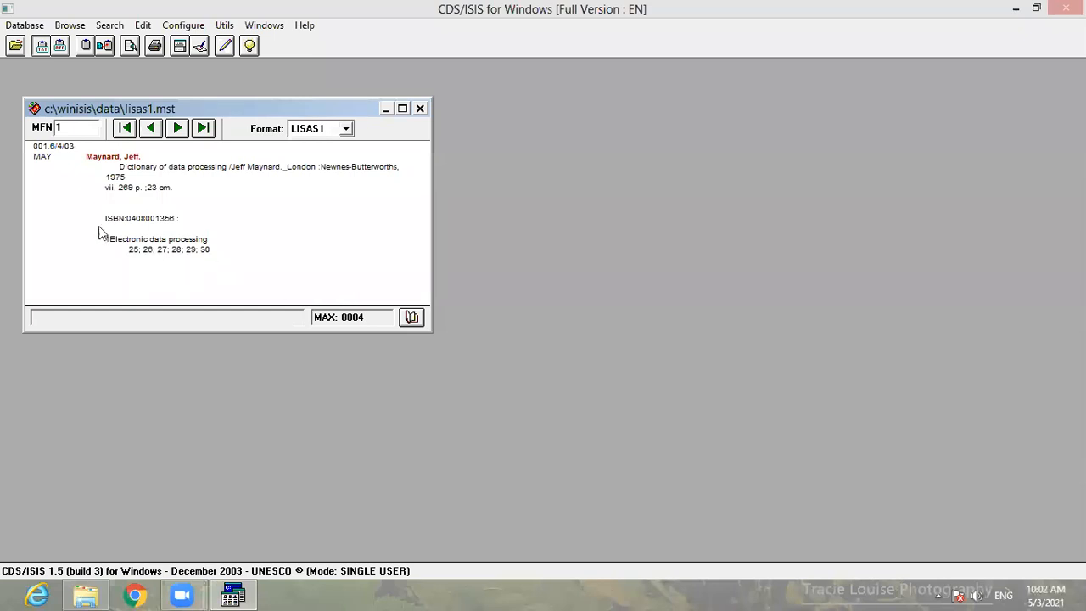
Start a new LISAS1 field selection table entry for tag 100 Main entry-Personal name with technique 4 - by word.
{"action": "left_click", "coordinate": [18, 27]}
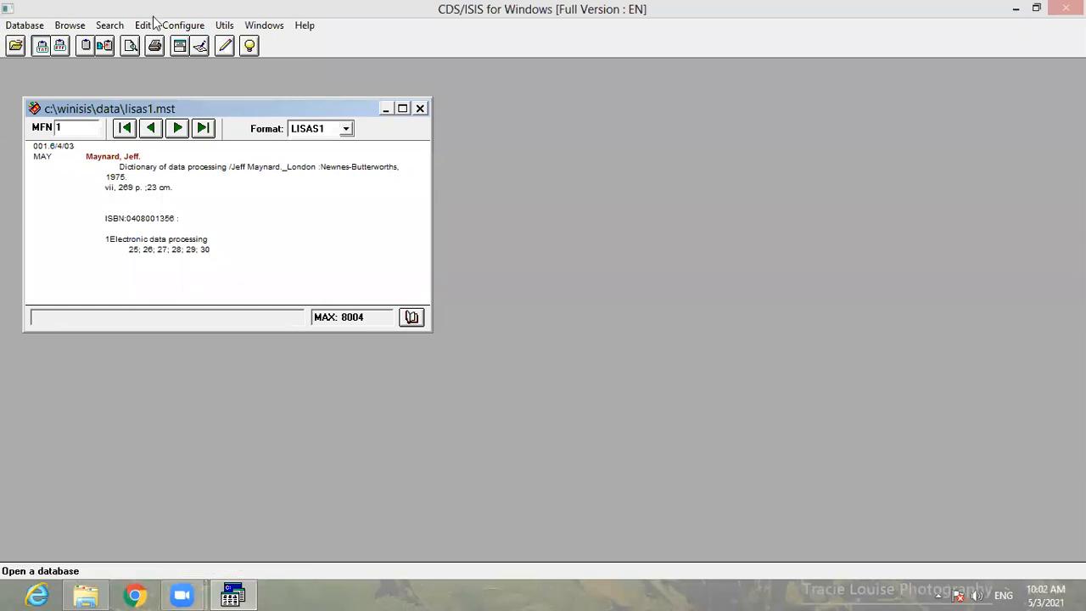
{"action": "double_click", "coordinate": [156, 12]}
{"action": "left_click", "coordinate": [201, 91]}
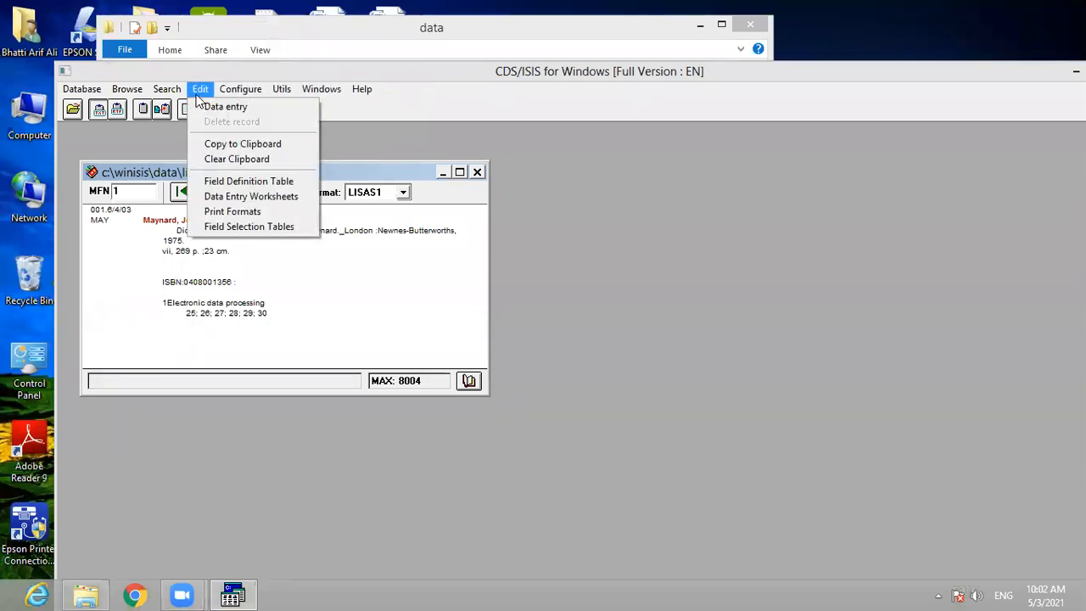
{"action": "left_click", "coordinate": [235, 227]}
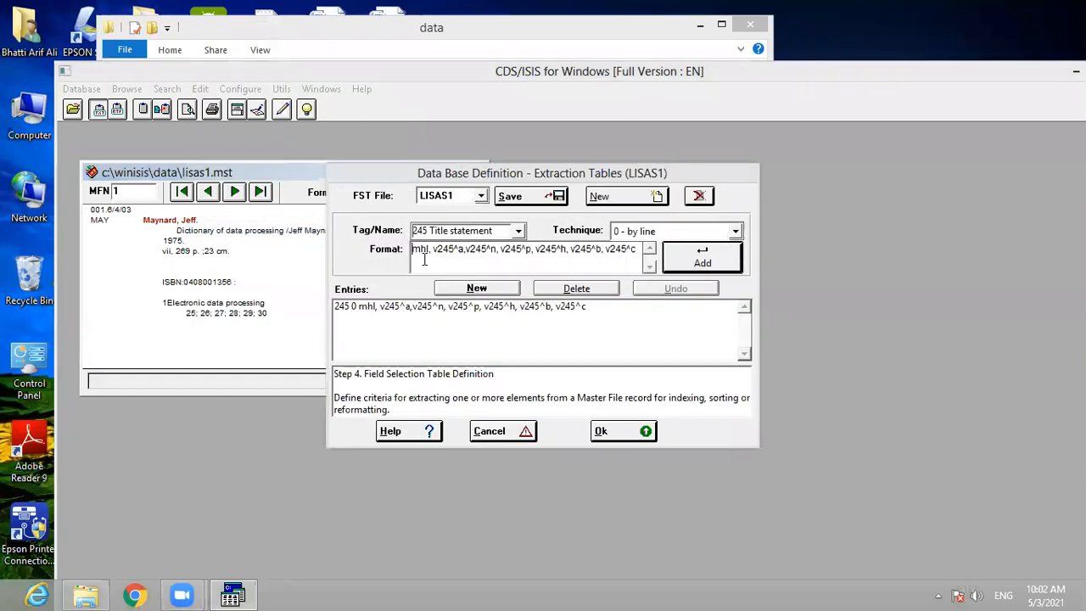
{"action": "left_click", "coordinate": [483, 288]}
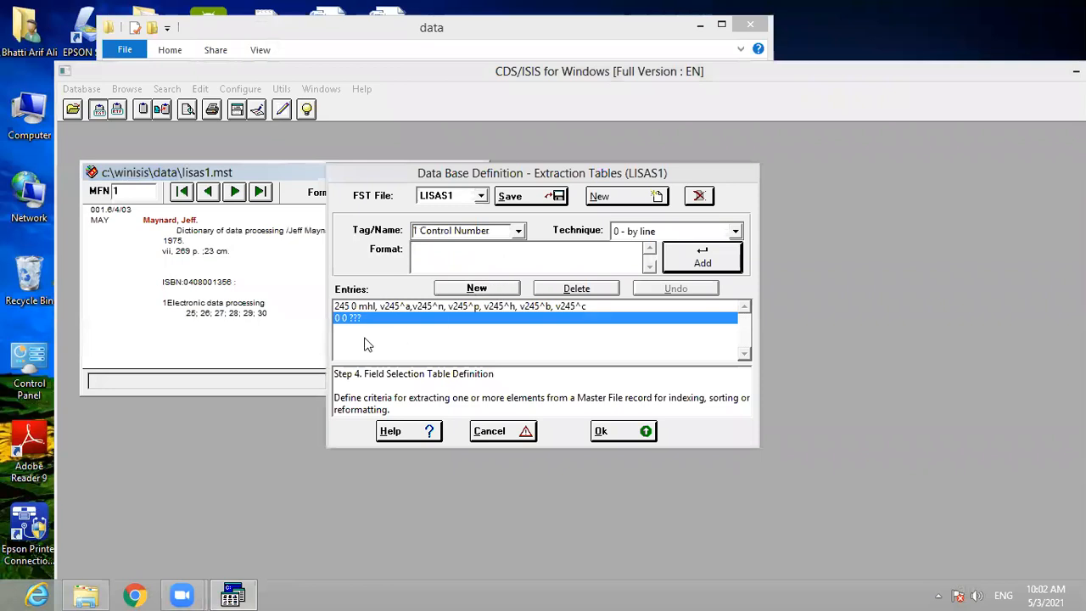
{"action": "left_click", "coordinate": [517, 230]}
{"action": "type", "text": "100"}
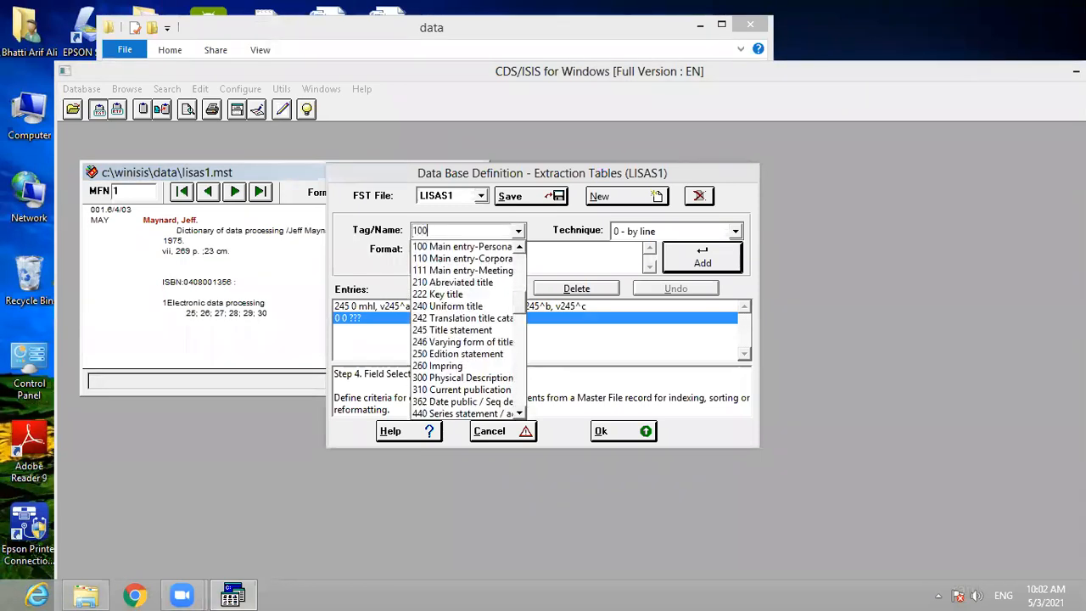
{"action": "left_click", "coordinate": [443, 246]}
{"action": "left_click", "coordinate": [650, 234]}
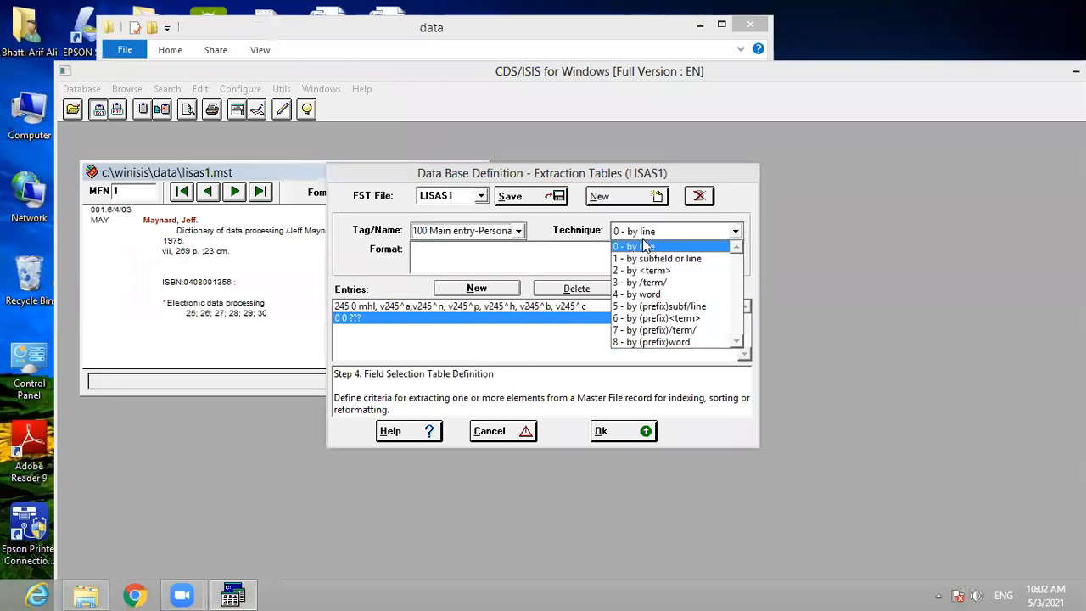
{"action": "left_click", "coordinate": [649, 295]}
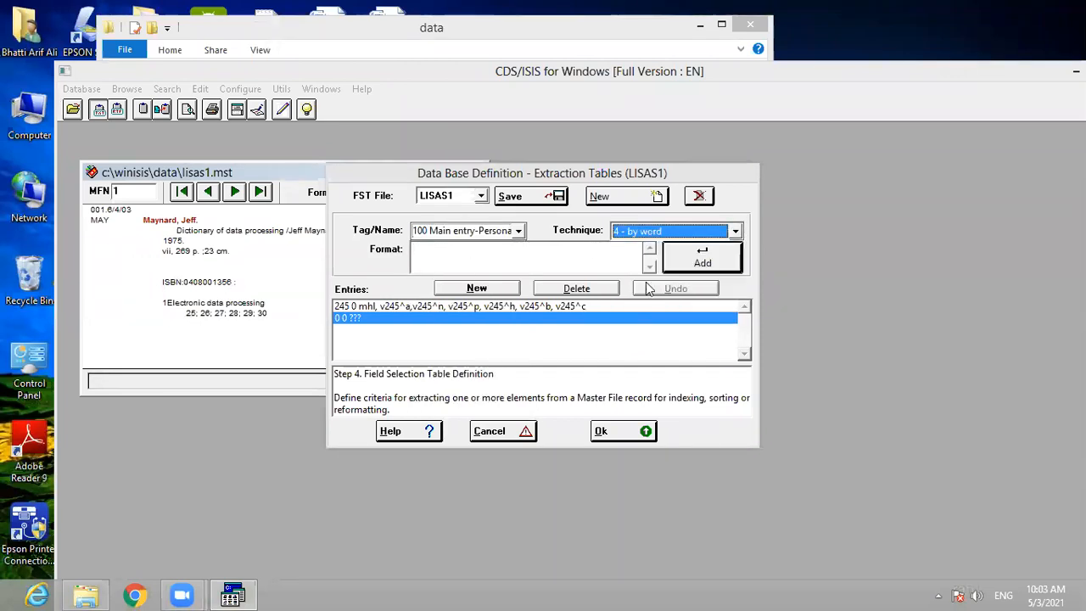
Try to add the tag 100 entry with the format mhl v100^a and save the LISAS1 field selection table.
{"action": "left_click", "coordinate": [542, 257]}
{"action": "type", "text": "mhl v1"}
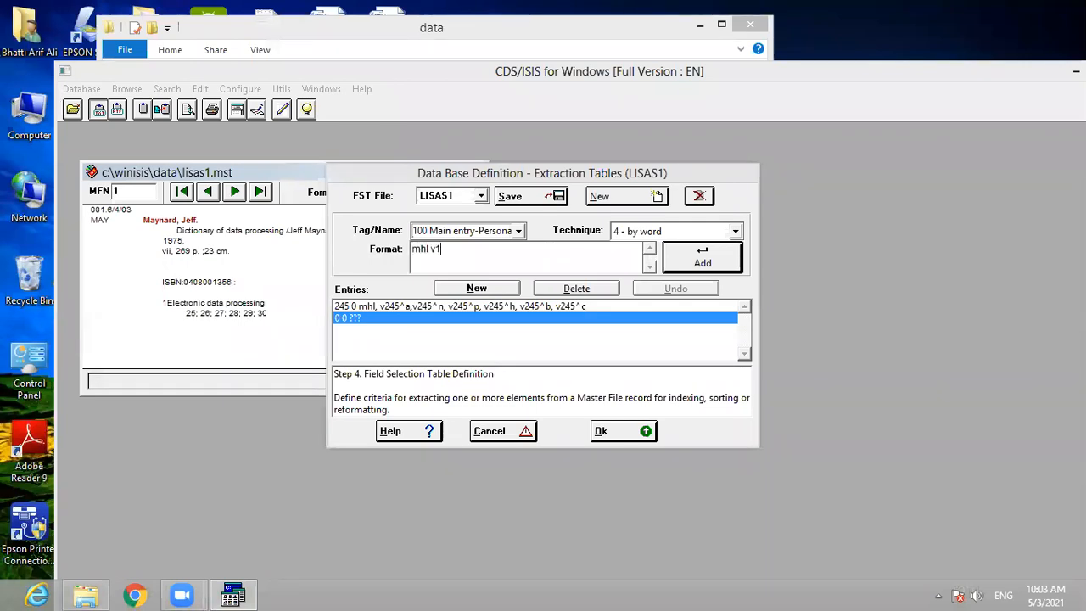
{"action": "type", "text": "00^a"}
{"action": "left_click", "coordinate": [704, 256]}
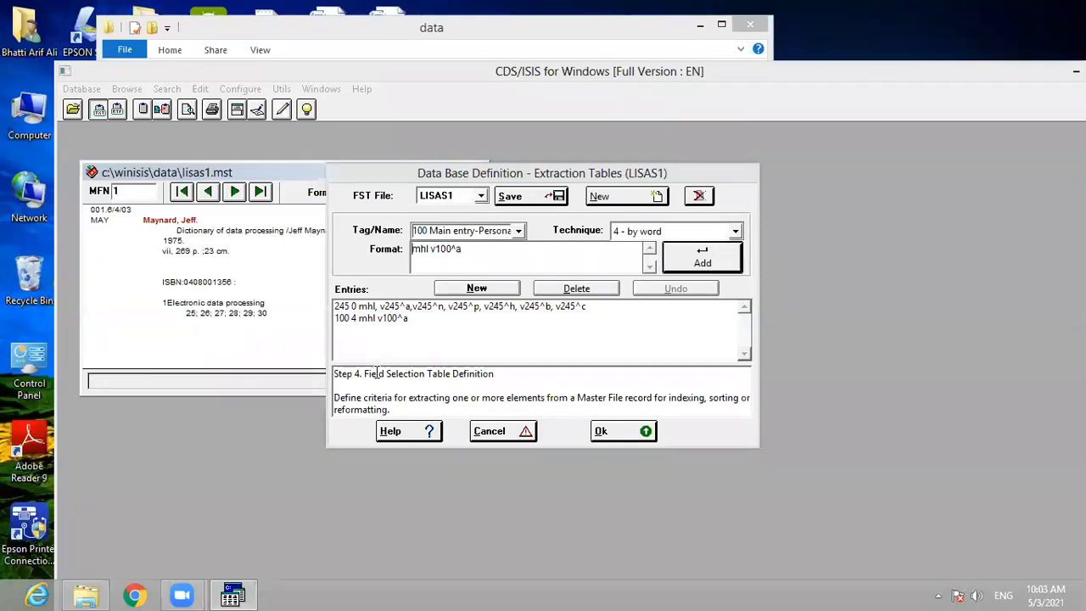
{"action": "left_click", "coordinate": [547, 195]}
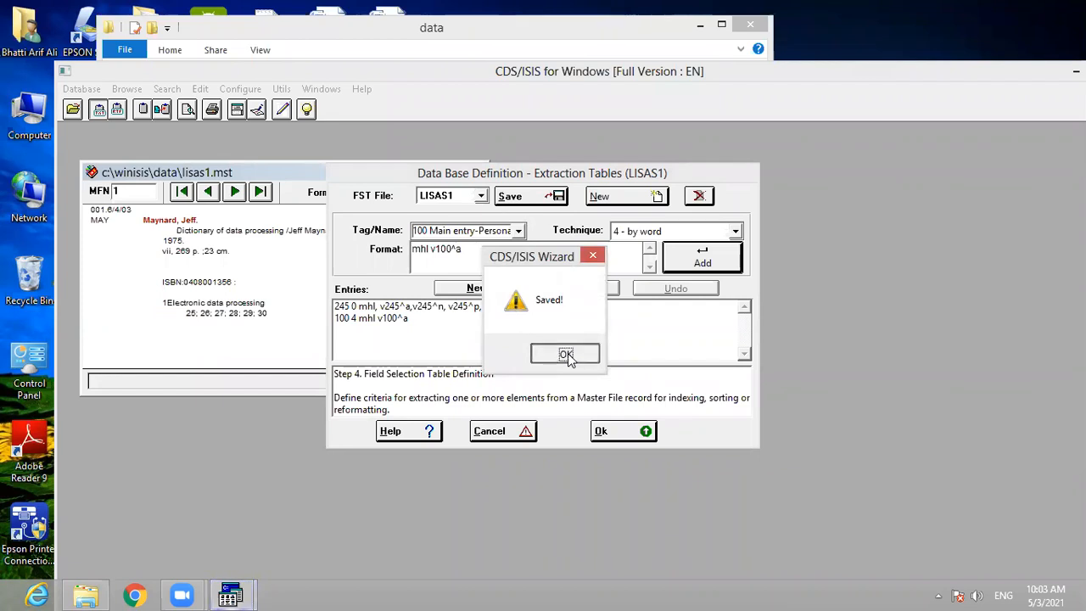
{"action": "left_click", "coordinate": [593, 356]}
{"action": "left_click", "coordinate": [618, 432]}
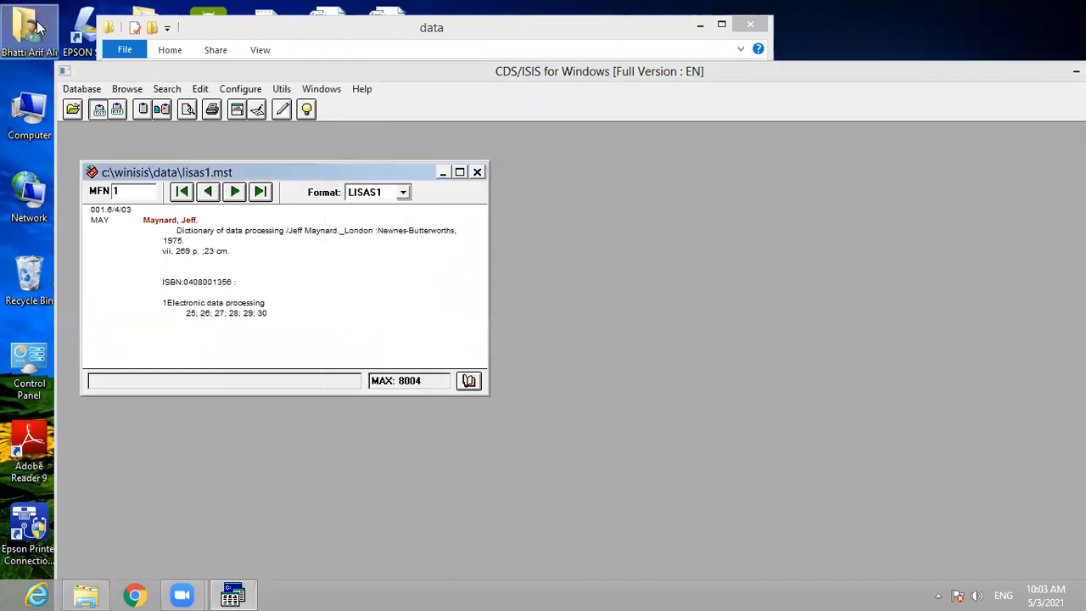
Run a full inverted file generation on the LISAS1 database.
{"action": "left_click", "coordinate": [81, 90]}
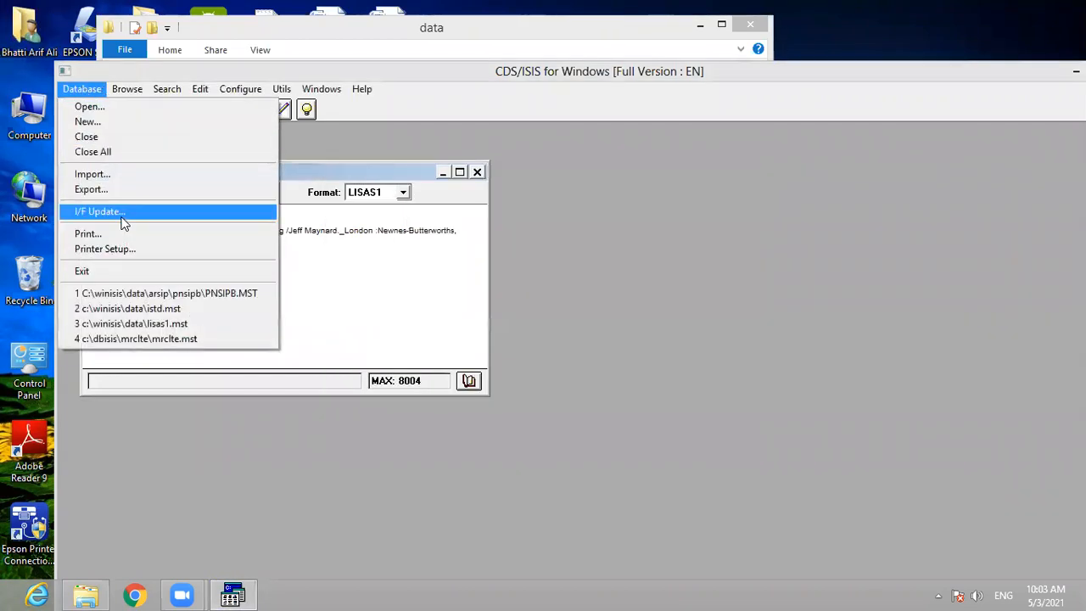
{"action": "left_click", "coordinate": [95, 212]}
{"action": "left_click", "coordinate": [397, 278]}
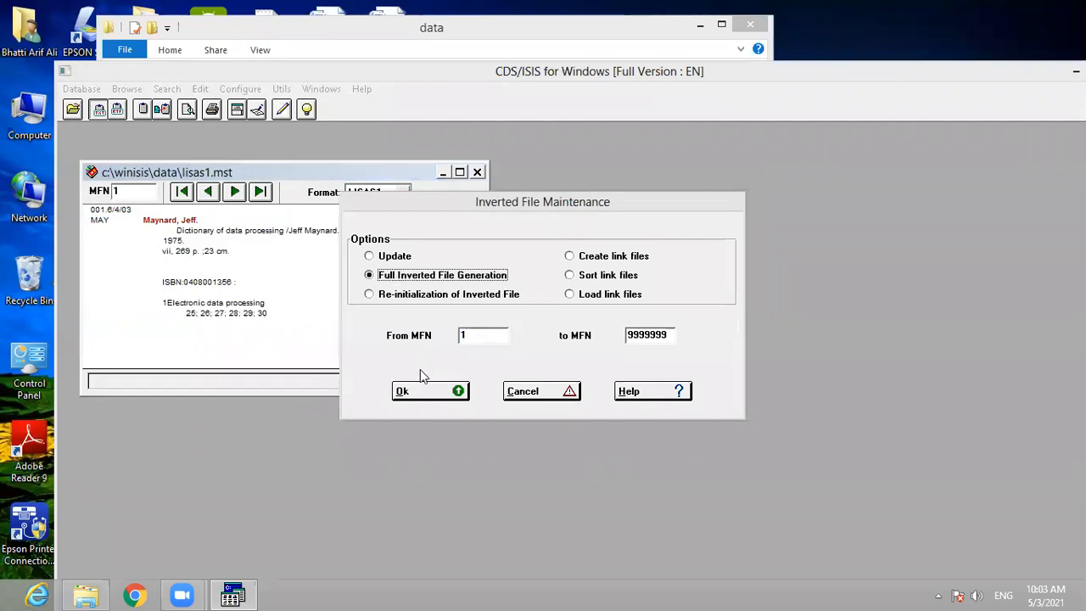
{"action": "left_click", "coordinate": [431, 391]}
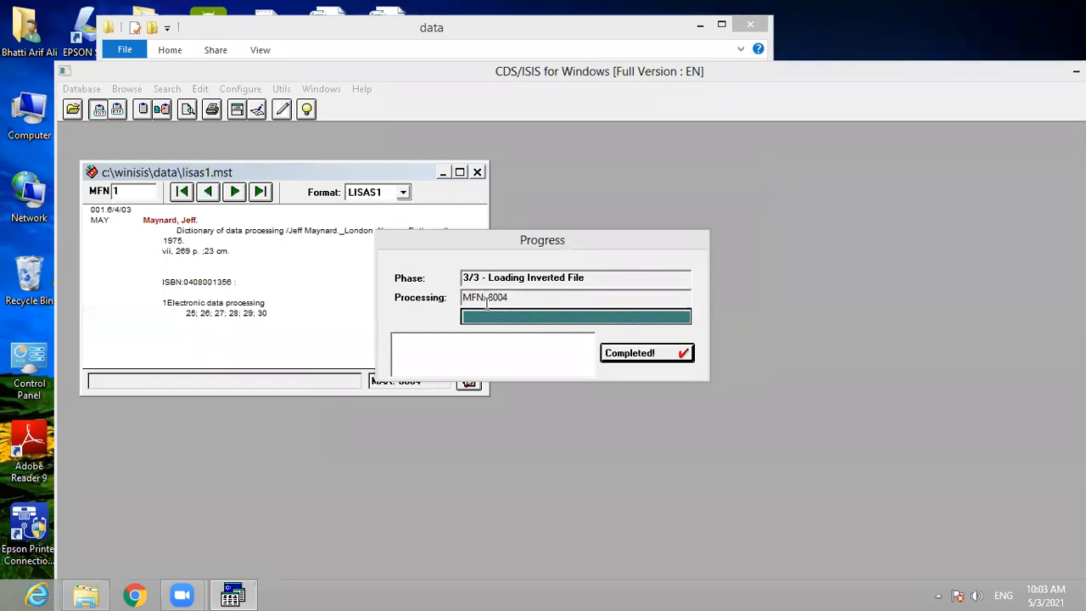
{"action": "left_click", "coordinate": [627, 353]}
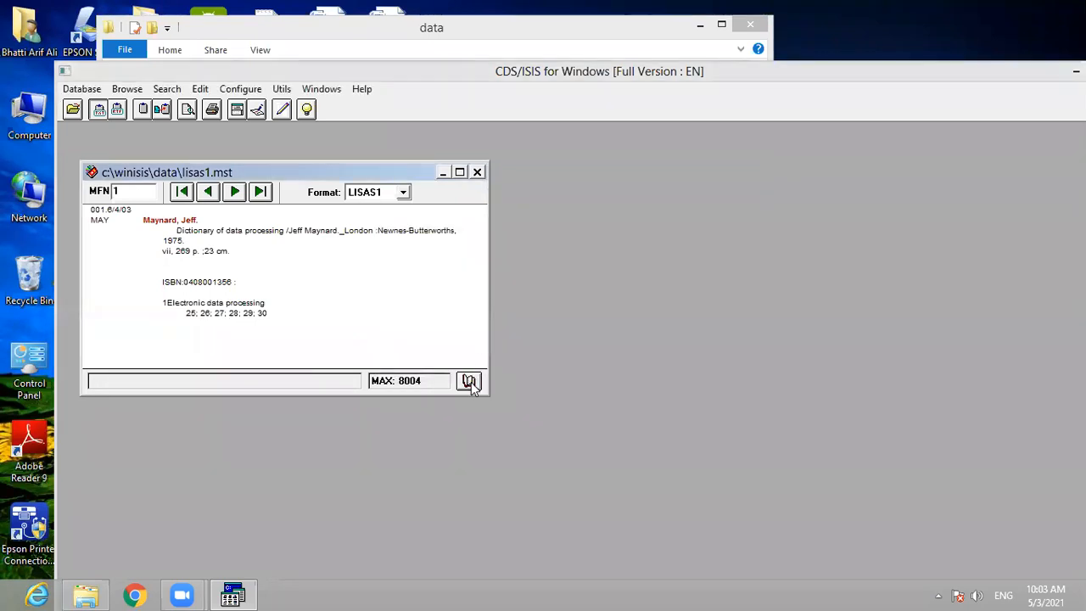
Examine the fields offered in the LISAS1 dictionary, switching between all fields and Title statement, and close the dictionary.
{"action": "left_click", "coordinate": [469, 381]}
{"action": "left_click", "coordinate": [699, 192]}
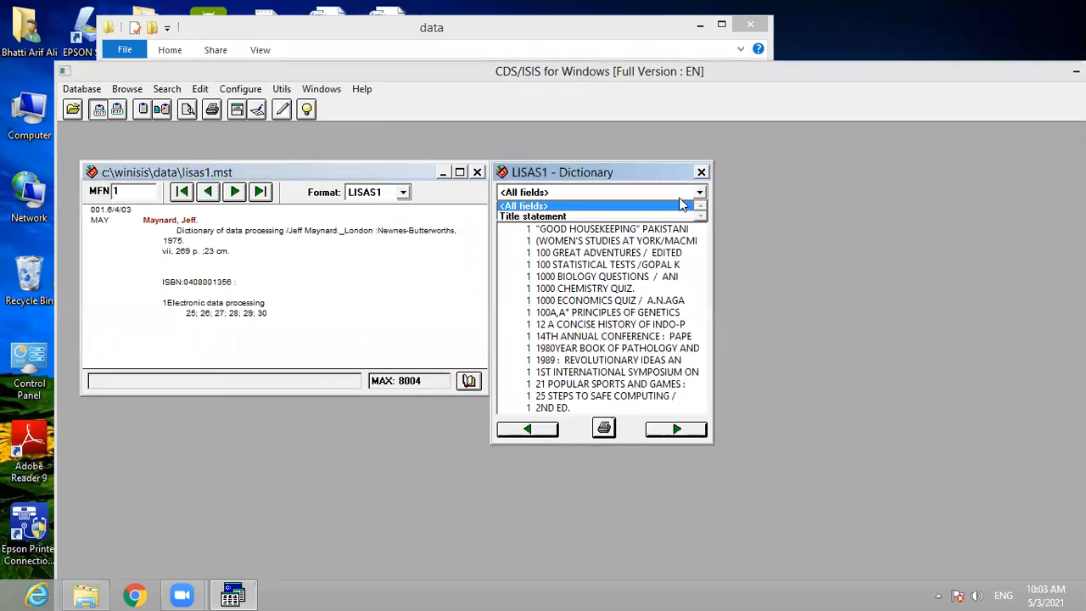
{"action": "left_click", "coordinate": [528, 217]}
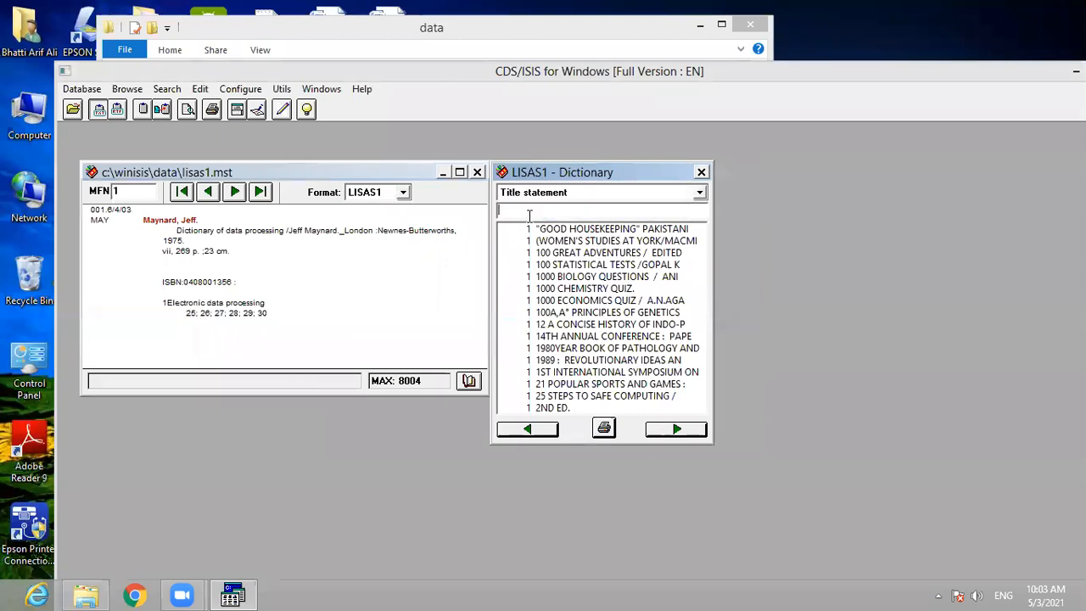
{"action": "left_click", "coordinate": [700, 193]}
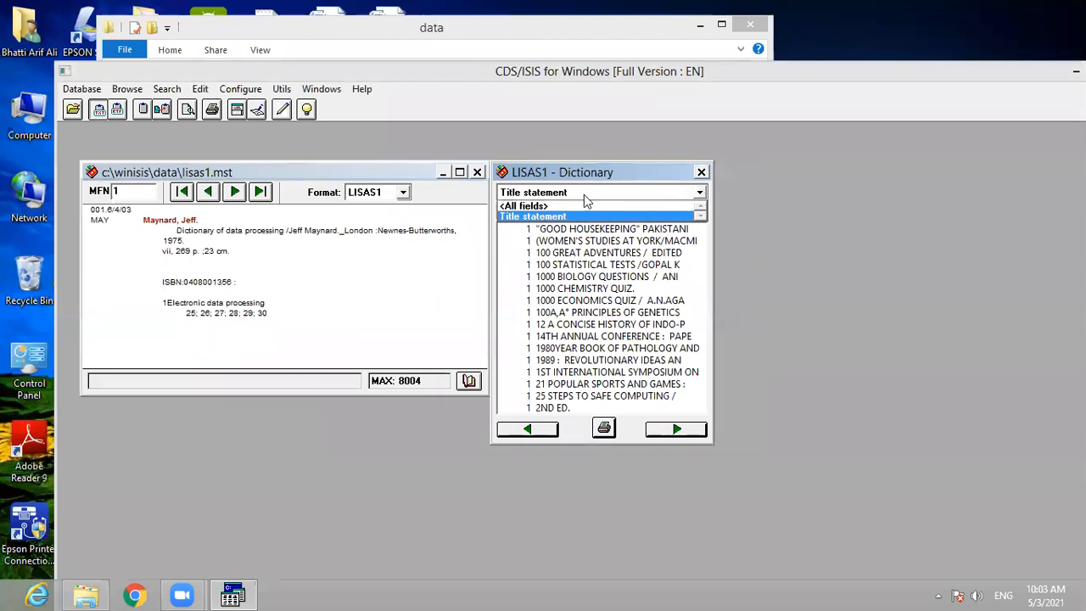
{"action": "left_click", "coordinate": [526, 207]}
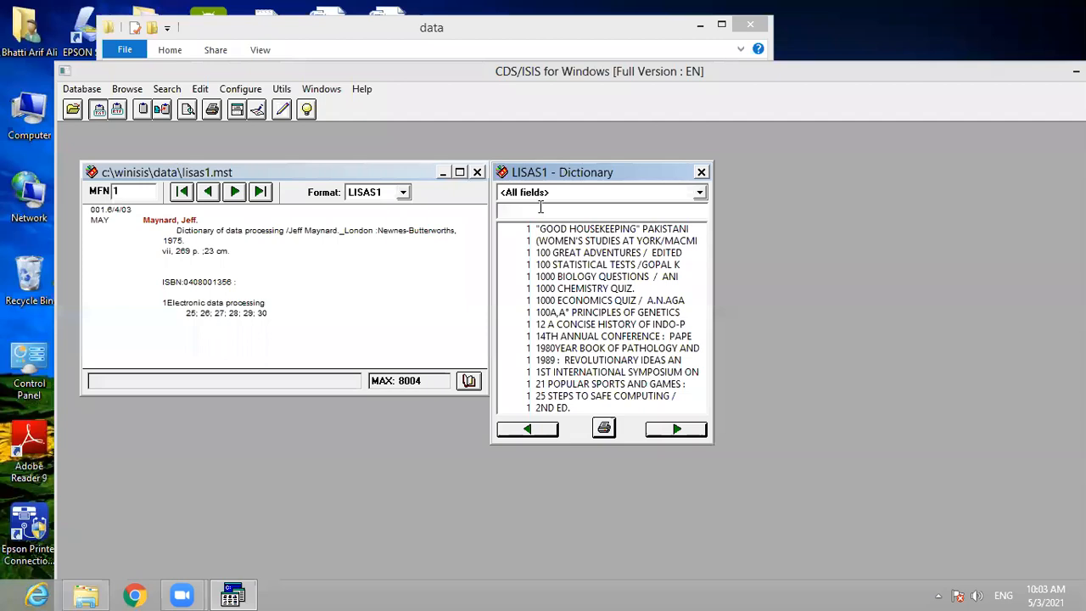
{"action": "left_click", "coordinate": [700, 194]}
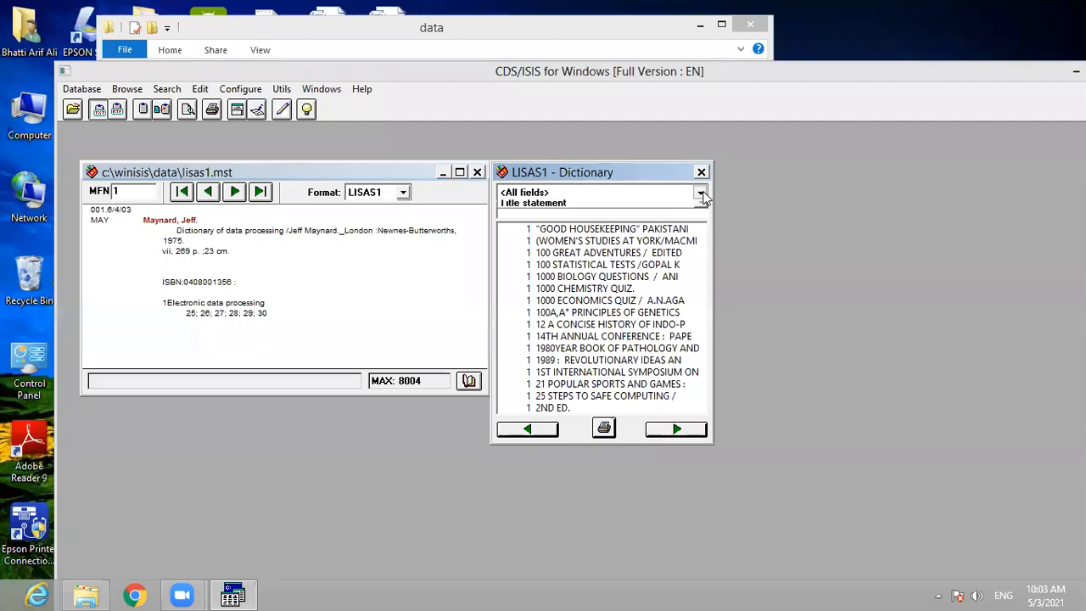
{"action": "left_click", "coordinate": [555, 216]}
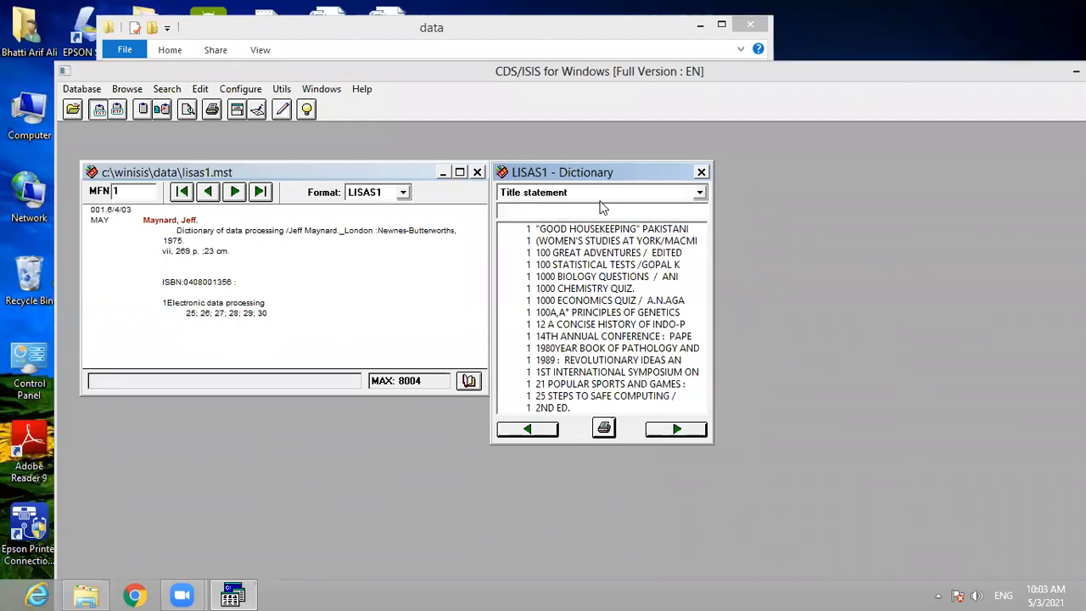
{"action": "left_click_drag", "start_coordinate": [814, 78], "coordinate": [694, 79]}
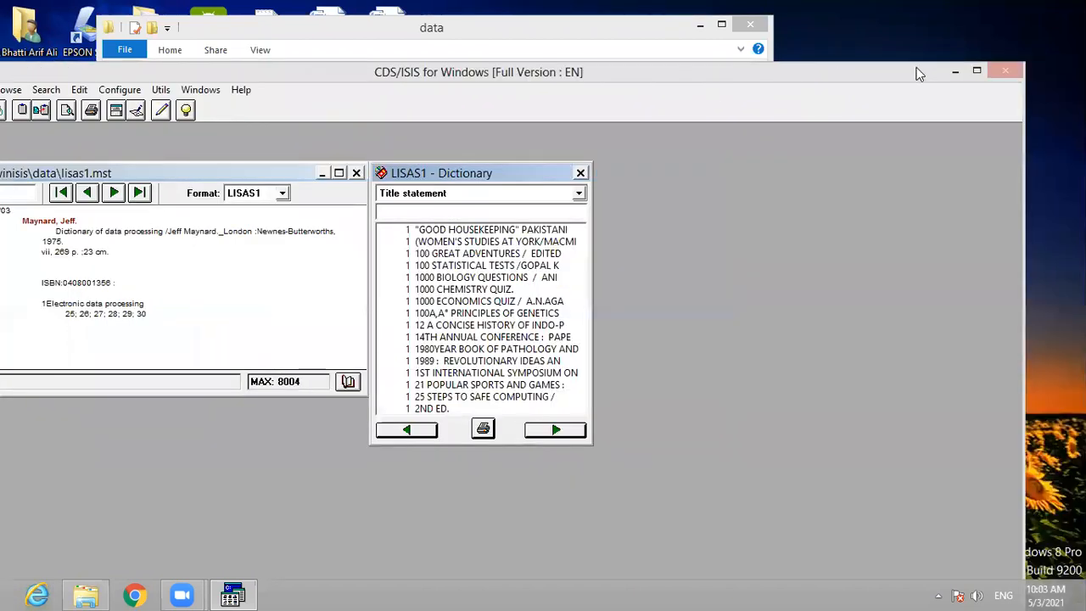
{"action": "left_click", "coordinate": [580, 172]}
Open the LISAS1 FST file from the winisis data folder in Notepad and copy 245 0 mhl, v245^a onto a second line.
{"action": "left_click", "coordinate": [393, 44]}
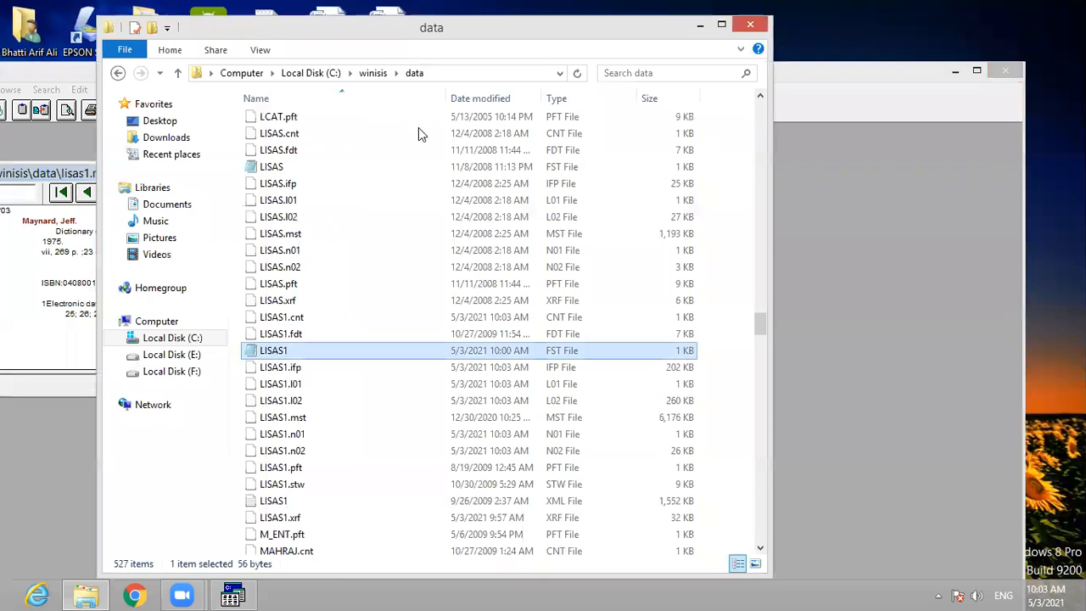
{"action": "double_click", "coordinate": [278, 344]}
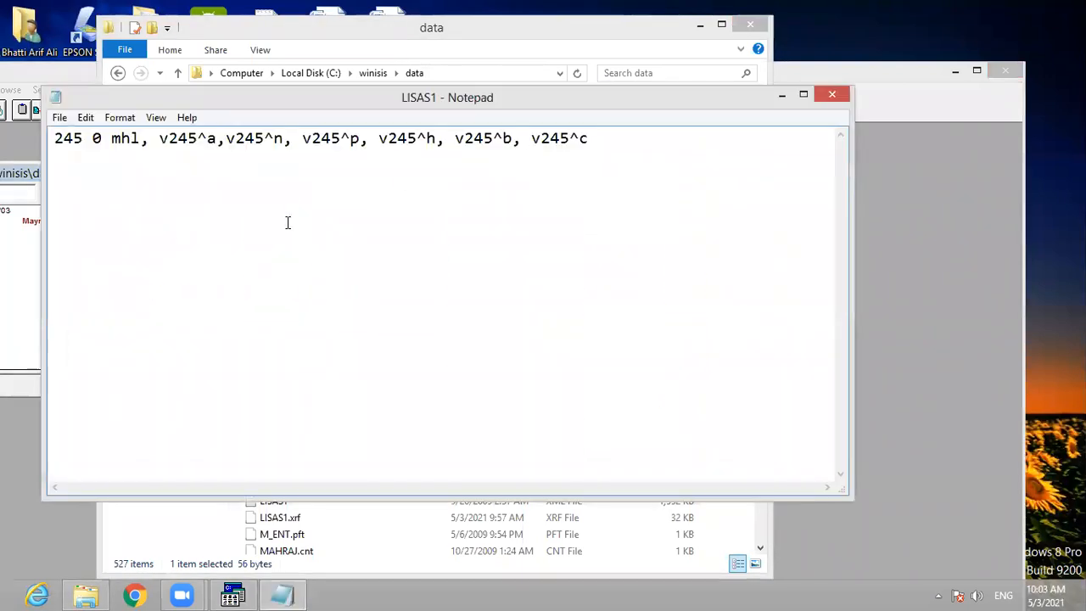
{"action": "key", "text": "ctrl+a"}
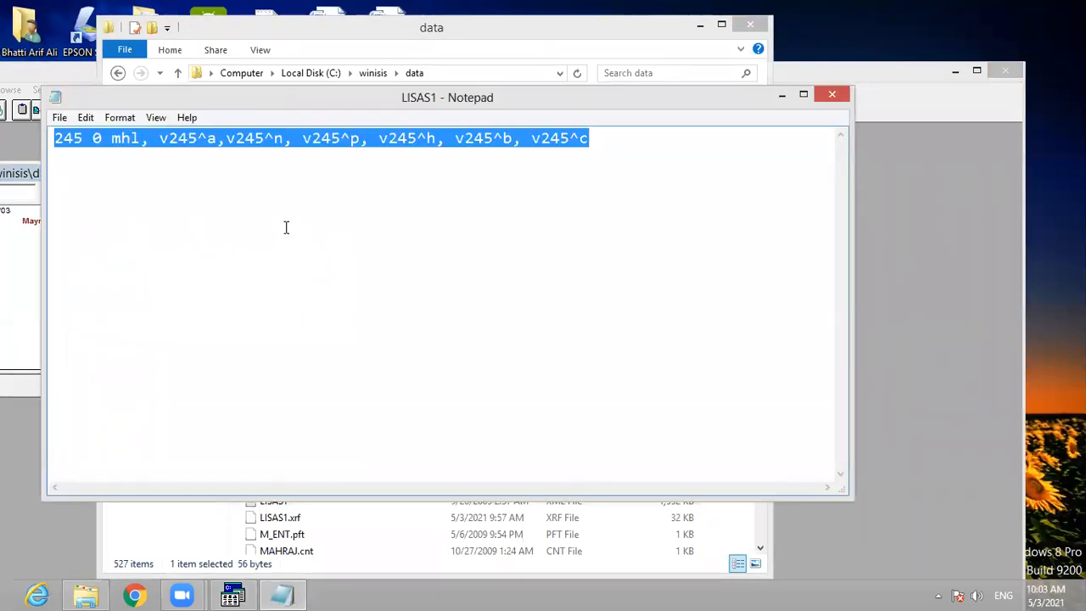
{"action": "left_click", "coordinate": [286, 227]}
{"action": "key", "text": "Home"}
{"action": "key", "text": "shift+Right"}
{"action": "key", "text": "shift+Right"}
{"action": "key", "text": "shift+Right"}
{"action": "key", "text": "shift+Right"}
{"action": "key", "text": "shift+Right"}
{"action": "key", "text": "shift+Right"}
{"action": "key", "text": "shift+Right"}
{"action": "key", "text": "shift+Right"}
{"action": "key", "text": "shift+Right"}
{"action": "key", "text": "shift+Right"}
{"action": "key", "text": "shift+Right"}
{"action": "key", "text": "shift+Right"}
{"action": "key", "text": "shift+Right"}
{"action": "key", "text": "shift+Right"}
{"action": "key", "text": "shift+Right"}
{"action": "key", "text": "shift+Right"}
{"action": "key", "text": "shift+Right"}
{"action": "key", "text": "shift+Right"}
{"action": "key", "text": "shift+Left"}
{"action": "key", "text": "ctrl+c"}
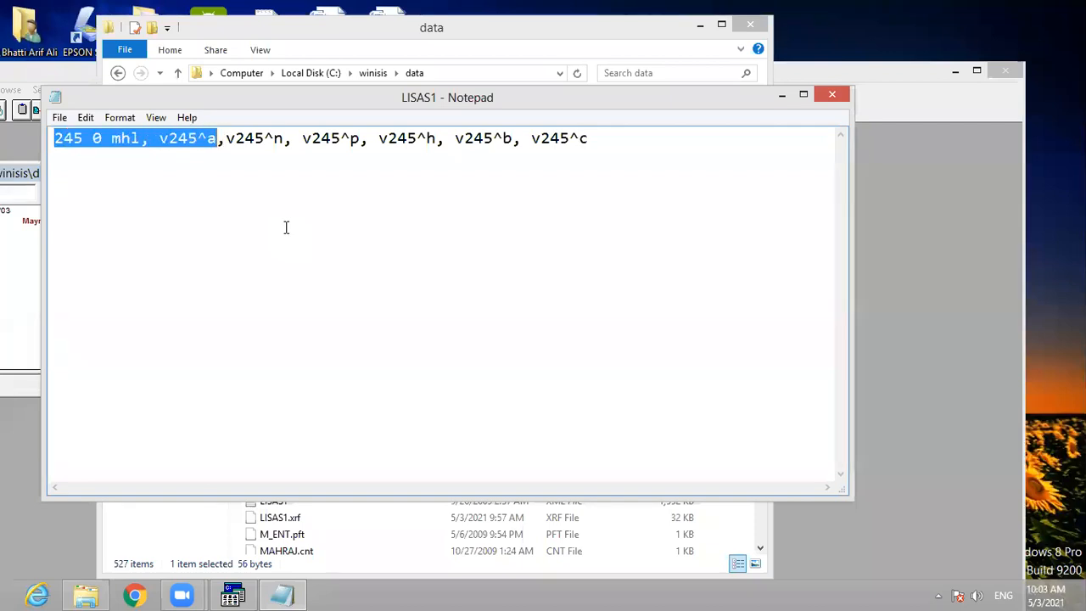
{"action": "left_click", "coordinate": [286, 227]}
{"action": "key", "text": "Return"}
{"action": "key", "text": "ctrl+v"}
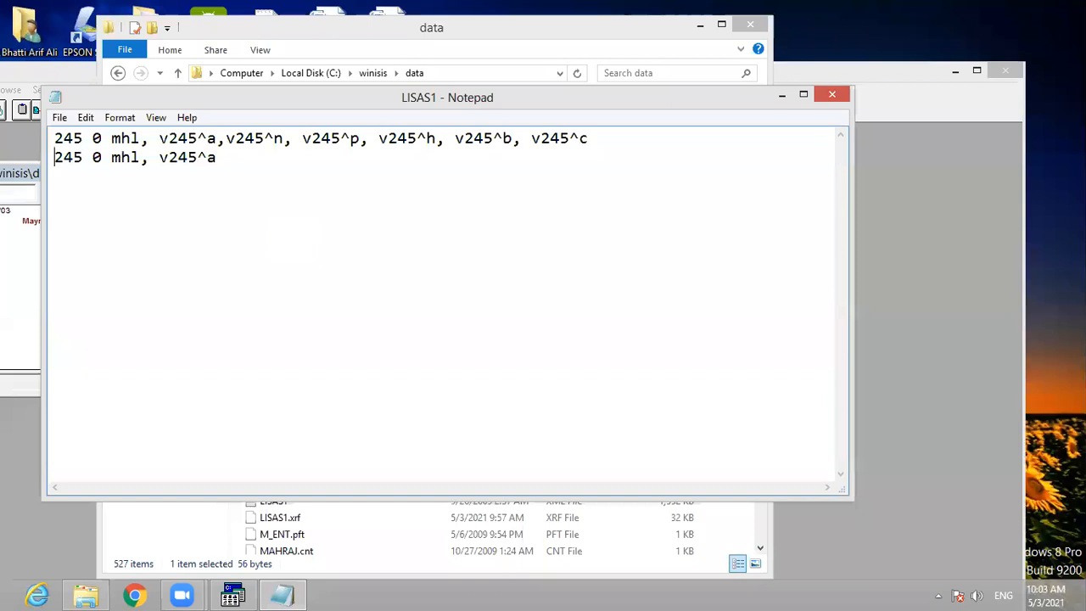
Change the second line to 100 4 mhl, v100^a, save the LISAS1 FST file and close it.
{"action": "key", "text": "Delete"}
{"action": "key", "text": "Delete"}
{"action": "key", "text": "Delete"}
{"action": "type", "text": "100"}
{"action": "key", "text": "Right"}
{"action": "key", "text": "Right"}
{"action": "key", "text": "Right"}
{"action": "key", "text": "Right"}
{"action": "key", "text": "Right"}
{"action": "key", "text": "Delete"}
{"action": "key", "text": "Delete"}
{"action": "key", "text": "Delete"}
{"action": "type", "text": "100"}
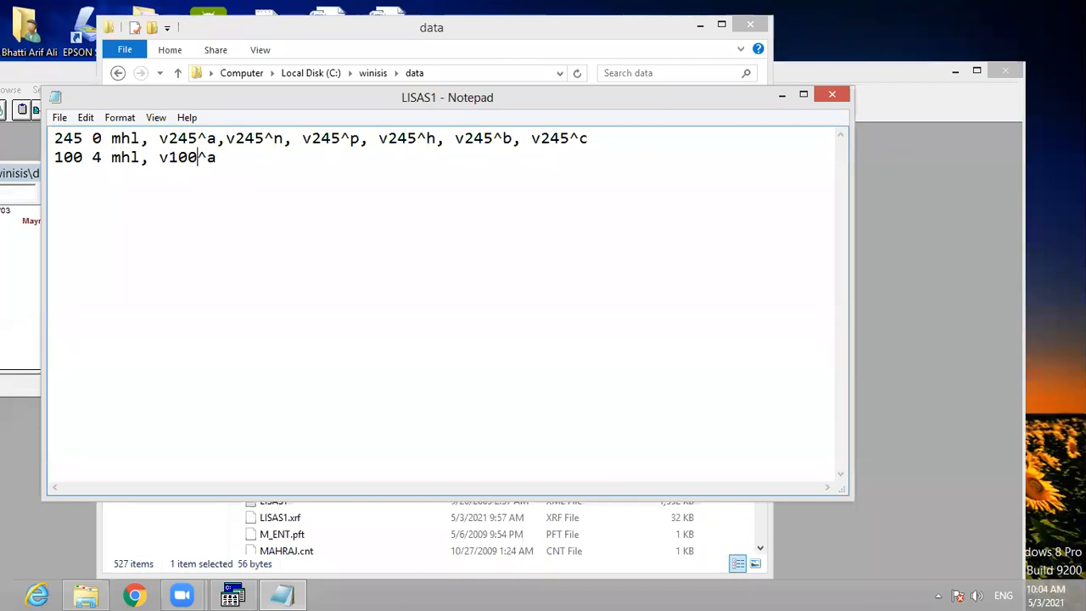
{"action": "left_click", "coordinate": [60, 117]}
{"action": "left_click", "coordinate": [101, 173]}
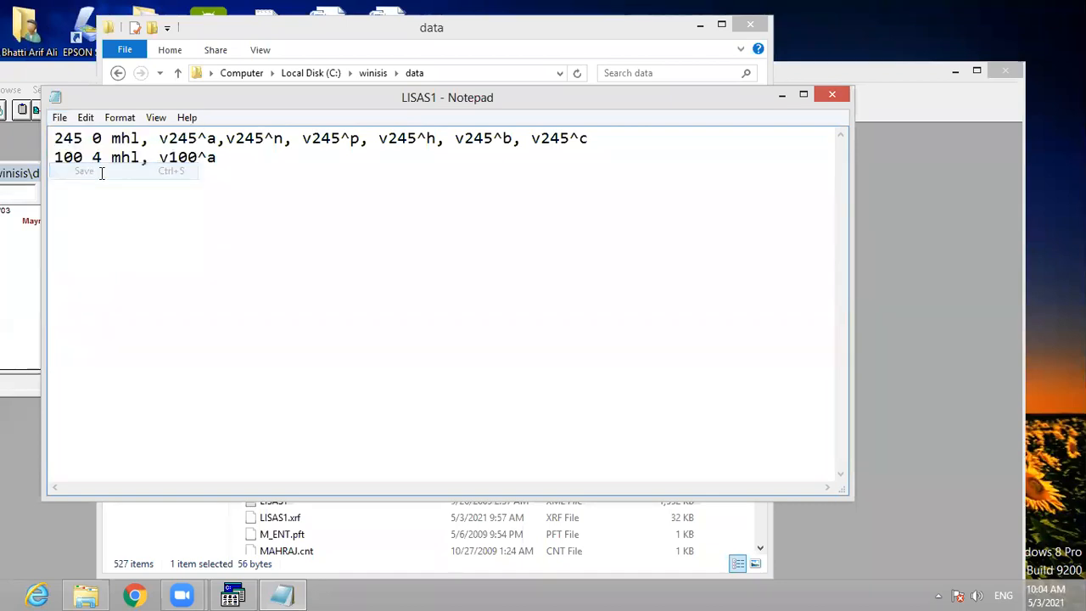
{"action": "left_click", "coordinate": [832, 94]}
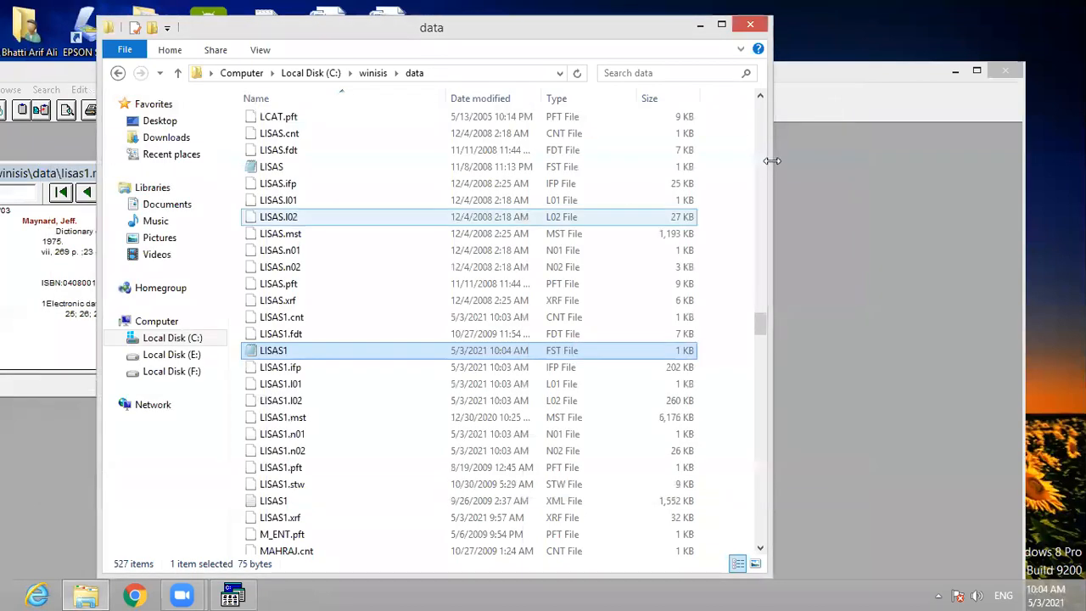
Switch back to CDS/ISIS and regenerate the full inverted file of LISAS1 from the edited field selection table.
{"action": "left_click", "coordinate": [58, 183]}
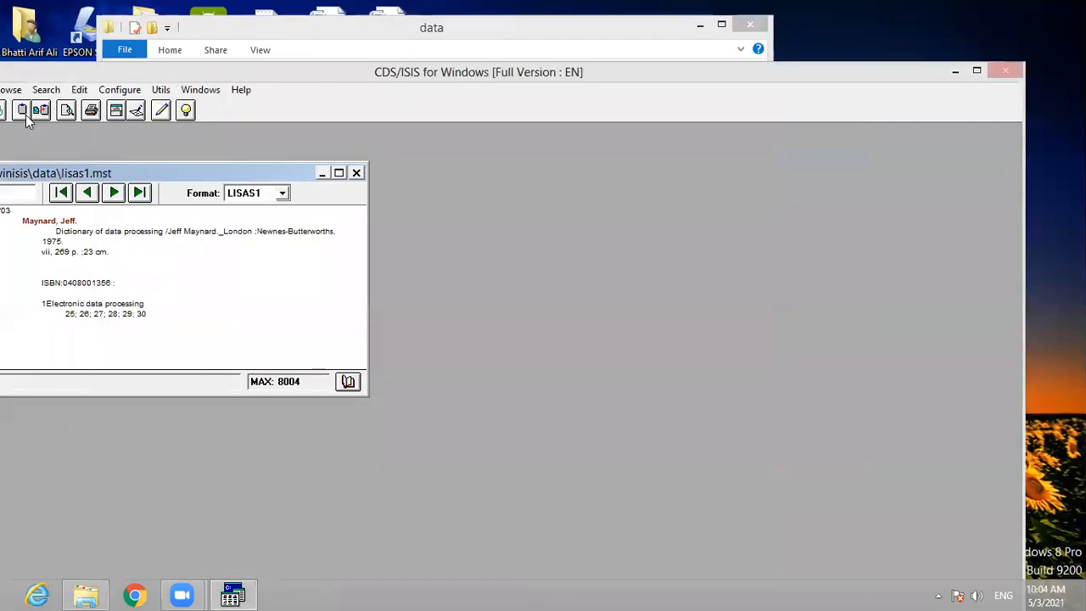
{"action": "left_click_drag", "start_coordinate": [102, 69], "coordinate": [276, 45]}
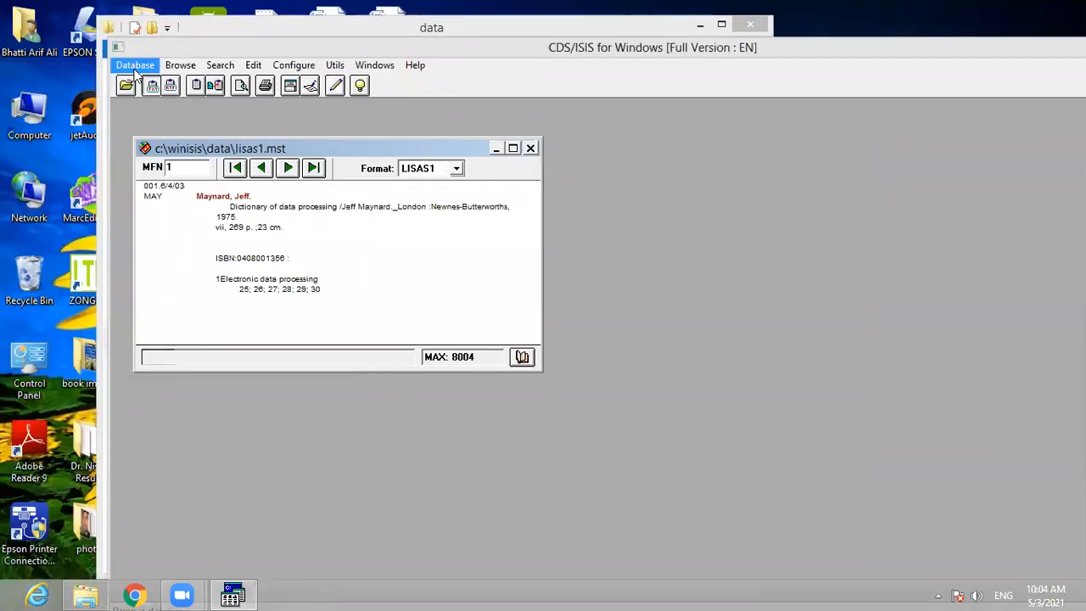
{"action": "left_click", "coordinate": [135, 65]}
{"action": "left_click", "coordinate": [159, 185]}
{"action": "left_click", "coordinate": [442, 277]}
{"action": "left_click", "coordinate": [424, 393]}
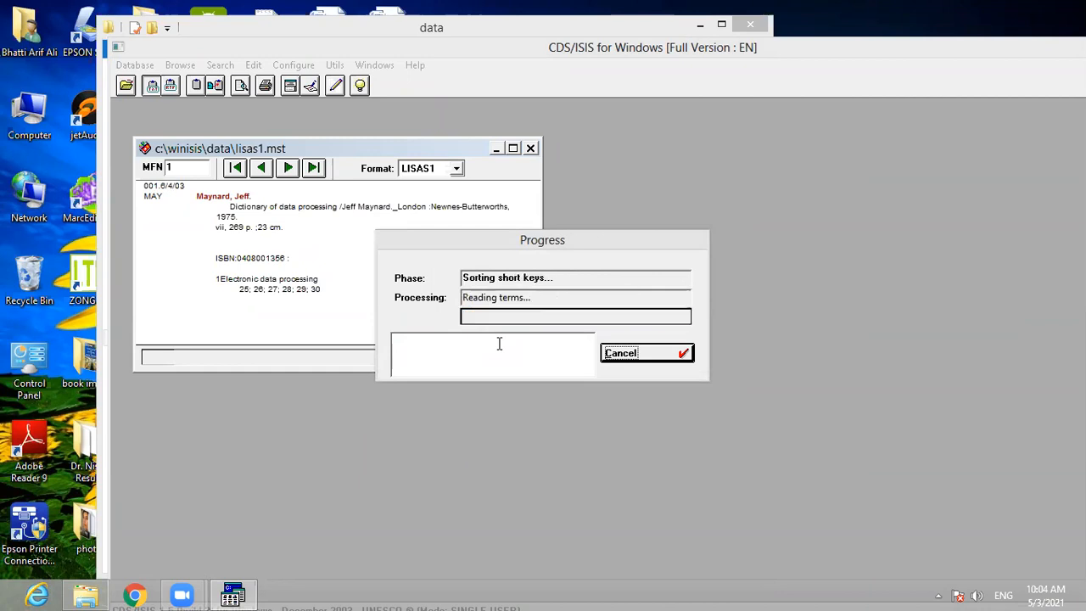
{"action": "left_click", "coordinate": [649, 356]}
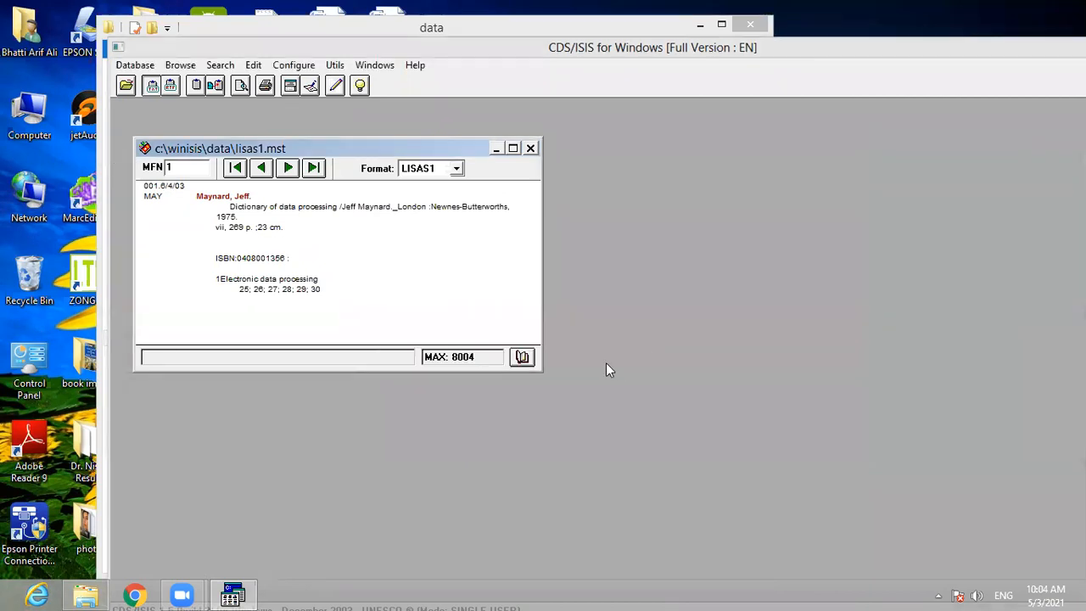
Open the LISAS1 dictionary, restrict it to Main entry-Personal name, and examine which terms are indexed as names through the entries beginning with A.
{"action": "left_click", "coordinate": [522, 356]}
{"action": "left_click", "coordinate": [748, 173]}
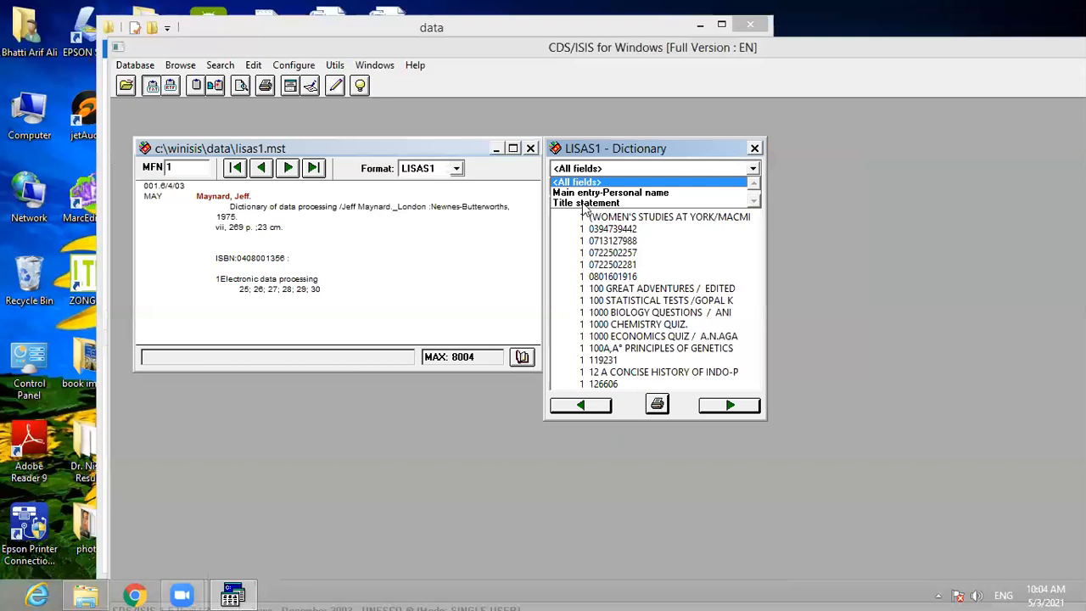
{"action": "left_click", "coordinate": [596, 194]}
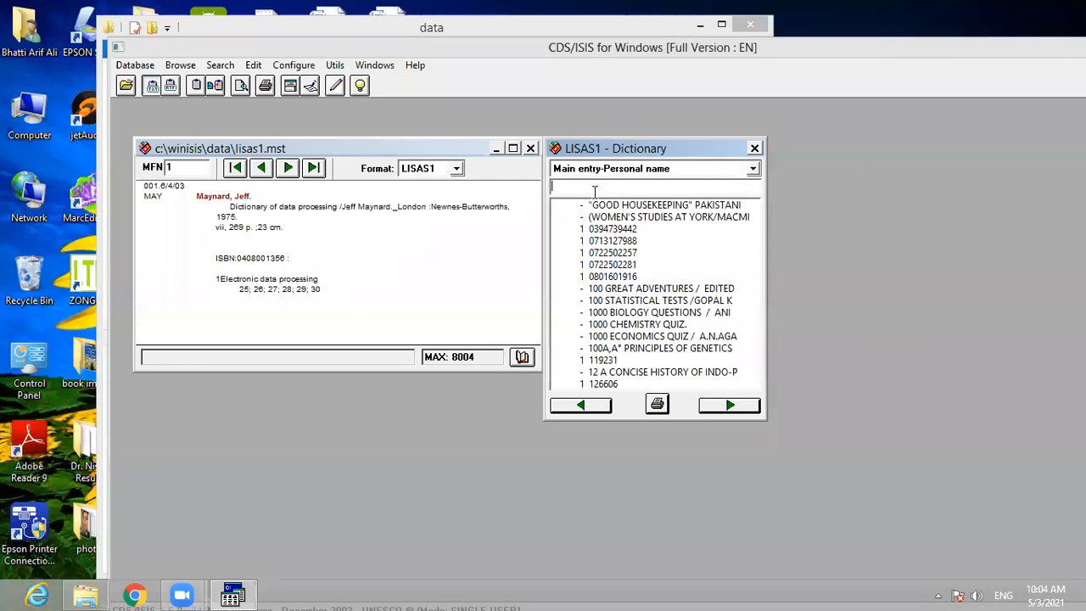
{"action": "left_click", "coordinate": [728, 405]}
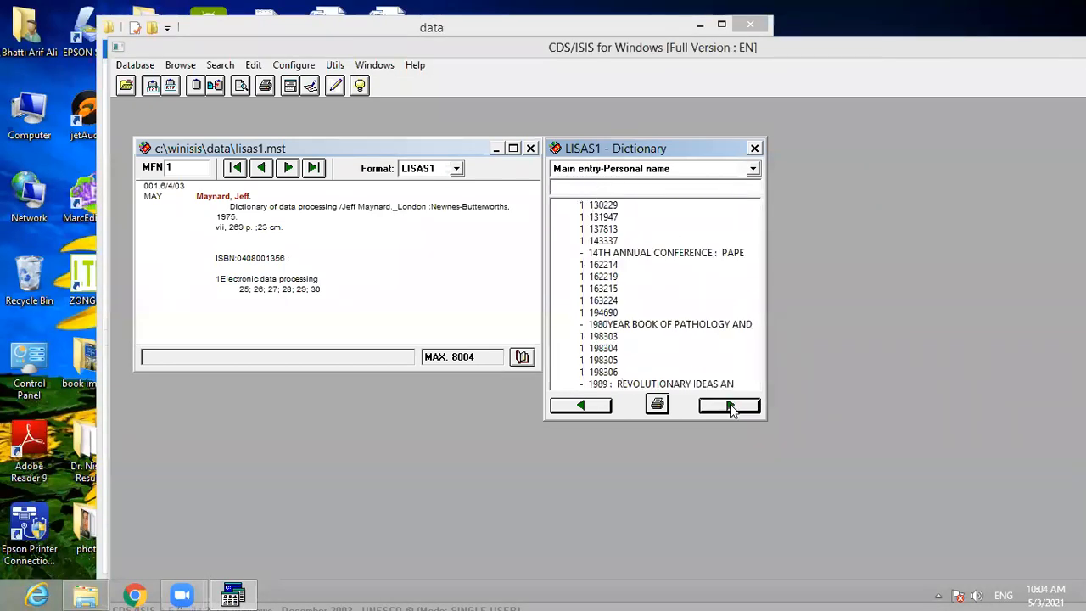
{"action": "left_click", "coordinate": [729, 405]}
{"action": "left_click", "coordinate": [729, 406]}
{"action": "left_click", "coordinate": [729, 405]}
{"action": "left_click", "coordinate": [729, 406]}
{"action": "left_click", "coordinate": [729, 405]}
{"action": "left_click", "coordinate": [729, 406]}
{"action": "left_click", "coordinate": [729, 405]}
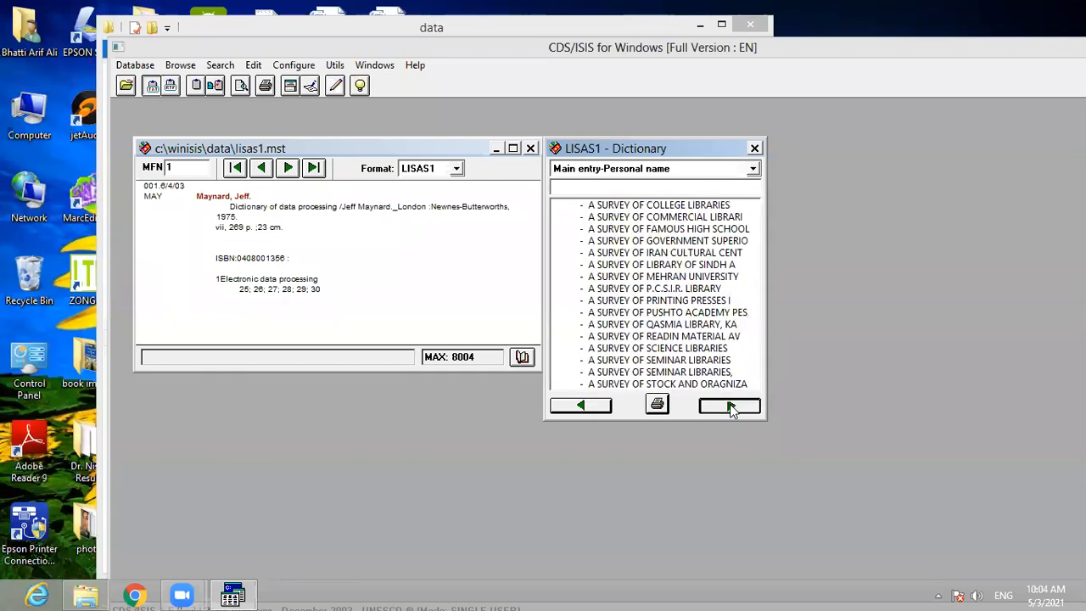
{"action": "left_click", "coordinate": [729, 405]}
{"action": "left_click", "coordinate": [729, 405]}
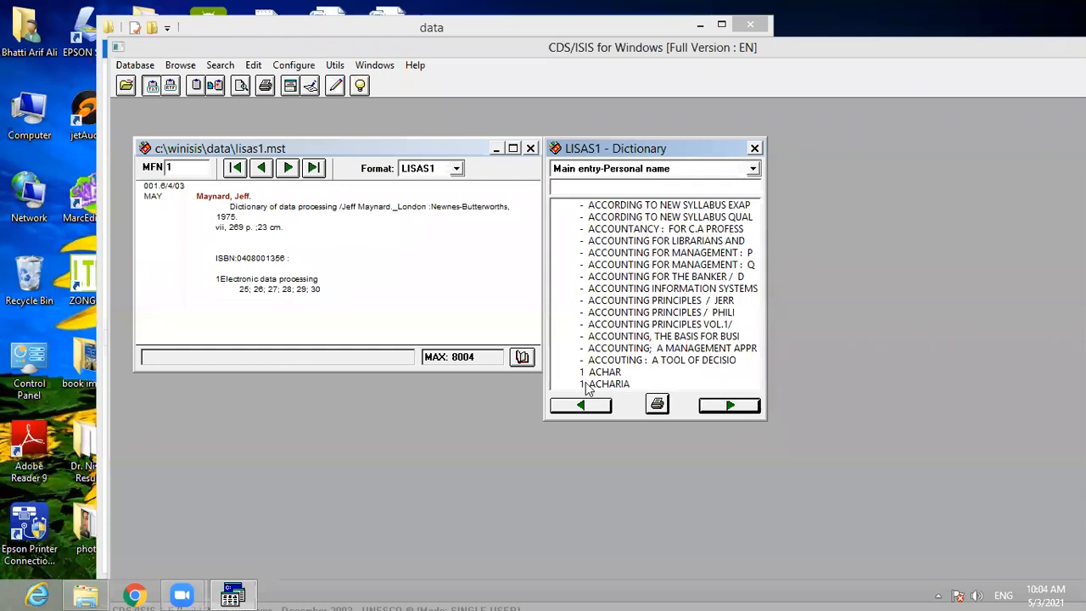
{"action": "left_click", "coordinate": [729, 406]}
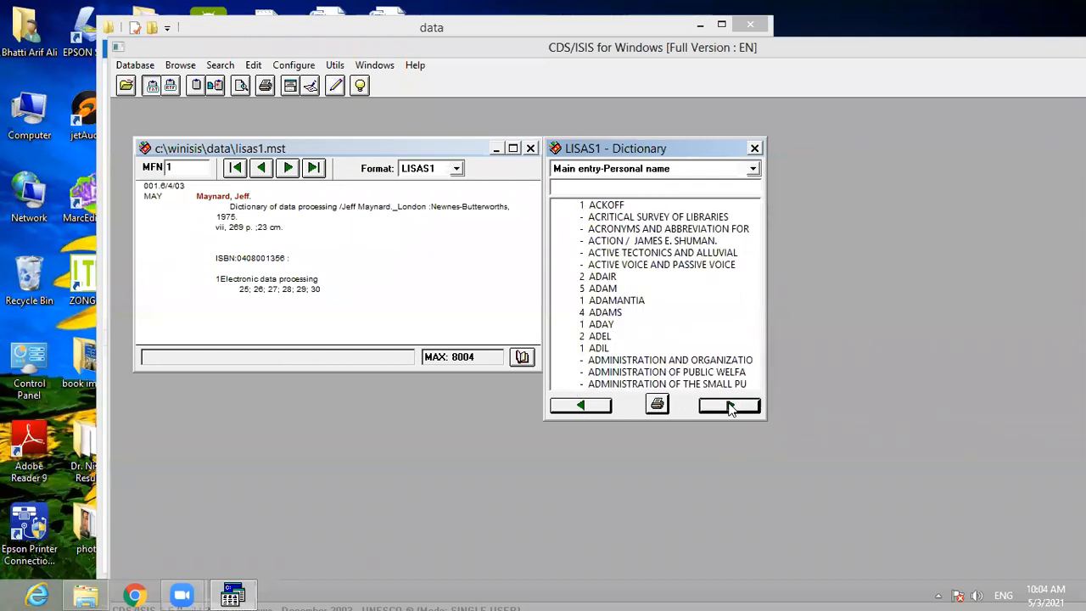
{"action": "left_click", "coordinate": [596, 313]}
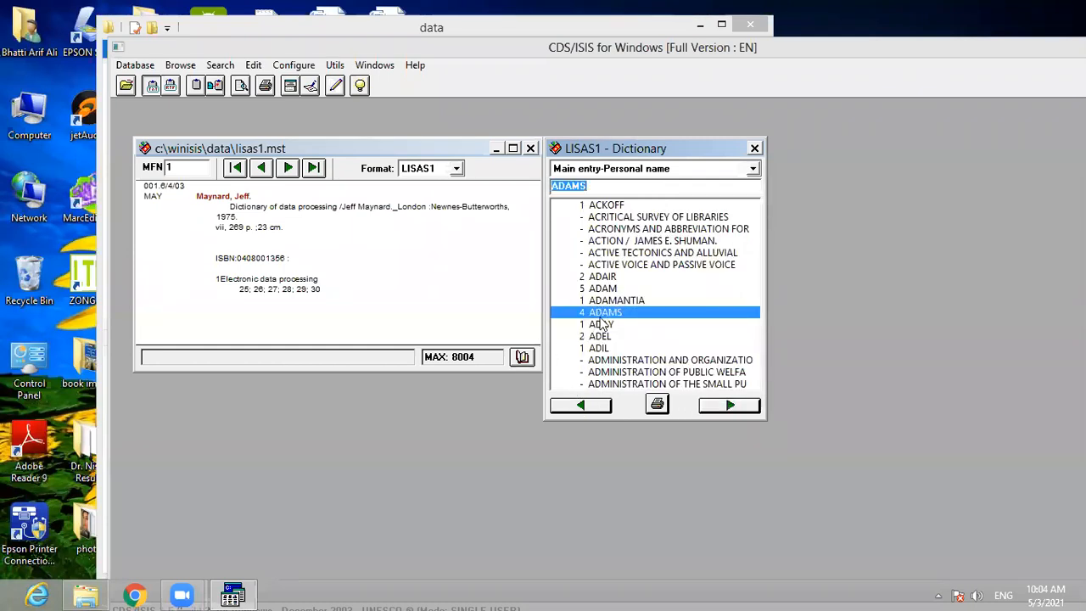
{"action": "double_click", "coordinate": [604, 316]}
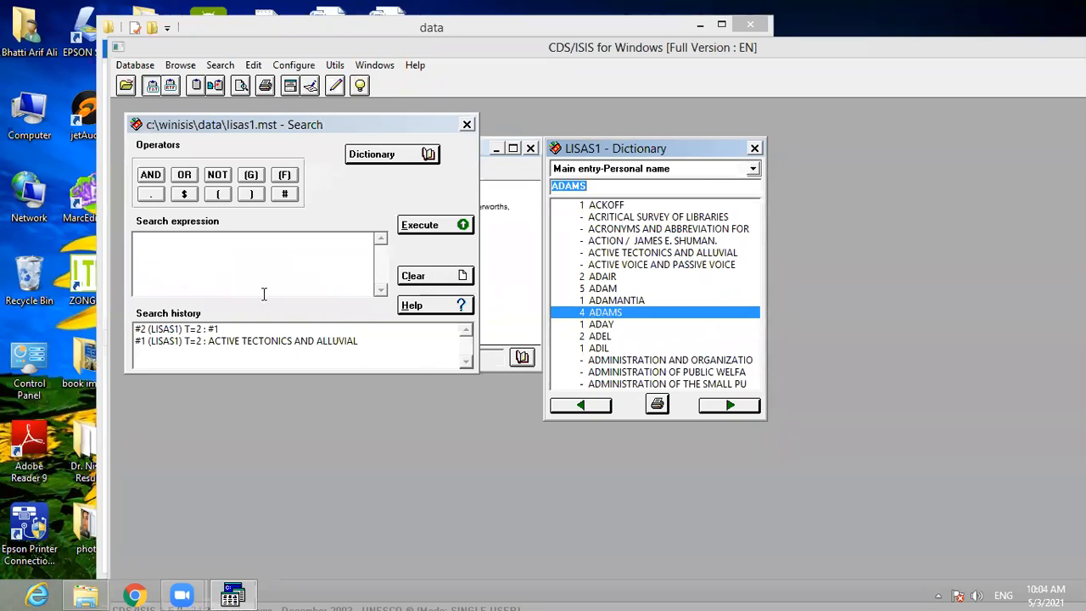
{"action": "left_click", "coordinate": [467, 125]}
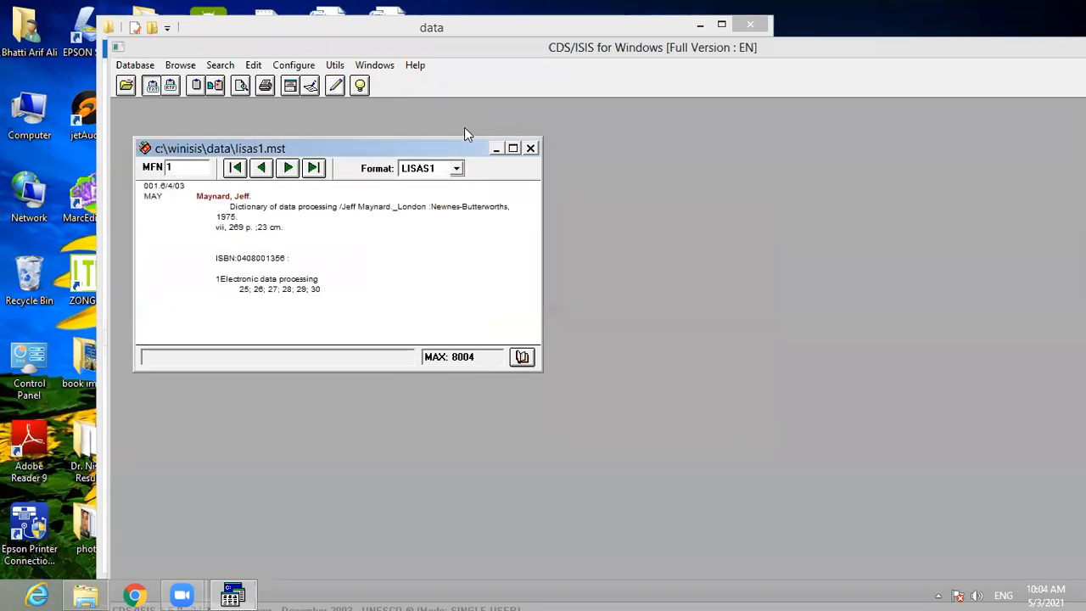
Run a guided search of Main entry-Personal name for a name seen in the dictionary and display the records through the second hit.
{"action": "left_click", "coordinate": [252, 65]}
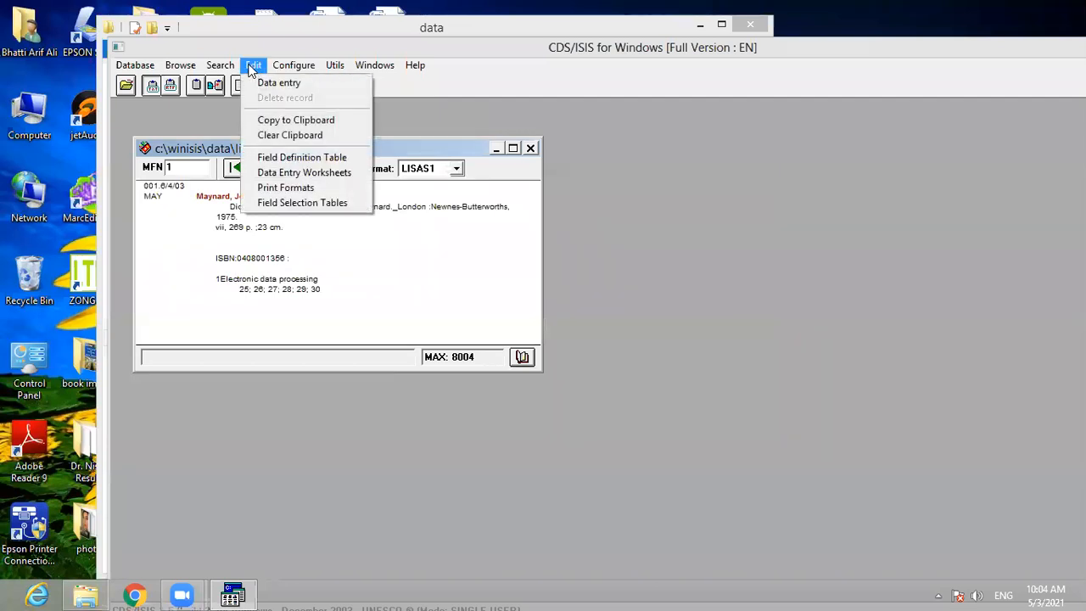
{"action": "mouse_move", "coordinate": [219, 68]}
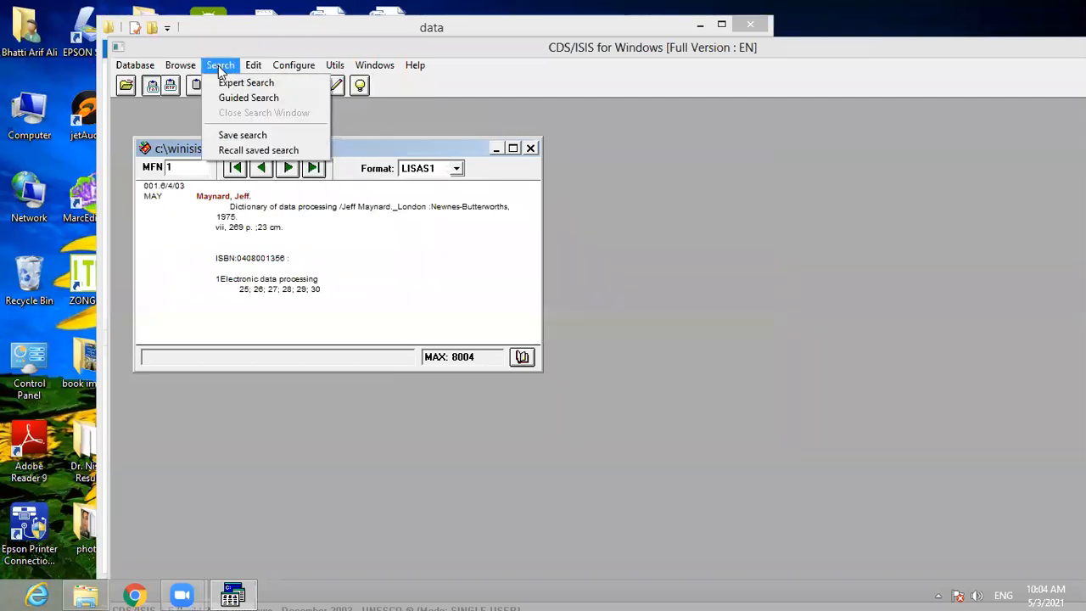
{"action": "left_click", "coordinate": [245, 98]}
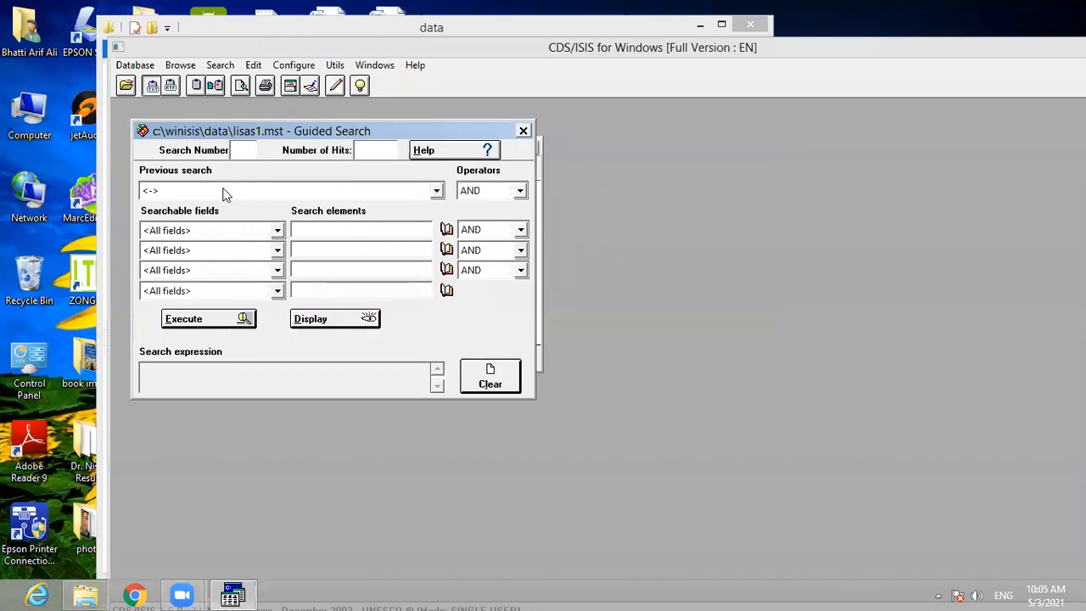
{"action": "left_click", "coordinate": [272, 234]}
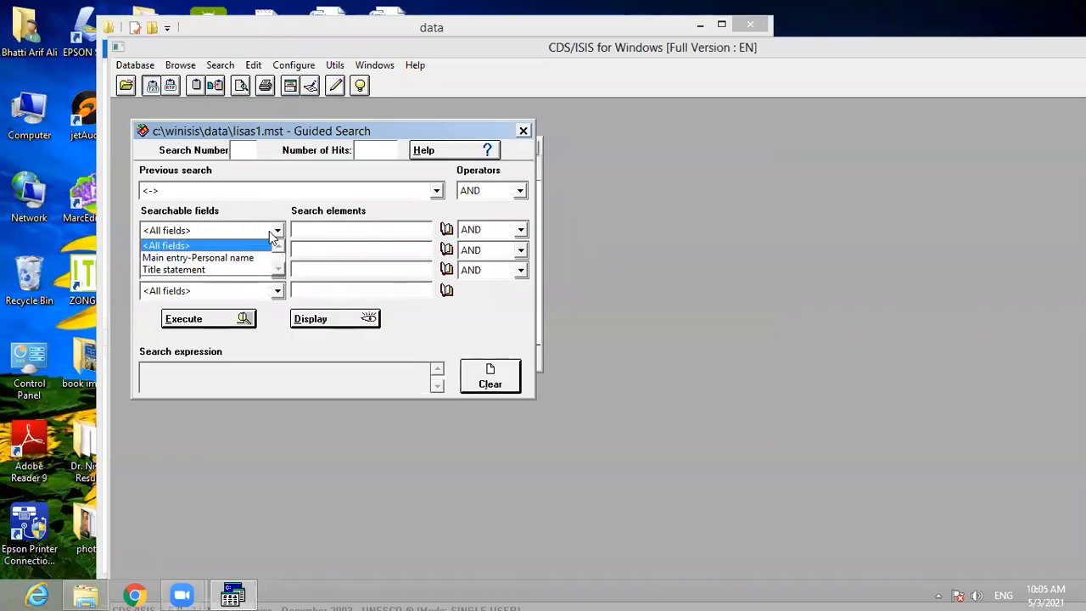
{"action": "left_click", "coordinate": [197, 257]}
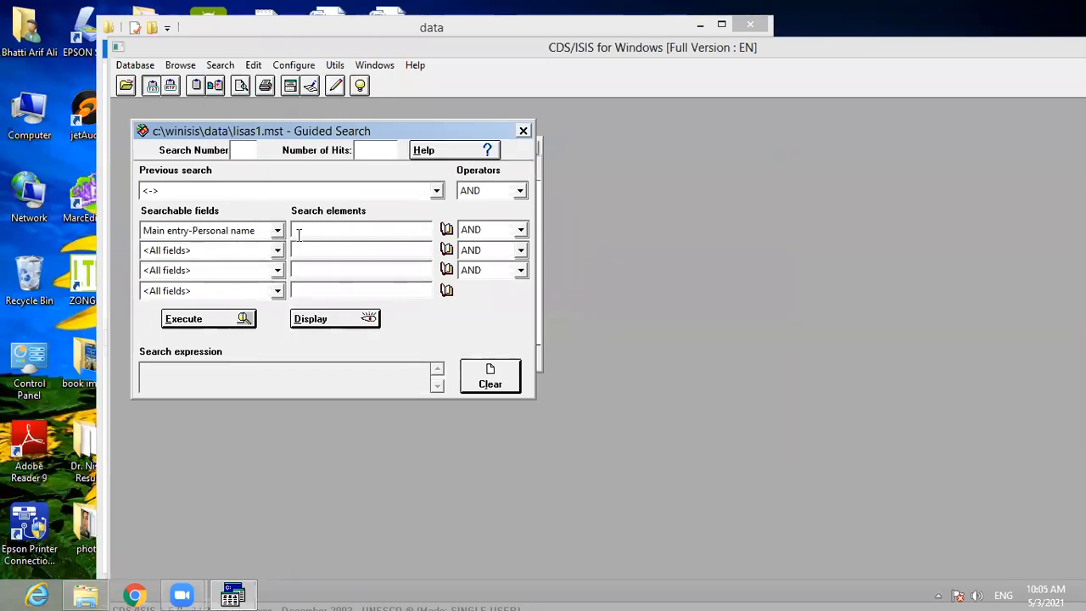
{"action": "type", "text": "Adam"}
{"action": "left_click", "coordinate": [214, 324]}
{"action": "left_click", "coordinate": [314, 319]}
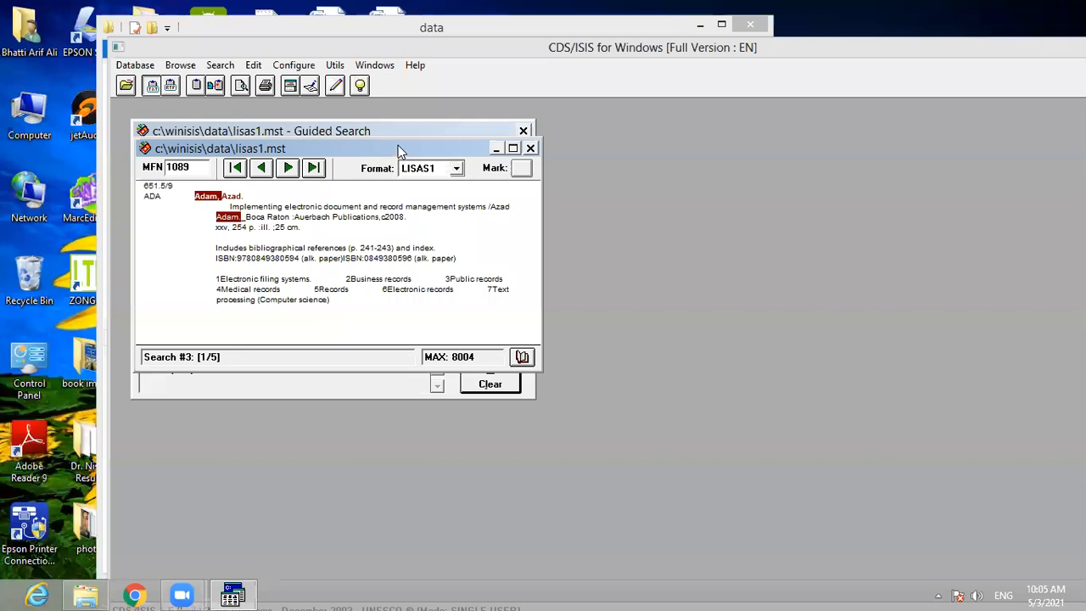
{"action": "left_click_drag", "start_coordinate": [402, 144], "coordinate": [556, 143]}
{"action": "left_click", "coordinate": [440, 166]}
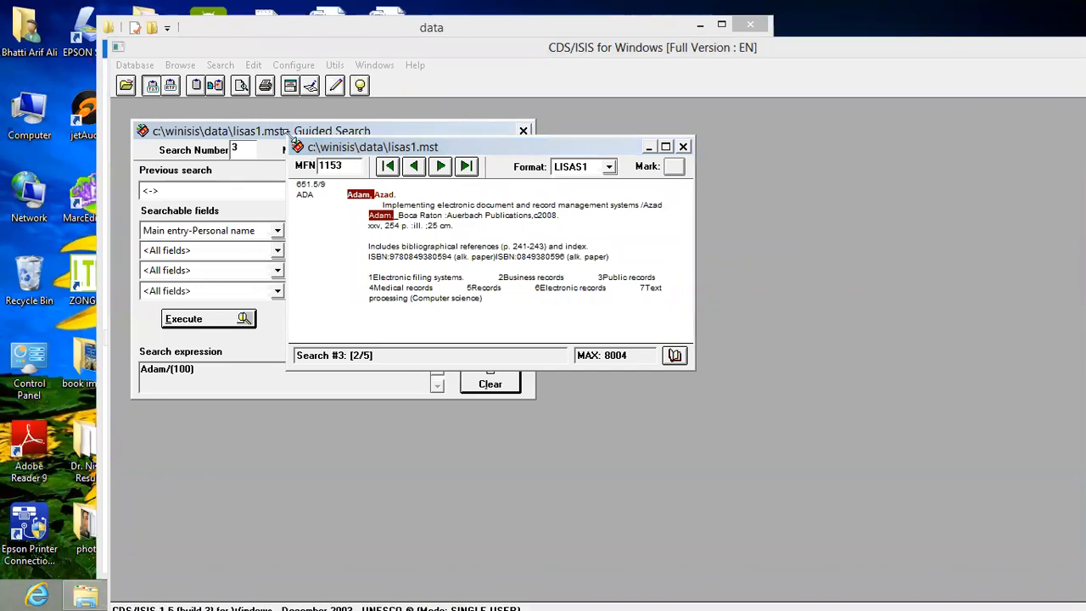
Replace the guided search term with another common first name, keeping Main entry-Personal name as the field, and display the matching records.
{"action": "left_click", "coordinate": [254, 137]}
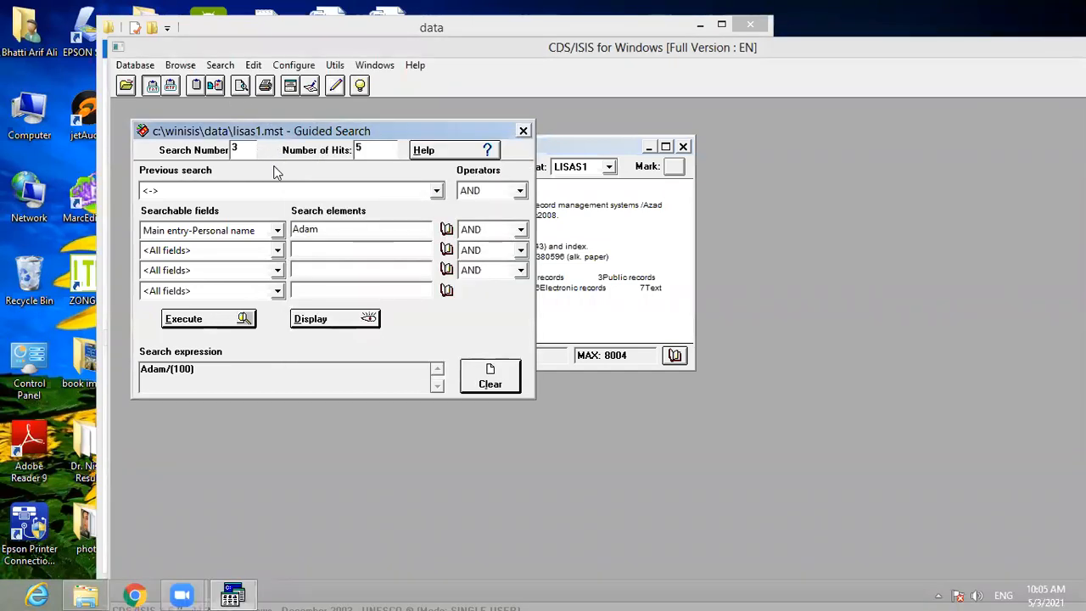
{"action": "left_click", "coordinate": [276, 231]}
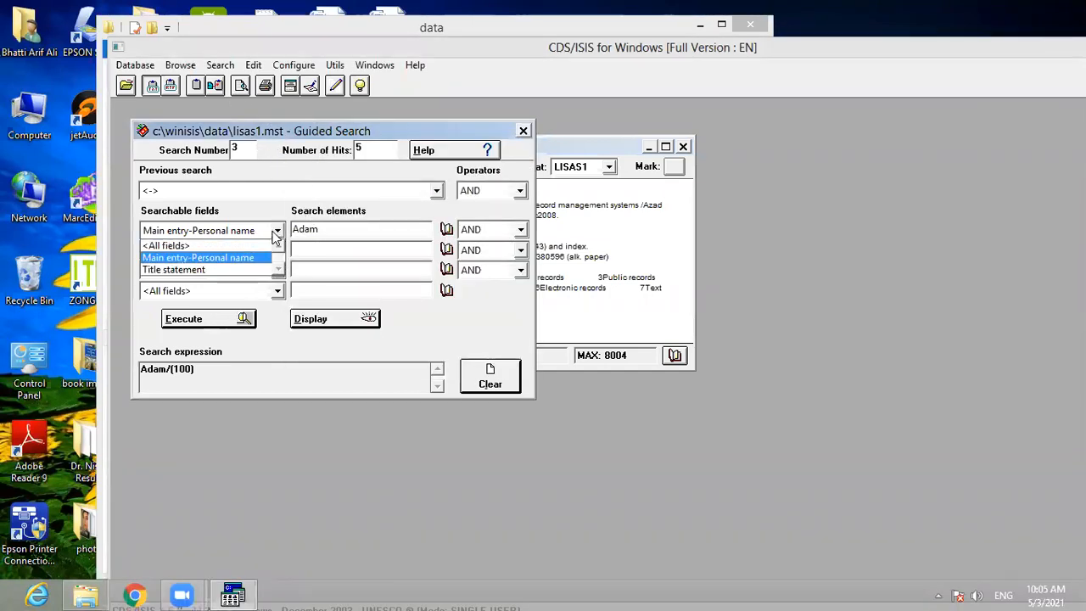
{"action": "left_click", "coordinate": [242, 260]}
{"action": "key", "text": "Tab"}
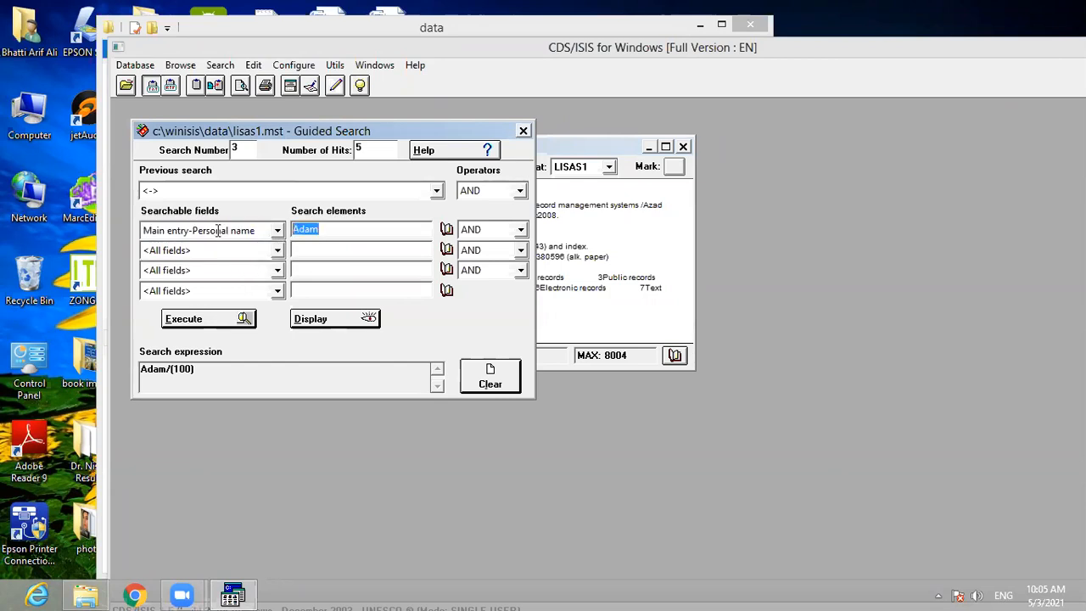
{"action": "type", "text": "J"}
{"action": "left_click", "coordinate": [200, 318]}
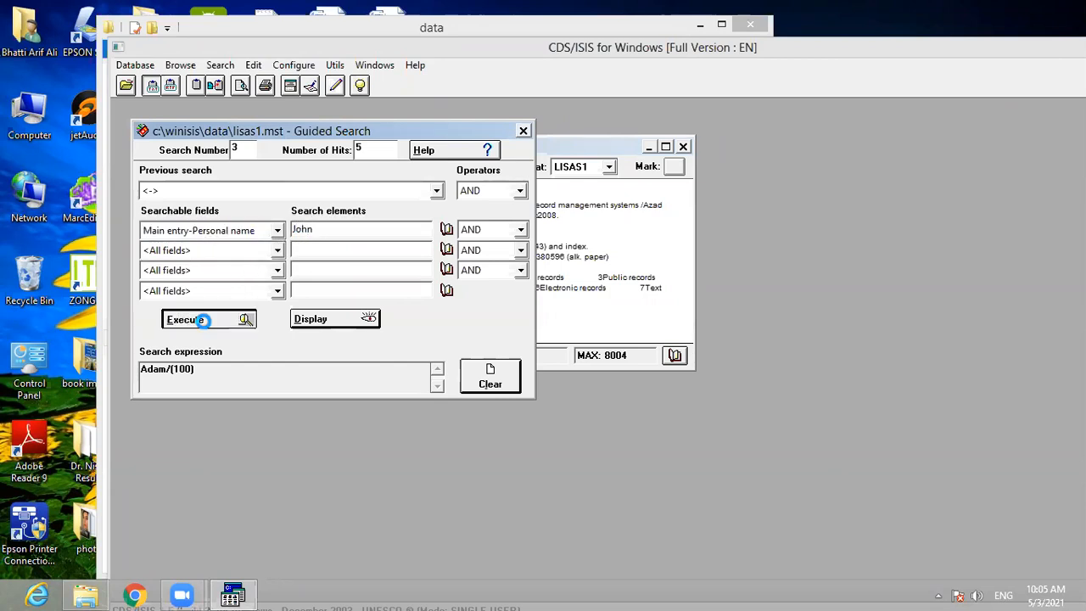
{"action": "left_click", "coordinate": [301, 320]}
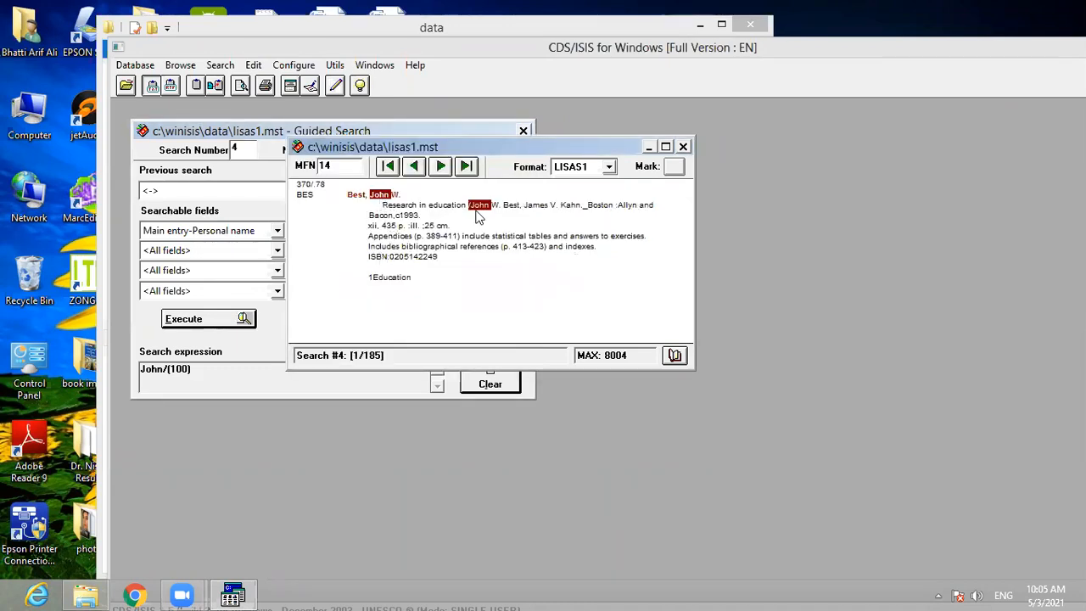
Browse forward through the first dozen records found, examining where the searched name is highlighted in each.
{"action": "left_click", "coordinate": [440, 167]}
{"action": "left_click", "coordinate": [440, 166]}
{"action": "left_click", "coordinate": [440, 166]}
{"action": "left_click", "coordinate": [441, 167]}
{"action": "left_click", "coordinate": [440, 166]}
{"action": "left_click", "coordinate": [440, 166]}
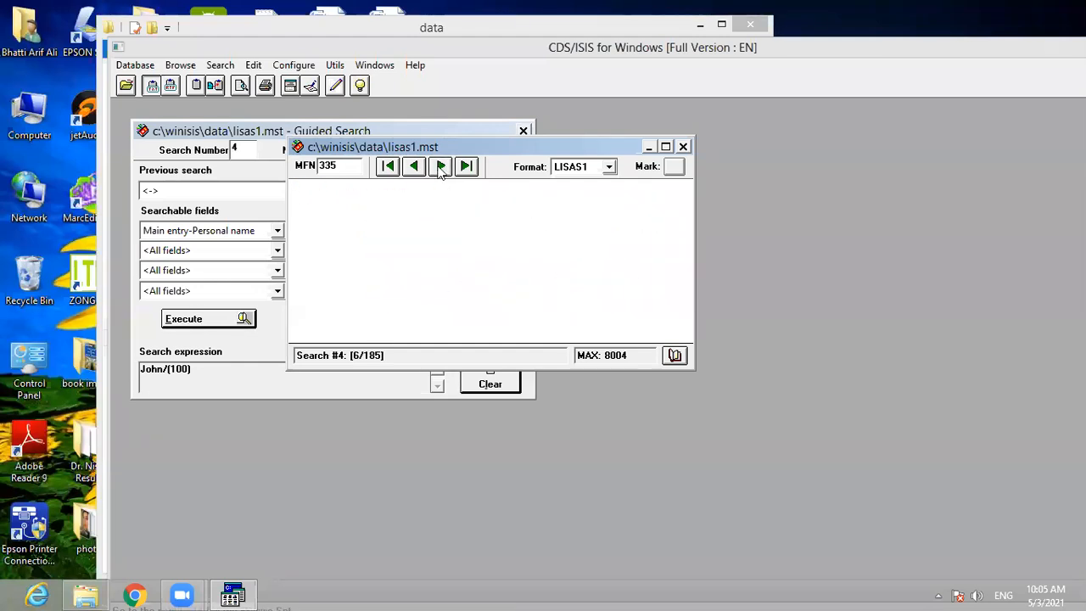
{"action": "left_click", "coordinate": [441, 166]}
{"action": "left_click", "coordinate": [440, 167]}
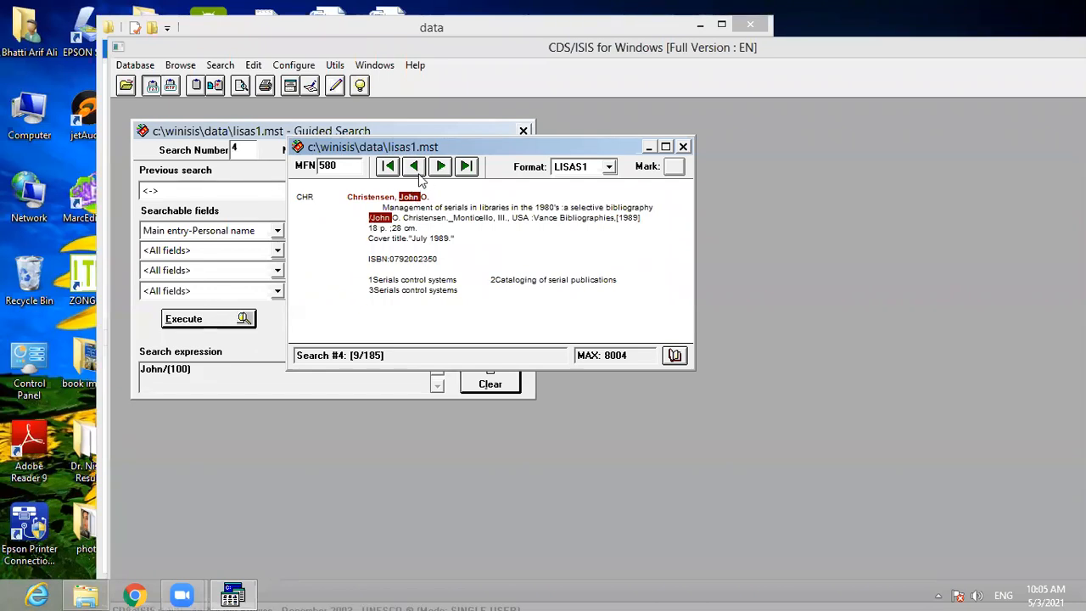
{"action": "left_click", "coordinate": [436, 168]}
{"action": "left_click", "coordinate": [434, 169]}
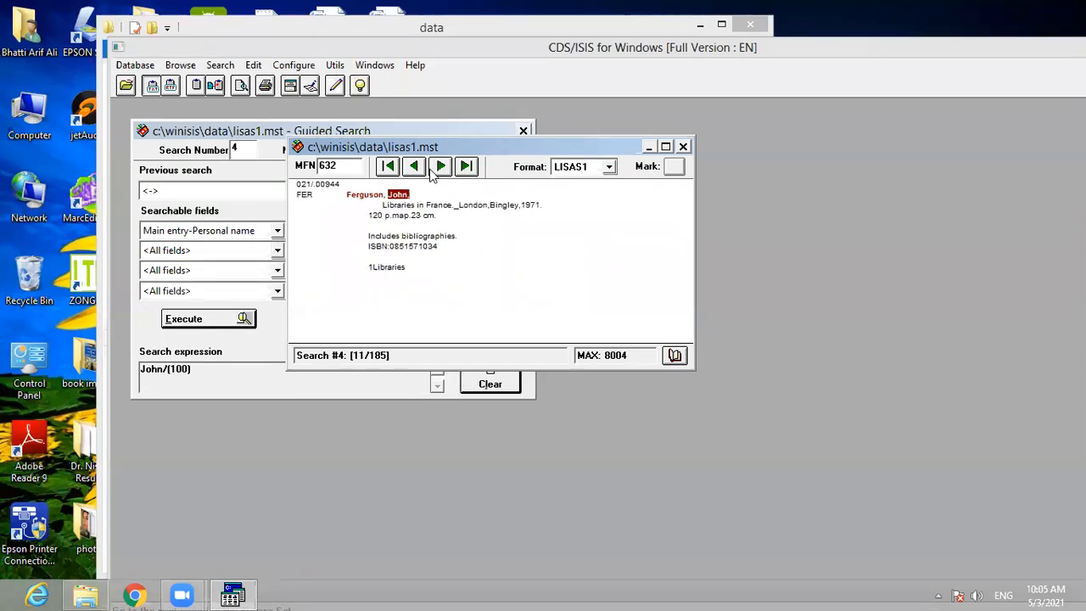
{"action": "left_click", "coordinate": [440, 168]}
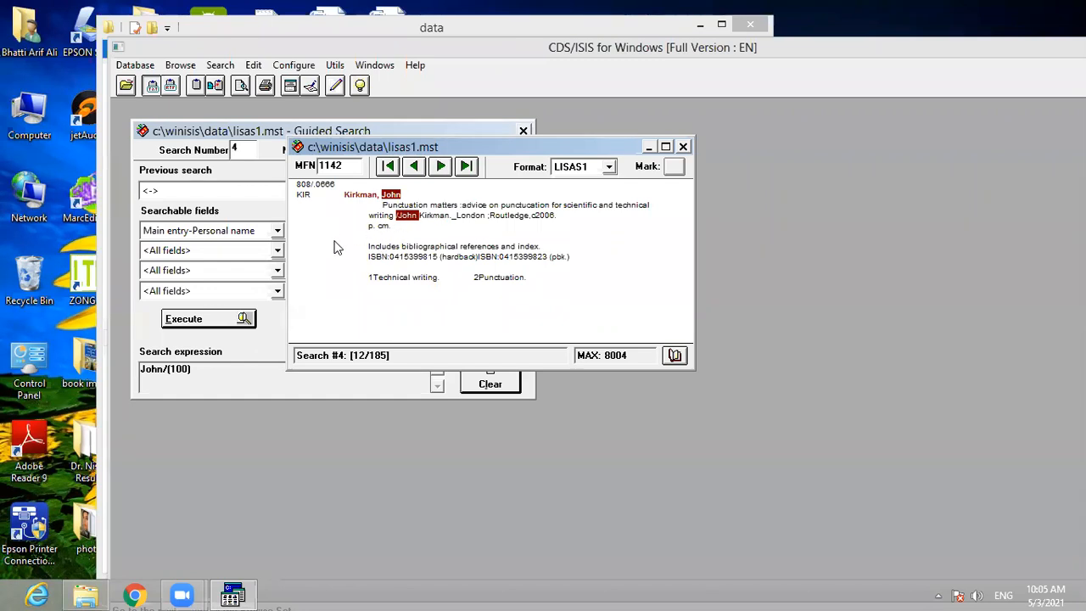
Run a guided search of the Title statement field for Economics, try displaying the matches, and dismiss the message.
{"action": "left_click", "coordinate": [222, 236]}
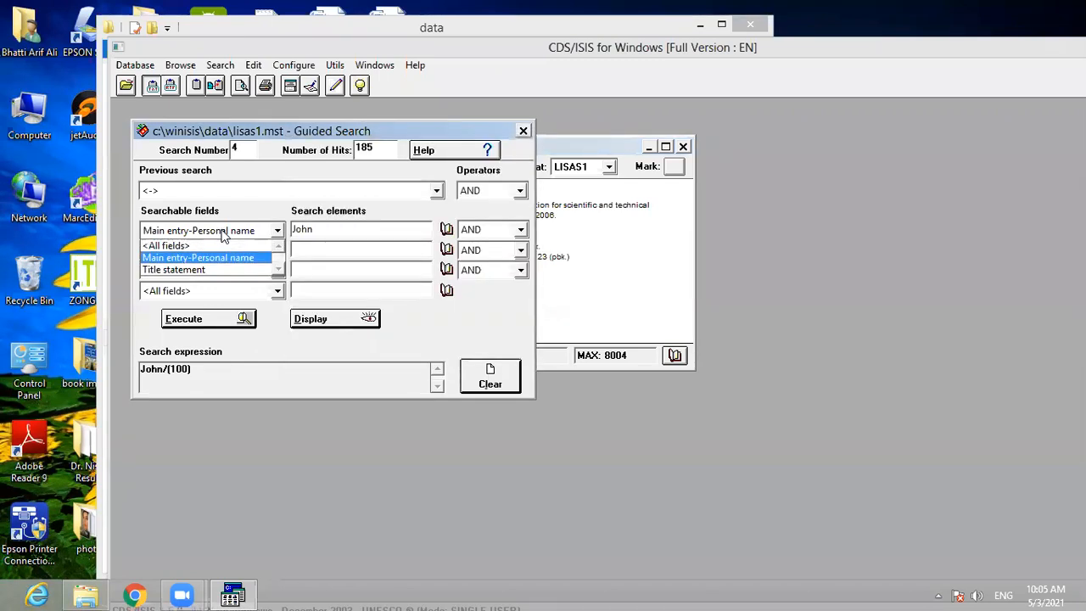
{"action": "left_click", "coordinate": [185, 270]}
{"action": "type", "text": "Economi"}
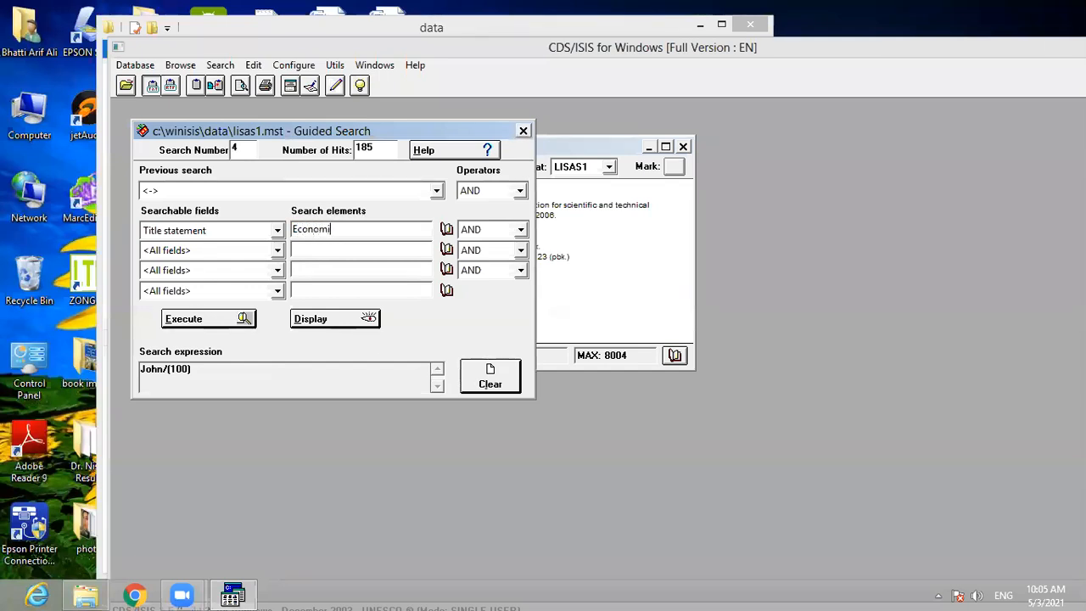
{"action": "left_click", "coordinate": [212, 322]}
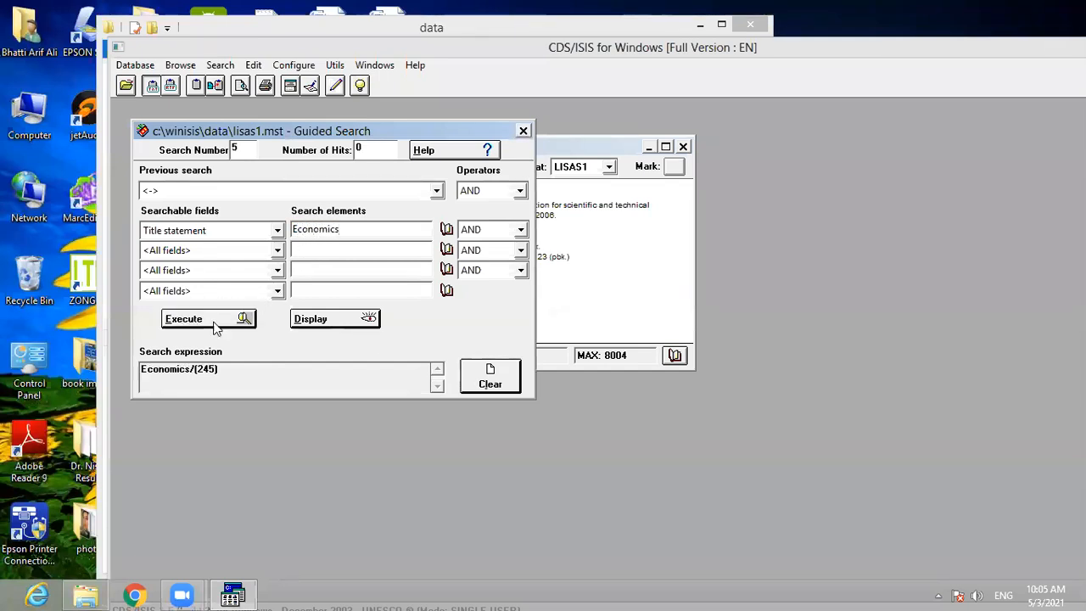
{"action": "left_click", "coordinate": [319, 325]}
{"action": "left_click", "coordinate": [587, 352]}
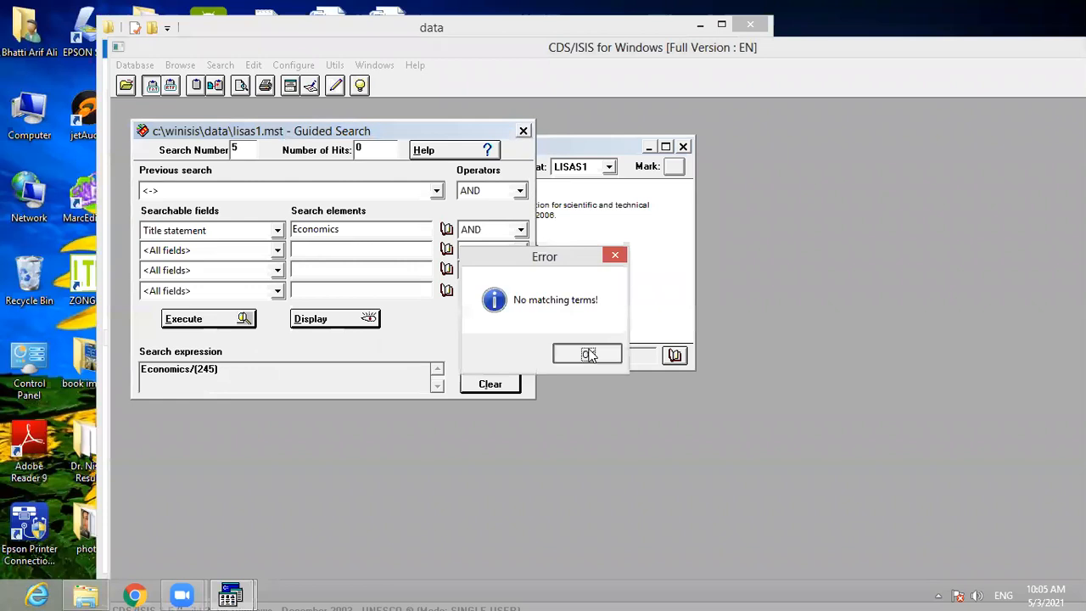
Shorten the Title statement search term to Economic, rerun the search and try displaying the matches.
{"action": "left_click", "coordinate": [355, 232]}
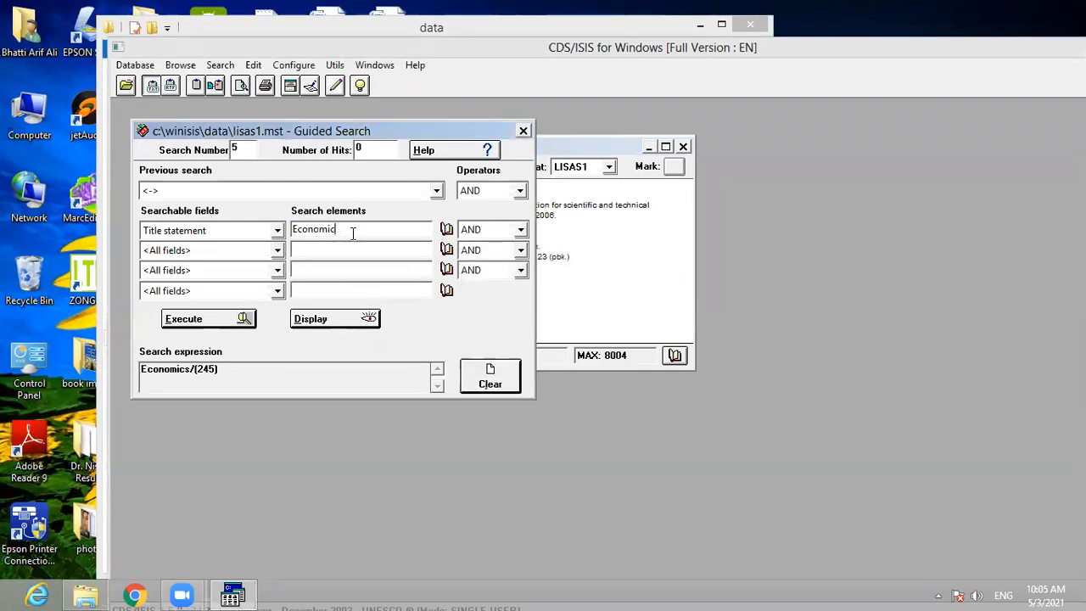
{"action": "left_click", "coordinate": [213, 322]}
{"action": "left_click", "coordinate": [315, 324]}
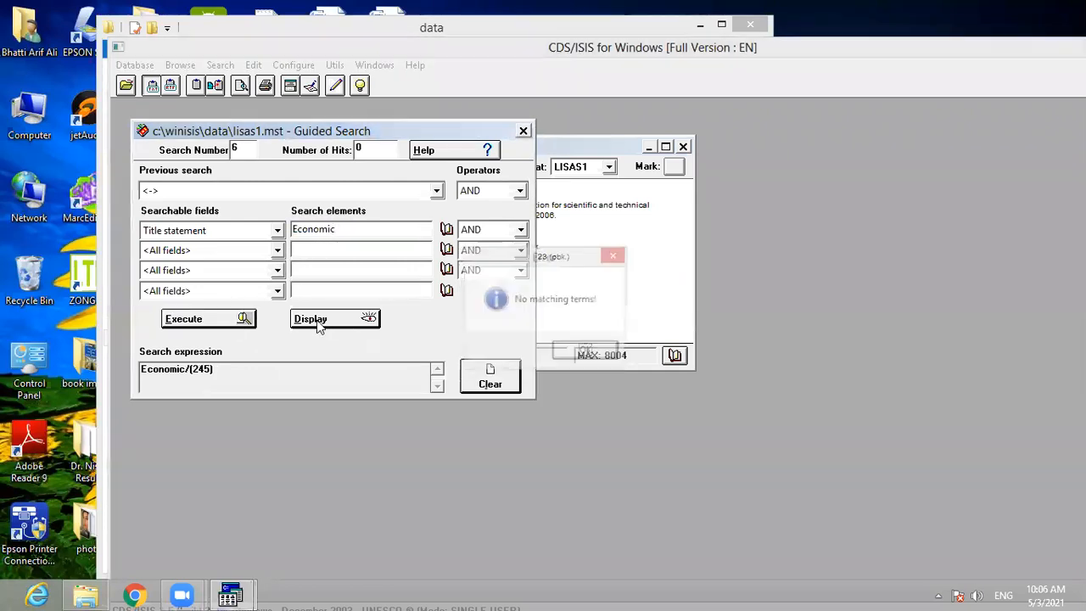
{"action": "left_click", "coordinate": [584, 356]}
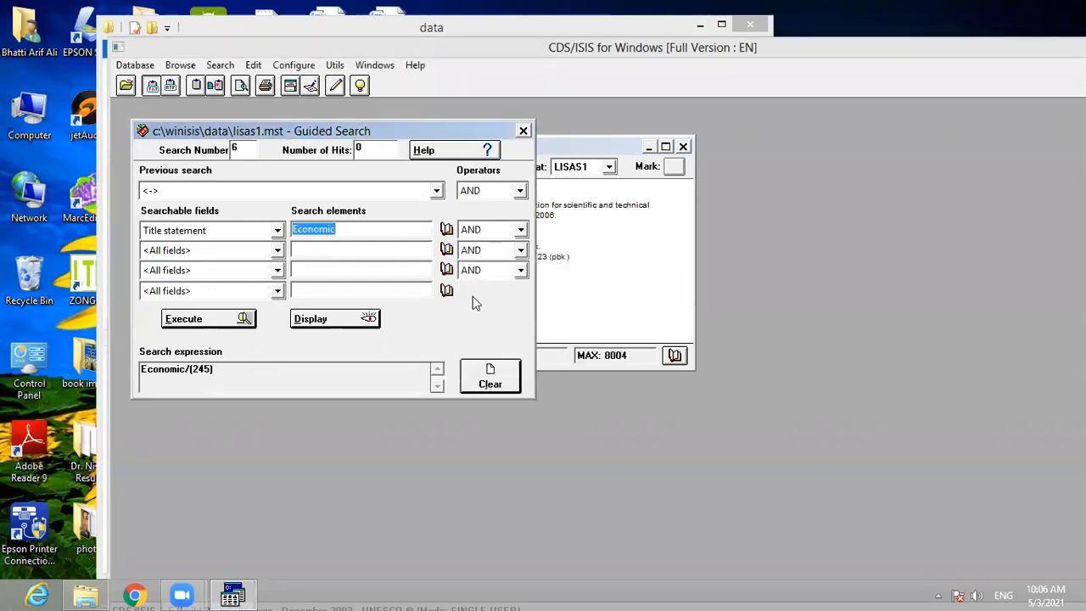
Check the title in the displayed record, then search the Title statement field for "punctions matters" and try displaying the matches.
{"action": "left_click", "coordinate": [554, 218]}
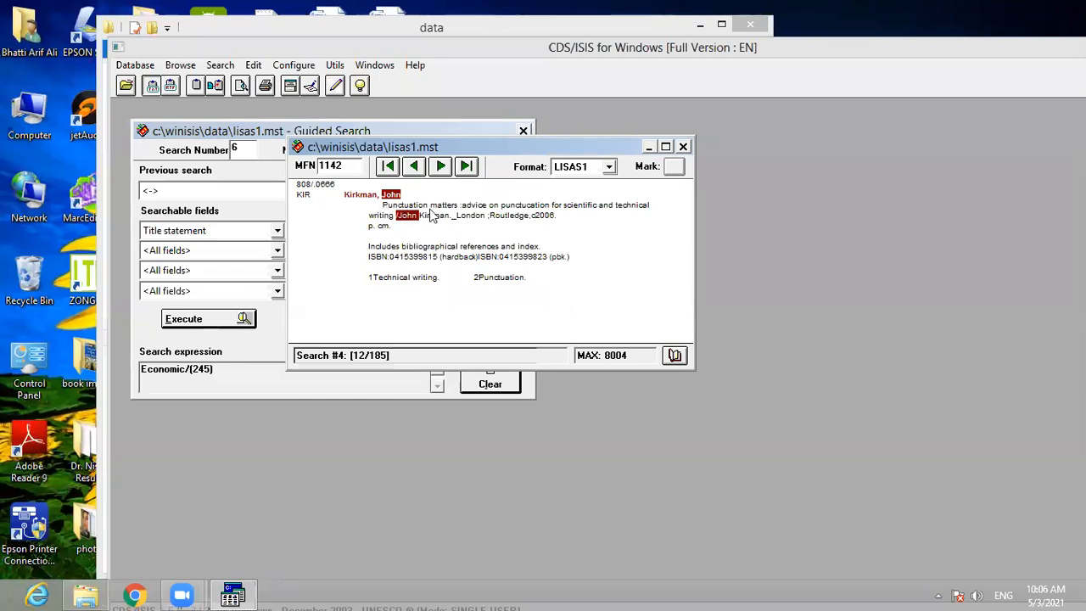
{"action": "left_click", "coordinate": [238, 230]}
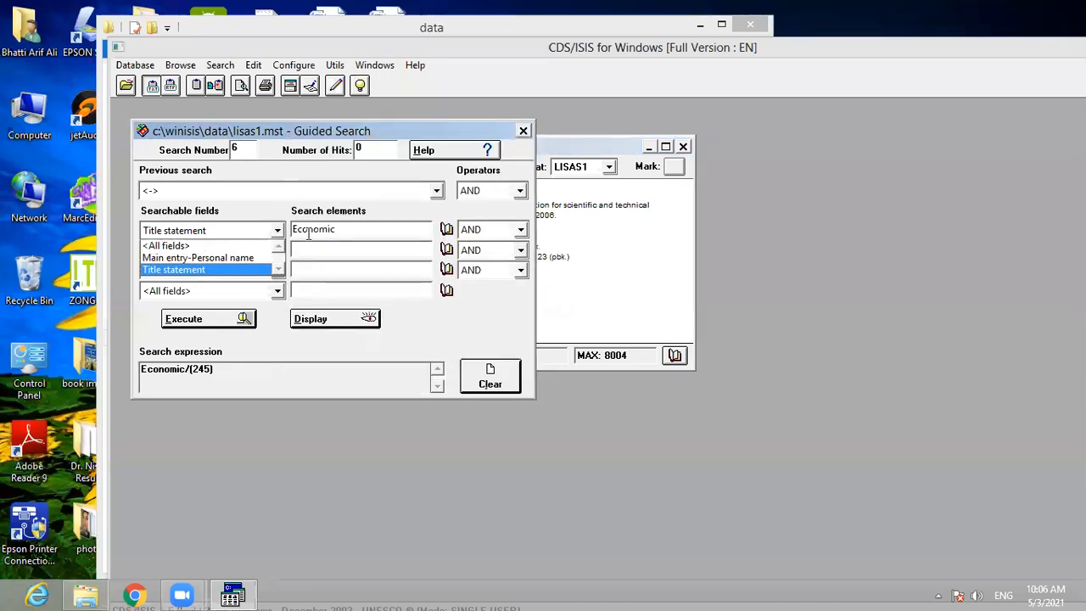
{"action": "type", "text": "pu"}
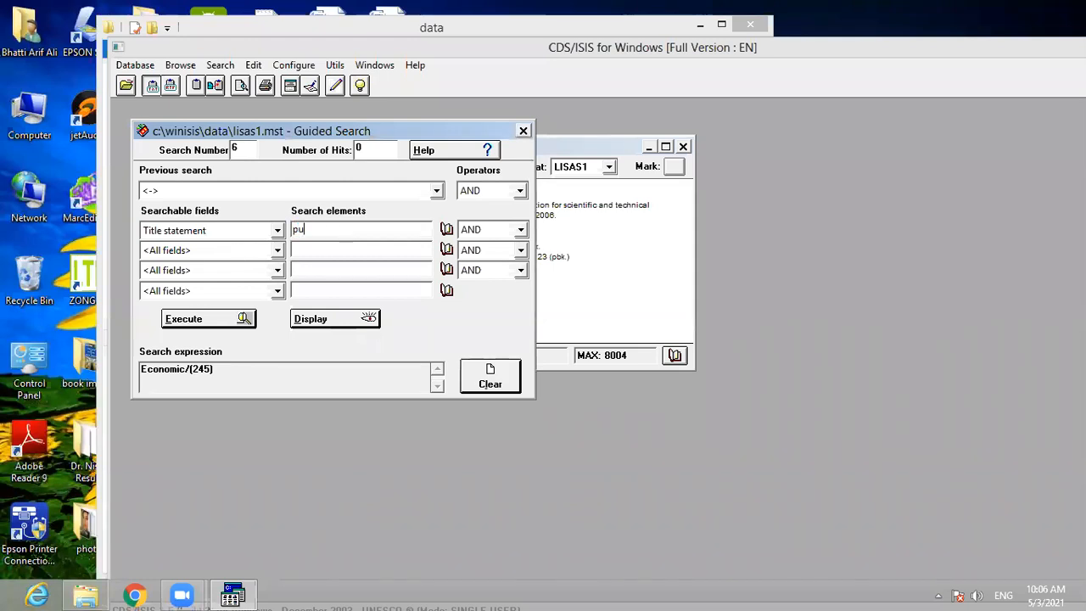
{"action": "type", "text": "nctions matters"}
{"action": "left_click", "coordinate": [203, 321]}
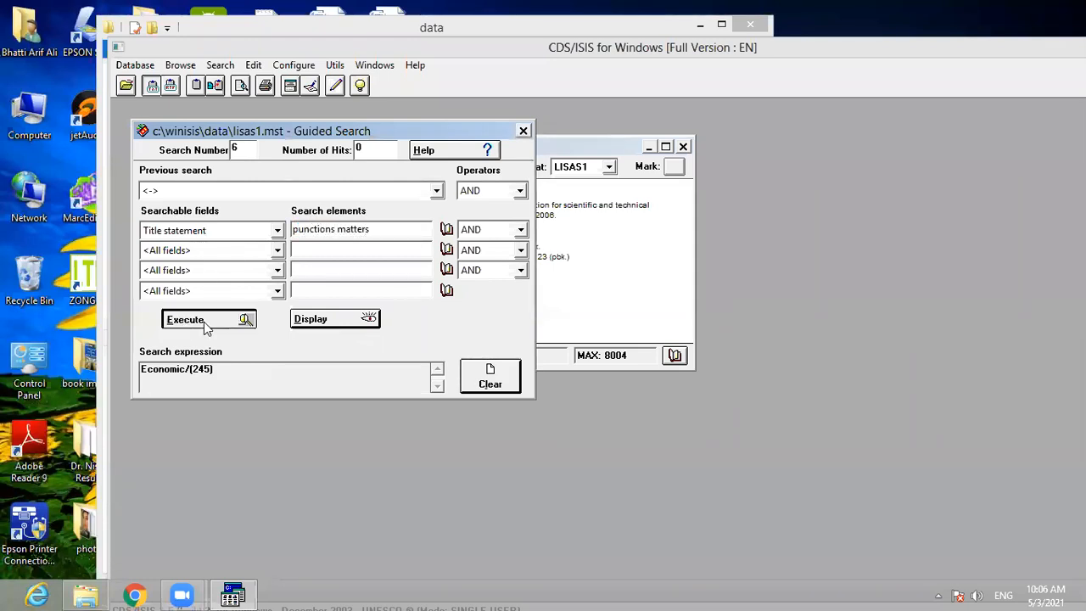
{"action": "left_click", "coordinate": [326, 322]}
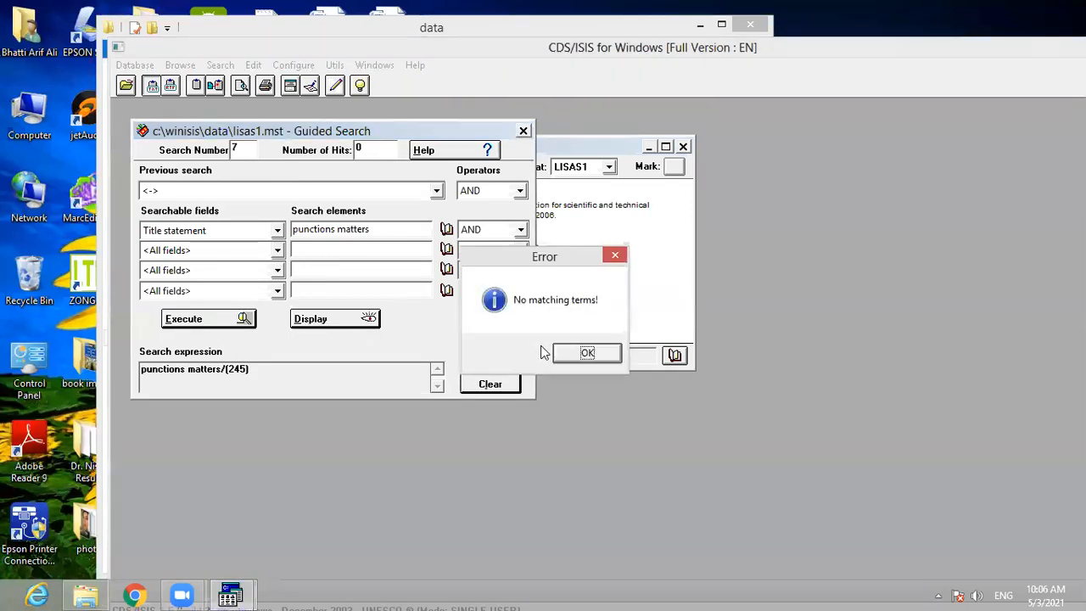
Move the Guided Search window below the record details and search the Title statement field for "punction matters".
{"action": "left_click", "coordinate": [566, 353]}
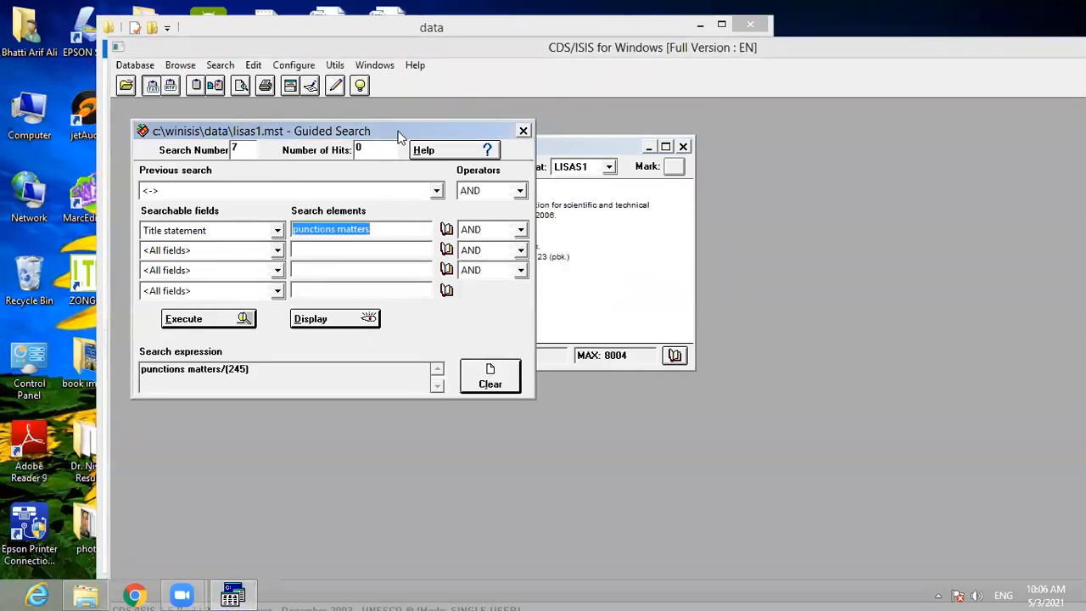
{"action": "left_click_drag", "start_coordinate": [400, 136], "coordinate": [536, 248]}
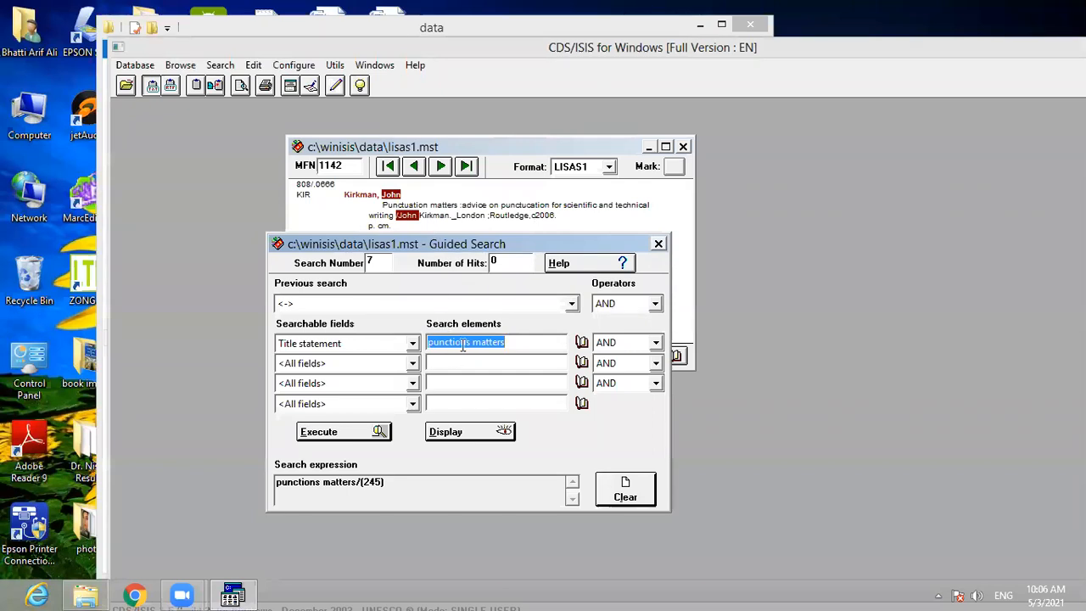
{"action": "left_click_drag", "start_coordinate": [463, 342], "coordinate": [472, 359]}
{"action": "key", "text": "BackSpace"}
{"action": "left_click", "coordinate": [366, 435]}
{"action": "left_click", "coordinate": [444, 434]}
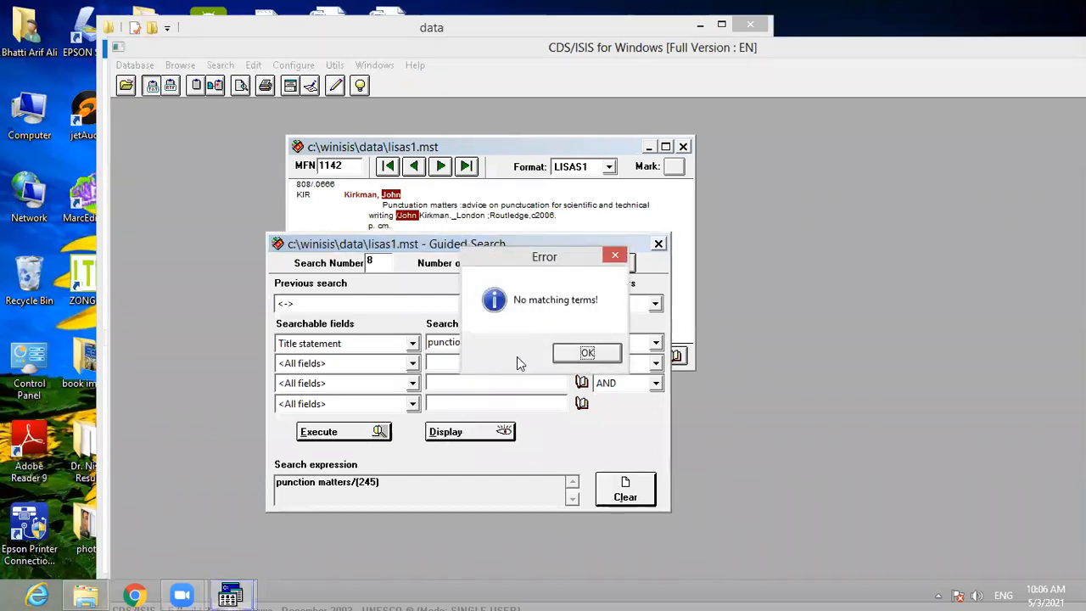
{"action": "left_click", "coordinate": [584, 353]}
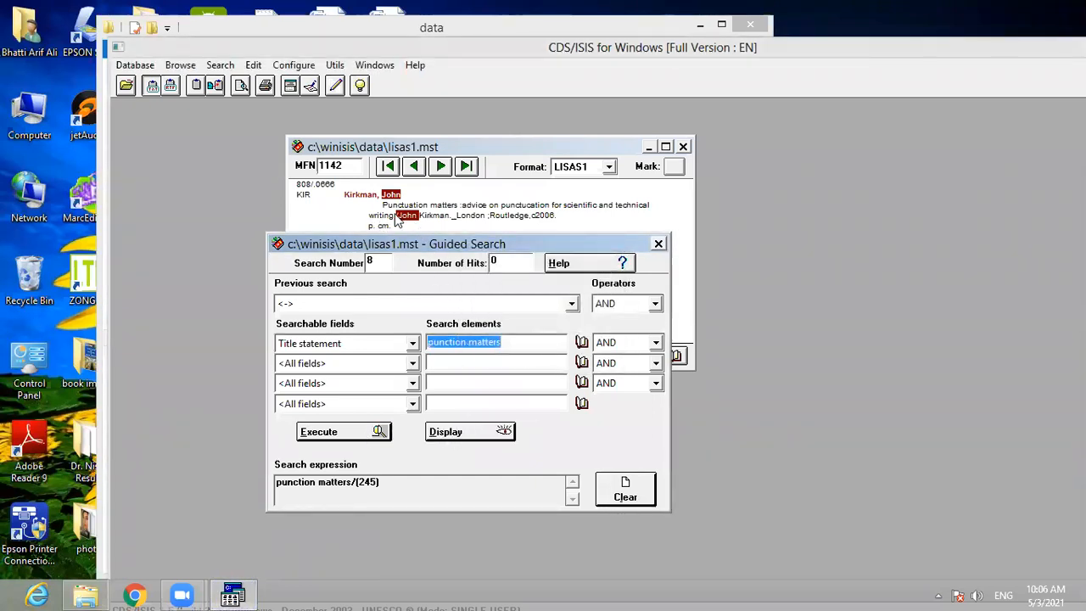
Correct the title search term to "punctuation matters" and run the search.
{"action": "left_click", "coordinate": [447, 346]}
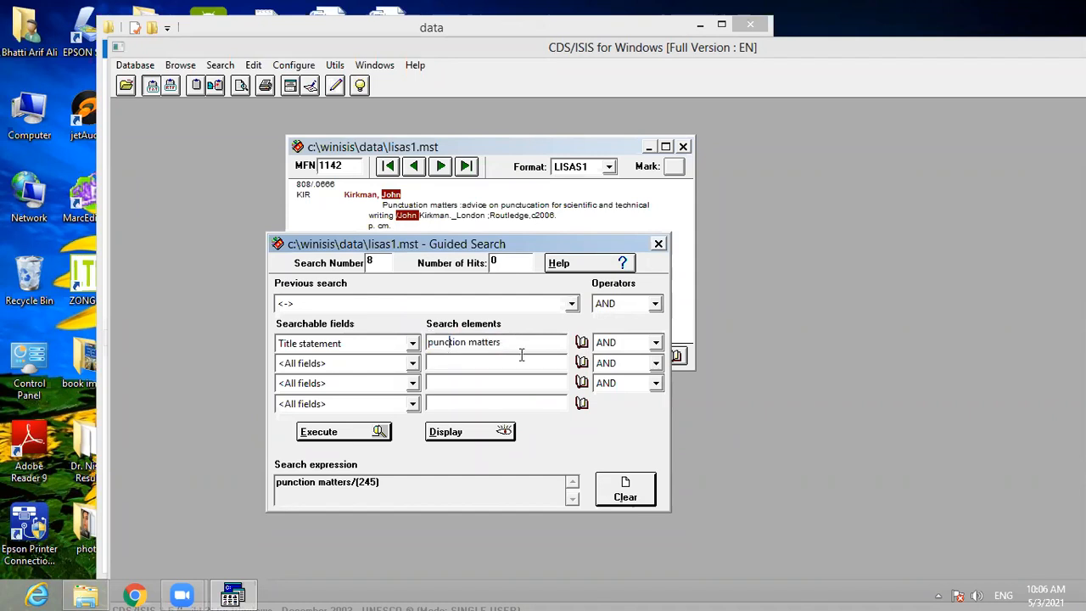
{"action": "type", "text": "uat"}
{"action": "left_click", "coordinate": [347, 434]}
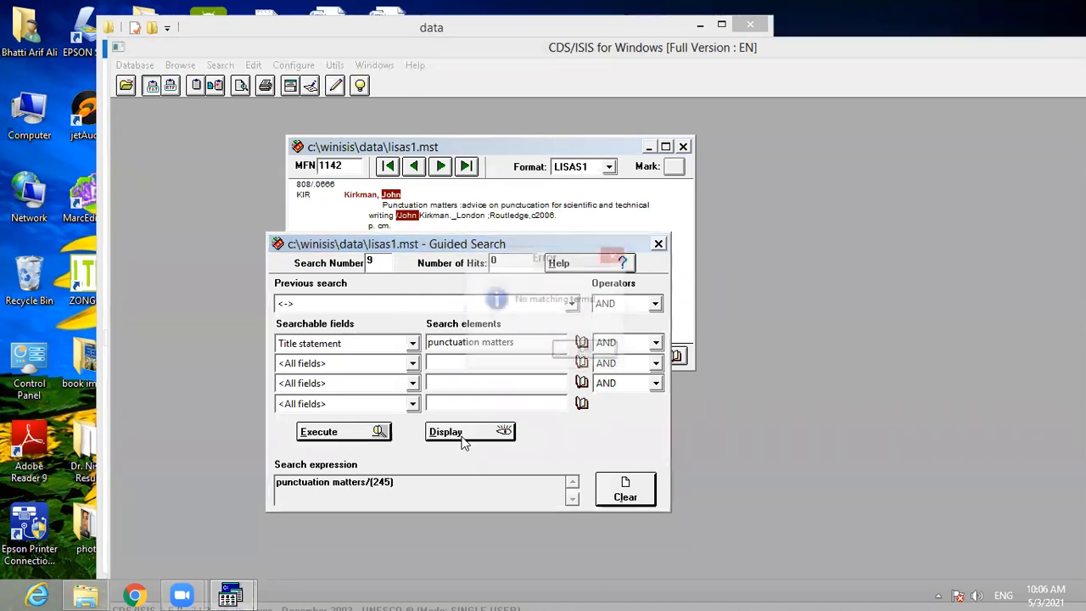
{"action": "left_click", "coordinate": [585, 355]}
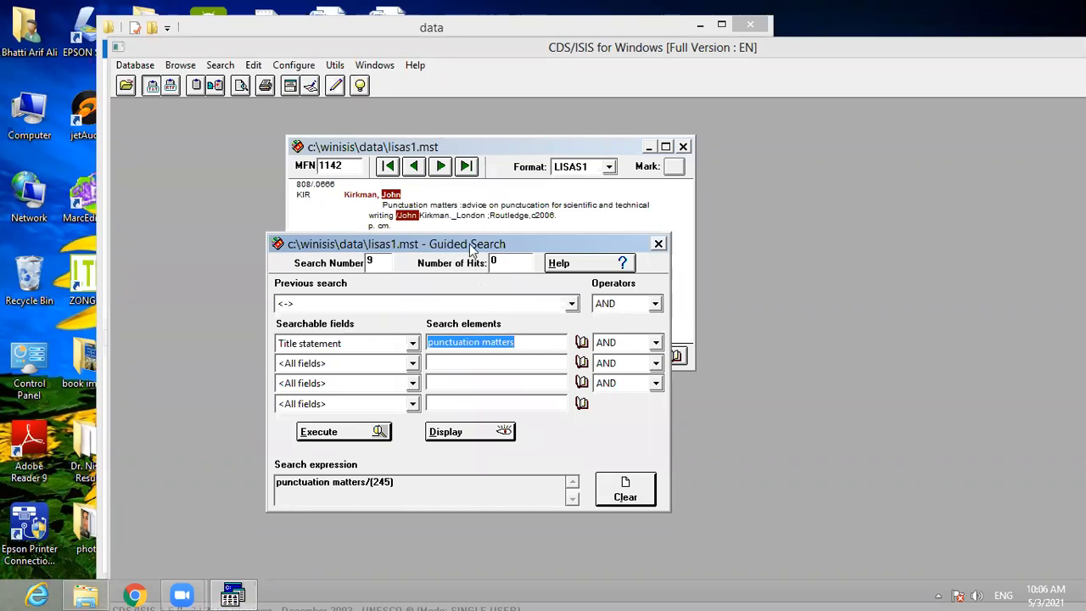
Add a colon after the title search term, making it "punctuation matters :", and run the search again.
{"action": "left_click", "coordinate": [527, 342]}
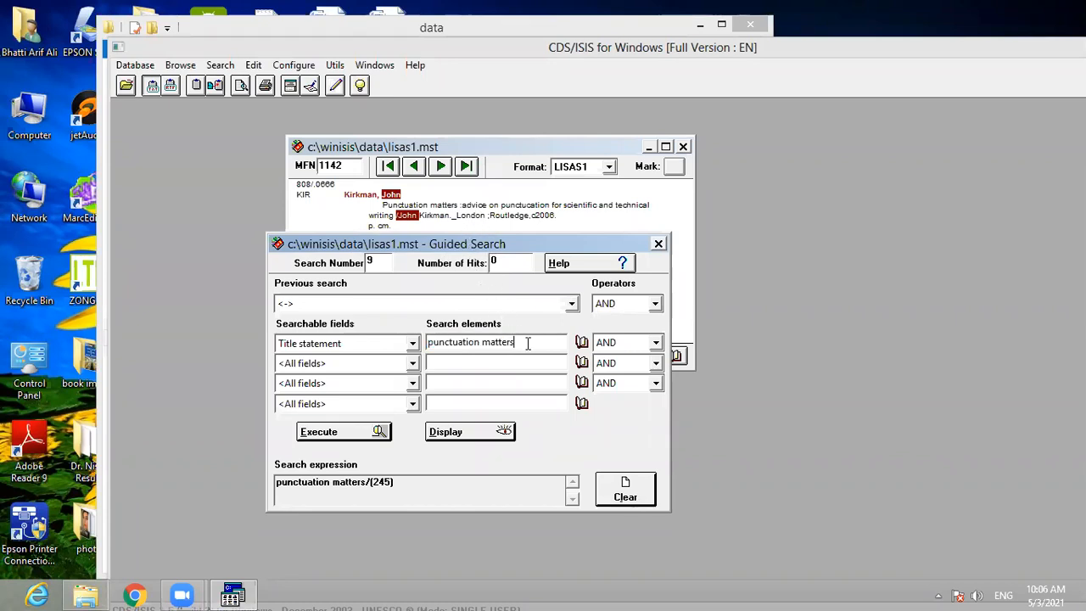
{"action": "left_click", "coordinate": [366, 434]}
{"action": "left_click", "coordinate": [444, 433]}
{"action": "left_click", "coordinate": [576, 357]}
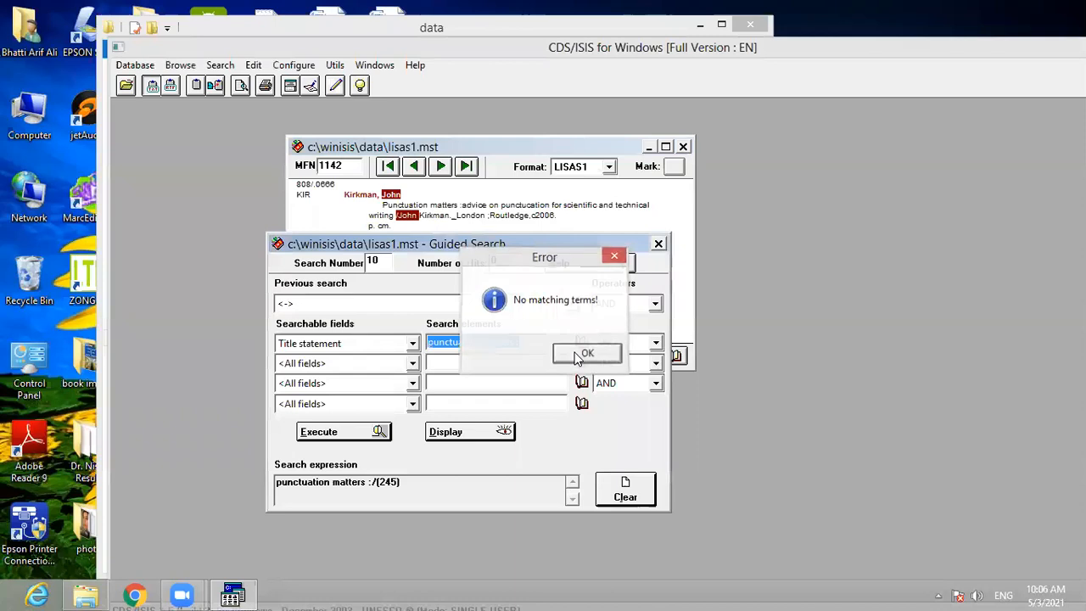
Bring the lisas1.mst record window to the front and close the database.
{"action": "left_click", "coordinate": [493, 146]}
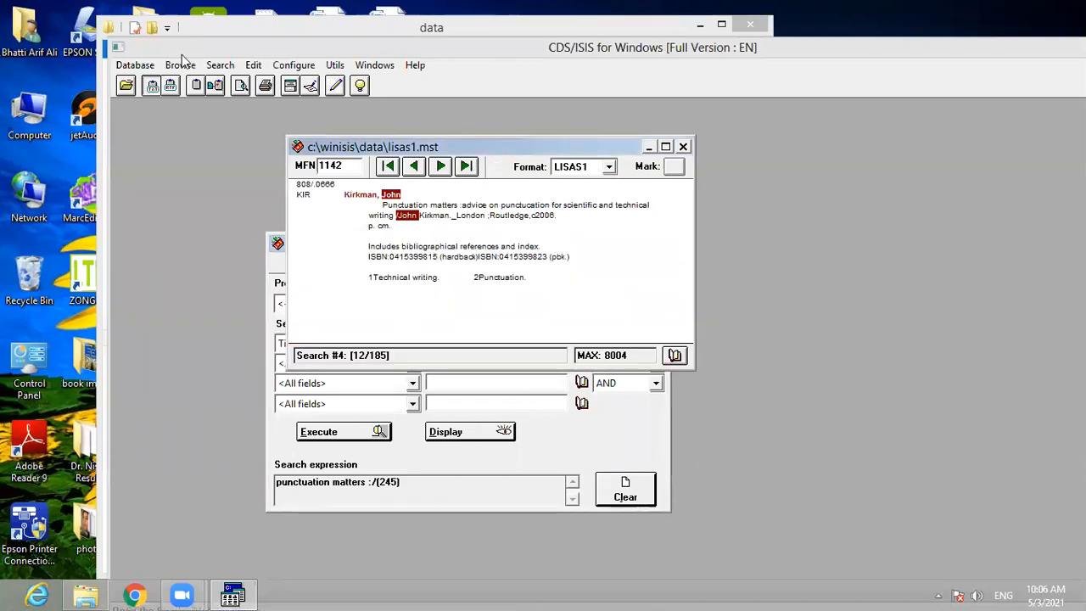
{"action": "left_click", "coordinate": [136, 65]}
{"action": "left_click", "coordinate": [140, 112]}
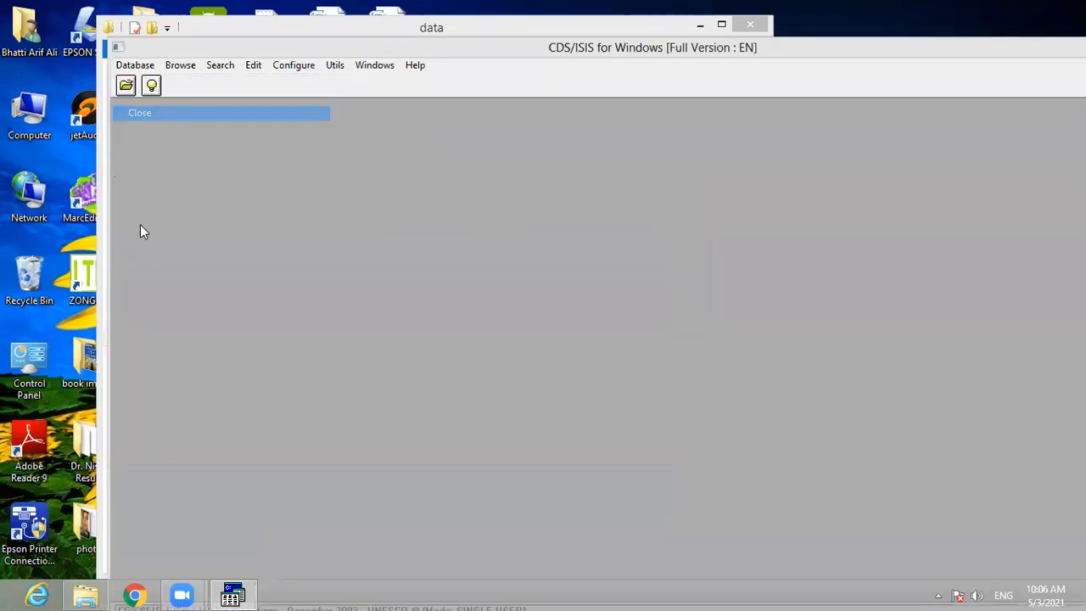
In the LISAS1 FST file in the winisis data folder, set the field 245 indexing technique to 4, save and close the file.
{"action": "left_click", "coordinate": [85, 594]}
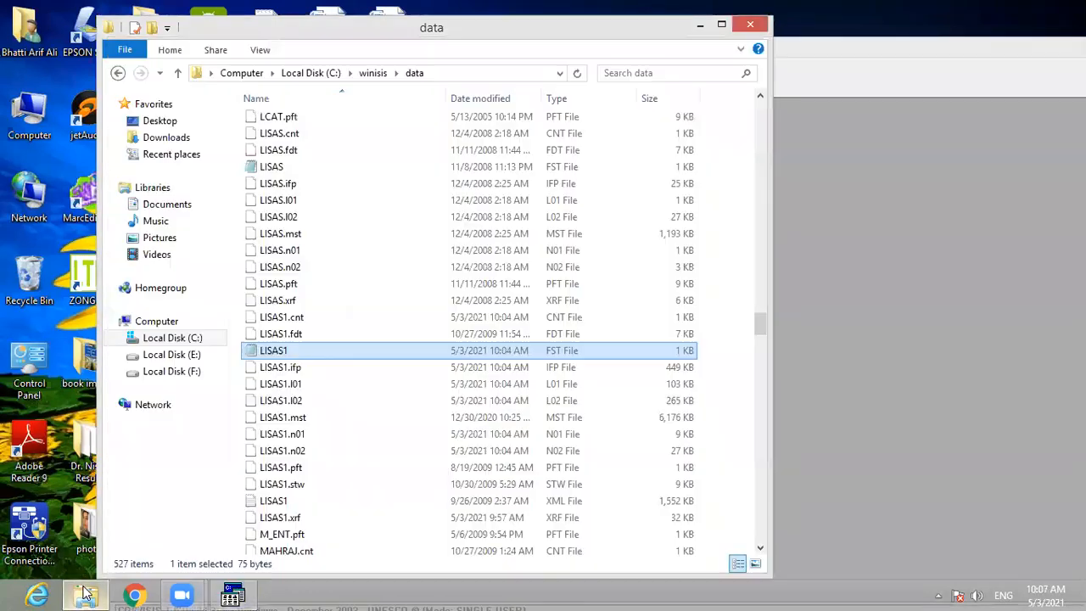
{"action": "double_click", "coordinate": [272, 350]}
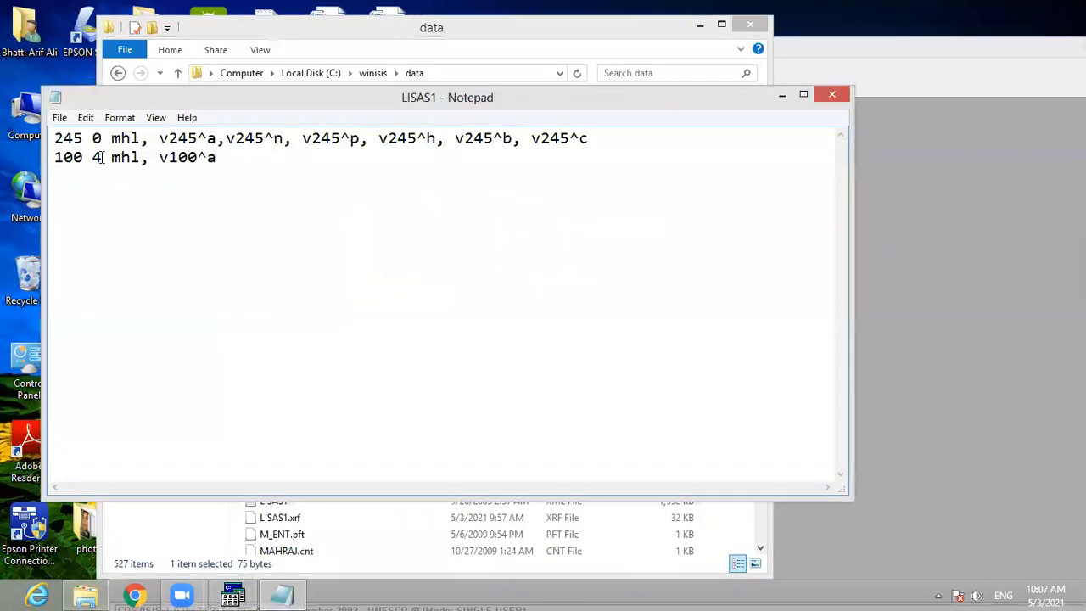
{"action": "key", "text": "BackSpace"}
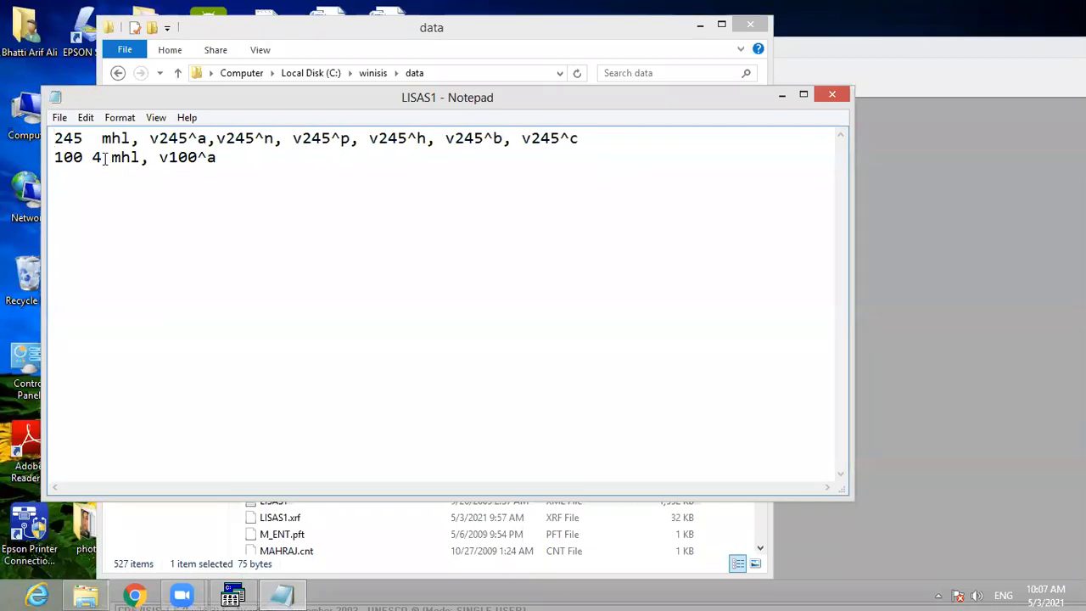
{"action": "type", "text": "4"}
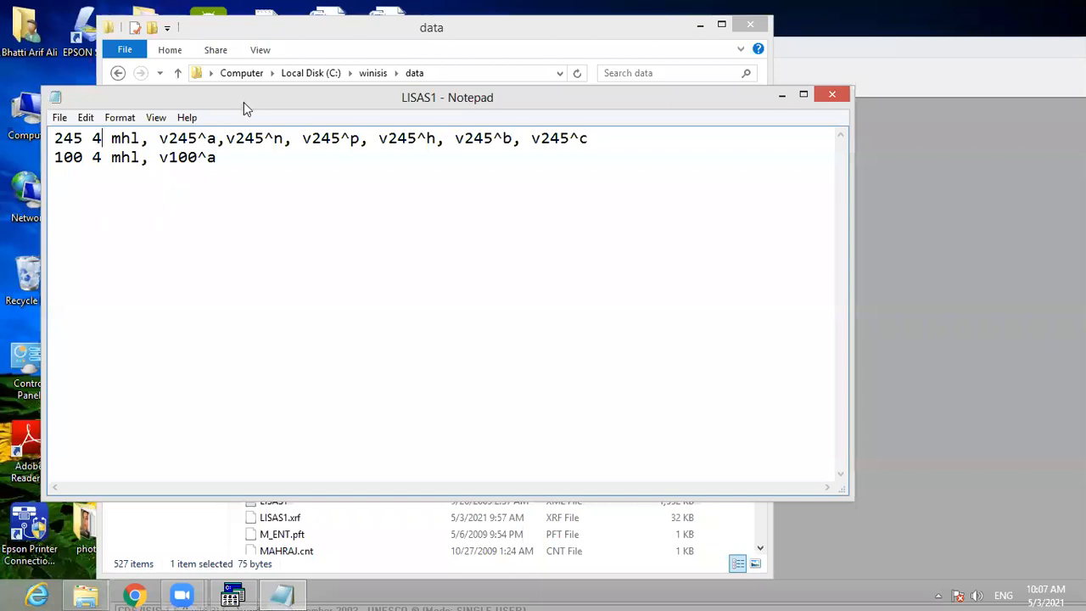
{"action": "left_click", "coordinate": [59, 117]}
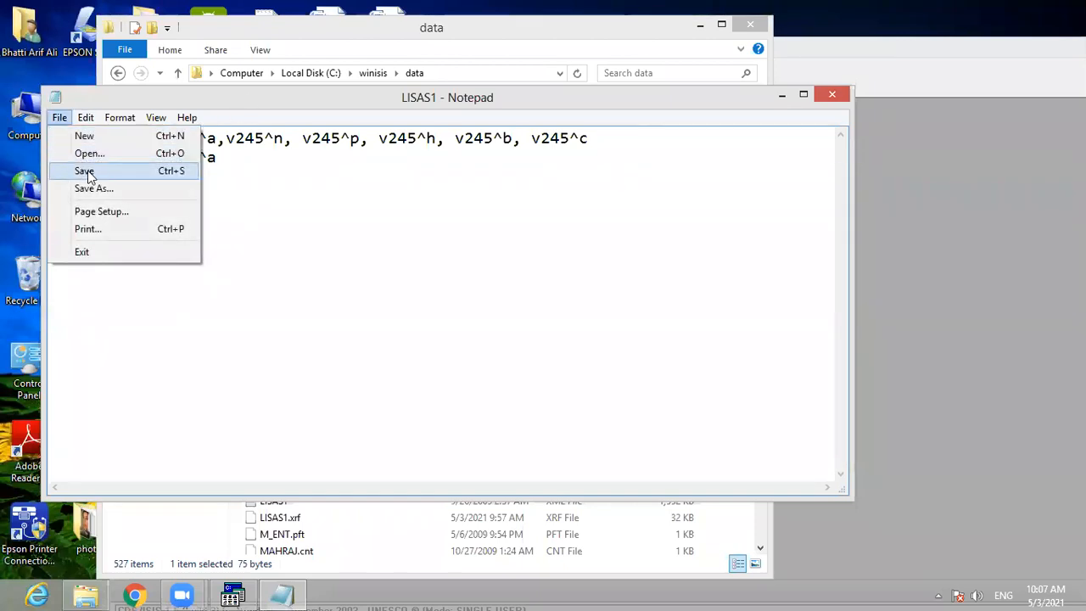
{"action": "left_click", "coordinate": [84, 171]}
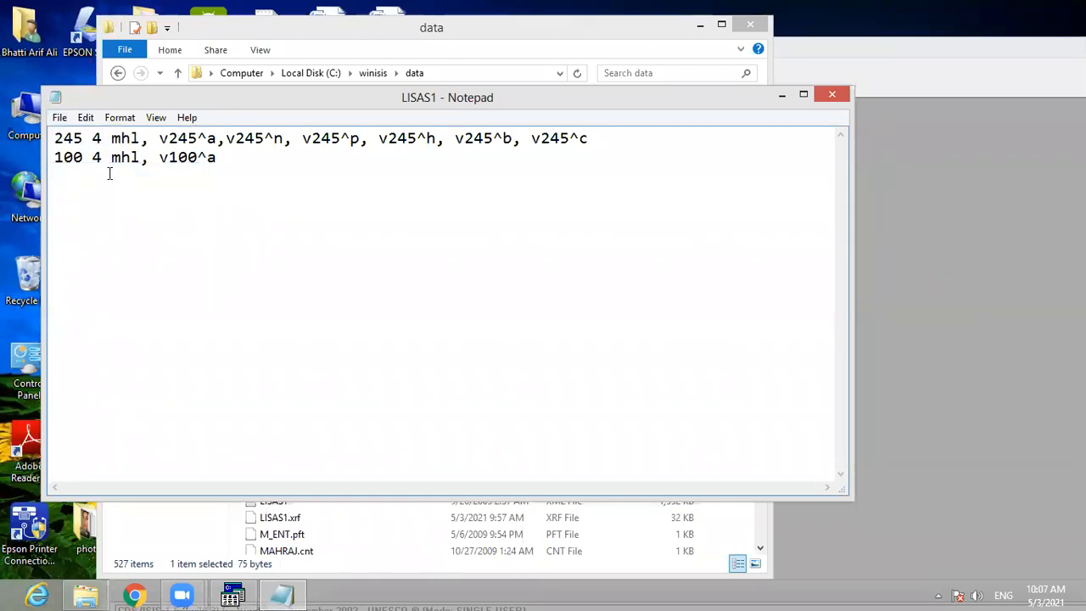
{"action": "left_click", "coordinate": [831, 94]}
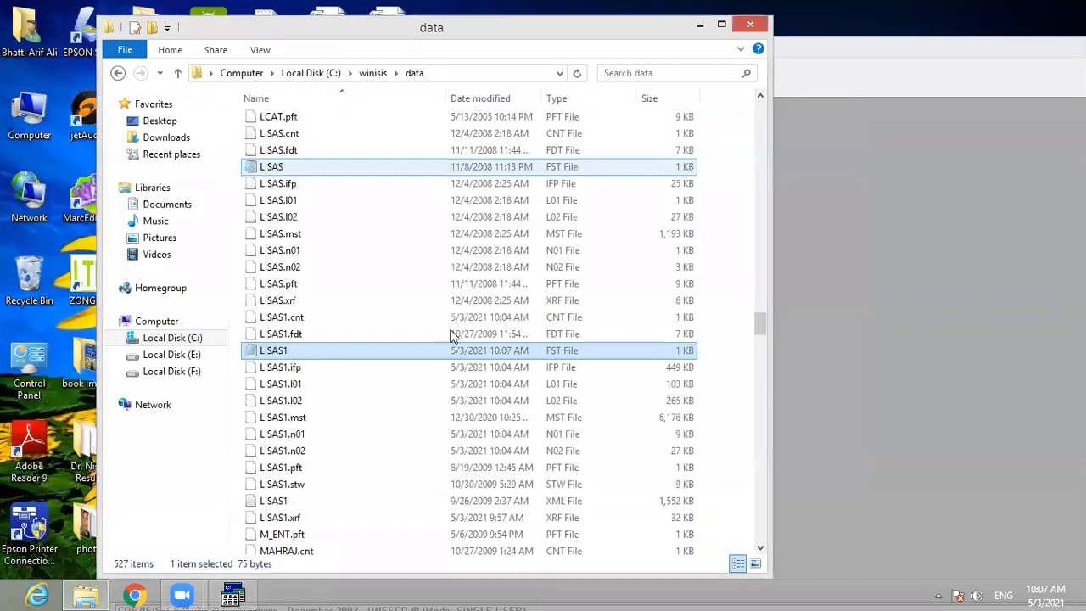
Return to CDS/ISIS and reopen the lisas1.mst database from the recently used databases.
{"action": "left_click", "coordinate": [835, 115]}
{"action": "left_click", "coordinate": [167, 65]}
{"action": "left_click", "coordinate": [134, 65]}
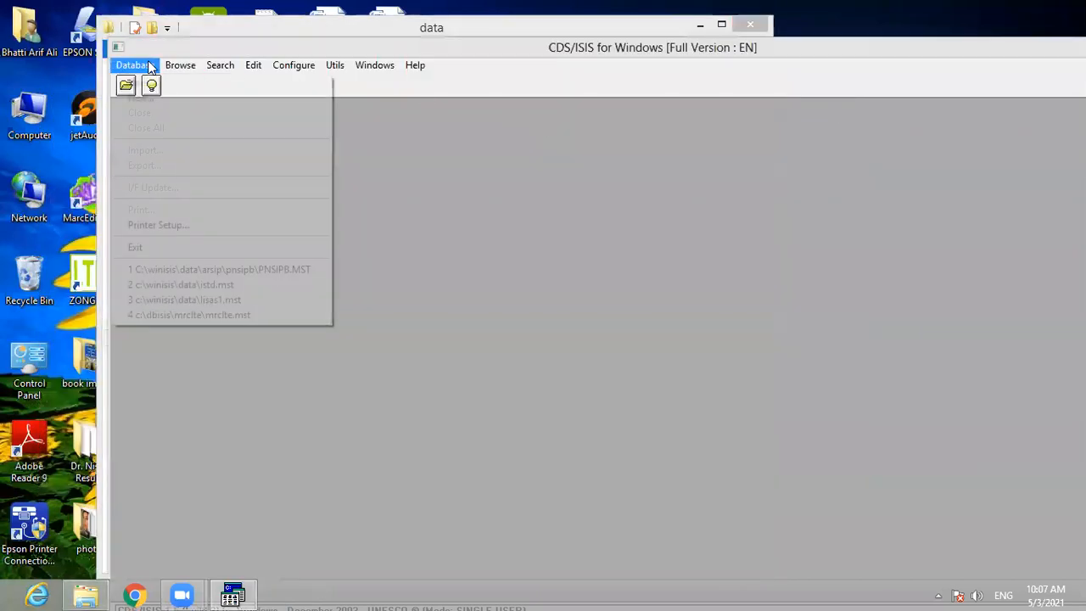
{"action": "left_click", "coordinate": [226, 299]}
Rebuild the lisas1 index with Full Inverted File Generation and close the progress window once it completes.
{"action": "left_click", "coordinate": [135, 65]}
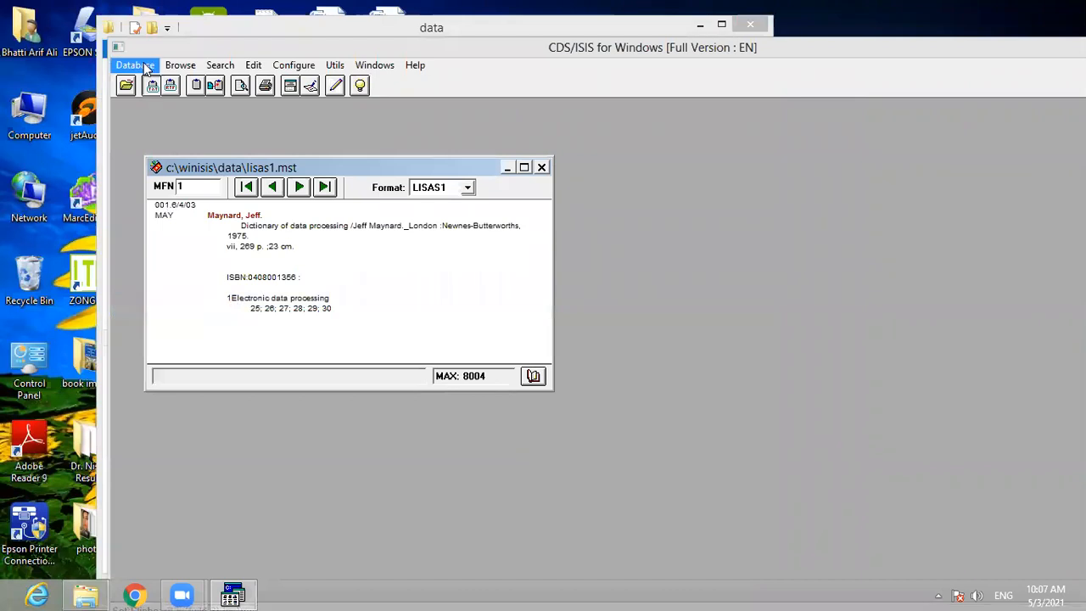
{"action": "left_click", "coordinate": [156, 190]}
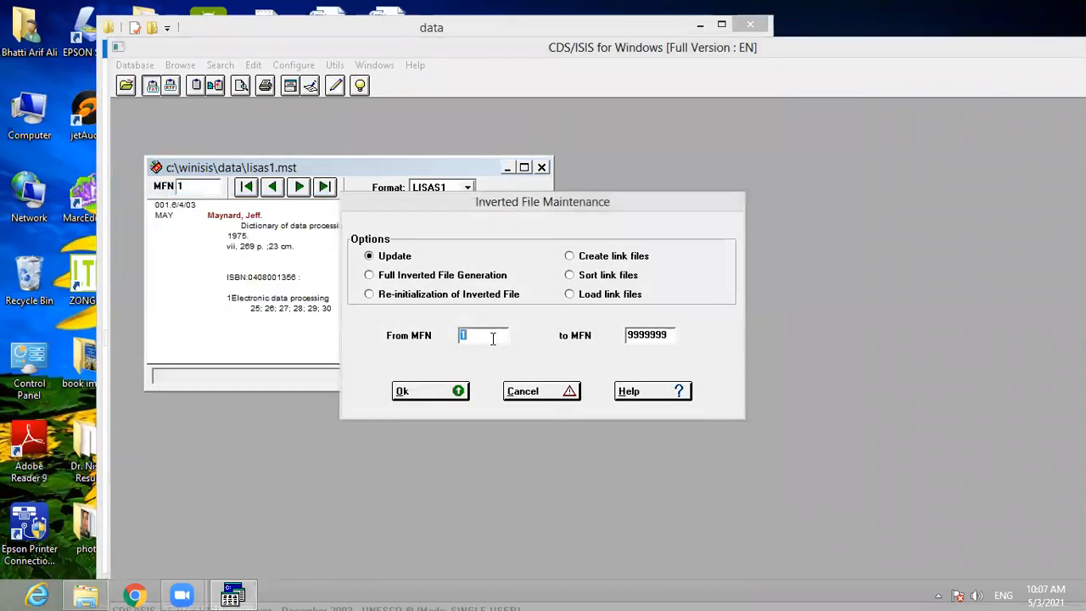
{"action": "left_click", "coordinate": [492, 281]}
{"action": "left_click", "coordinate": [427, 393]}
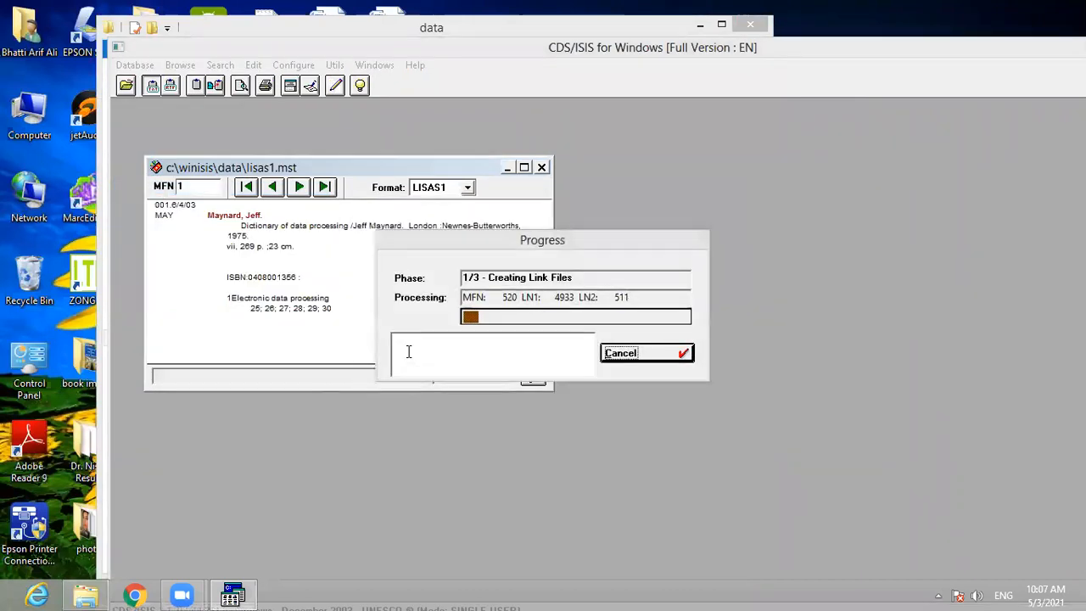
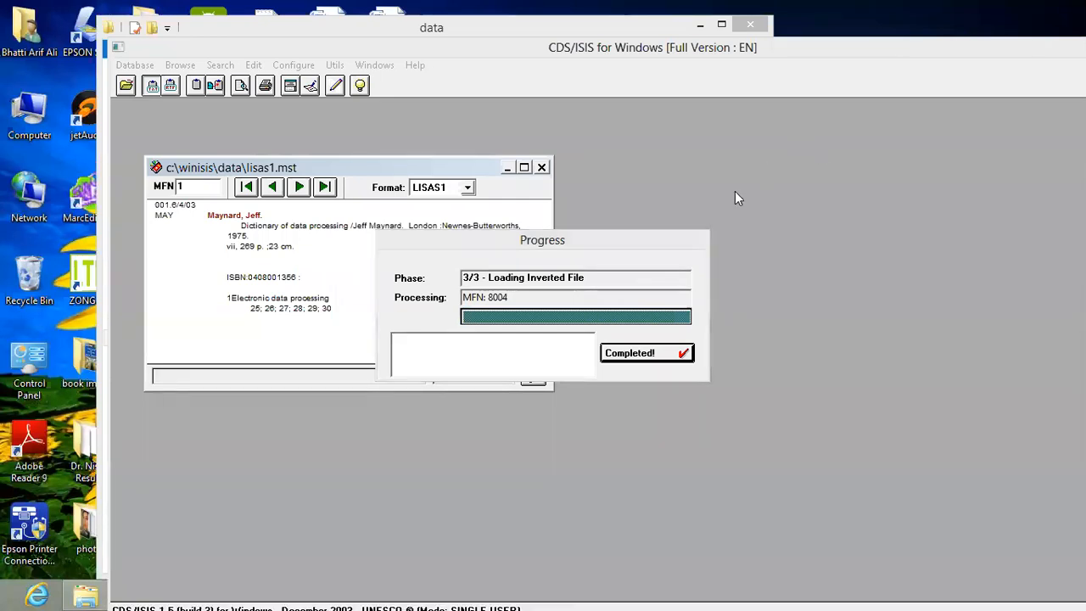
{"action": "left_click", "coordinate": [667, 352]}
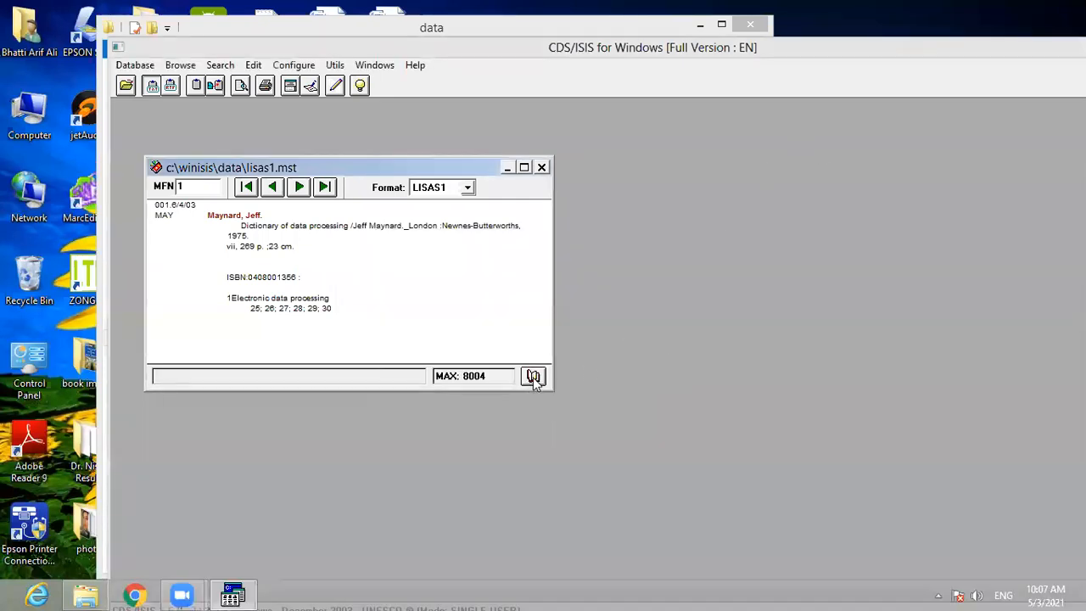
View the LISAS1 dictionary for all fields, close it, and shift the record window slightly.
{"action": "left_click", "coordinate": [533, 376]}
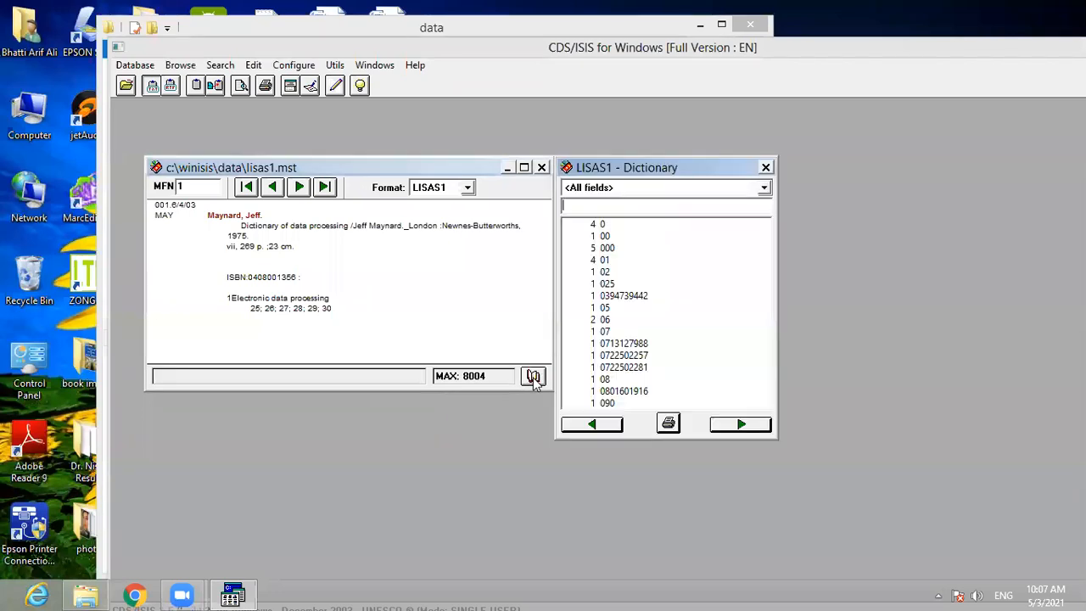
{"action": "left_click", "coordinate": [765, 167]}
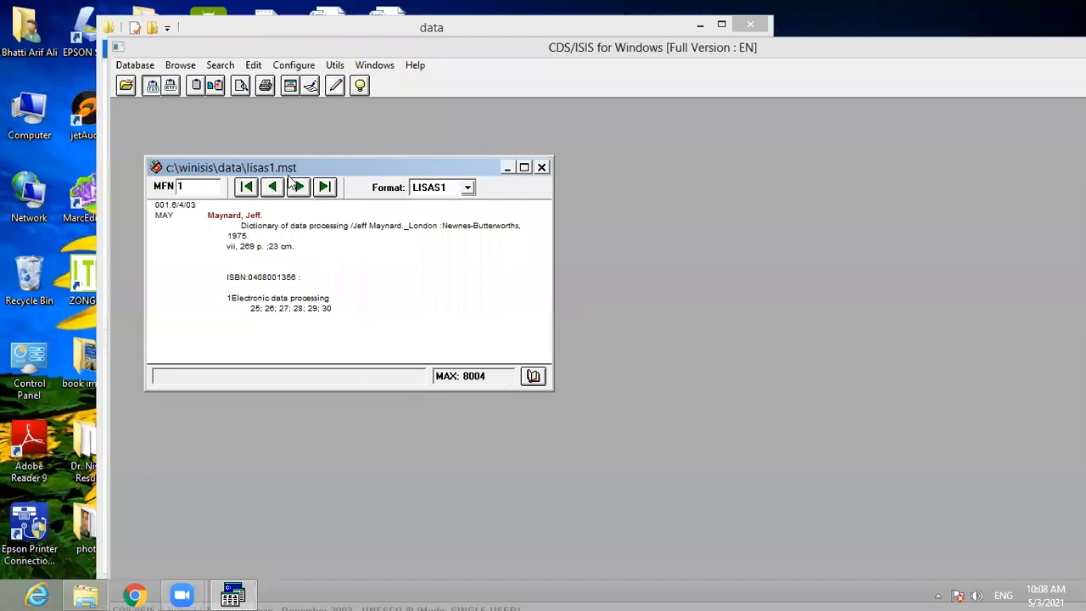
{"action": "left_click_drag", "start_coordinate": [318, 168], "coordinate": [357, 168]}
Run a guided search of the Title statement field for "management" and display the matching records.
{"action": "left_click", "coordinate": [220, 65]}
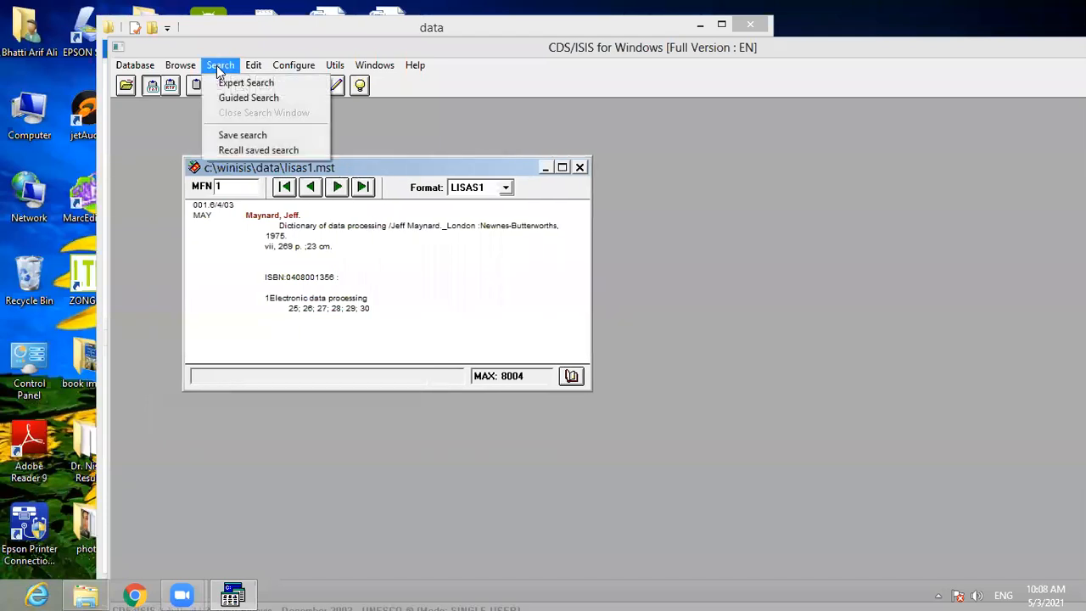
{"action": "left_click", "coordinate": [236, 100]}
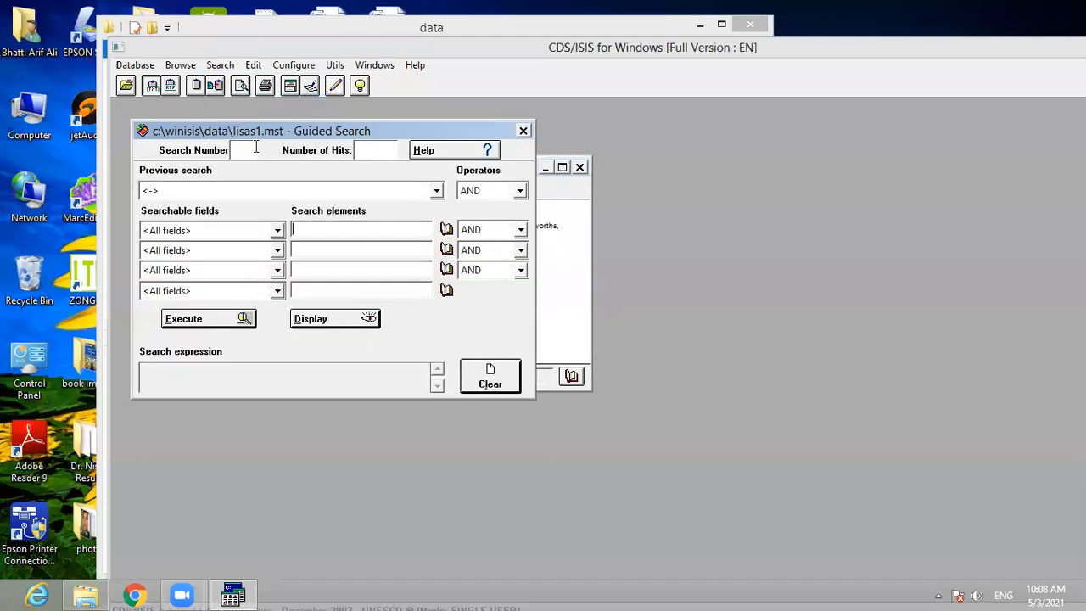
{"action": "left_click", "coordinate": [277, 230]}
{"action": "left_click", "coordinate": [204, 269]}
{"action": "type", "text": "manag"}
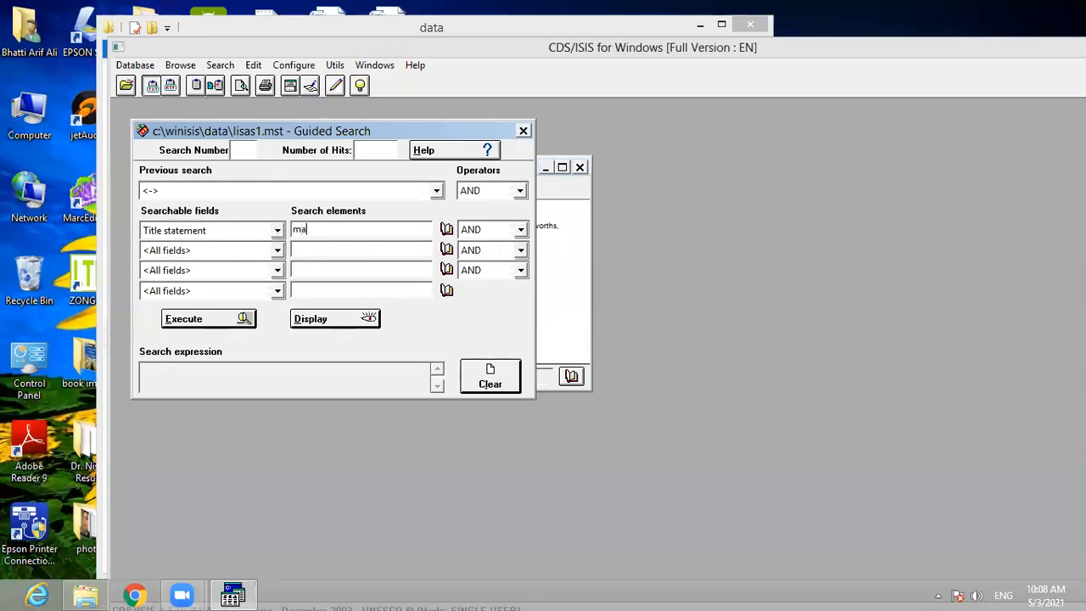
{"action": "type", "text": "ement"}
{"action": "left_click", "coordinate": [205, 321]}
{"action": "left_click", "coordinate": [312, 321]}
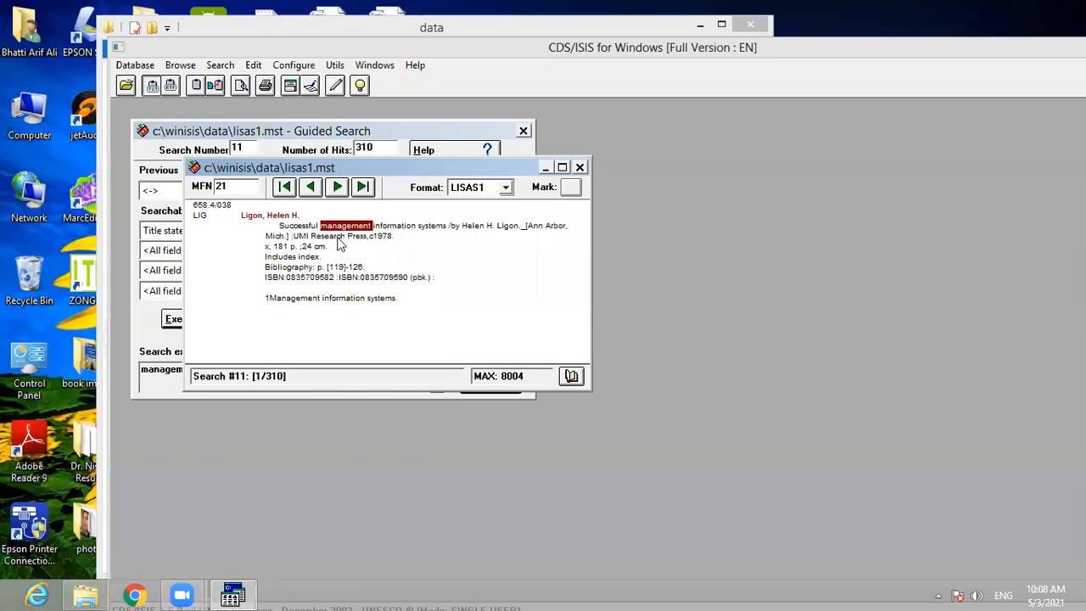
Move the results window aside and browse forward through the records matching "management", examining the highlighted term in each.
{"action": "left_click_drag", "start_coordinate": [335, 169], "coordinate": [443, 185]}
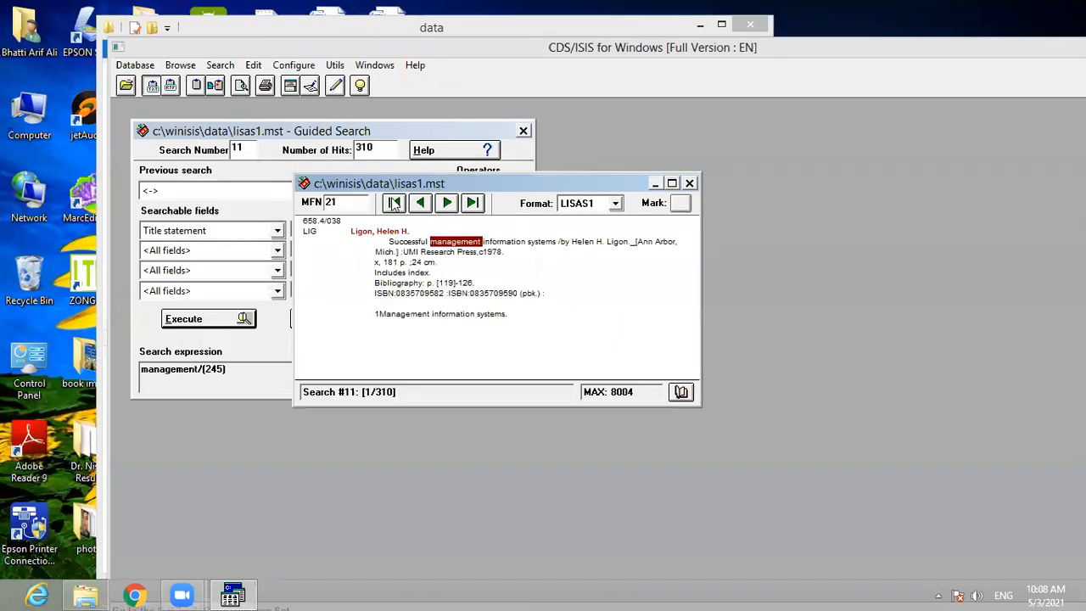
{"action": "left_click", "coordinate": [447, 202]}
{"action": "left_click", "coordinate": [447, 201]}
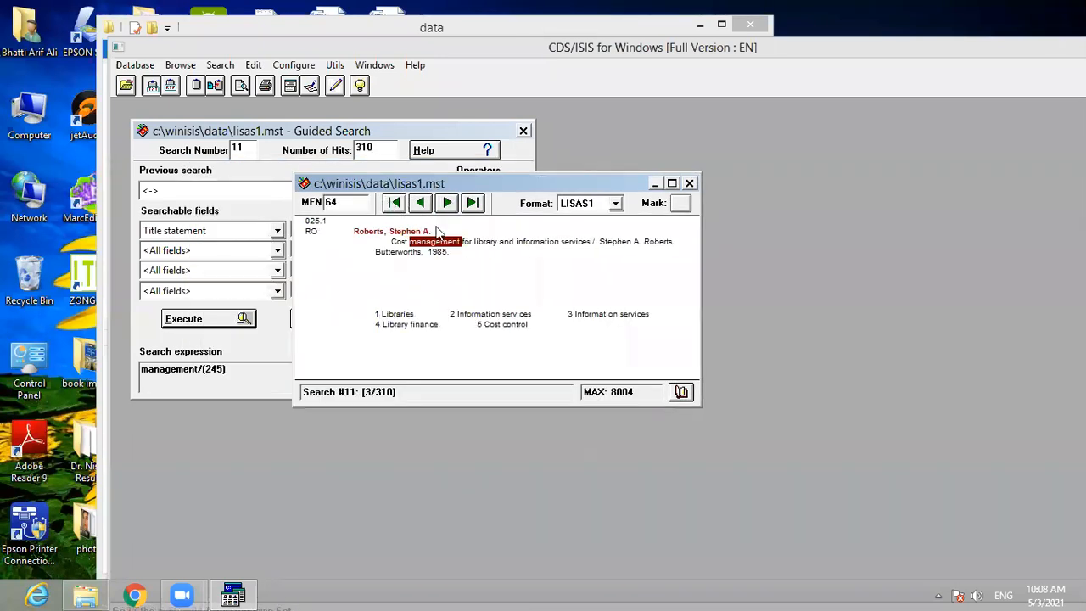
{"action": "left_click", "coordinate": [447, 202]}
{"action": "left_click", "coordinate": [447, 201]}
{"action": "left_click", "coordinate": [447, 202]}
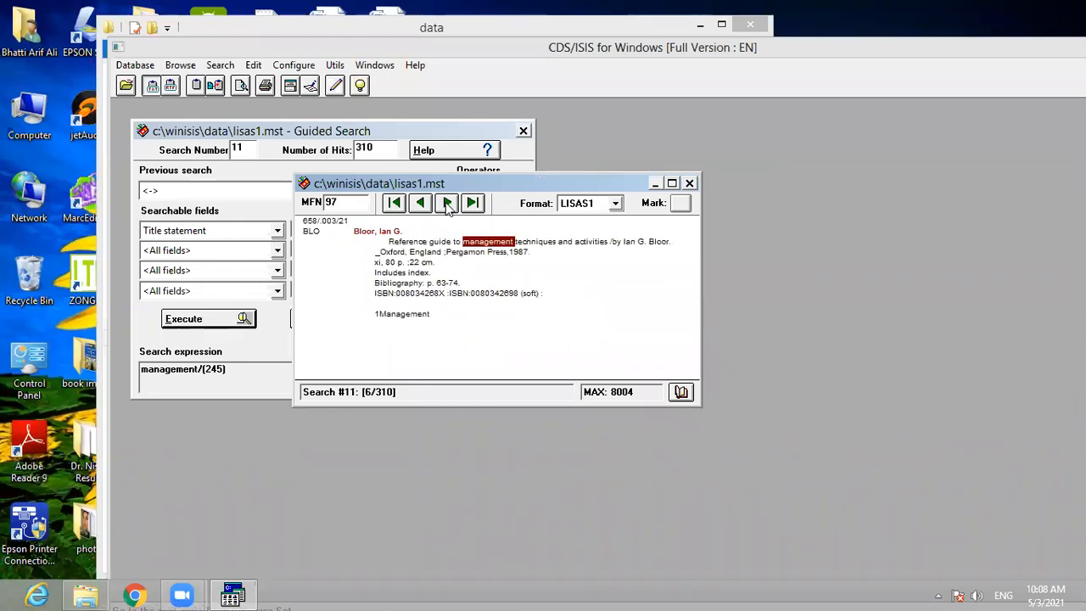
{"action": "left_click", "coordinate": [447, 202]}
{"action": "left_click", "coordinate": [447, 202]}
{"action": "left_click", "coordinate": [447, 202]}
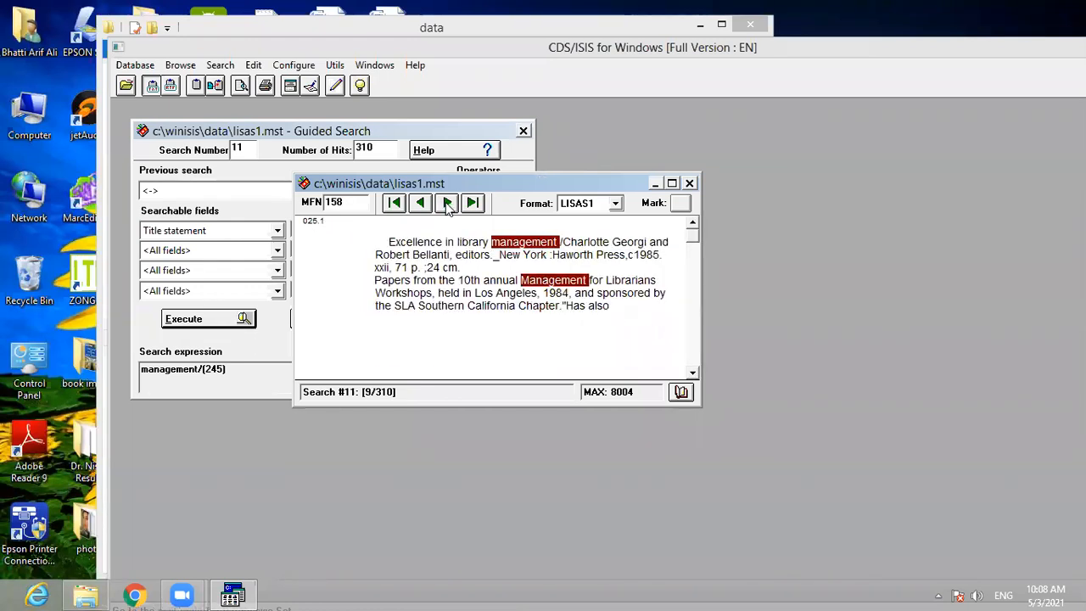
{"action": "left_click", "coordinate": [447, 202]}
{"action": "left_click", "coordinate": [447, 202]}
{"action": "left_click", "coordinate": [447, 202]}
{"action": "left_click", "coordinate": [447, 202]}
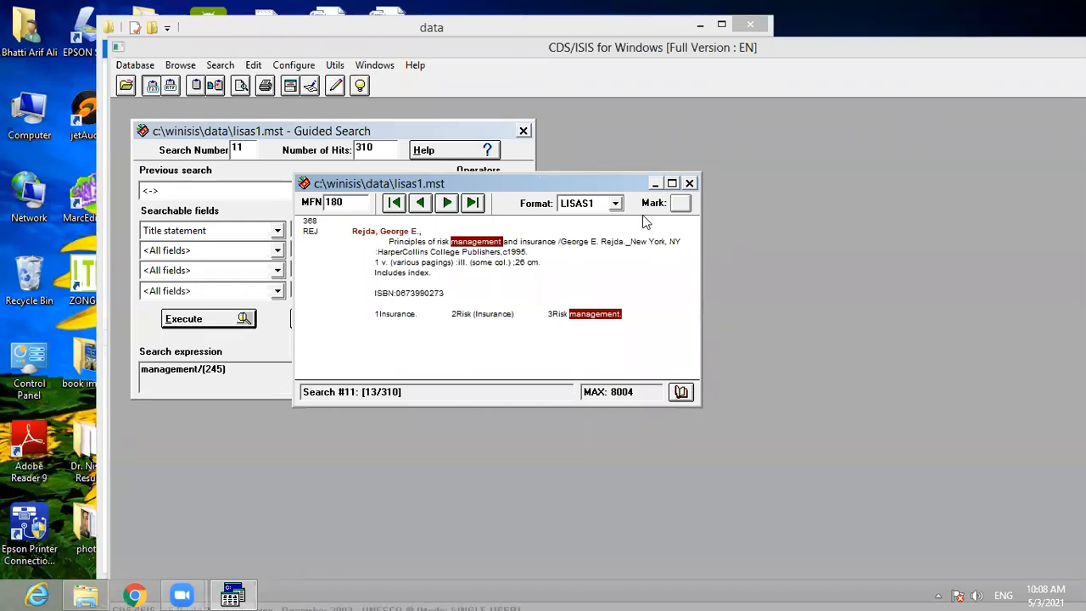
Mark the displayed record, MFN 180, and shift the record window slightly so it overlaps the search form differently.
{"action": "left_click", "coordinate": [680, 204]}
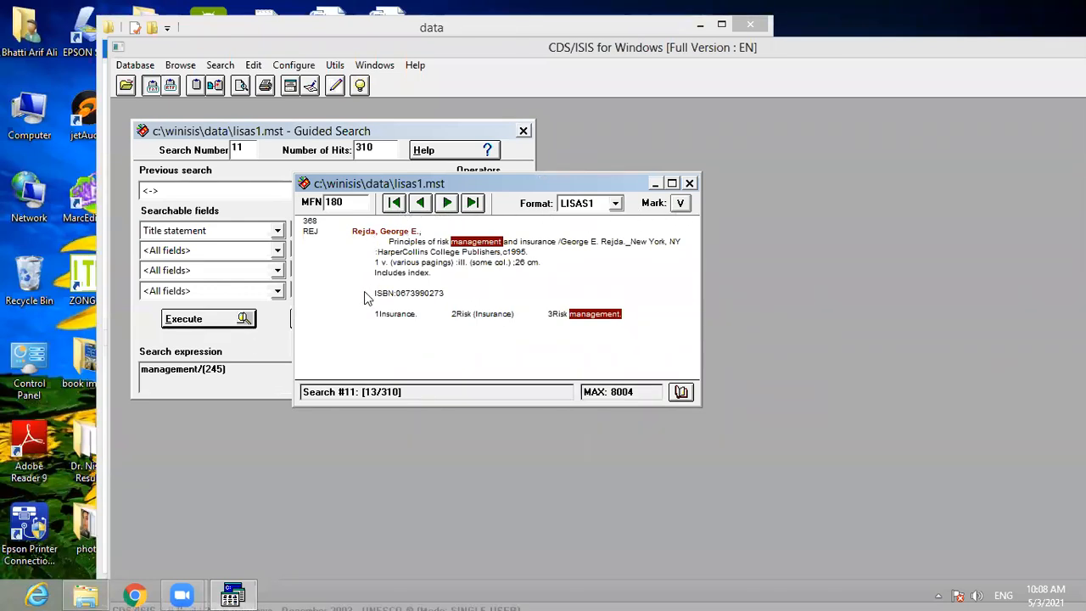
{"action": "left_click_drag", "start_coordinate": [367, 190], "coordinate": [369, 149]}
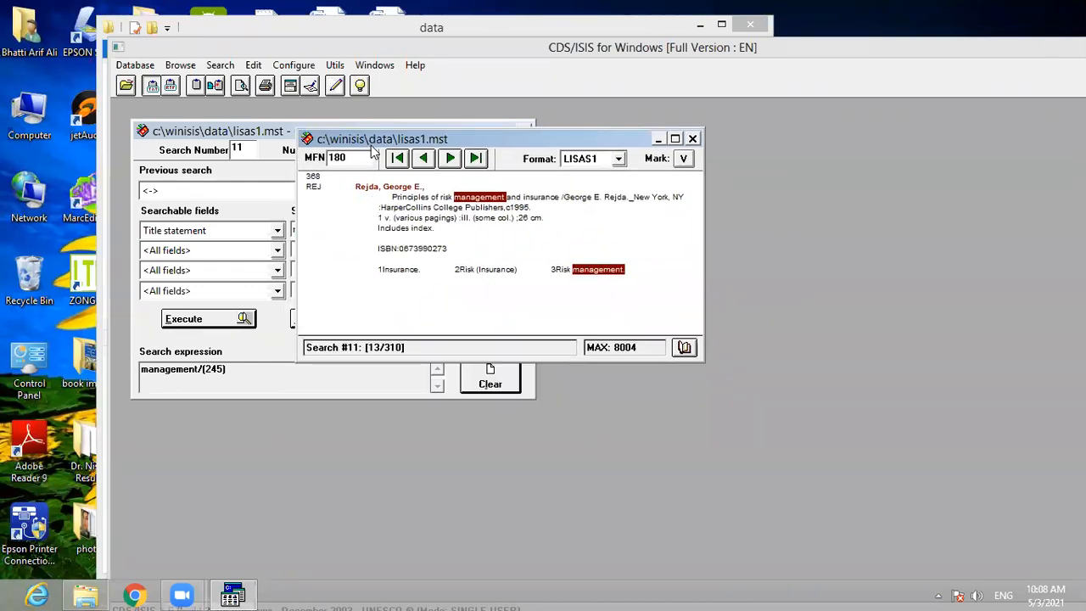
Run a guided search of the Title statement field for "Library" and display the matching records.
{"action": "left_click", "coordinate": [231, 230]}
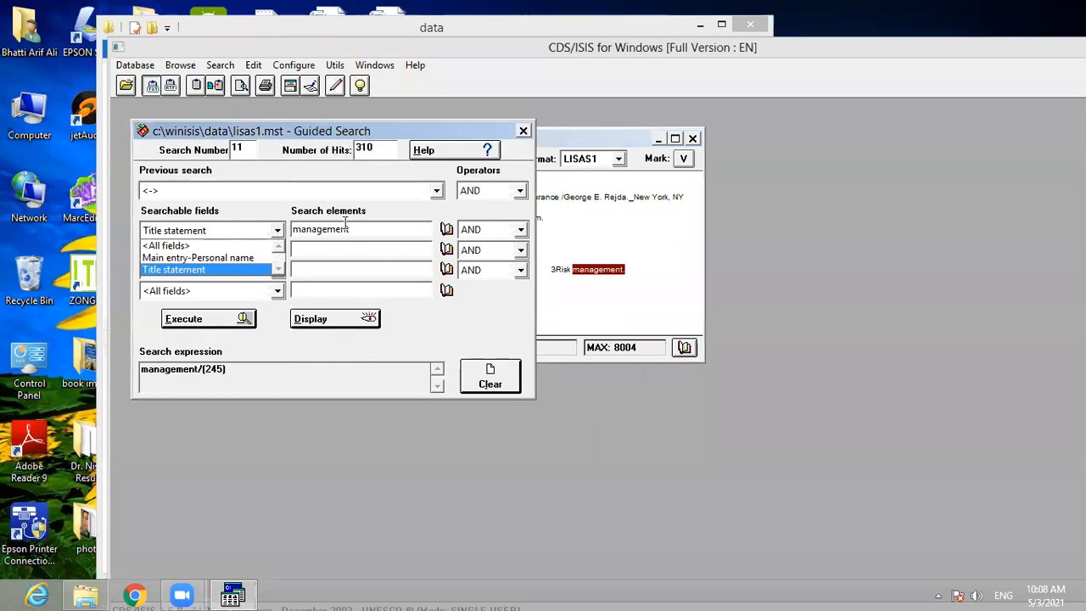
{"action": "left_click", "coordinate": [241, 231]}
{"action": "type", "text": "Library"}
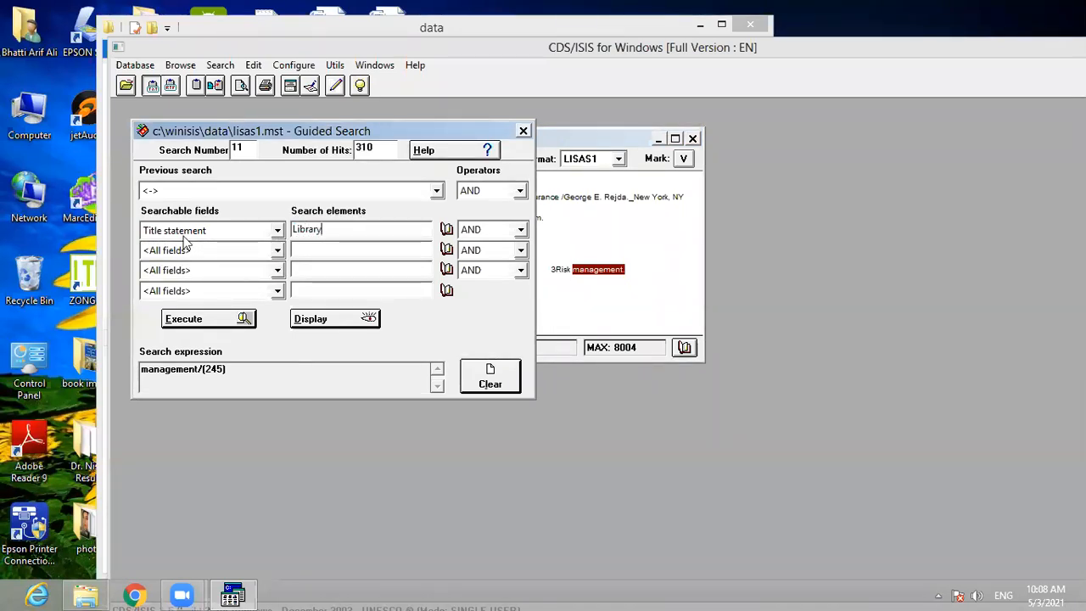
{"action": "left_click", "coordinate": [194, 328]}
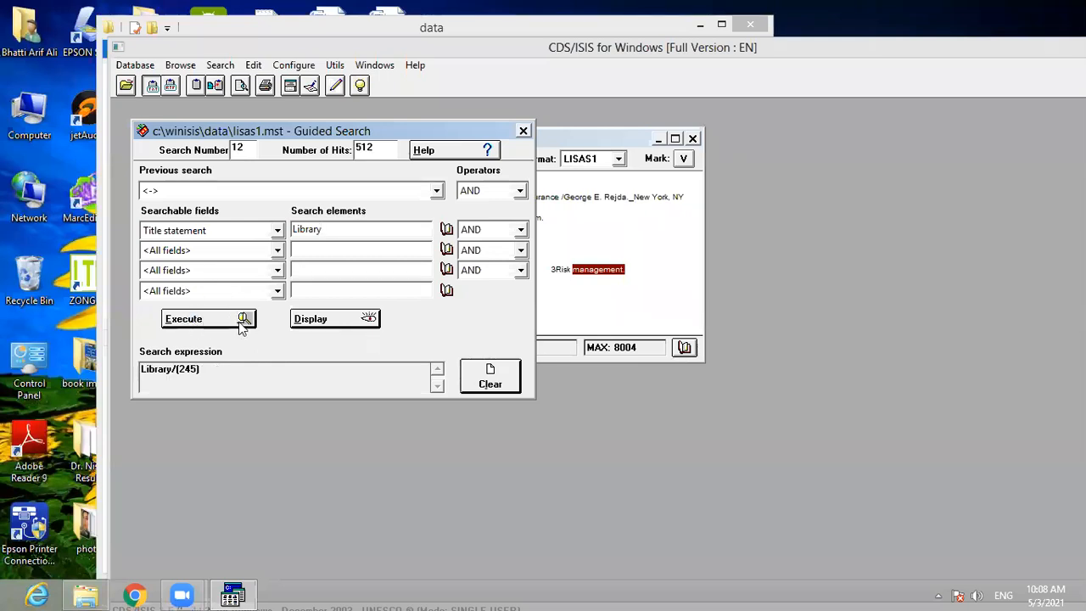
{"action": "left_click", "coordinate": [331, 319]}
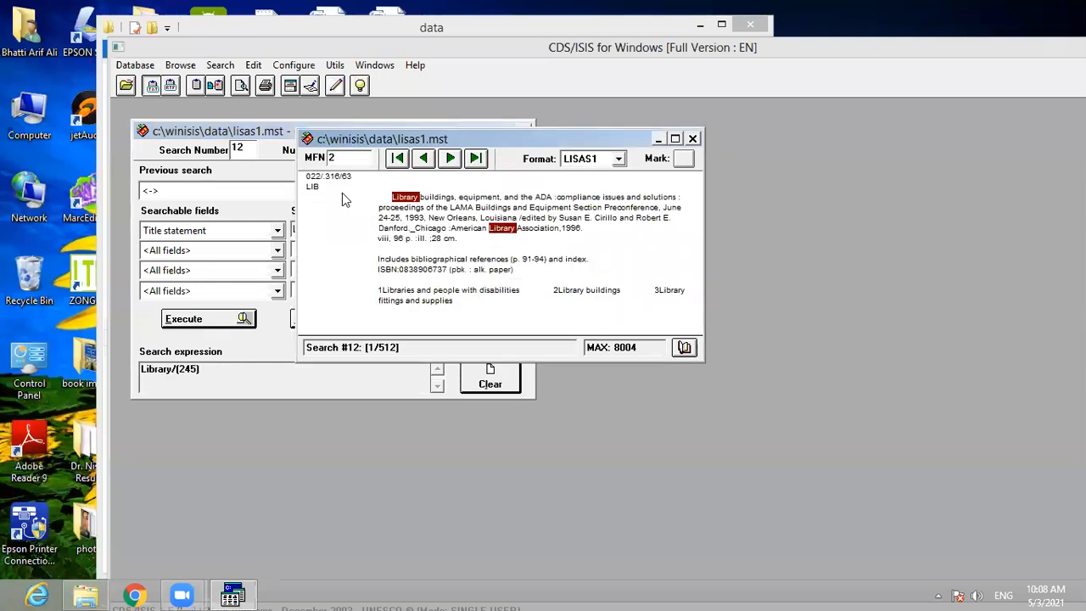
Browse forward through the records matching "Library", examining the highlighted term in each.
{"action": "left_click", "coordinate": [450, 159]}
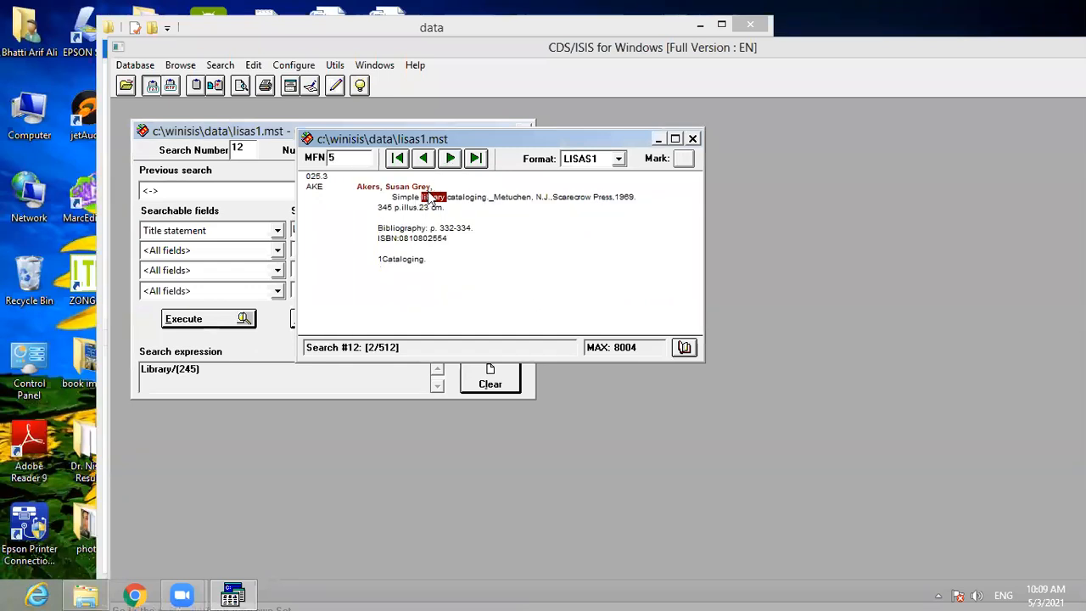
{"action": "left_click", "coordinate": [451, 158]}
{"action": "left_click", "coordinate": [450, 159]}
{"action": "left_click", "coordinate": [450, 158]}
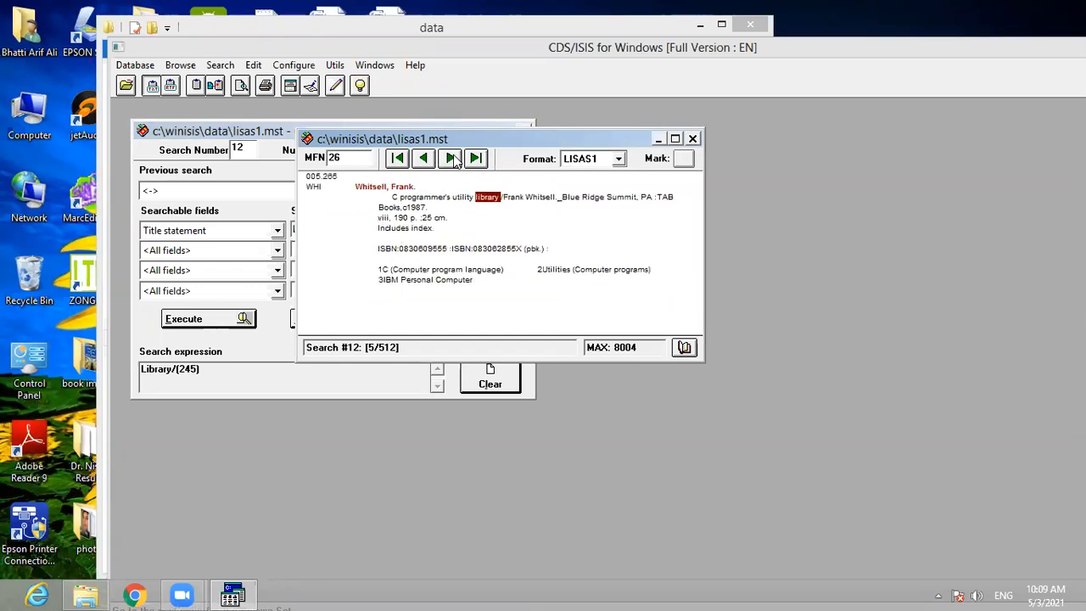
{"action": "left_click", "coordinate": [450, 159]}
{"action": "left_click", "coordinate": [451, 158]}
{"action": "left_click", "coordinate": [450, 158]}
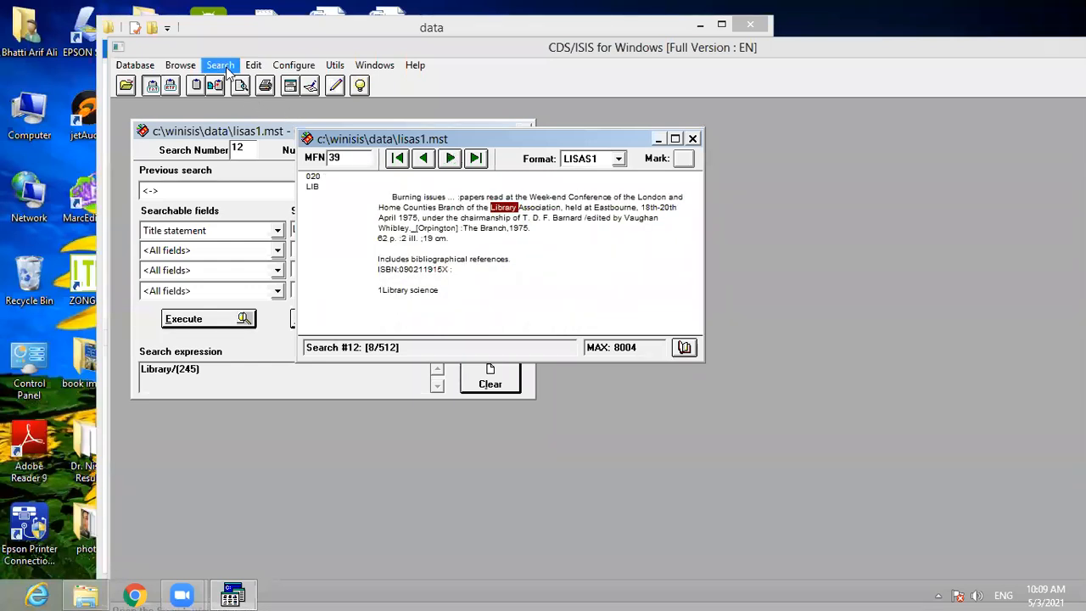
Open the list of earlier search results, look through the search history, and cancel it.
{"action": "left_click", "coordinate": [180, 68]}
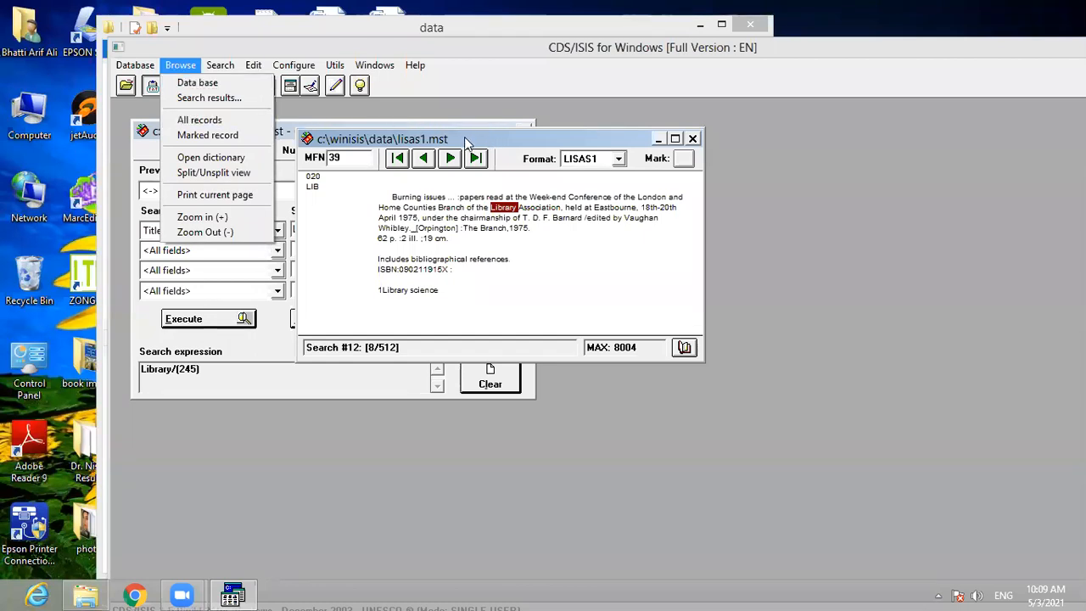
{"action": "left_click", "coordinate": [205, 98]}
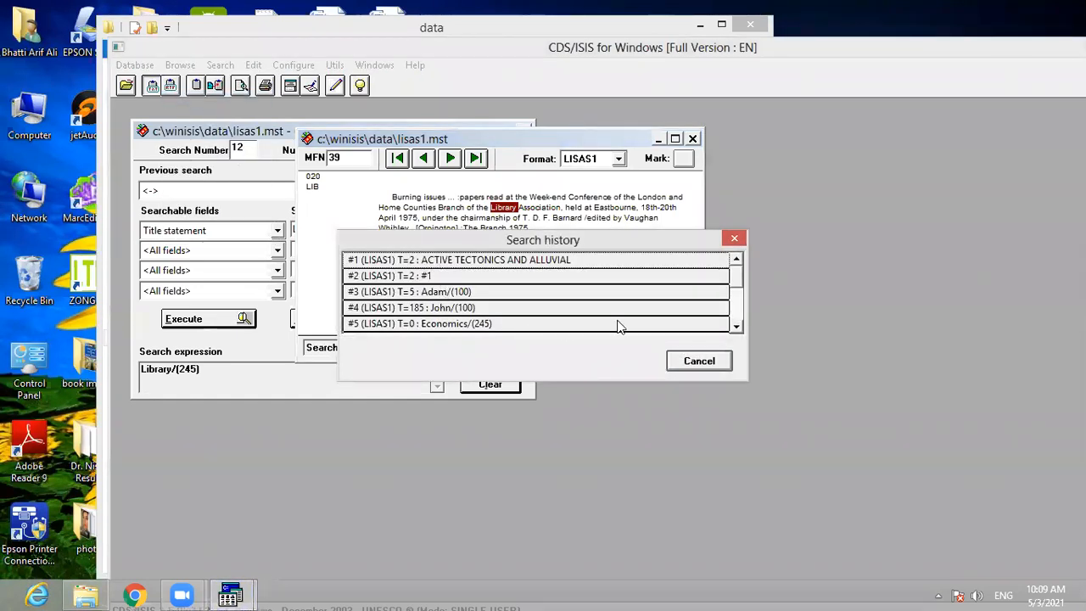
{"action": "double_click", "coordinate": [736, 328]}
{"action": "left_click", "coordinate": [735, 328]}
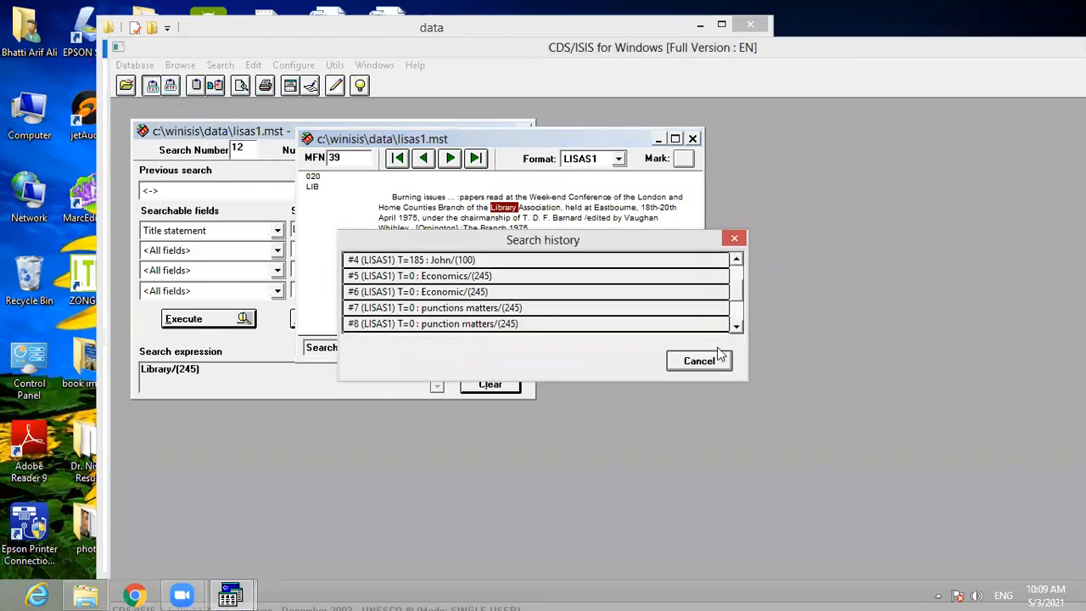
{"action": "left_click", "coordinate": [699, 361]}
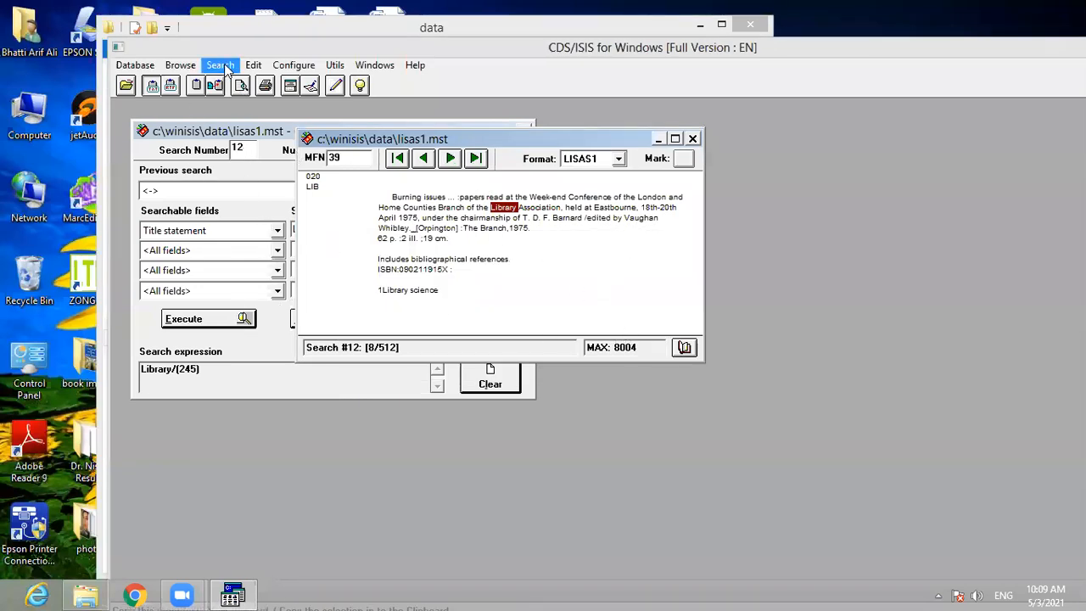
Start saving a search, look through the later entries in the search history, and cancel without choosing one.
{"action": "left_click", "coordinate": [176, 68]}
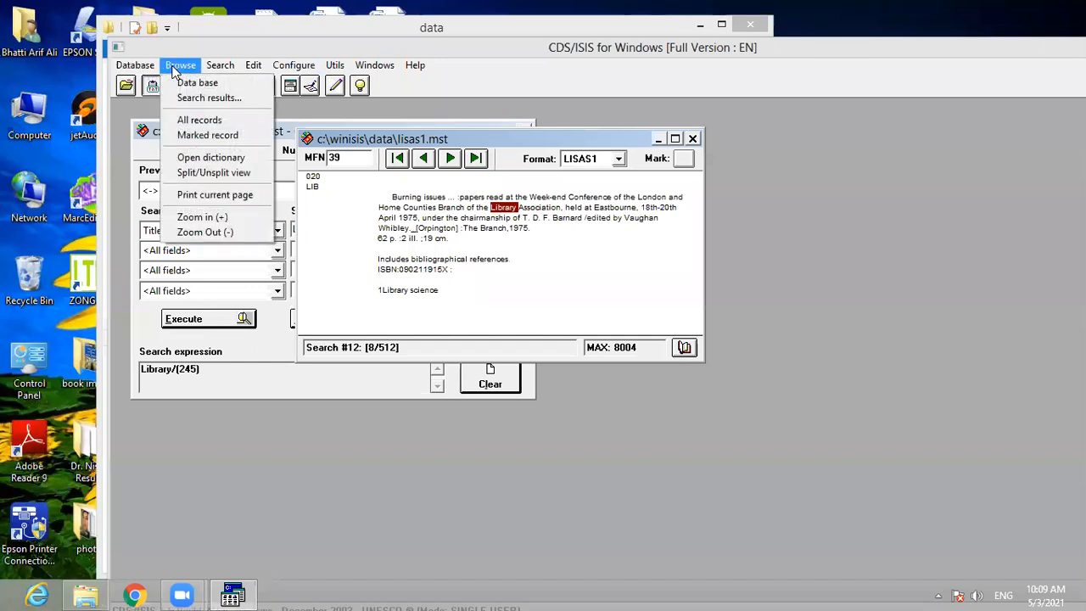
{"action": "mouse_move", "coordinate": [206, 71]}
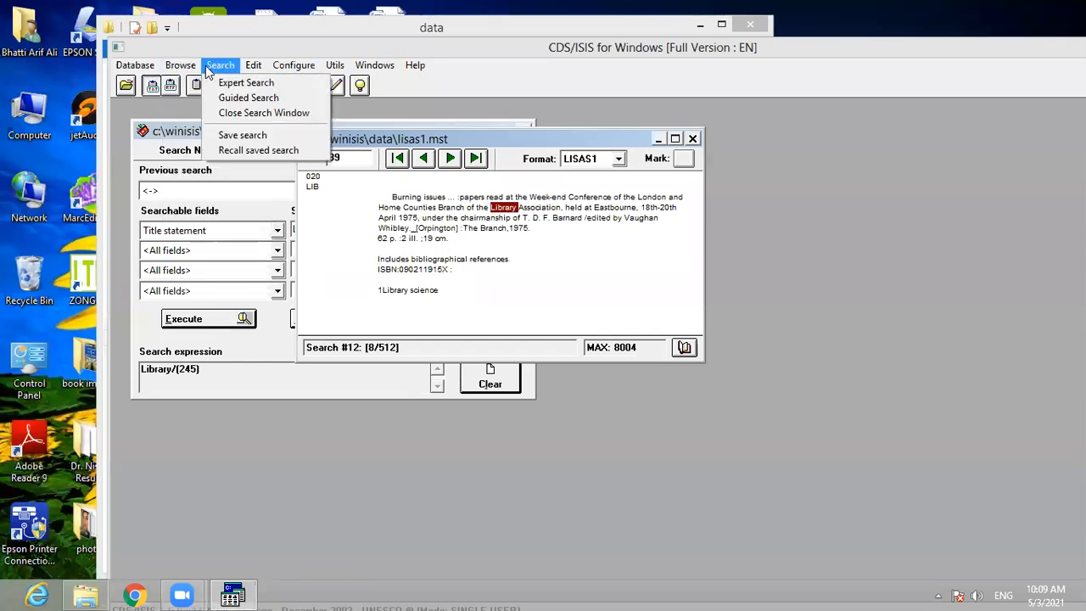
{"action": "left_click", "coordinate": [233, 136]}
{"action": "left_click", "coordinate": [737, 328]}
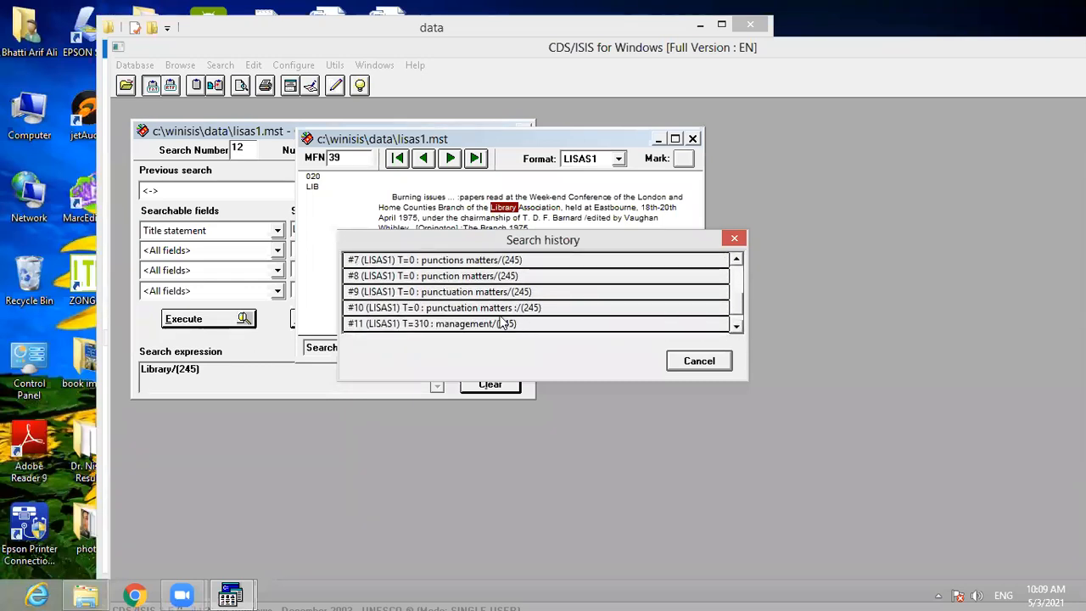
{"action": "left_click", "coordinate": [696, 365]}
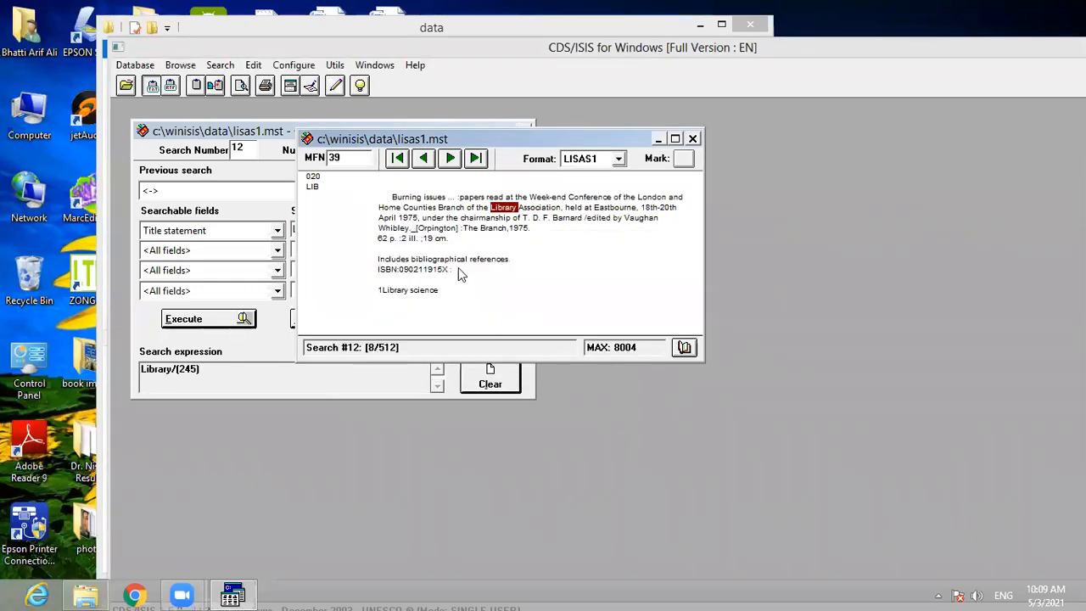
Close the Guided Search window and the LISAS1 database, and reopen c:\winisis\data\lisas1.mst from the recent databases.
{"action": "left_click_drag", "start_coordinate": [488, 140], "coordinate": [417, 140]}
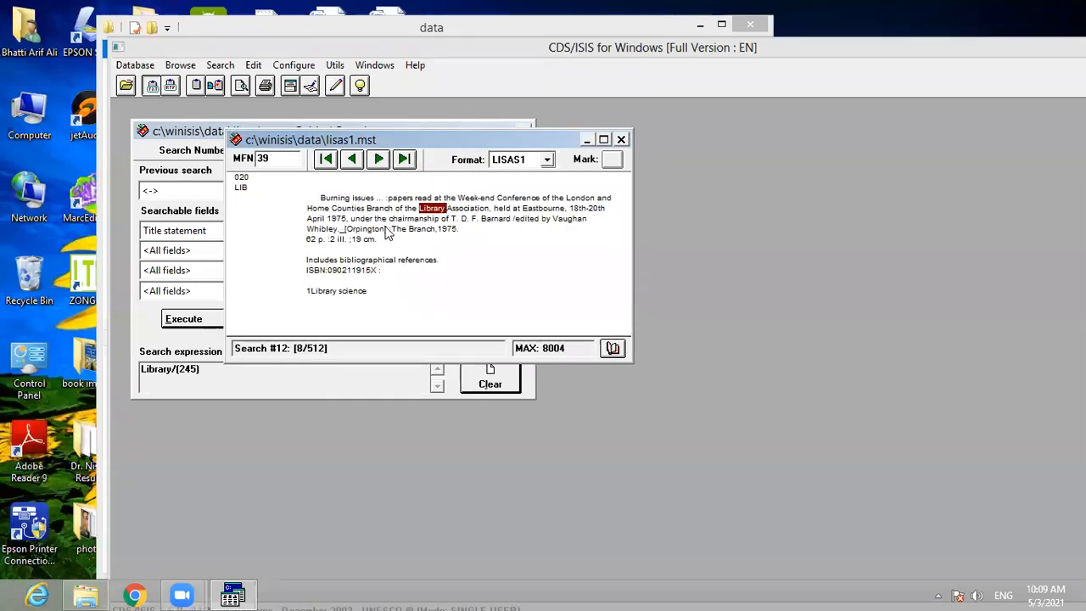
{"action": "left_click", "coordinate": [215, 139]}
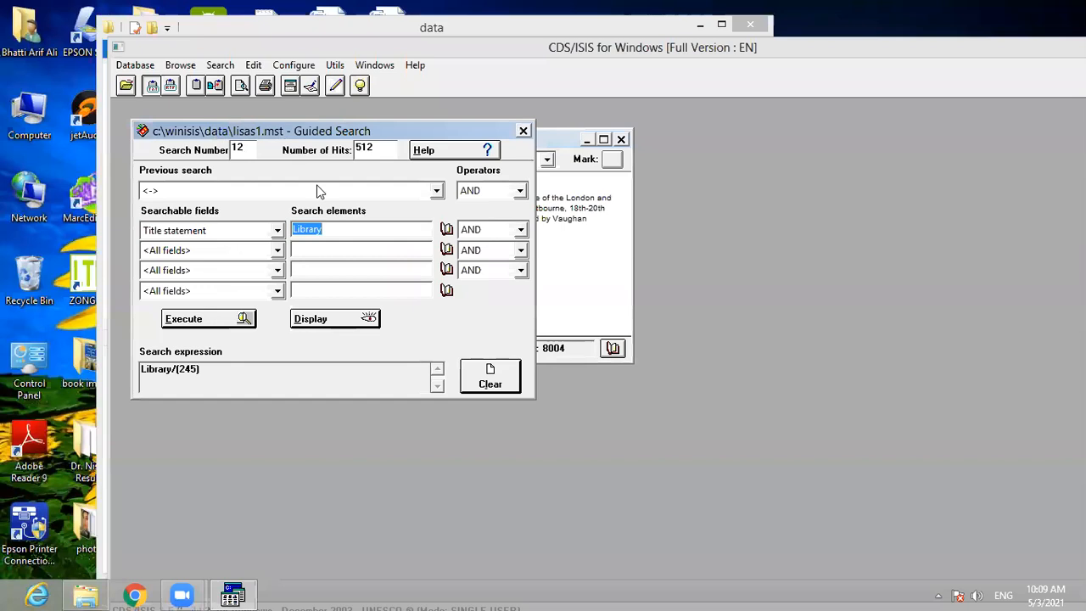
{"action": "left_click", "coordinate": [522, 131]}
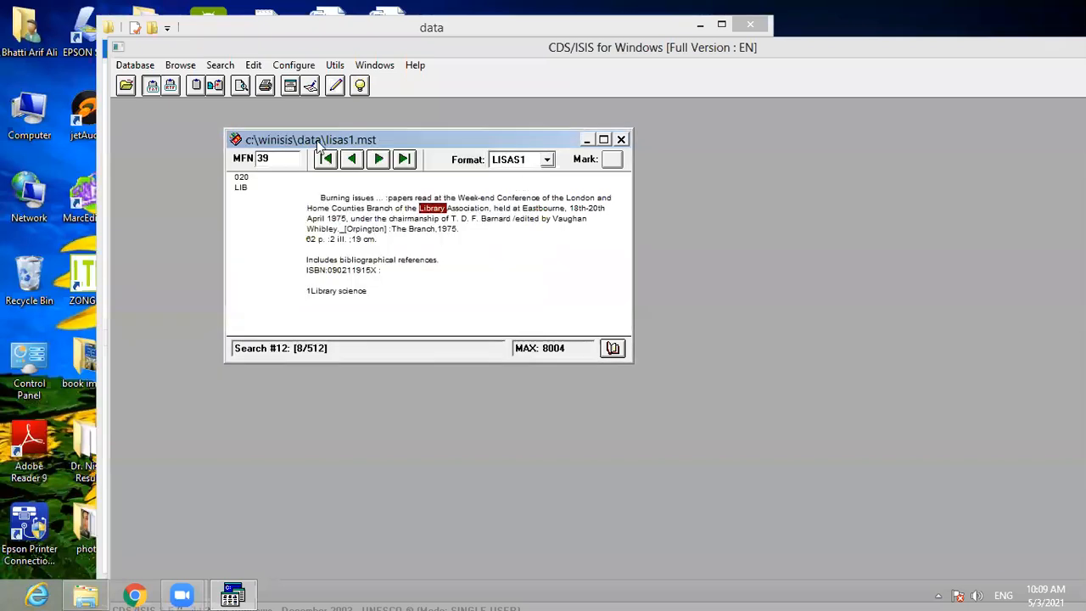
{"action": "left_click", "coordinate": [149, 65]}
{"action": "left_click", "coordinate": [145, 113]}
{"action": "left_click", "coordinate": [135, 66]}
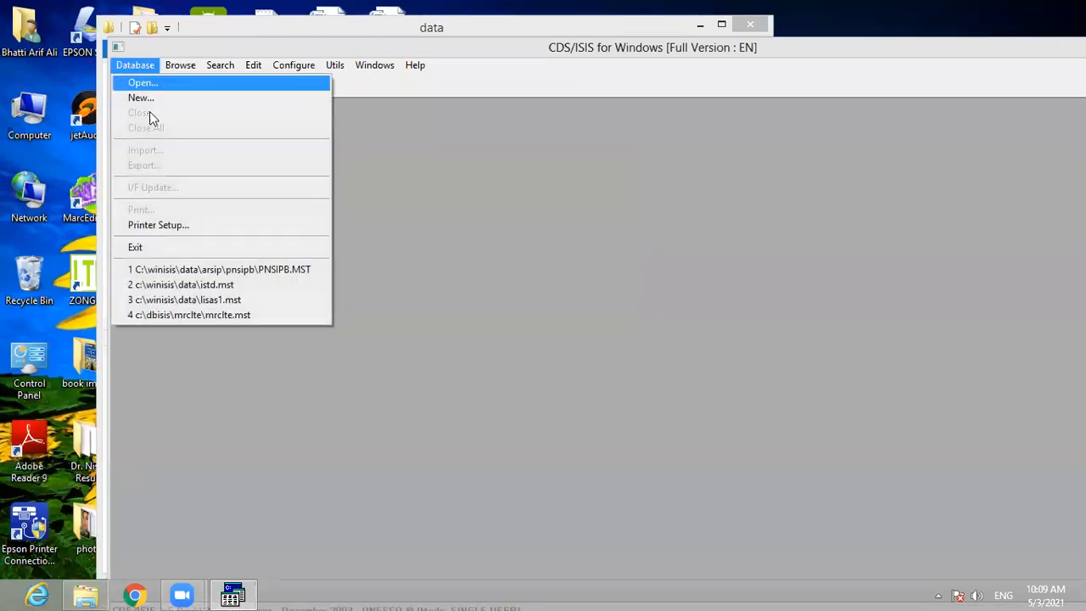
{"action": "left_click", "coordinate": [228, 298]}
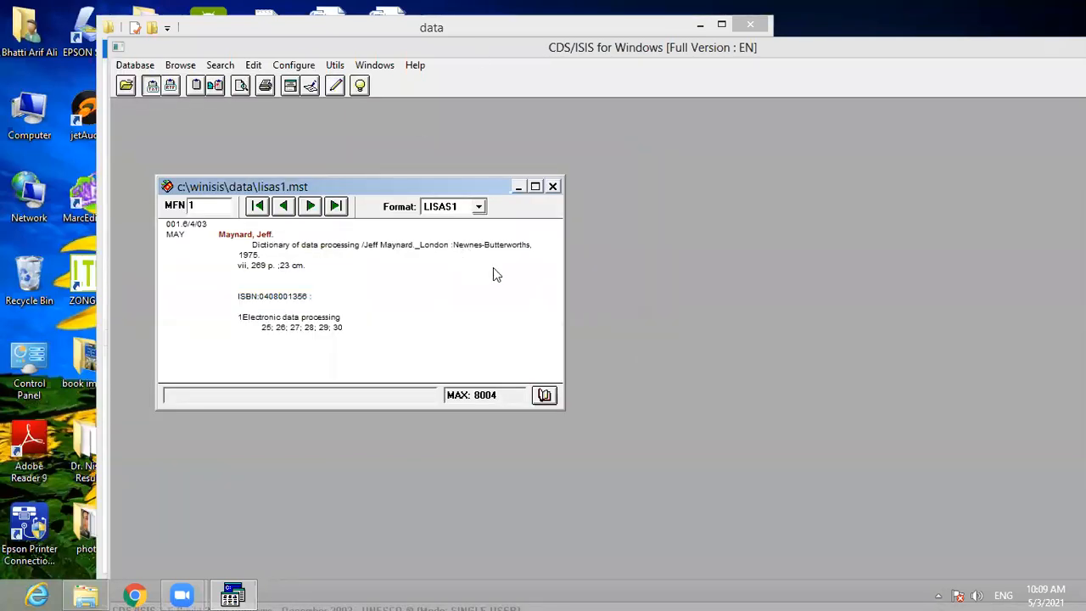
Open the LISAS1 dictionary for all fields, go to terms starting with "A", and select the personal-name term directly after AAM.
{"action": "left_click", "coordinate": [545, 396]}
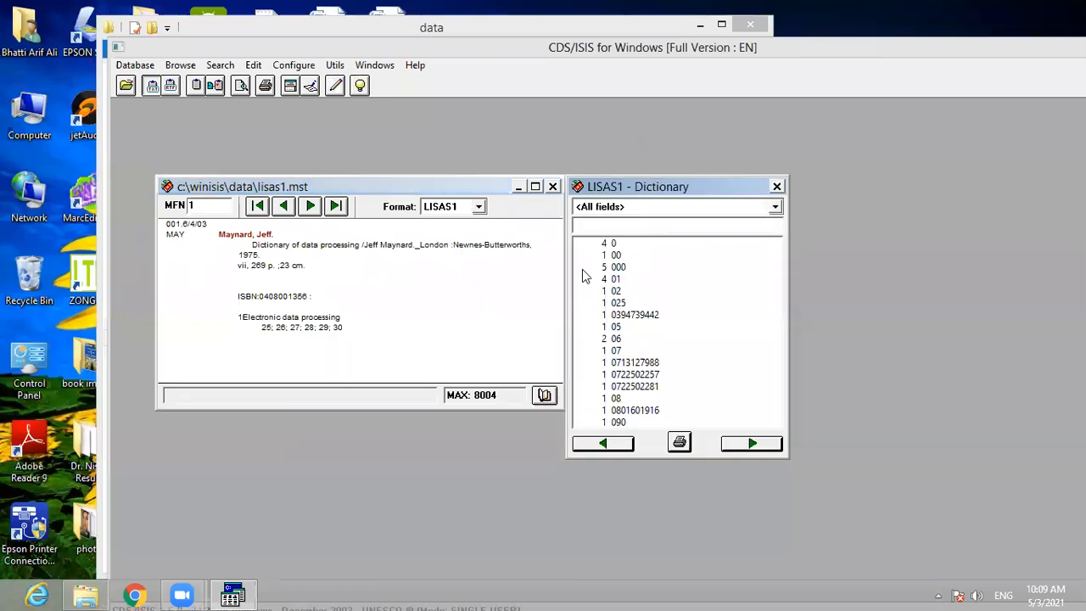
{"action": "type", "text": "A"}
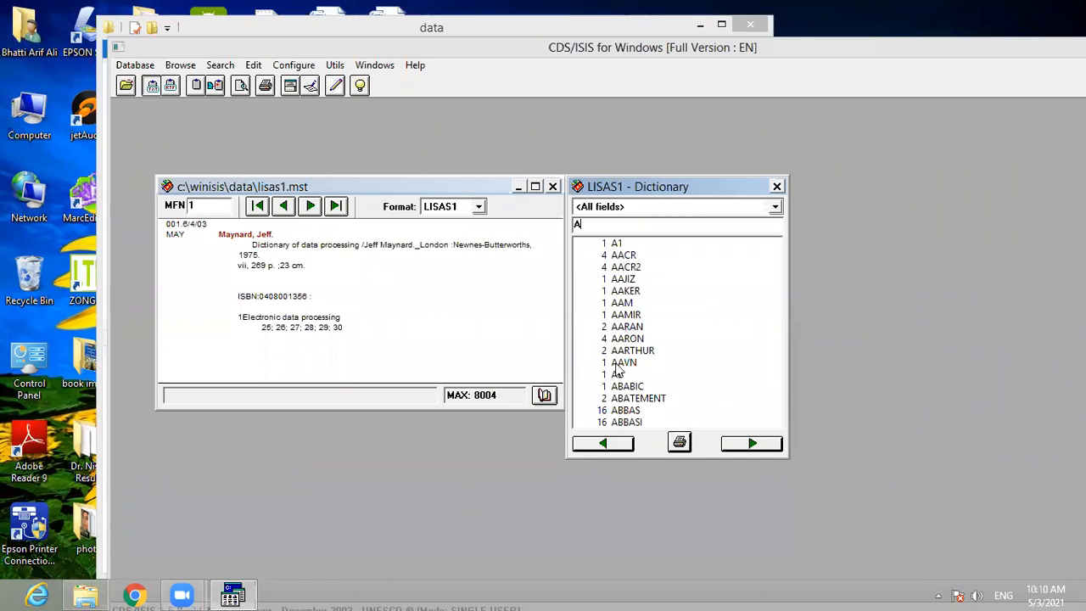
{"action": "left_click", "coordinate": [625, 316]}
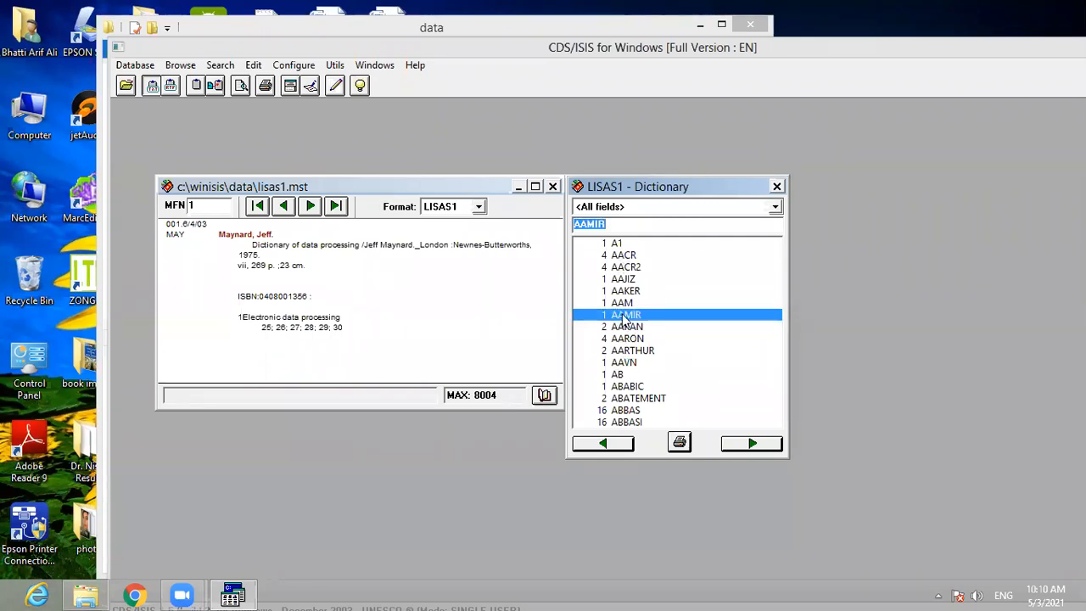
{"action": "double_click", "coordinate": [625, 316]}
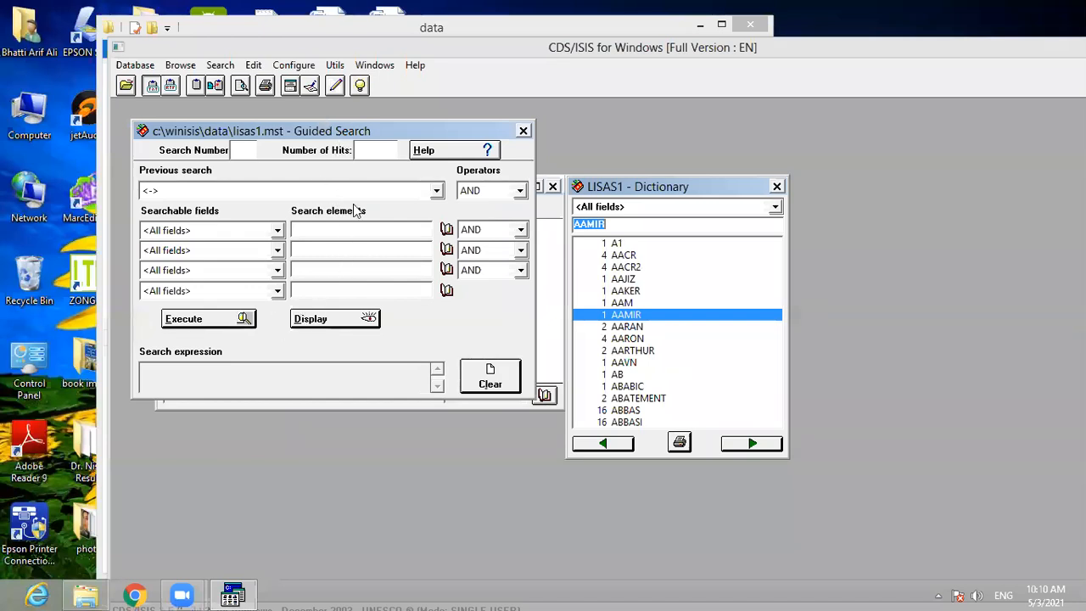
Close Guided Search, run an expert search for the selected personal-name term, and display its matching record from the search history.
{"action": "left_click", "coordinate": [523, 131]}
{"action": "left_click", "coordinate": [222, 65]}
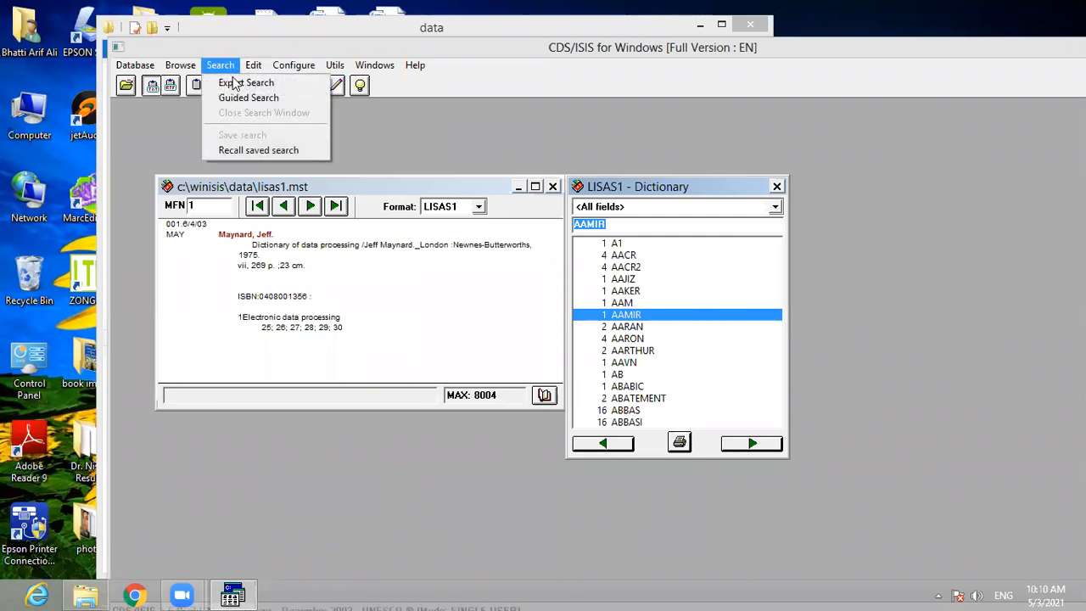
{"action": "left_click", "coordinate": [239, 81]}
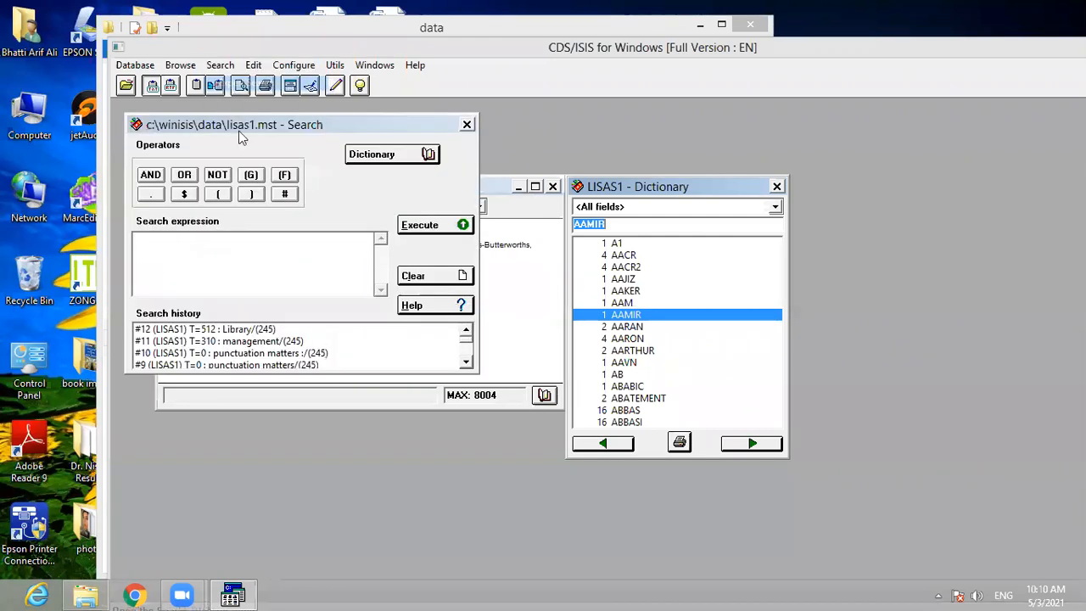
{"action": "left_click", "coordinate": [624, 314]}
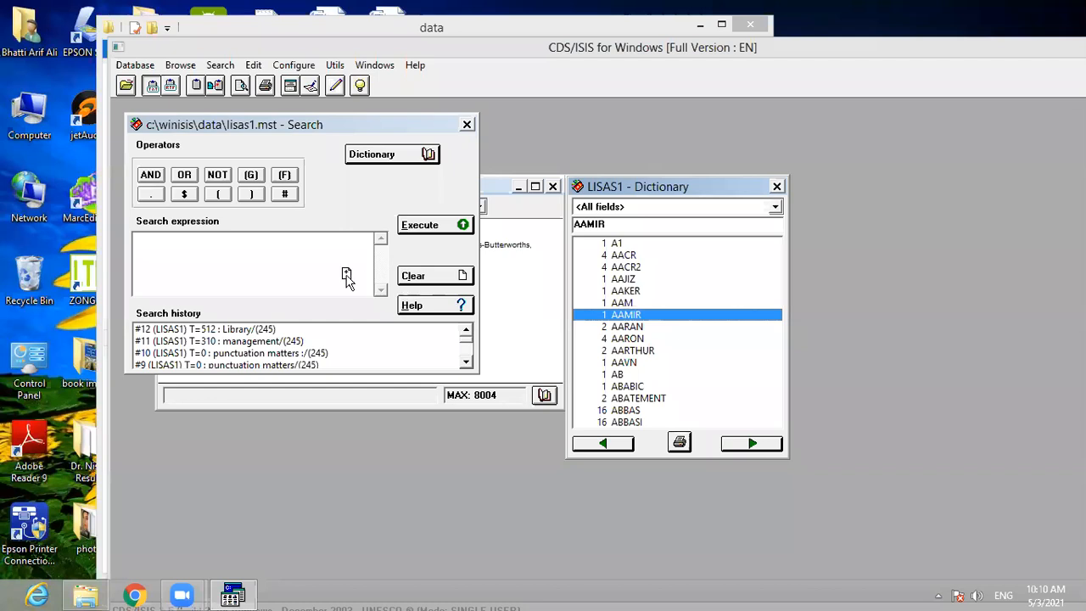
{"action": "left_click", "coordinate": [276, 264]}
{"action": "type", "text": "AAMIR"}
{"action": "left_click", "coordinate": [436, 227]}
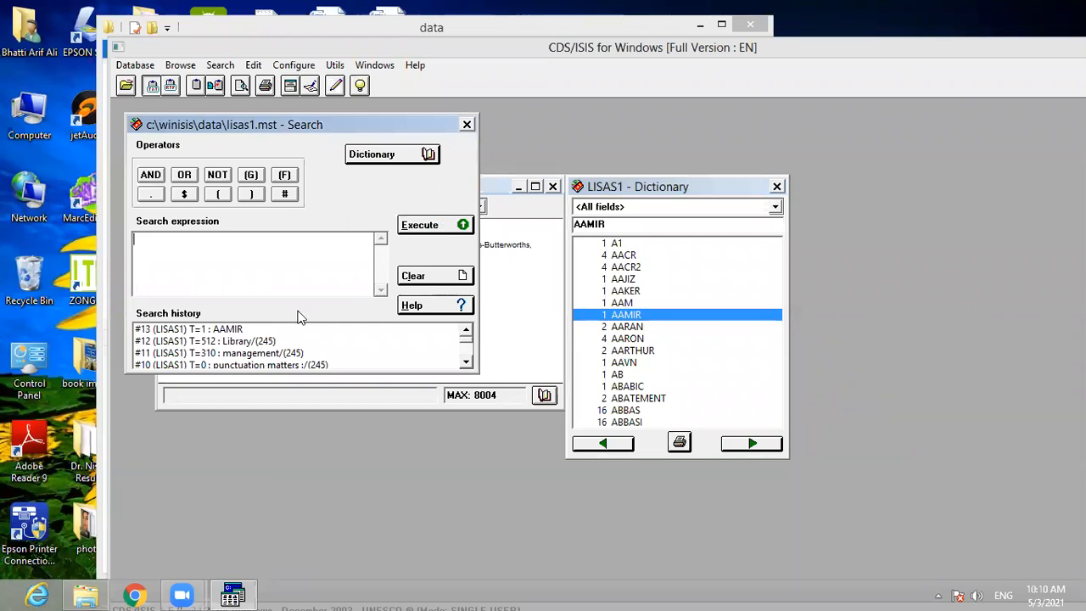
{"action": "double_click", "coordinate": [218, 328]}
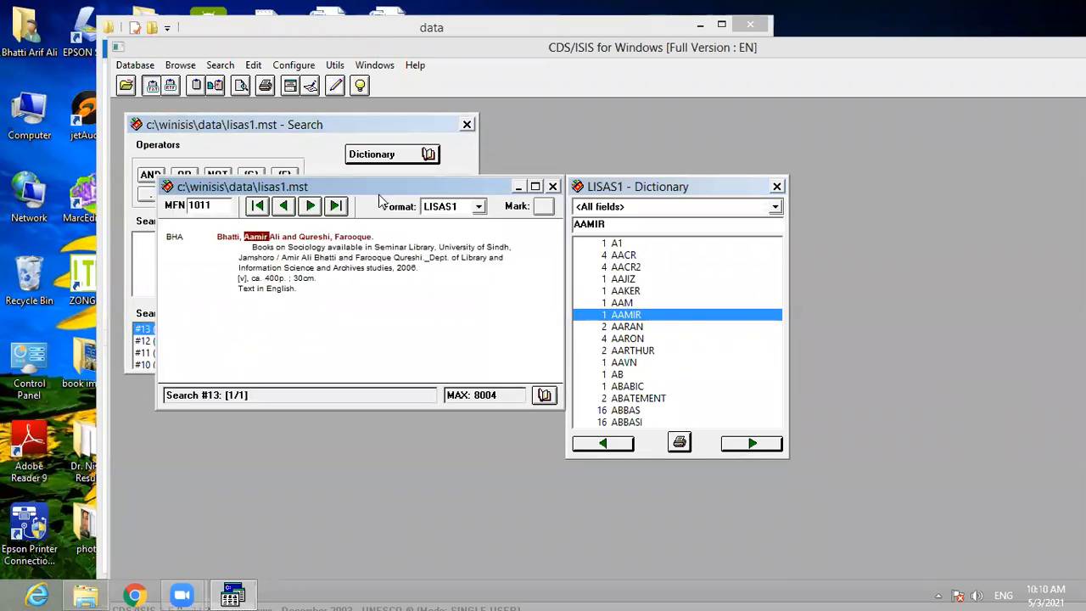
{"action": "left_click_drag", "start_coordinate": [385, 188], "coordinate": [447, 153]}
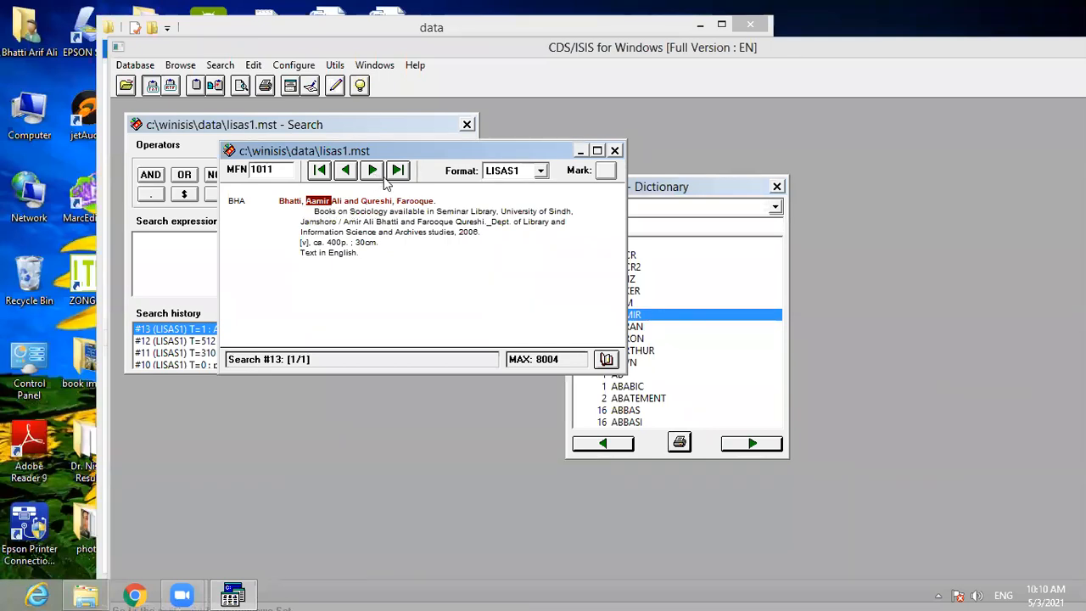
Keep the database open, run an expert search for the dictionary term directly after ABATEMENT, and display its records from the search history.
{"action": "left_click", "coordinate": [616, 151]}
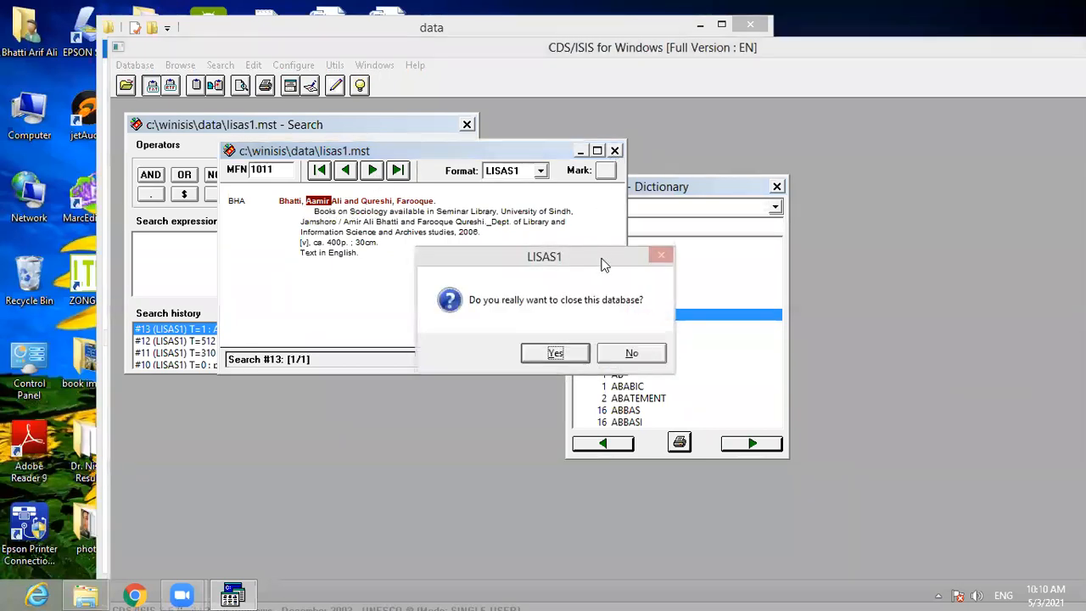
{"action": "left_click", "coordinate": [632, 357]}
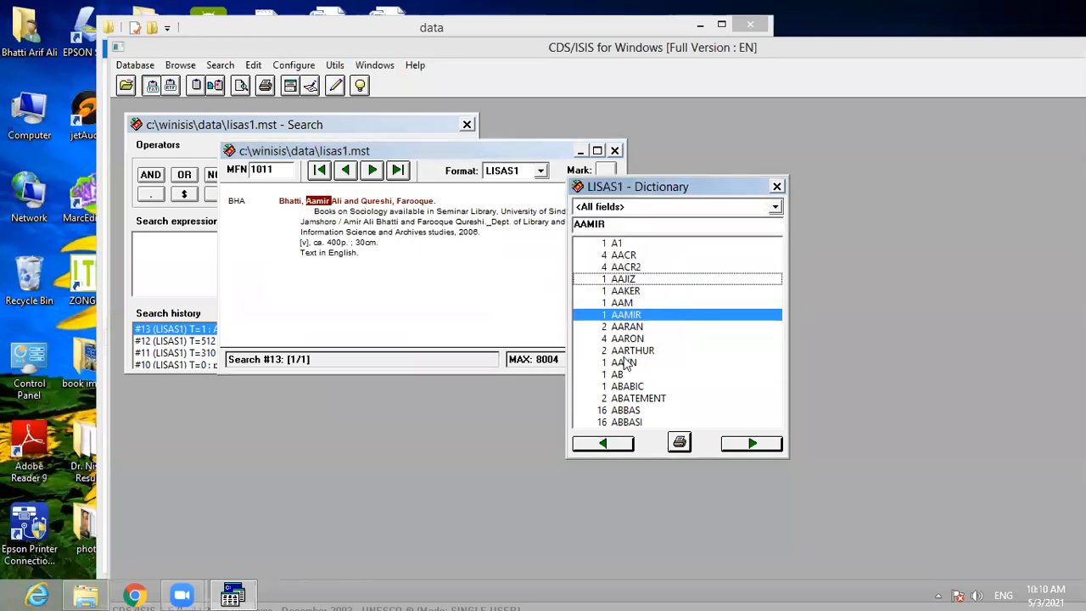
{"action": "left_click", "coordinate": [617, 409]}
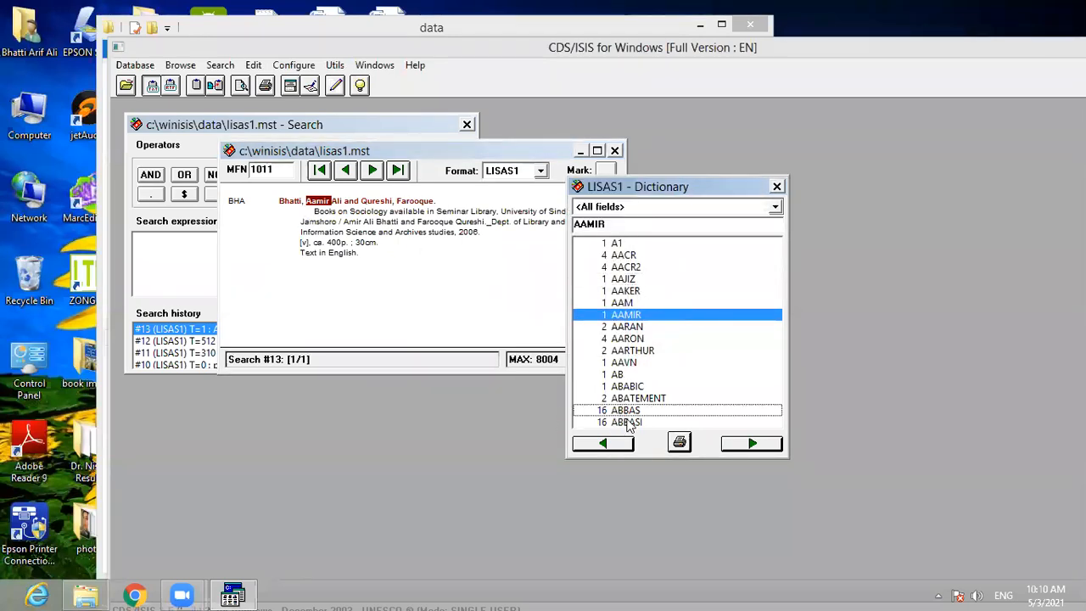
{"action": "double_click", "coordinate": [625, 411]}
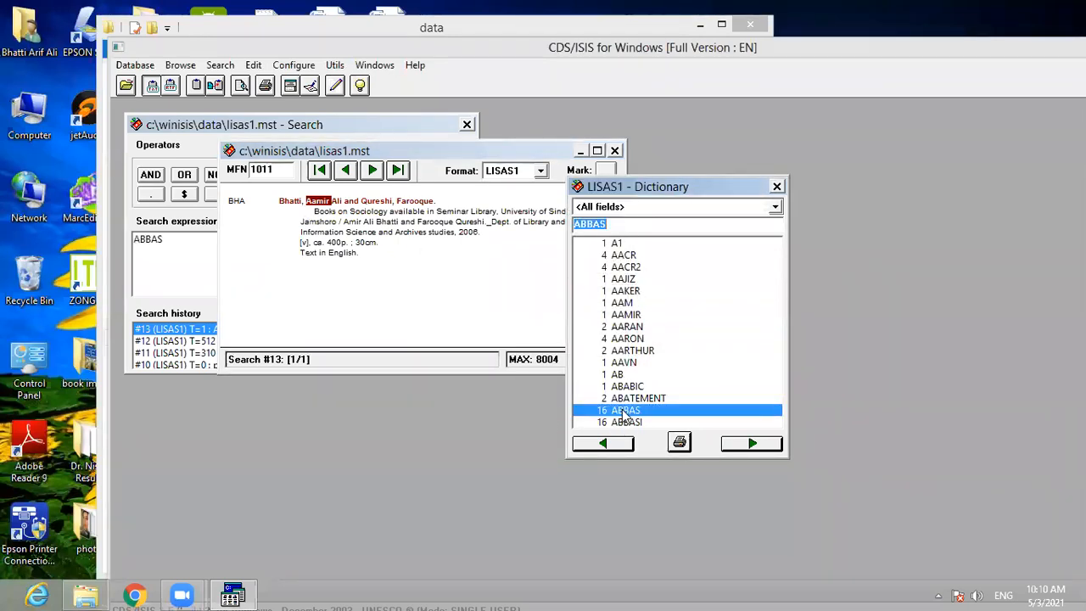
{"action": "left_click", "coordinate": [189, 253]}
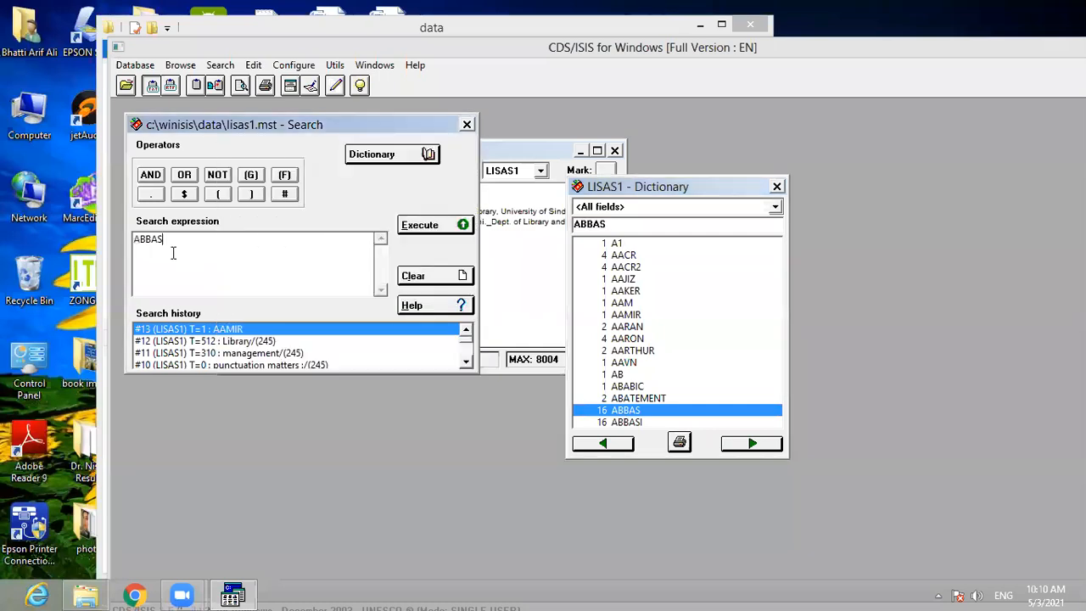
{"action": "left_click", "coordinate": [429, 226]}
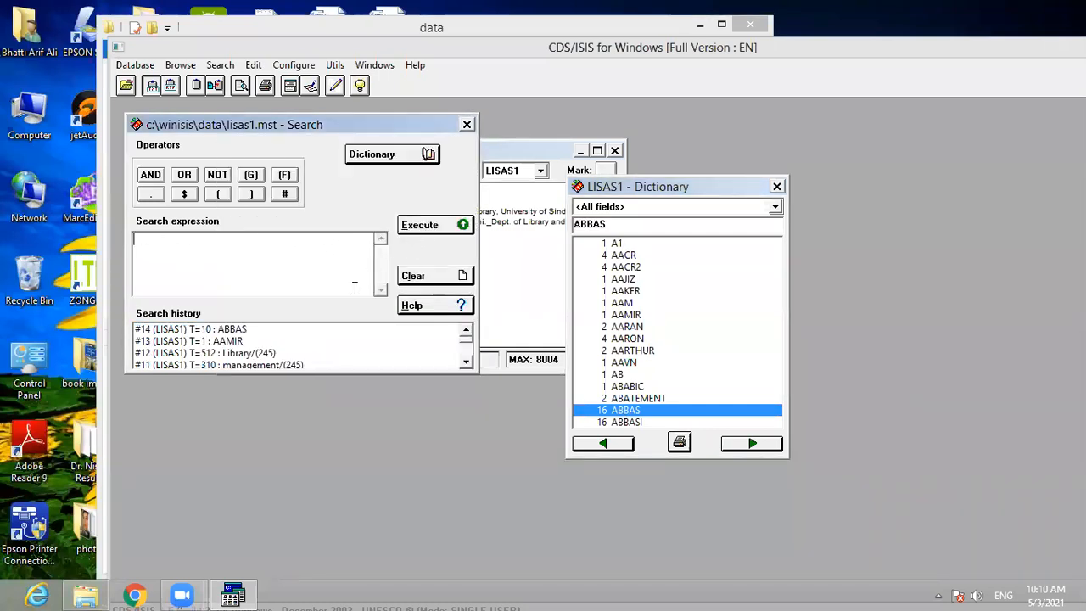
{"action": "double_click", "coordinate": [219, 330]}
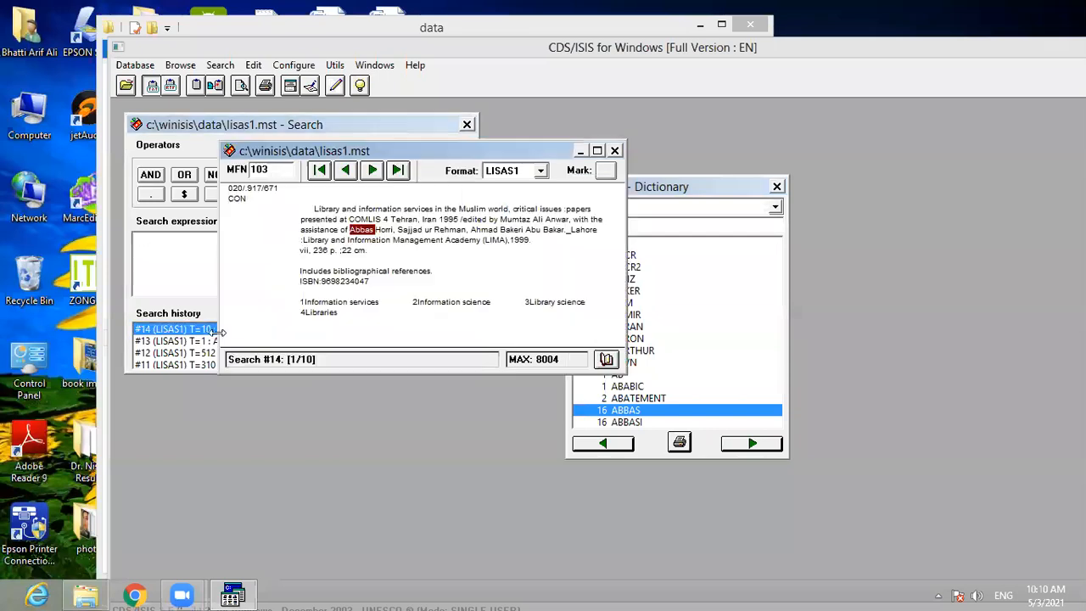
Step through the matching records to the last one, examining where the search term is highlighted.
{"action": "left_click", "coordinate": [372, 170]}
{"action": "left_click", "coordinate": [373, 170]}
{"action": "left_click", "coordinate": [372, 171]}
{"action": "left_click", "coordinate": [373, 171]}
{"action": "left_click", "coordinate": [373, 170]}
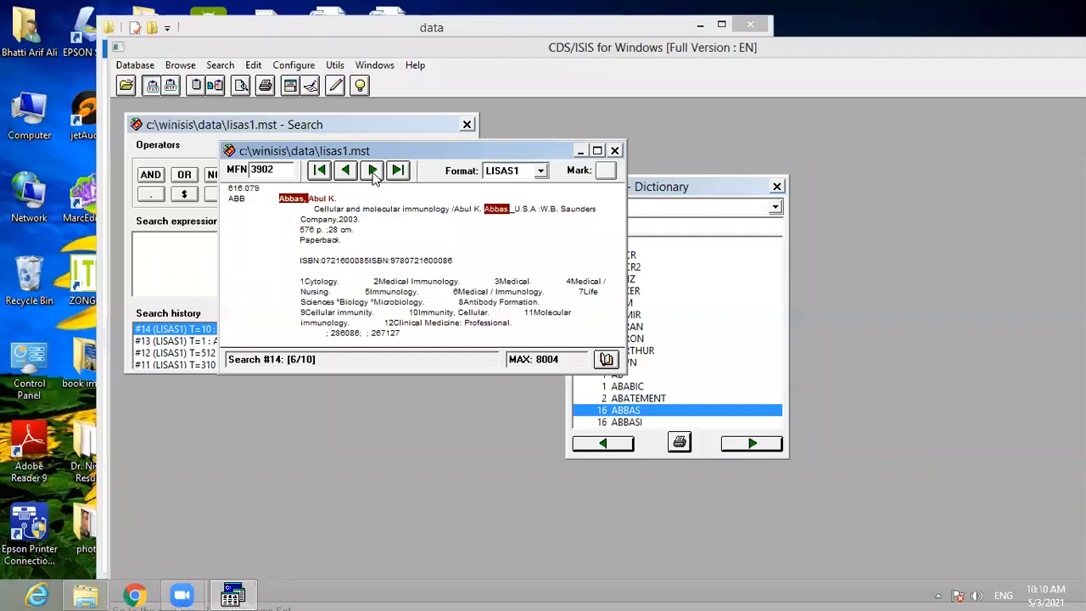
{"action": "left_click", "coordinate": [372, 171]}
{"action": "left_click", "coordinate": [373, 171]}
{"action": "left_click", "coordinate": [373, 171]}
{"action": "left_click", "coordinate": [372, 171]}
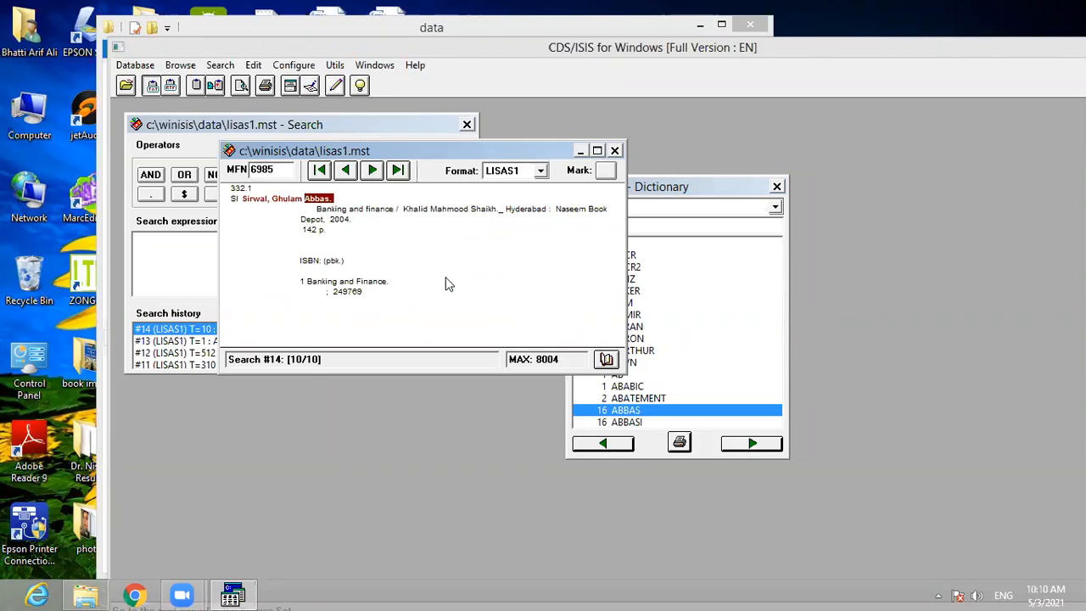
Move the LISAS1 dictionary window aside, page forward to the terms starting with ACC, and insert ACCOUNTING into the search expression.
{"action": "left_click", "coordinate": [647, 360]}
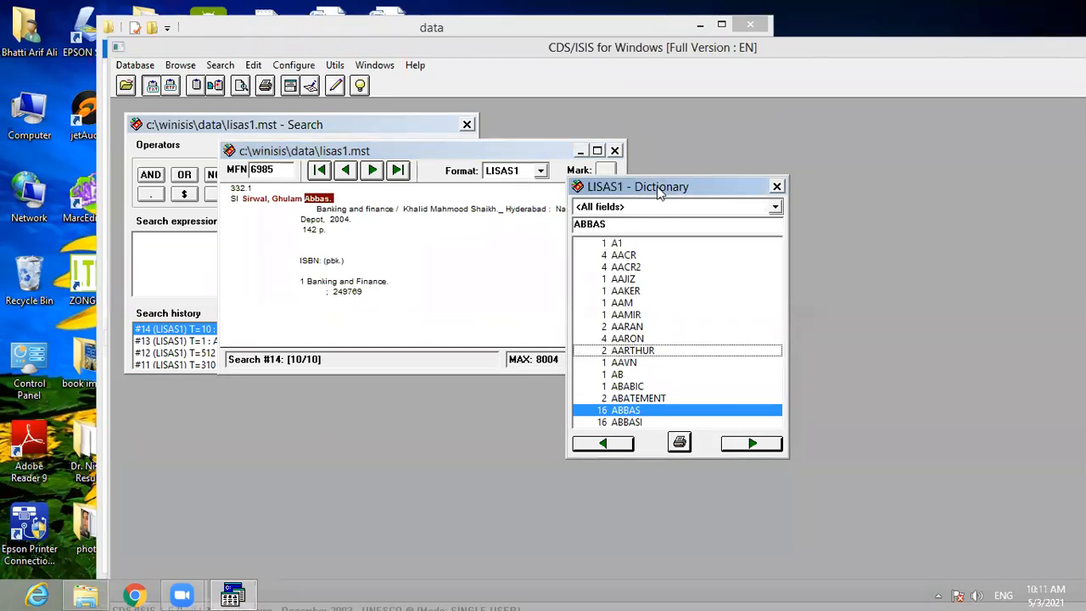
{"action": "left_click_drag", "start_coordinate": [657, 186], "coordinate": [507, 102]}
{"action": "left_click", "coordinate": [604, 358]}
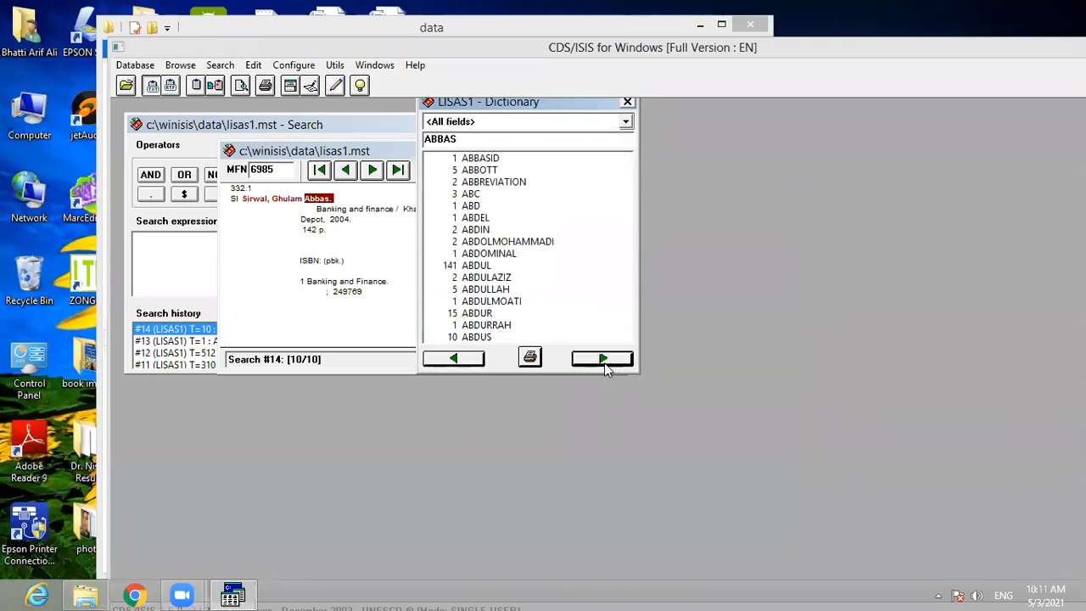
{"action": "left_click", "coordinate": [604, 359]}
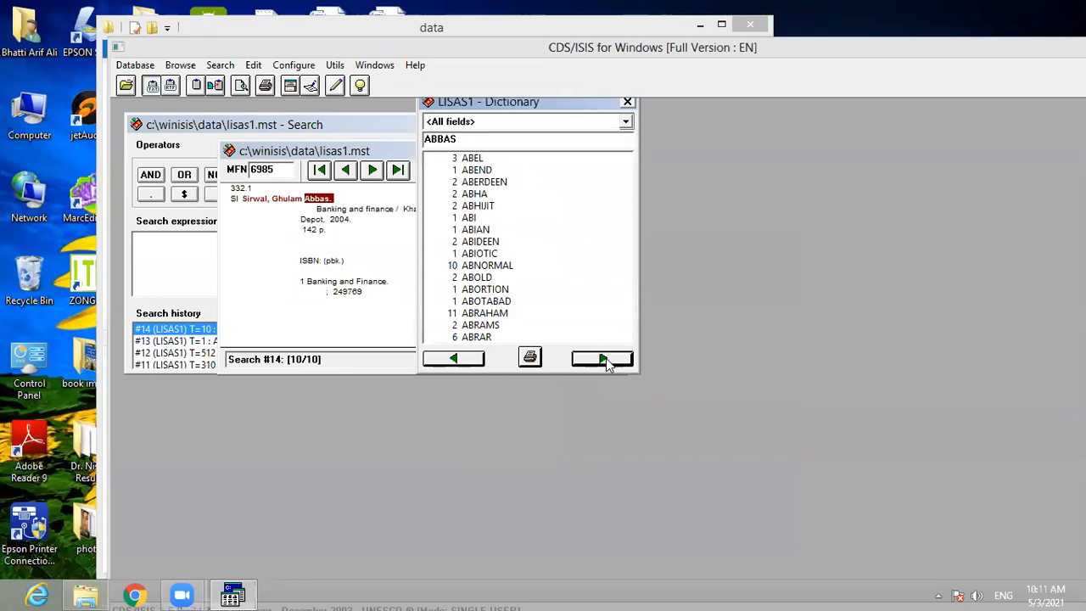
{"action": "left_click", "coordinate": [603, 360]}
{"action": "left_click", "coordinate": [604, 359]}
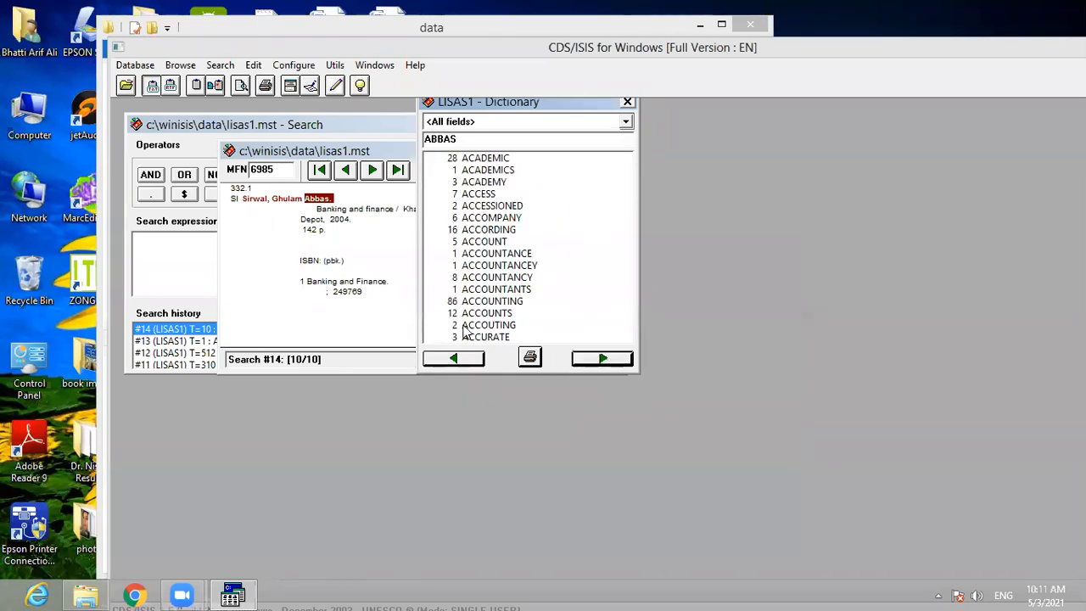
{"action": "left_click", "coordinate": [489, 304]}
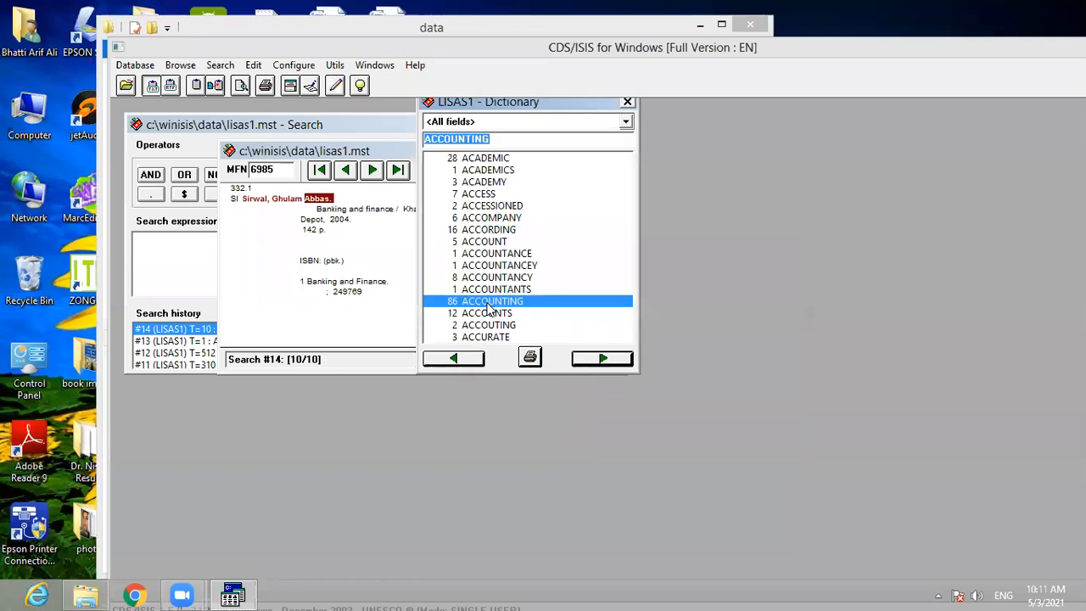
{"action": "double_click", "coordinate": [491, 304]}
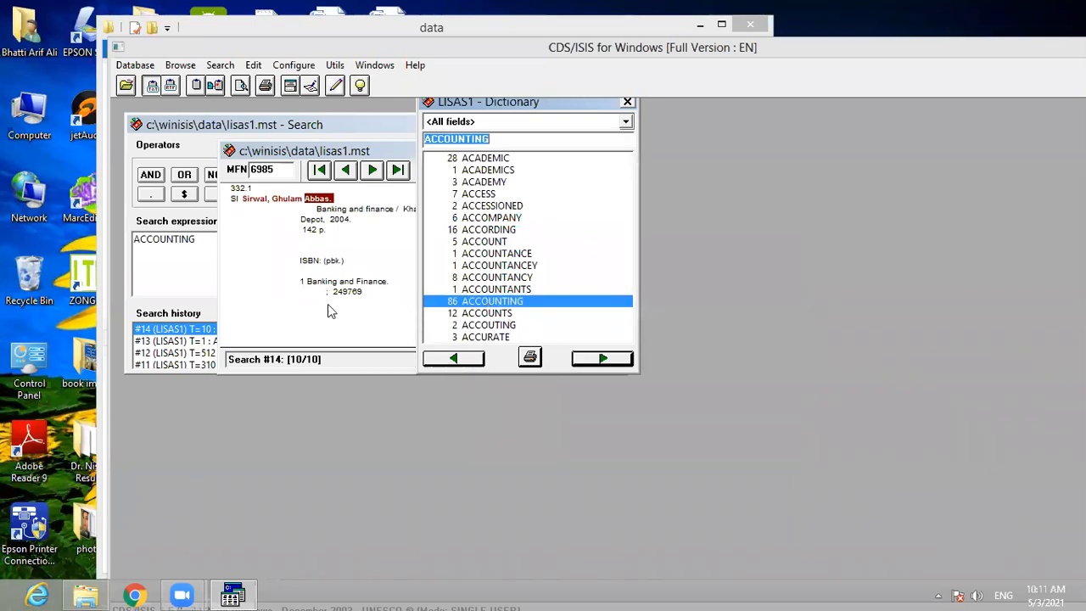
Execute the expert search for ACCOUNTING and display its records from the search history.
{"action": "left_click", "coordinate": [191, 287]}
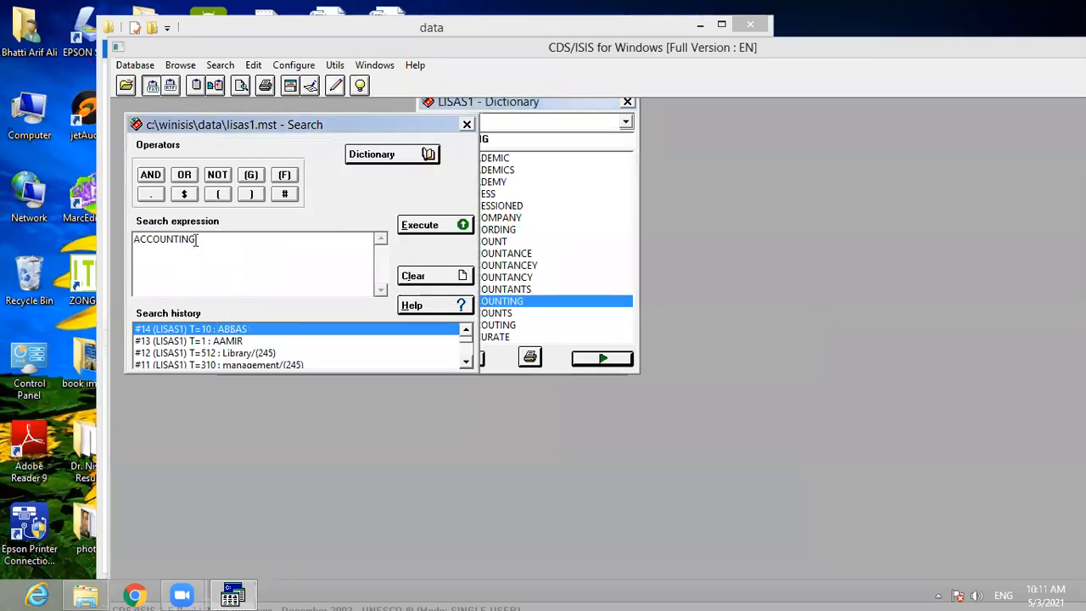
{"action": "left_click", "coordinate": [418, 224]}
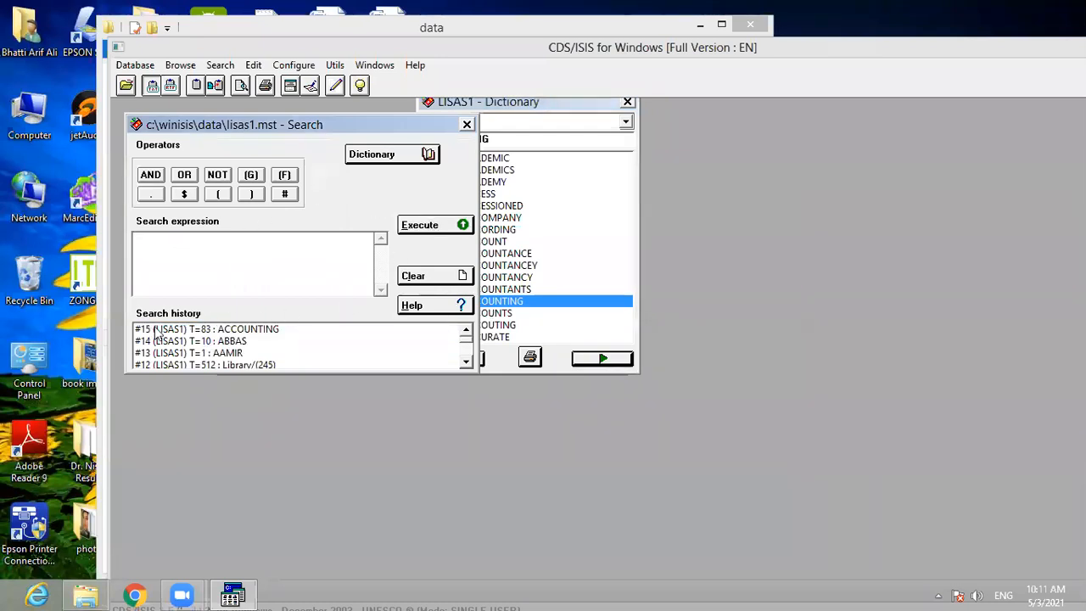
{"action": "double_click", "coordinate": [225, 332]}
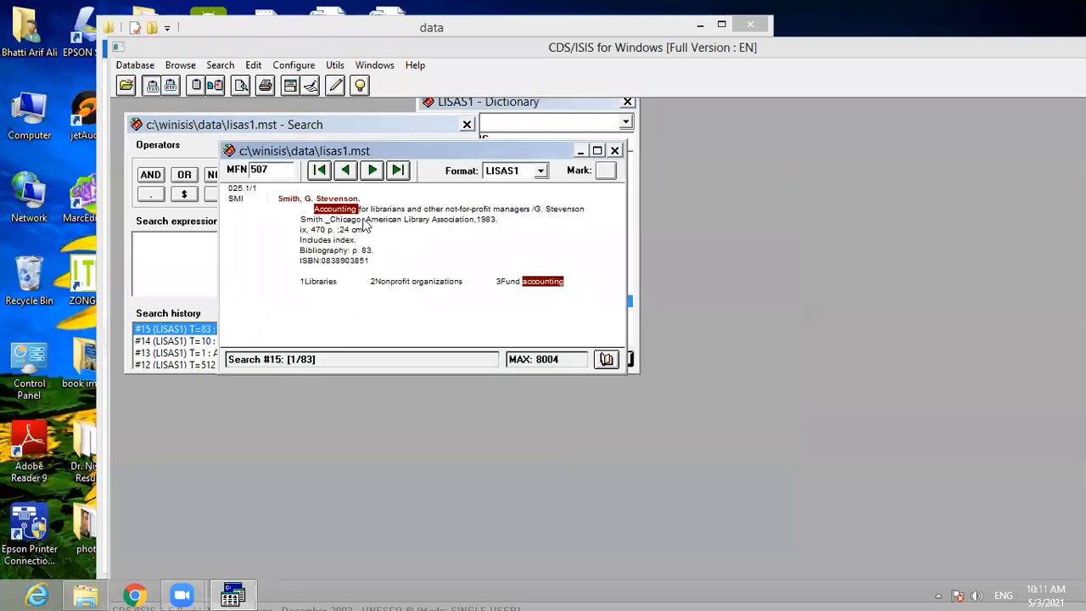
Step through the first several ACCOUNTING records, examining the highlighted term in their titles and subject headings.
{"action": "left_click", "coordinate": [373, 171]}
{"action": "left_click", "coordinate": [372, 170]}
{"action": "left_click", "coordinate": [372, 171]}
{"action": "left_click", "coordinate": [373, 171]}
{"action": "left_click", "coordinate": [372, 170]}
{"action": "left_click", "coordinate": [372, 171]}
{"action": "left_click", "coordinate": [372, 170]}
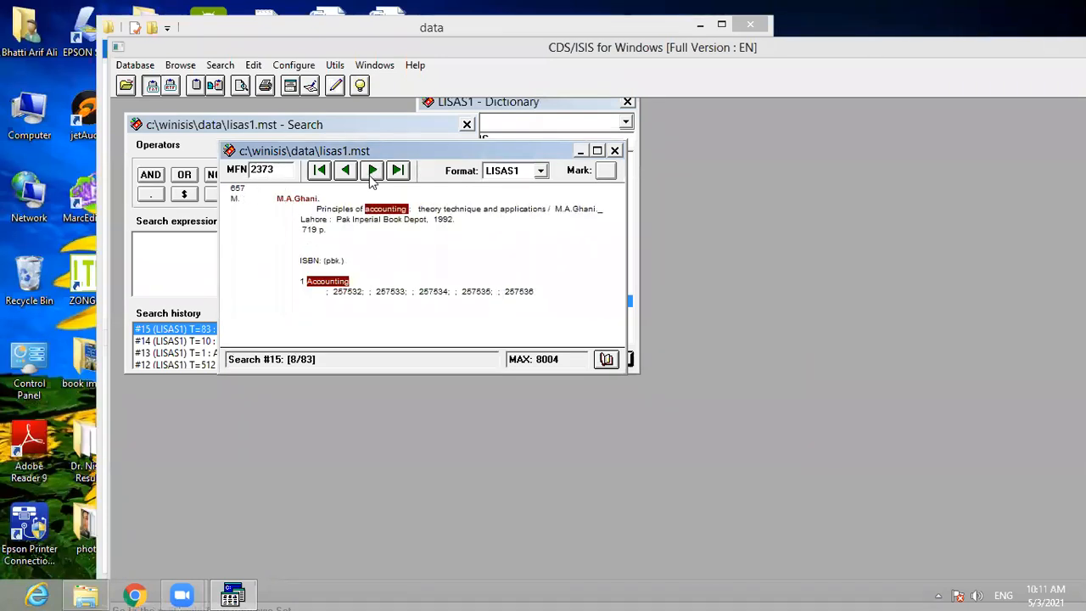
{"action": "left_click", "coordinate": [370, 172]}
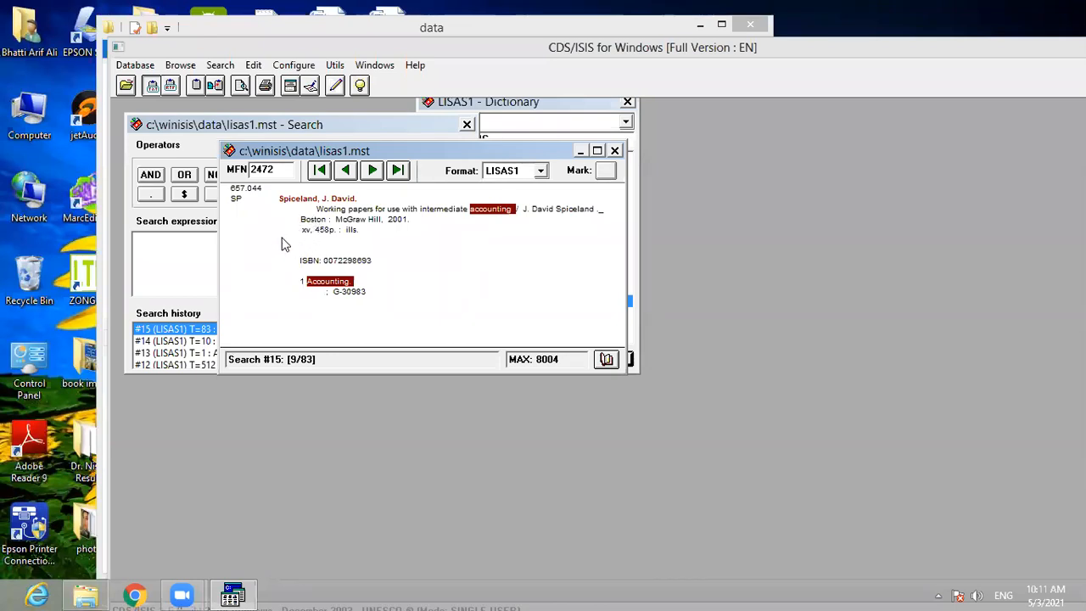
Close all open databases and reopen c:\winisis\data\lisas1.mst from the recent databases.
{"action": "left_click", "coordinate": [135, 64]}
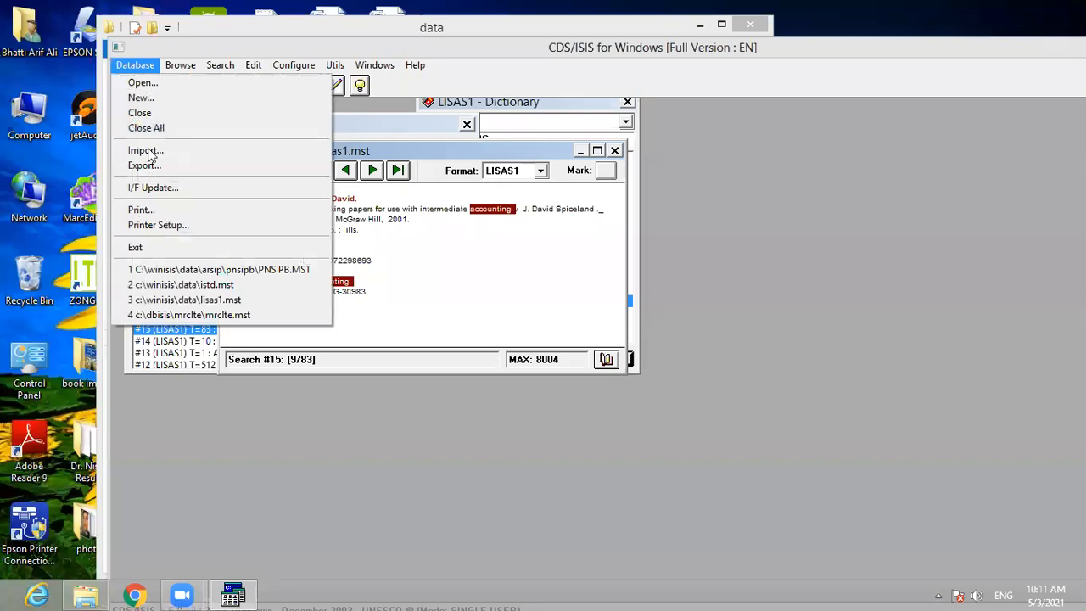
{"action": "left_click", "coordinate": [146, 126]}
{"action": "left_click", "coordinate": [135, 64]}
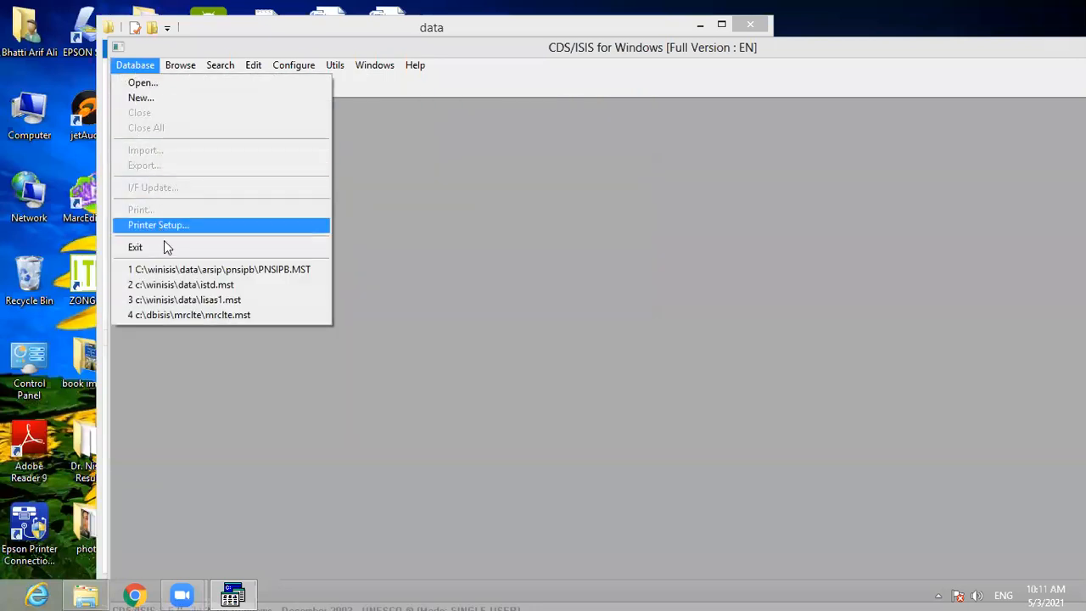
{"action": "left_click", "coordinate": [194, 300]}
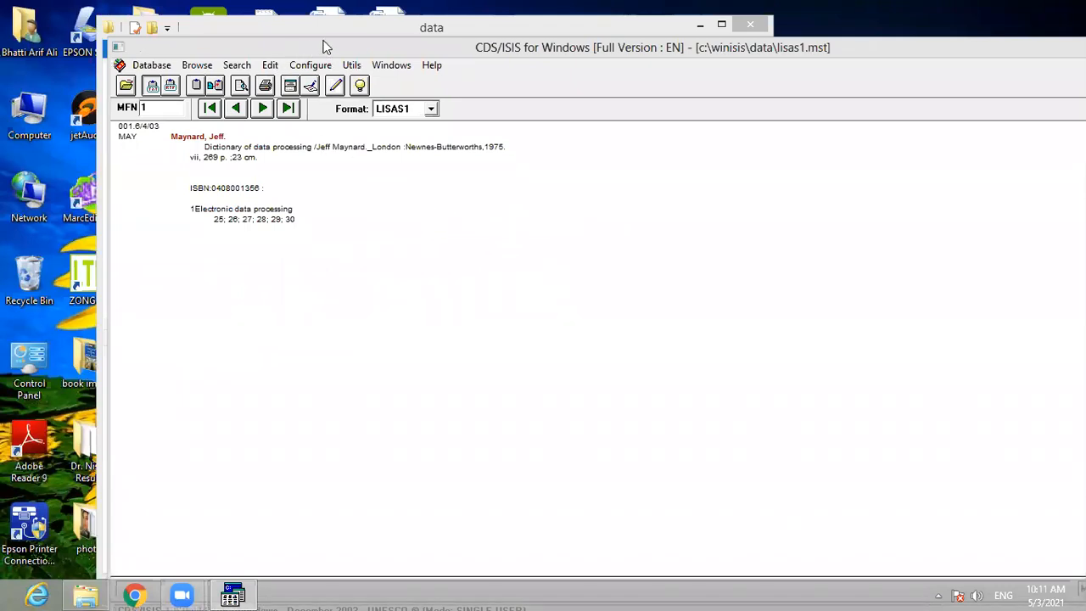
Open the LISAS1 field selection table and start a new entry for tag 650 Topical term with technique 4 - by word.
{"action": "left_click", "coordinate": [266, 67]}
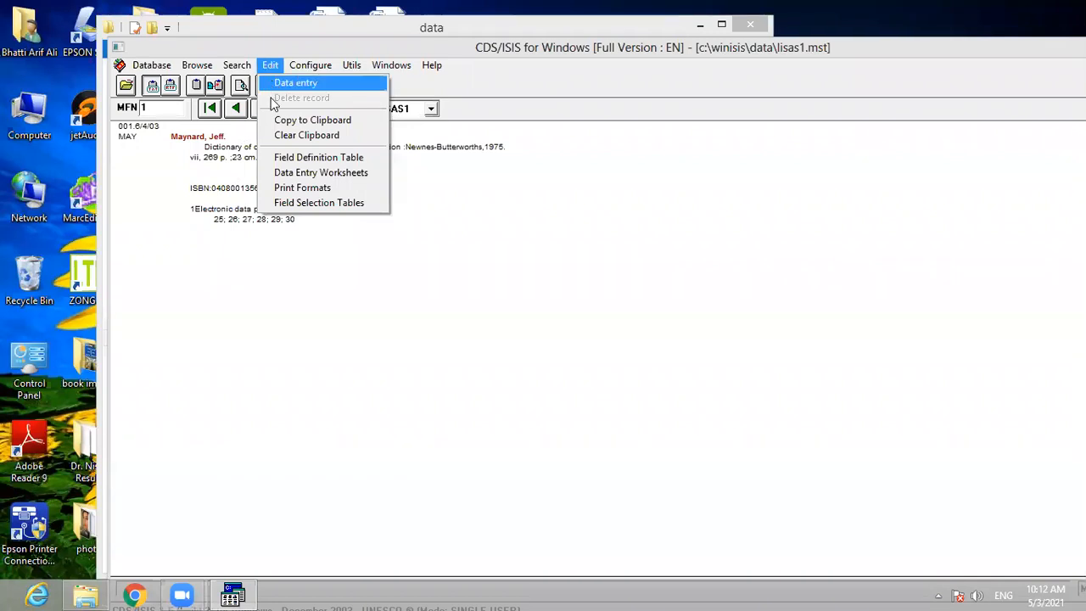
{"action": "left_click", "coordinate": [290, 204]}
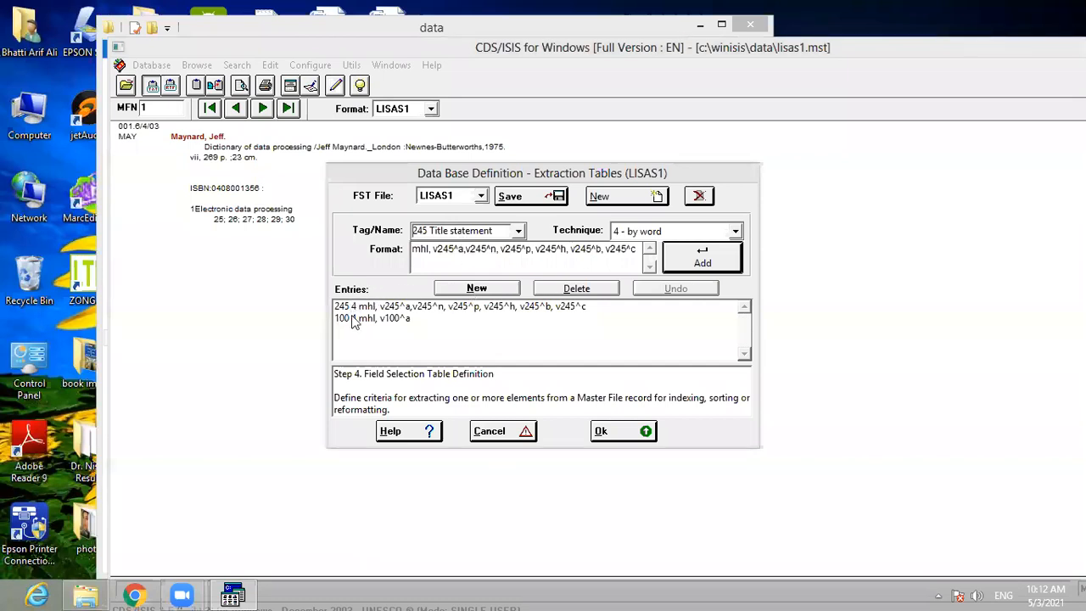
{"action": "left_click", "coordinate": [479, 288]}
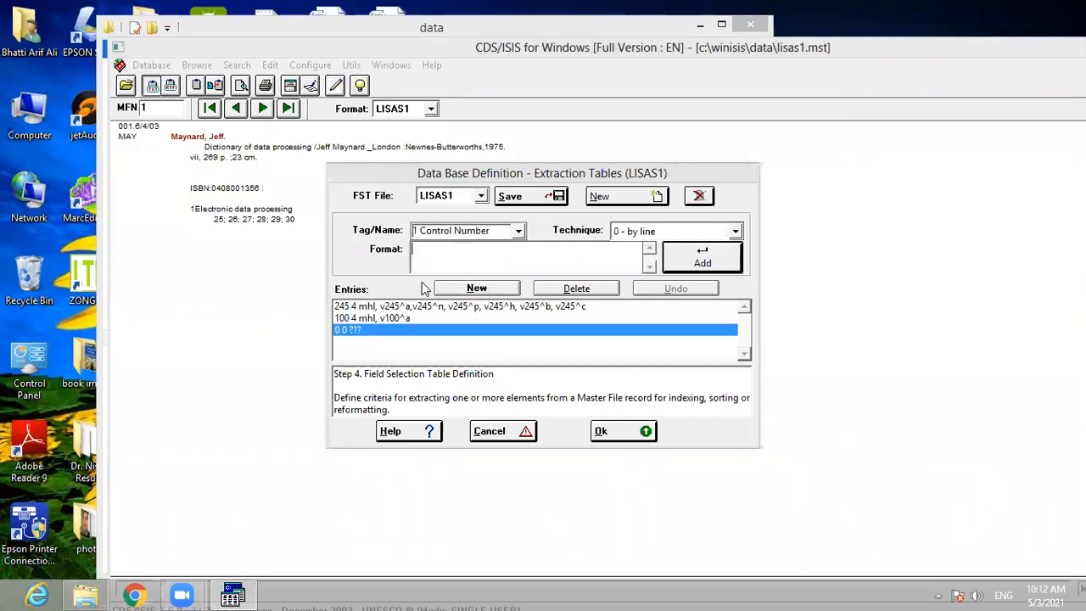
{"action": "left_click", "coordinate": [517, 231]}
{"action": "type", "text": "650 Topical term-Subj-a"}
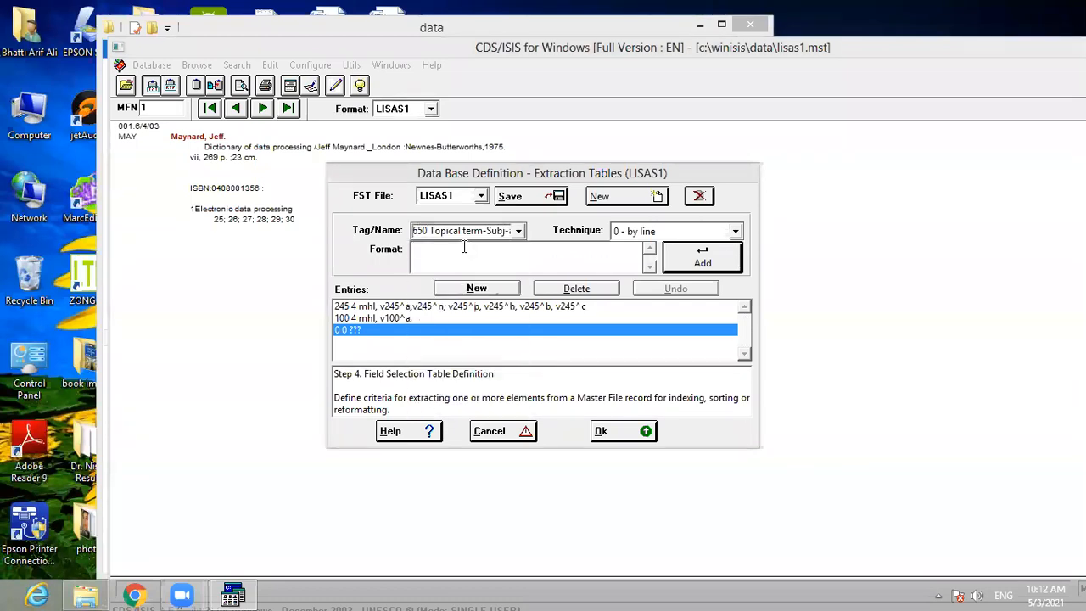
{"action": "left_click", "coordinate": [466, 247]}
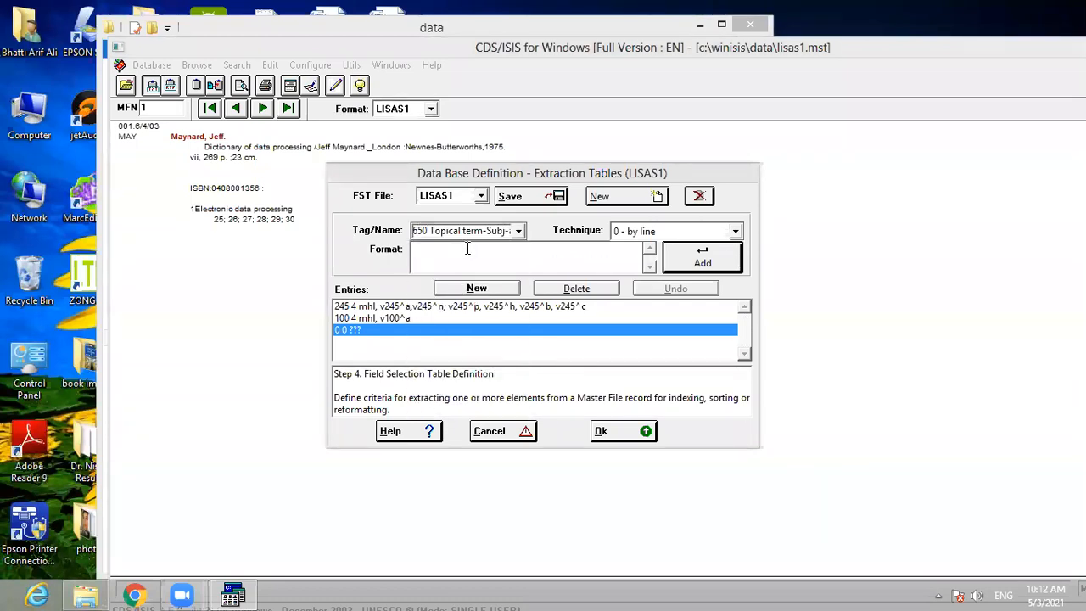
{"action": "left_click", "coordinate": [735, 232]}
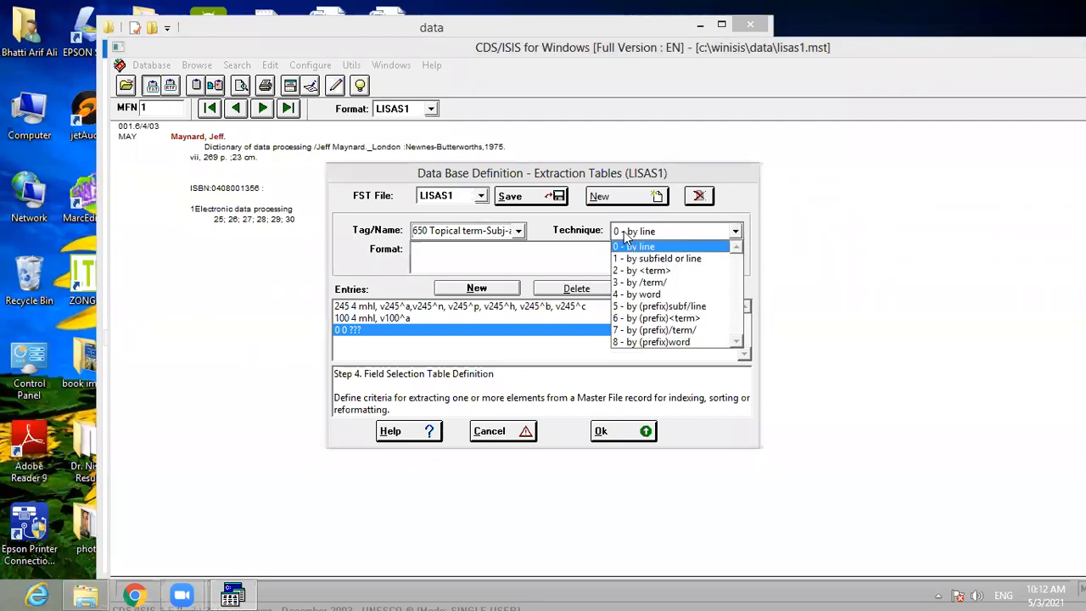
{"action": "left_click", "coordinate": [634, 294]}
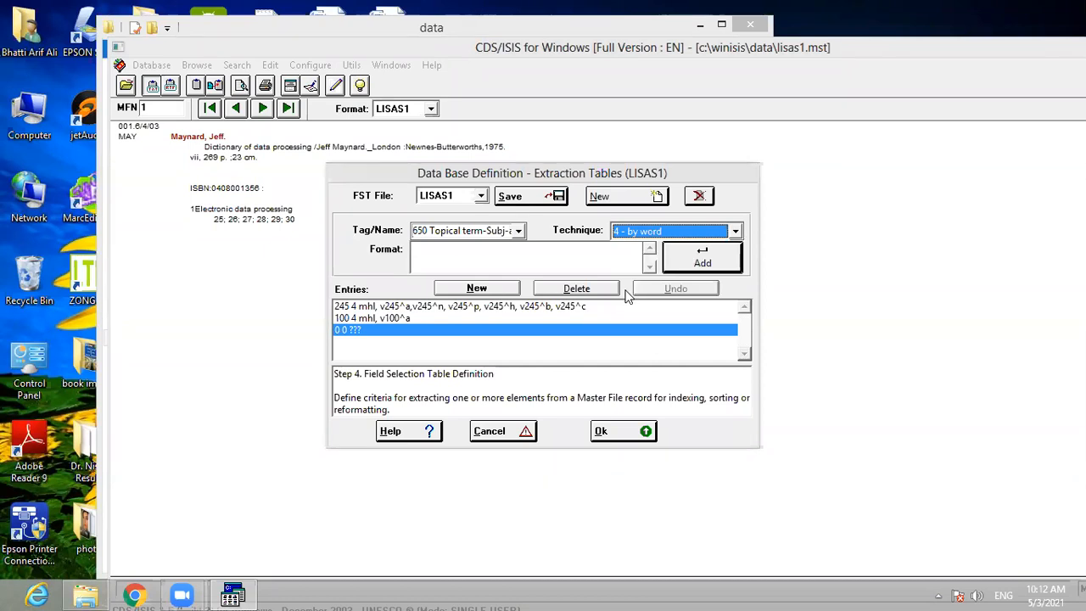
Set the 650 entry's extraction format to mhl v650^a and add it to the table.
{"action": "left_click", "coordinate": [453, 259]}
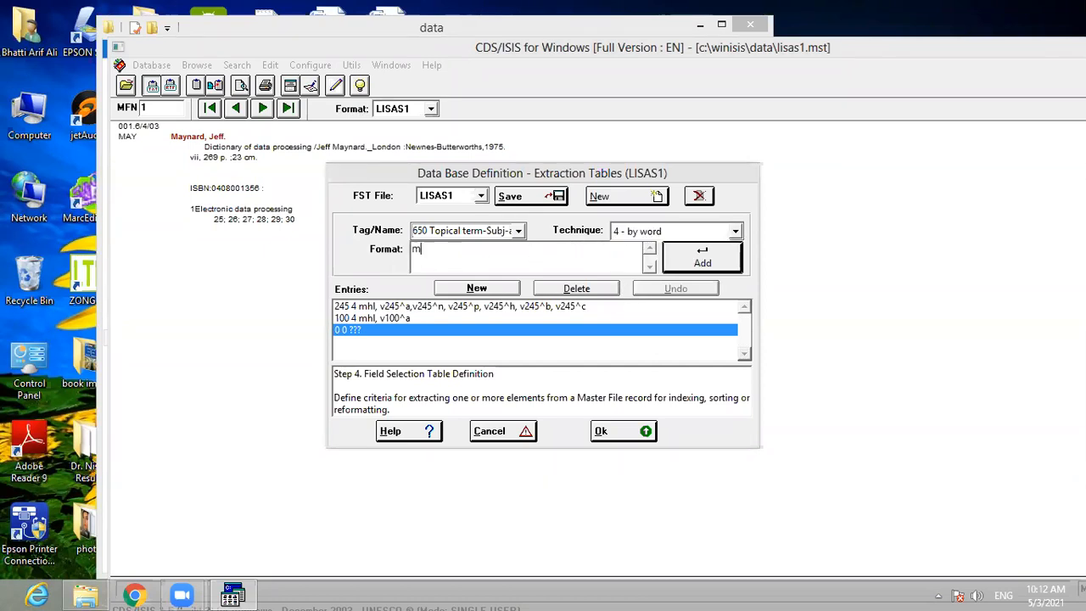
{"action": "type", "text": "mhl v650^a"}
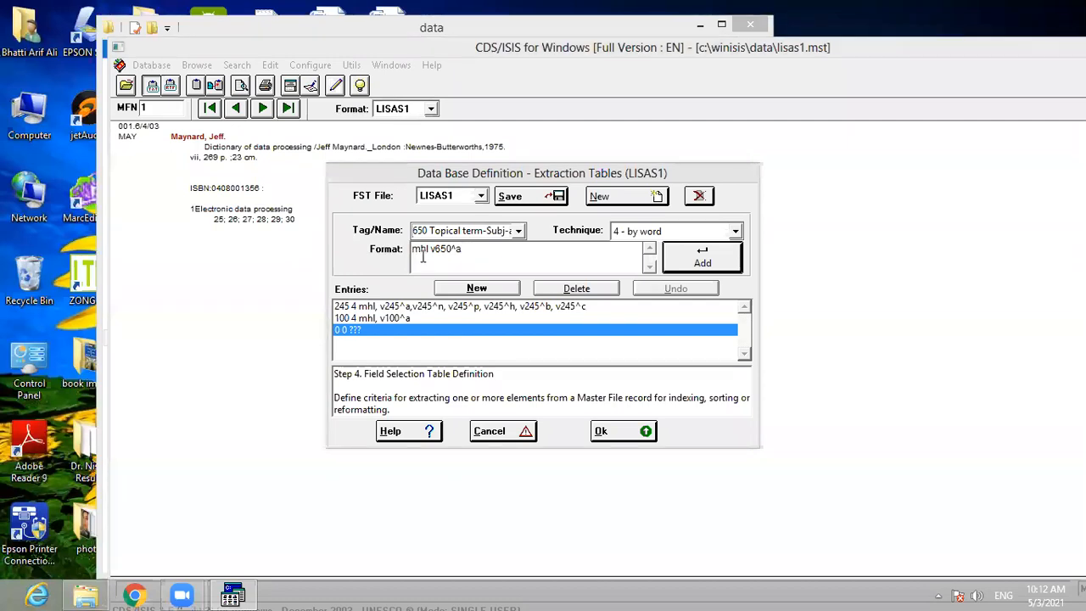
{"action": "left_click_drag", "start_coordinate": [412, 253], "coordinate": [447, 249]}
{"action": "left_click", "coordinate": [701, 257]}
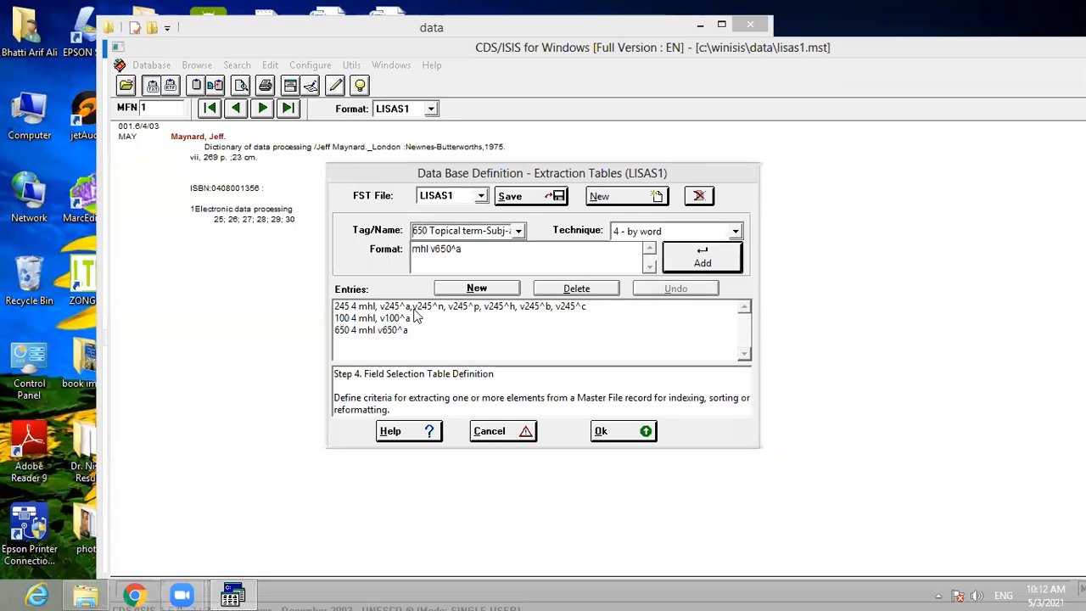
Save the LISAS1 field selection table and close its definition with OK.
{"action": "left_click", "coordinate": [521, 204]}
{"action": "left_click", "coordinate": [565, 351]}
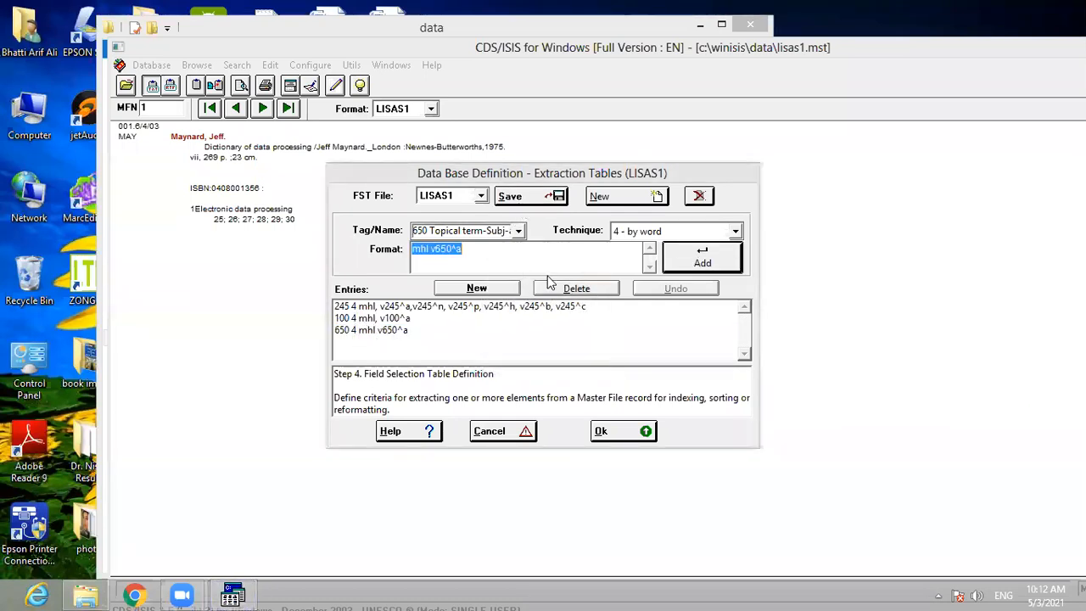
{"action": "left_click", "coordinate": [622, 433]}
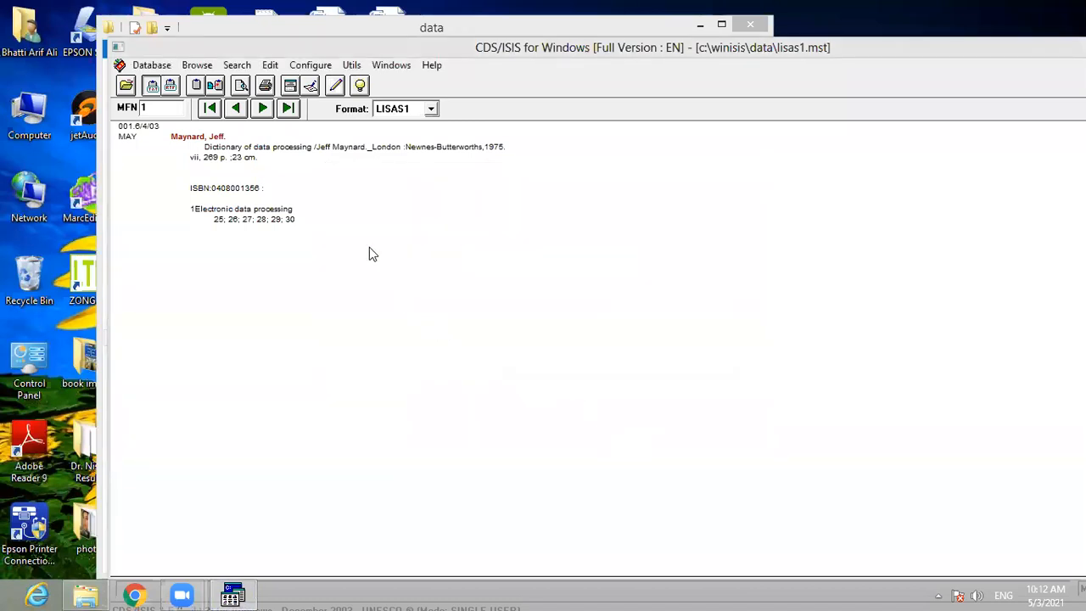
Switch to the winisis data folder and open the LISAS1 FST file in Notepad.
{"action": "left_click_drag", "start_coordinate": [304, 54], "coordinate": [395, 153]}
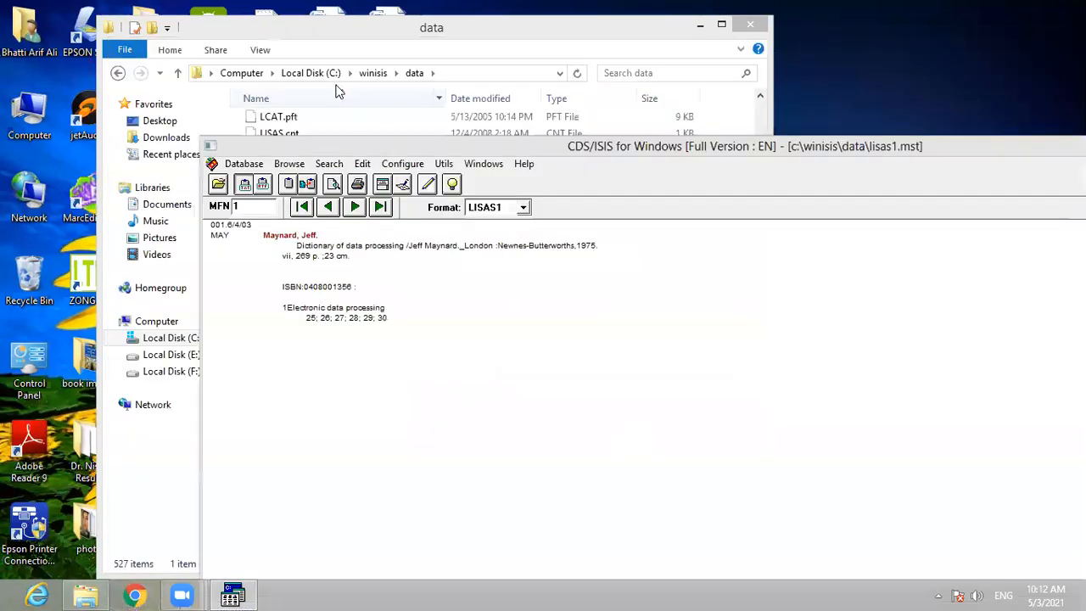
{"action": "left_click", "coordinate": [365, 31]}
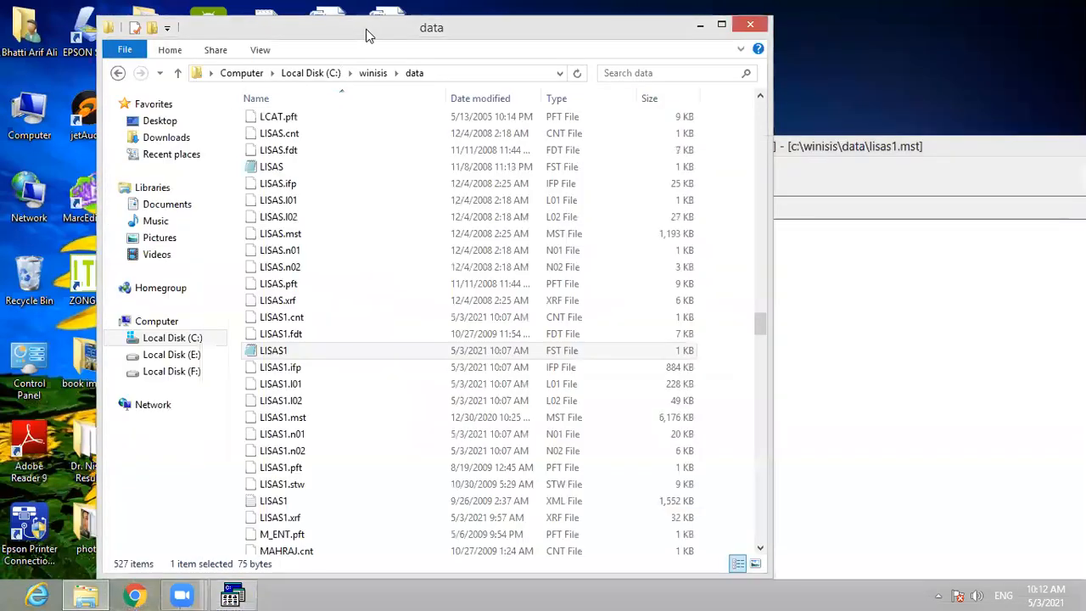
{"action": "double_click", "coordinate": [262, 349]}
Duplicate the 100 line on a new line below it and edit the copy to read 650 4 mhl, v650^a.
{"action": "left_click", "coordinate": [253, 188]}
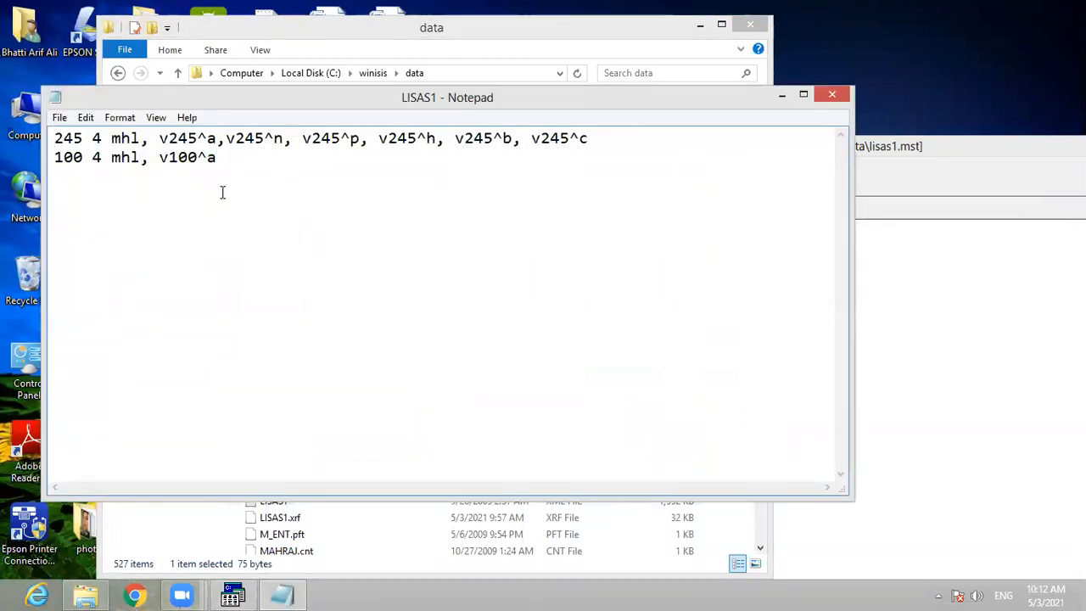
{"action": "key", "text": "shift+Home"}
{"action": "key", "text": "ctrl+c"}
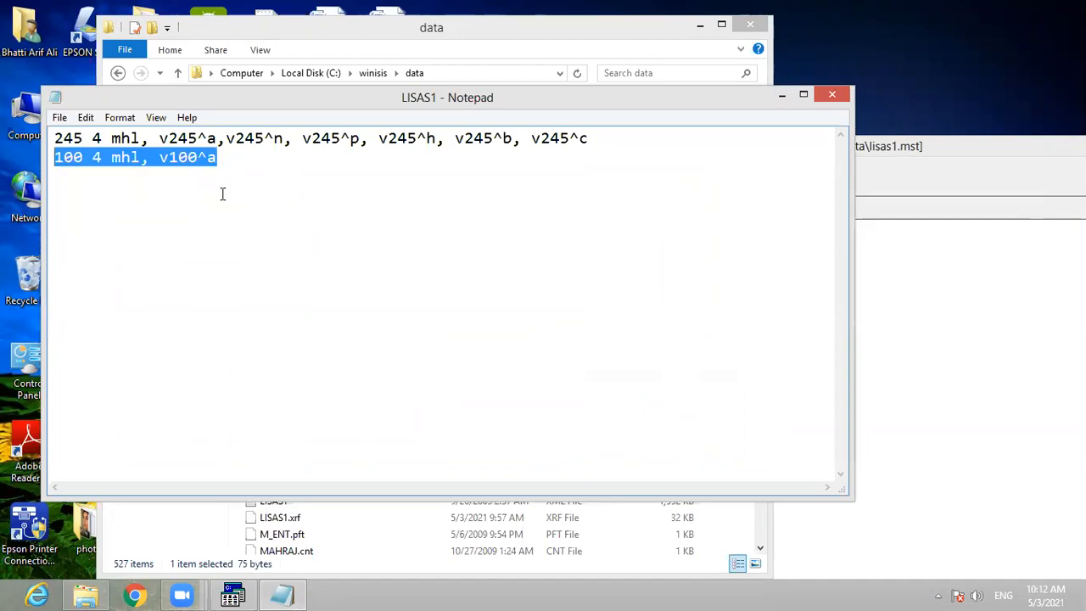
{"action": "key", "text": "Home"}
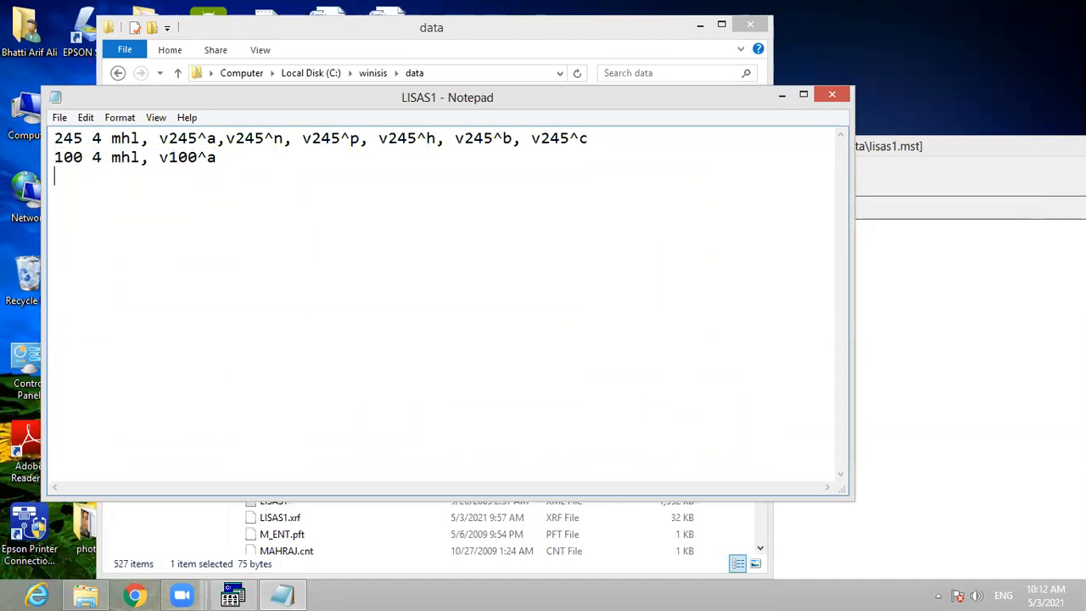
{"action": "key", "text": "ctrl+v"}
{"action": "key", "text": "Delete"}
{"action": "key", "text": "Delete"}
{"action": "type", "text": "65"}
{"action": "key", "text": "Right"}
{"action": "key", "text": "Right"}
{"action": "key", "text": "Right"}
{"action": "key", "text": "Right"}
{"action": "key", "text": "Right"}
{"action": "key", "text": "Right"}
{"action": "key", "text": "BackSpace"}
{"action": "key", "text": "Delete"}
{"action": "key", "text": "Delete"}
{"action": "type", "text": "650"}
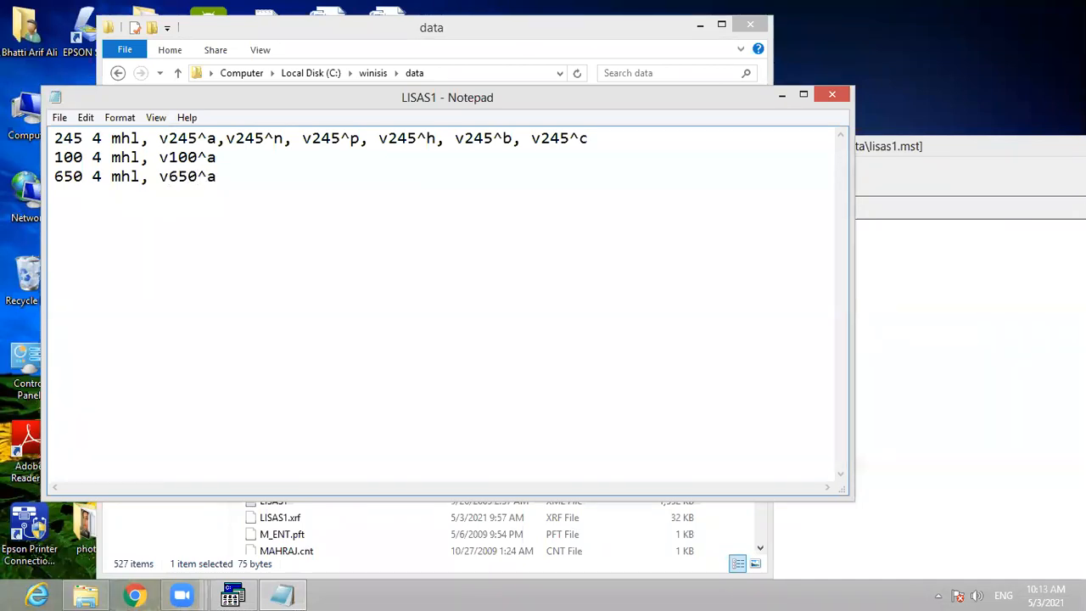
Save the LISAS1 FST file, close it, and return to the CDS/ISIS window.
{"action": "left_click", "coordinate": [60, 117]}
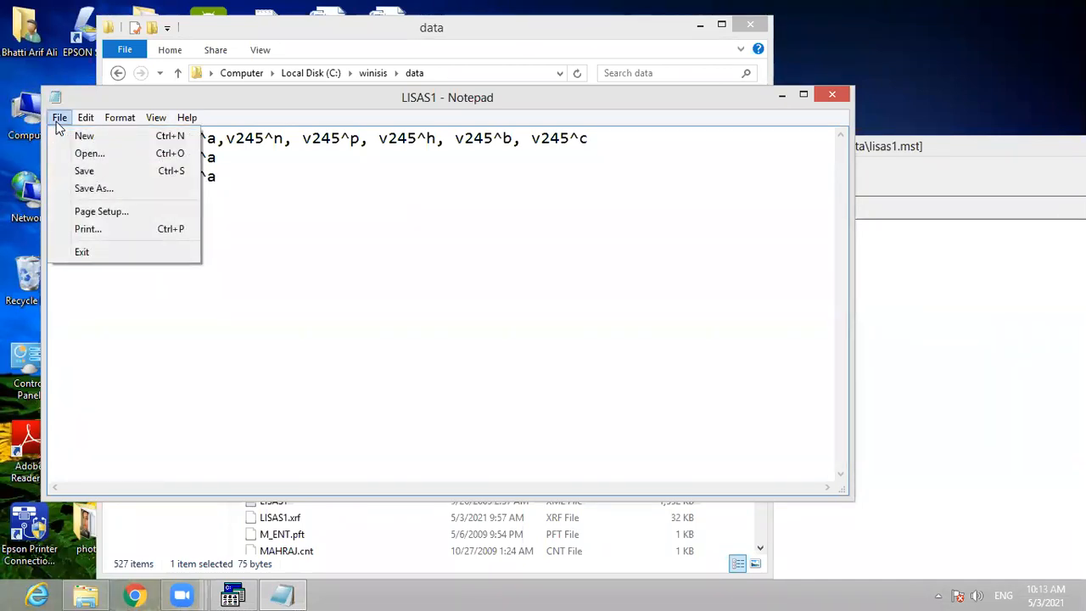
{"action": "left_click", "coordinate": [84, 171]}
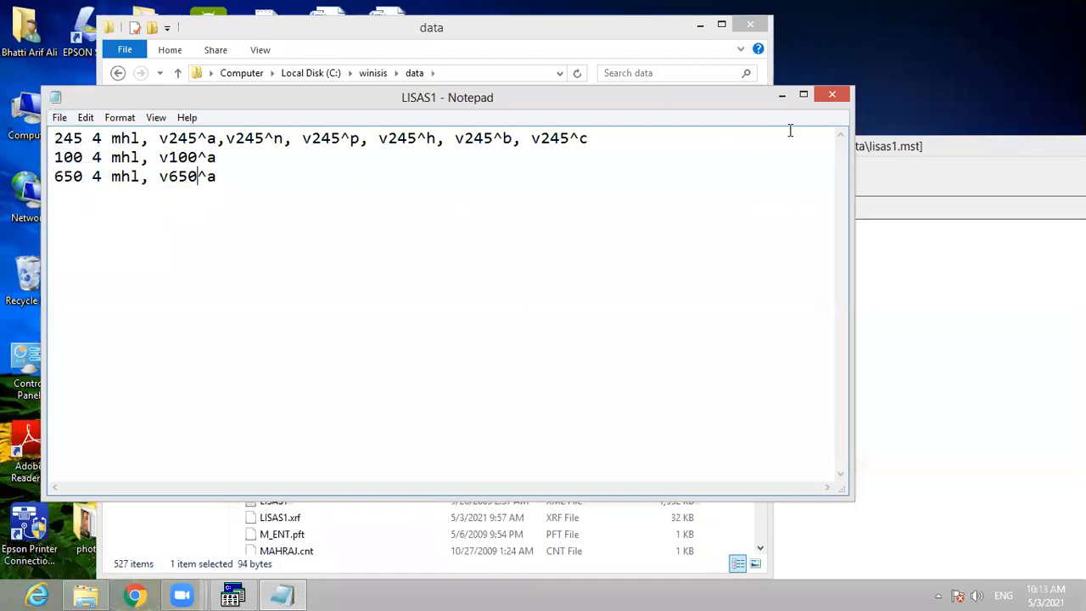
{"action": "left_click", "coordinate": [831, 94]}
{"action": "left_click_drag", "start_coordinate": [483, 49], "coordinate": [737, 92]}
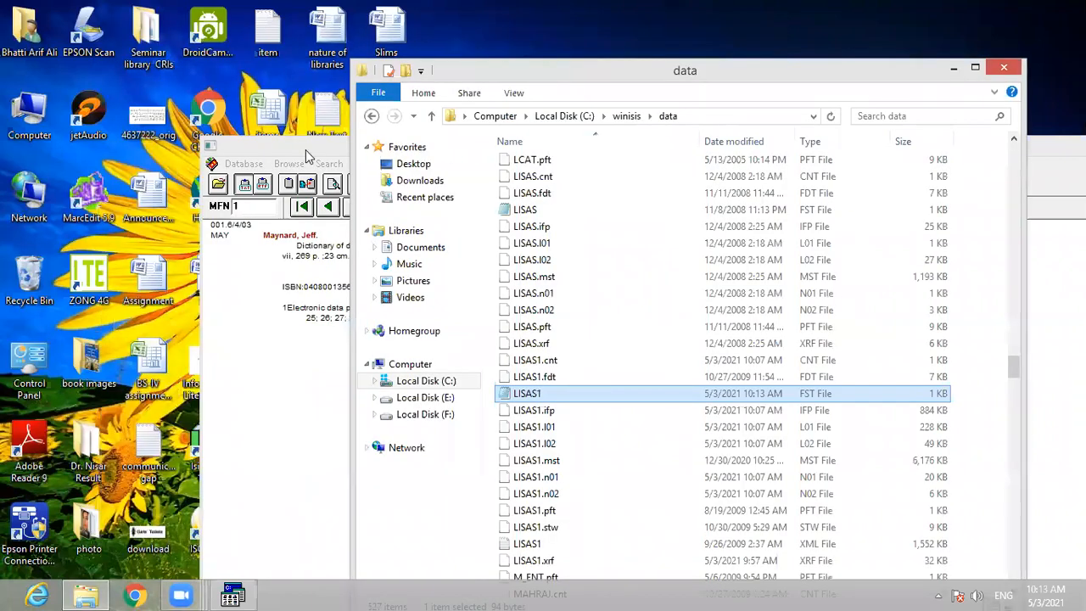
{"action": "left_click", "coordinate": [262, 140]}
{"action": "left_click_drag", "start_coordinate": [262, 143], "coordinate": [195, 20]}
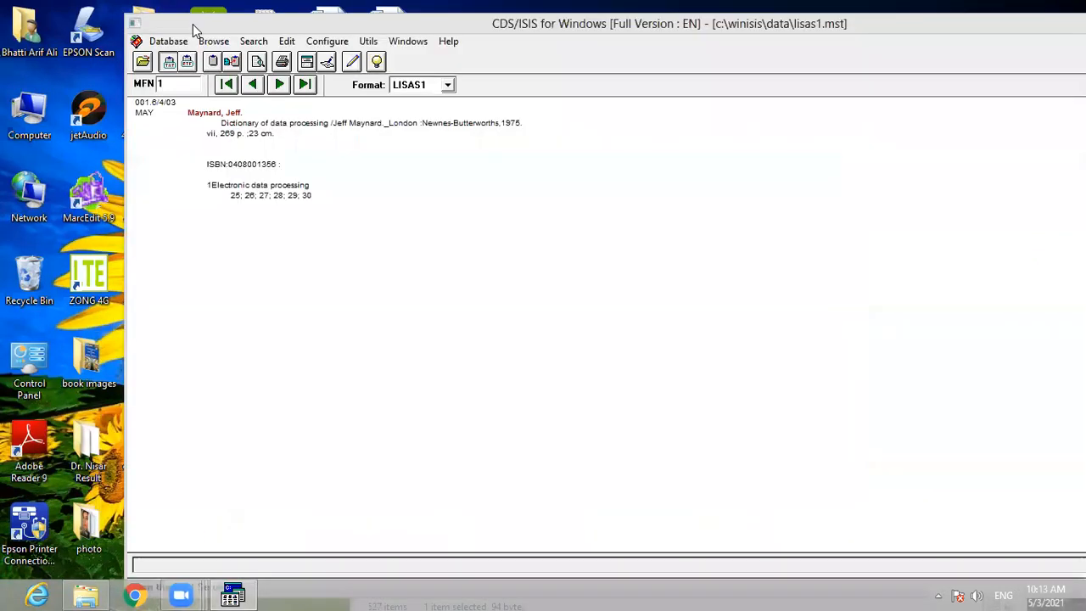
Run a Full Inverted File Generation on LISAS1 for MFN 1 to 9999999.
{"action": "left_click", "coordinate": [168, 41]}
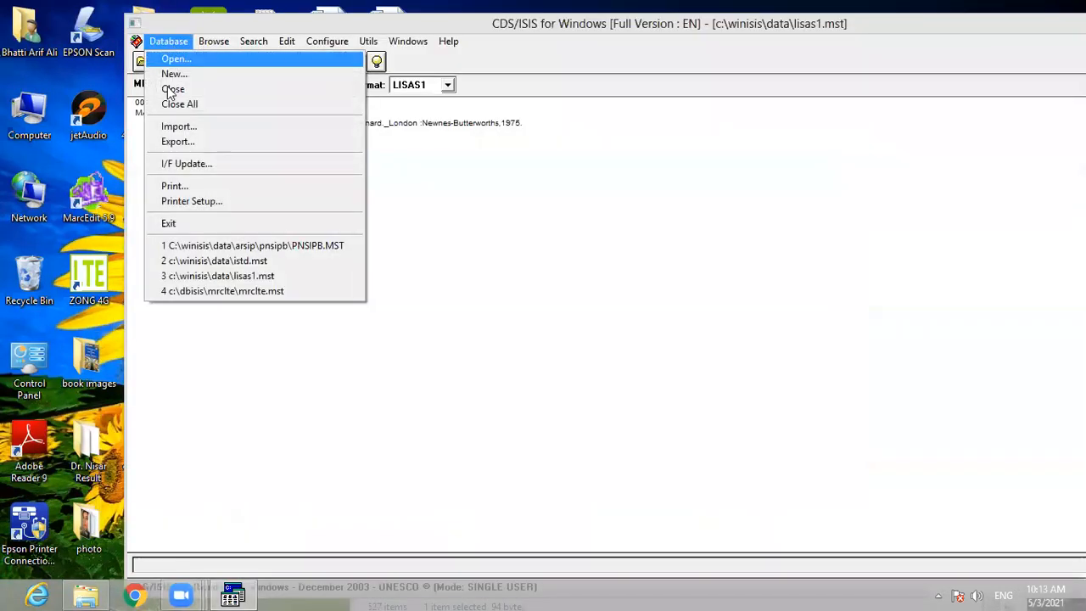
{"action": "left_click", "coordinate": [182, 164]}
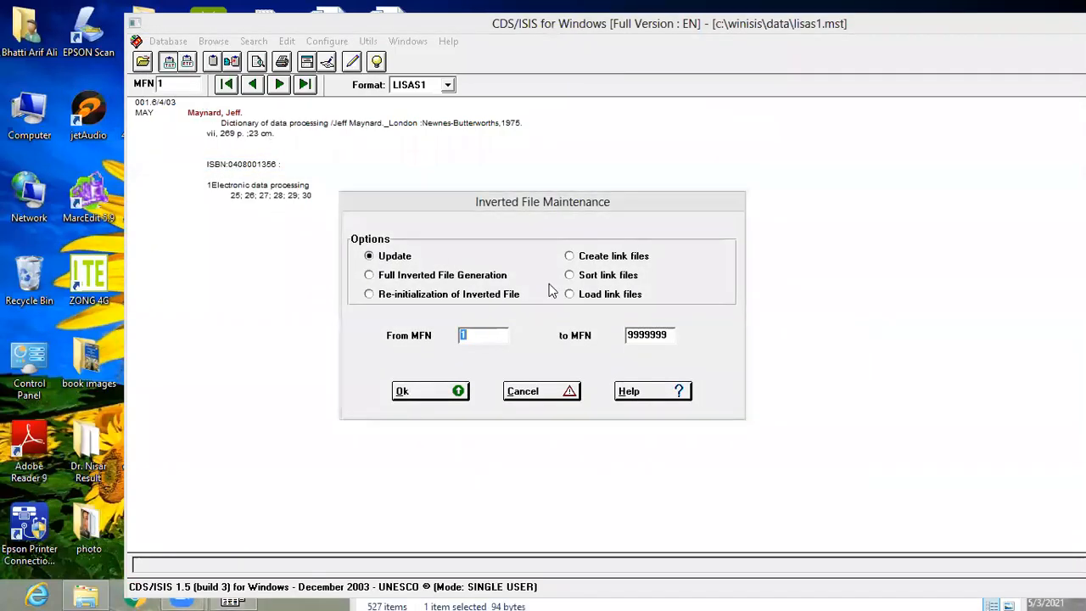
{"action": "left_click", "coordinate": [404, 279]}
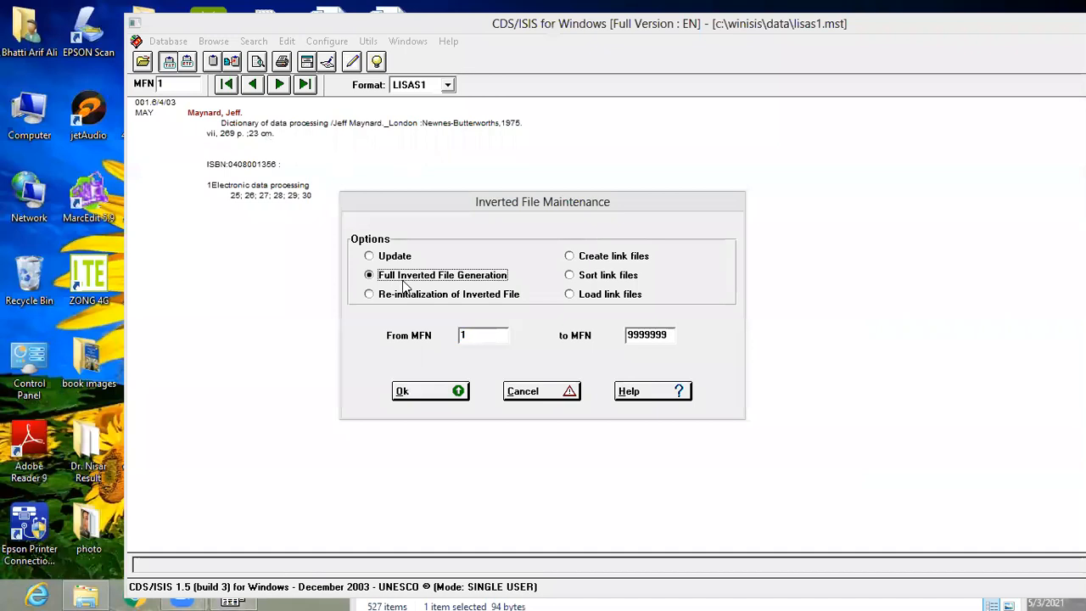
{"action": "left_click", "coordinate": [437, 390]}
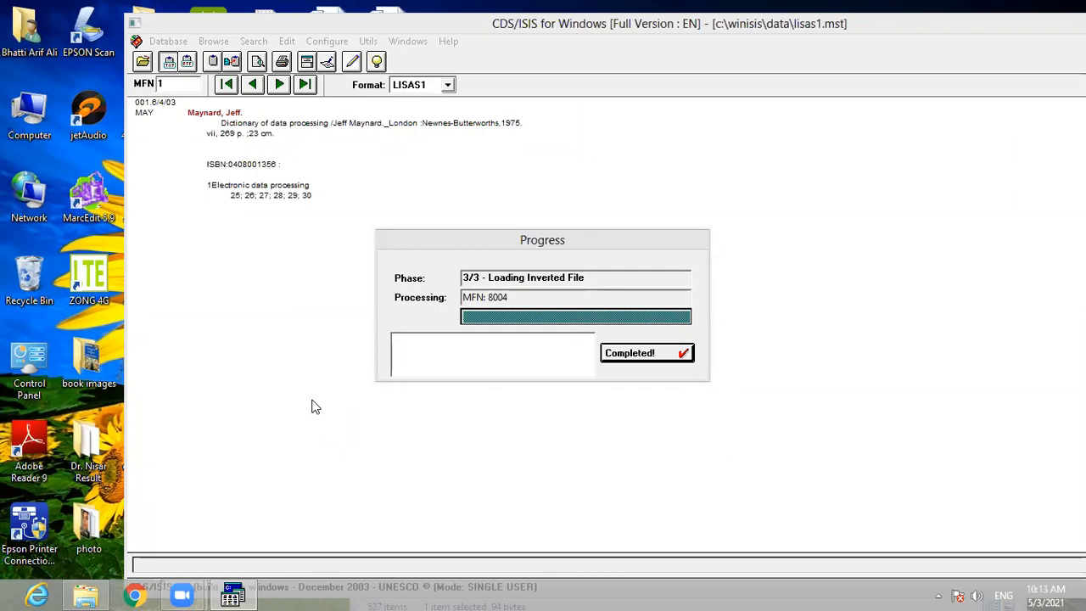
{"action": "left_click", "coordinate": [669, 355]}
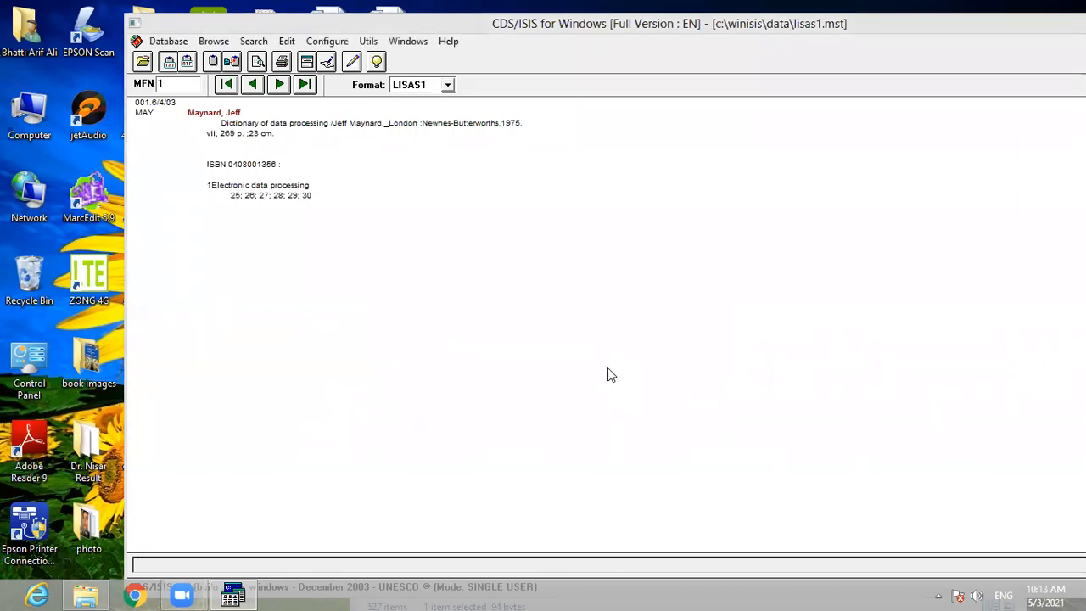
Maximize the CDS/ISIS window and check the list of searchable fields in the LISAS1 dictionary.
{"action": "double_click", "coordinate": [723, 32]}
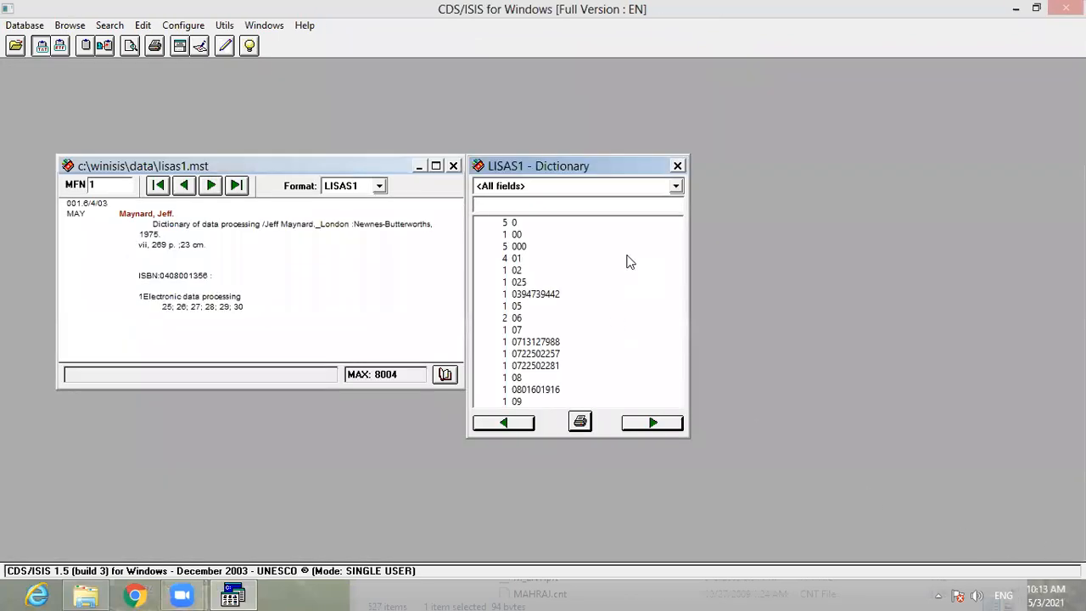
{"action": "left_click", "coordinate": [677, 187]}
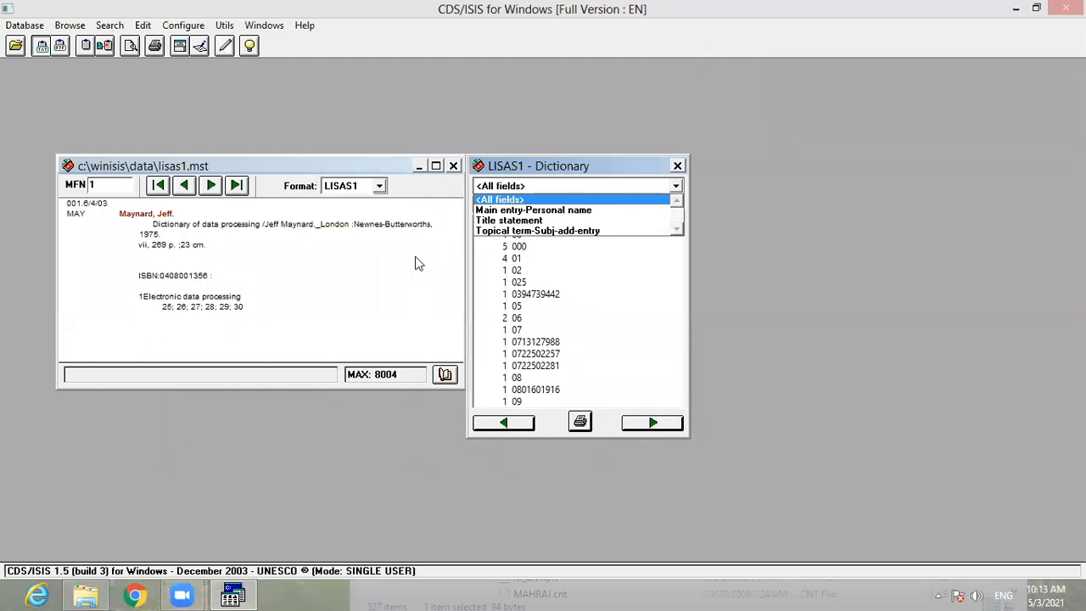
{"action": "left_click", "coordinate": [514, 241]}
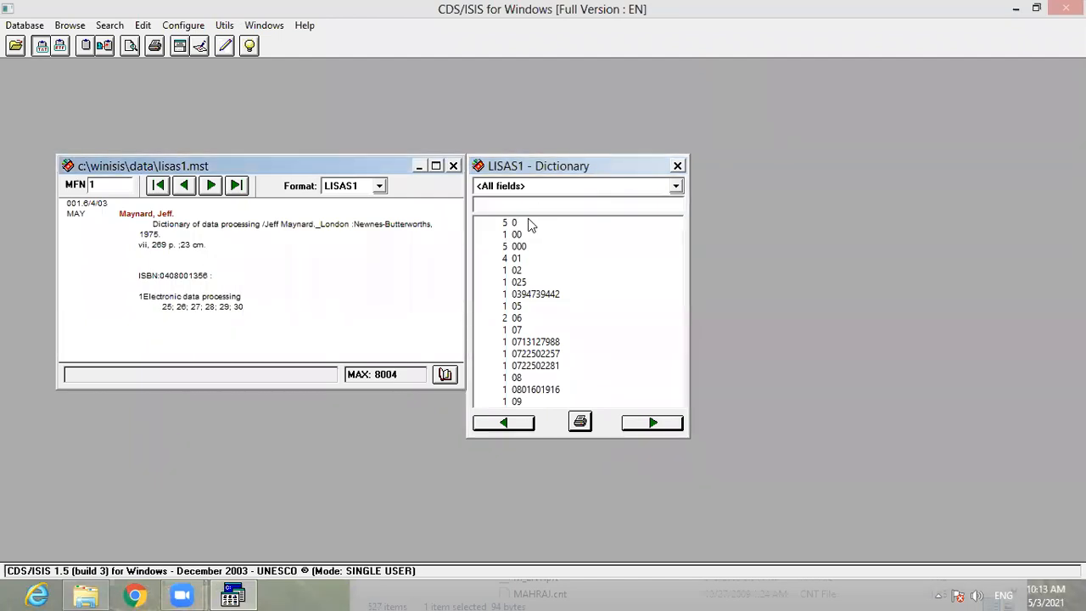
{"action": "left_click", "coordinate": [562, 209]}
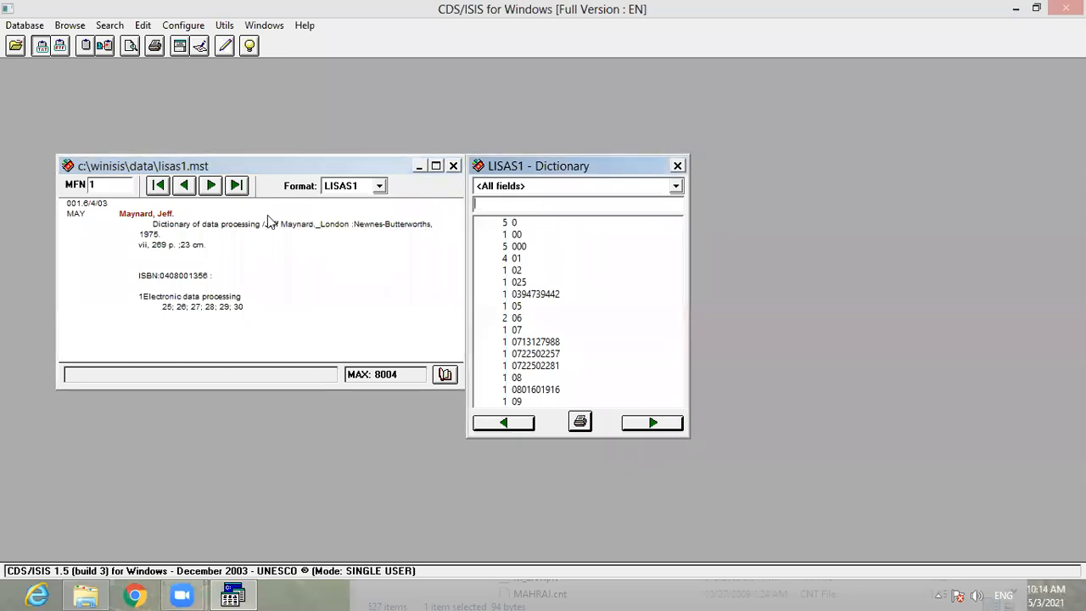
Run an Expert Search for electronic in LISAS1 and display the matching records.
{"action": "left_click", "coordinate": [113, 26]}
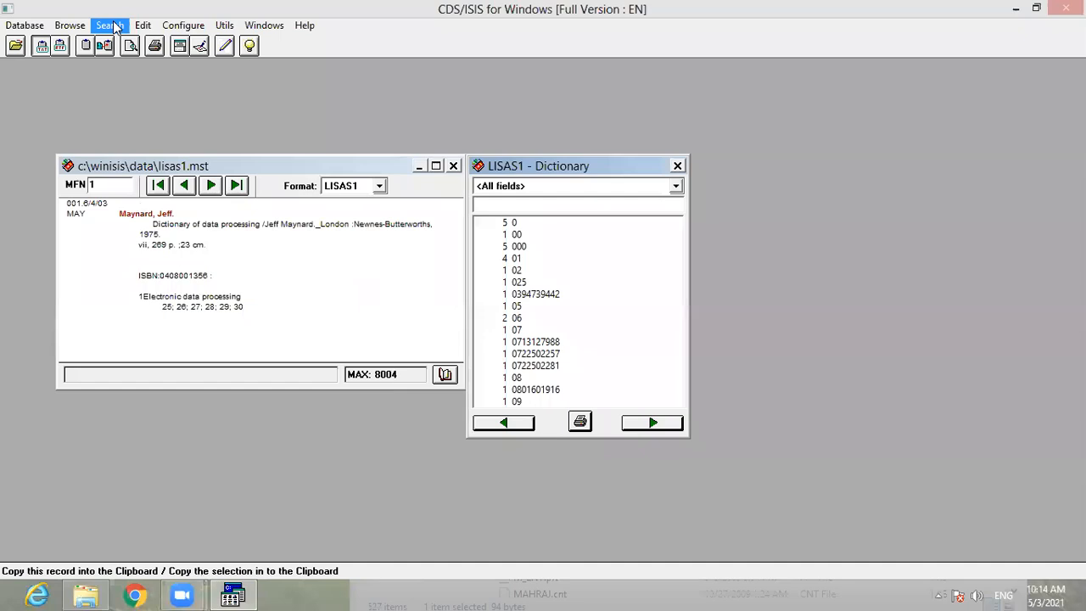
{"action": "left_click", "coordinate": [132, 42]}
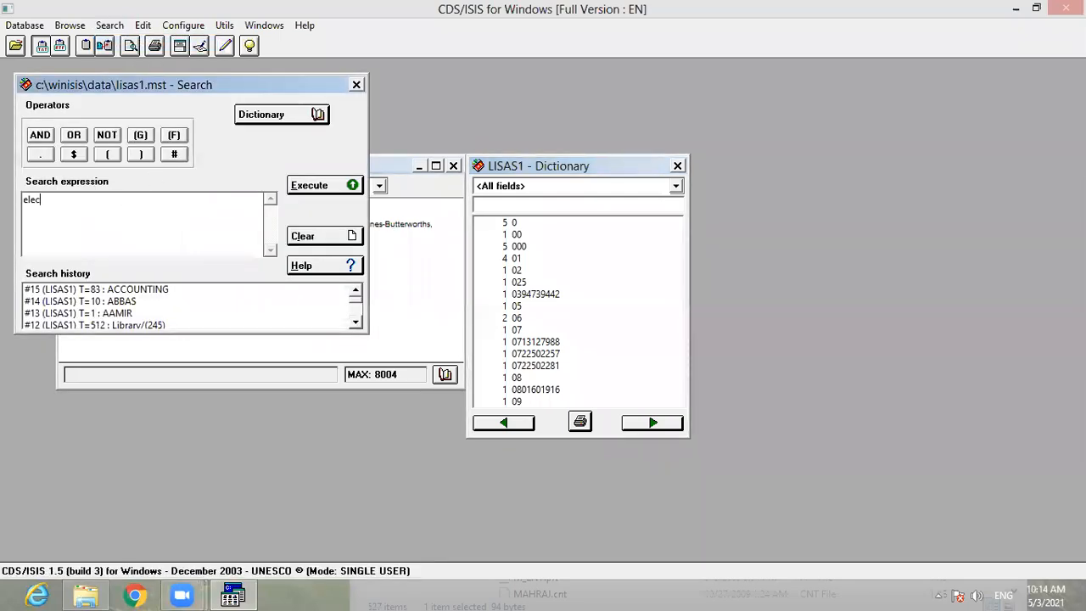
{"action": "type", "text": "electronic"}
{"action": "left_click", "coordinate": [315, 197]}
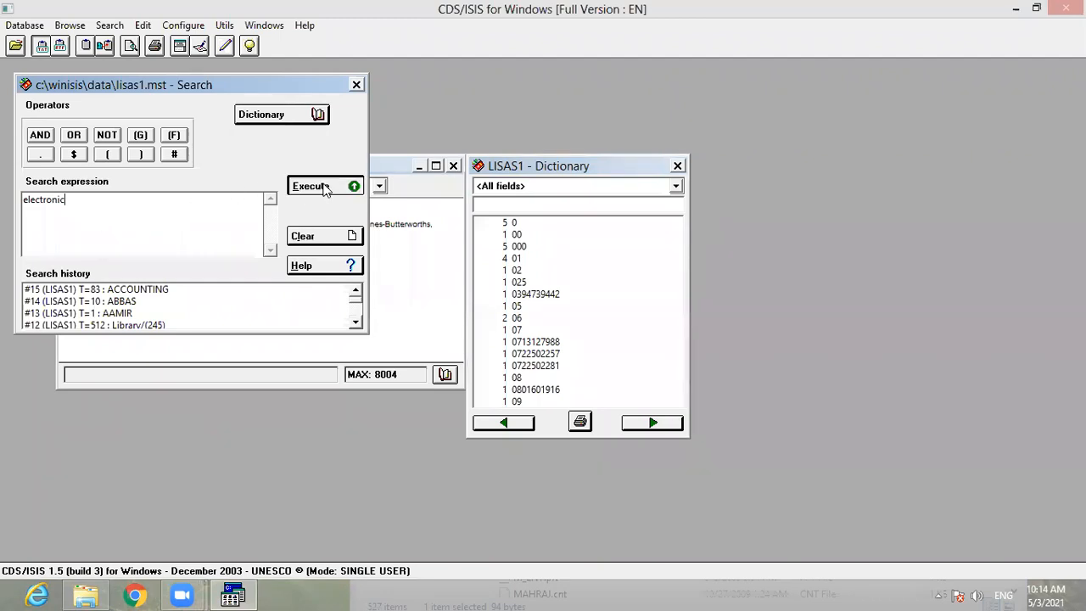
{"action": "double_click", "coordinate": [106, 291]}
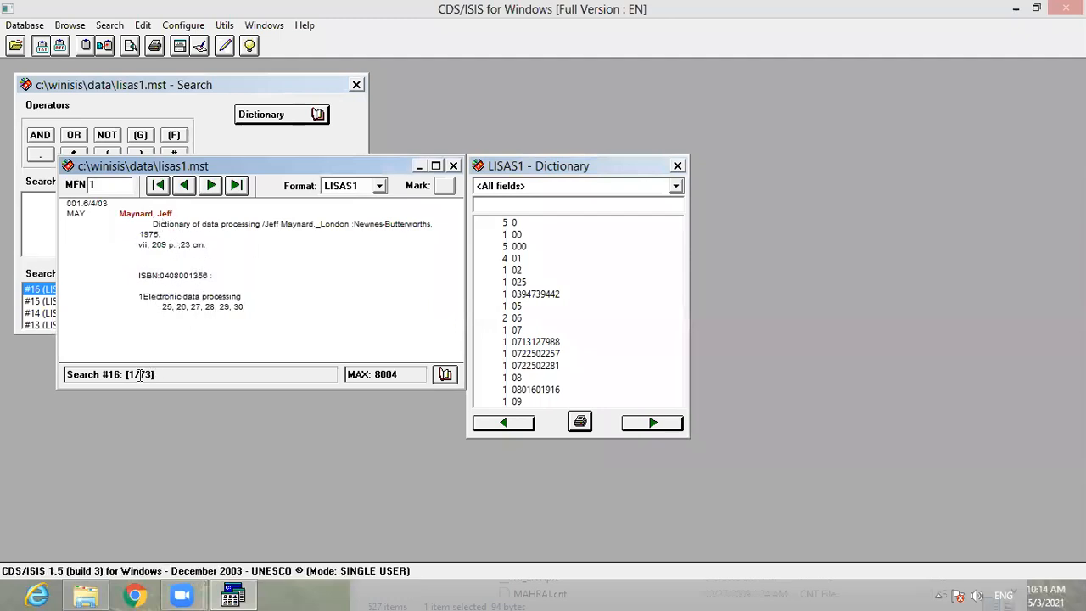
Browse forward through the electronic search results up to the sixth record, and close the search and dictionary windows.
{"action": "left_click", "coordinate": [211, 185]}
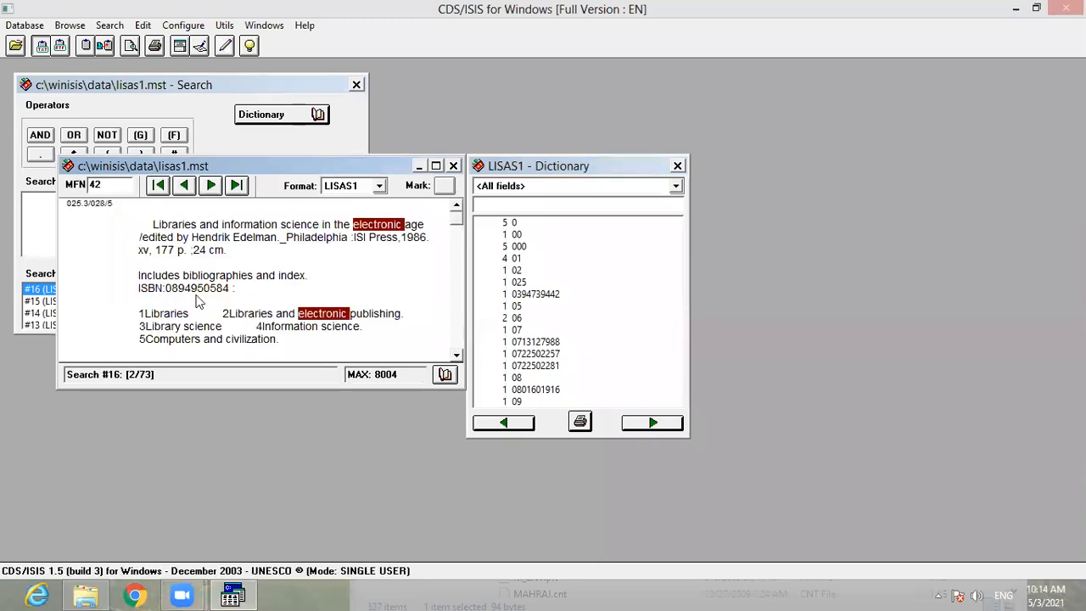
{"action": "left_click", "coordinate": [212, 186]}
{"action": "left_click", "coordinate": [213, 185]}
{"action": "left_click", "coordinate": [212, 186]}
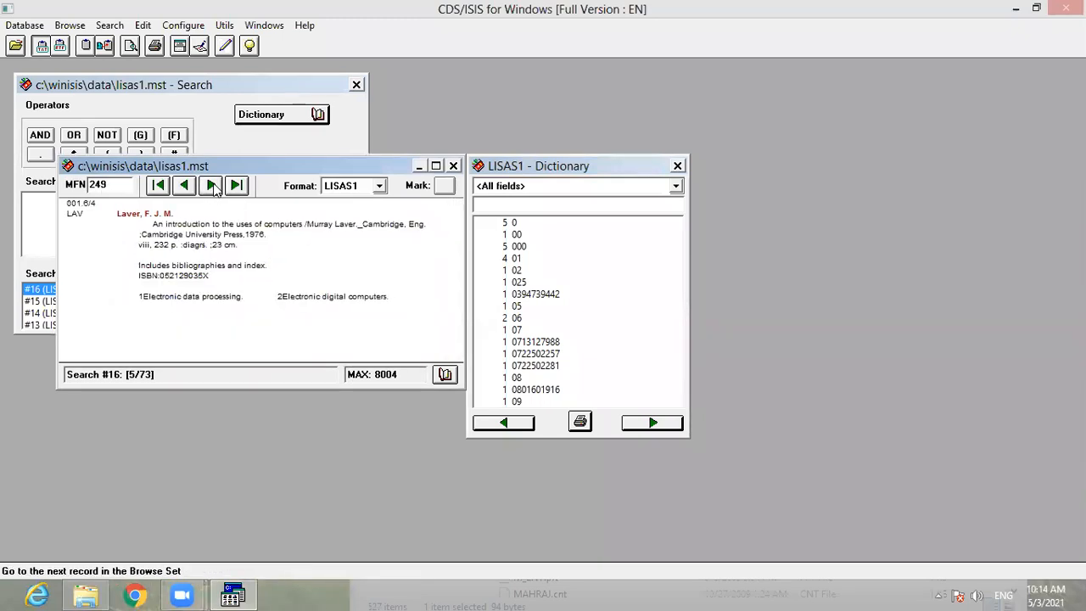
{"action": "left_click", "coordinate": [212, 186]}
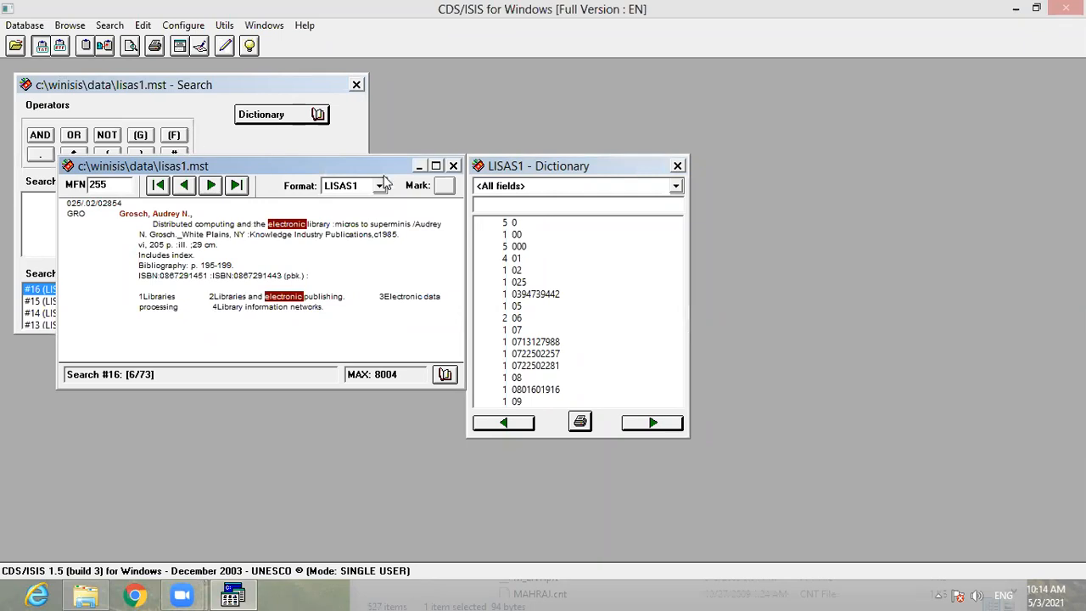
{"action": "left_click", "coordinate": [227, 90]}
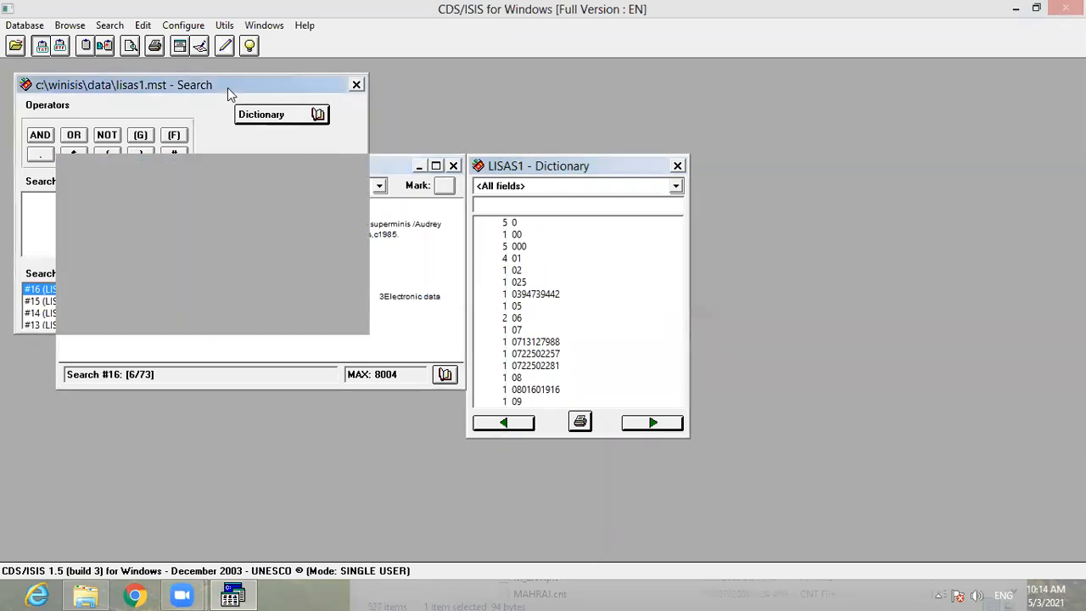
{"action": "left_click", "coordinate": [355, 86]}
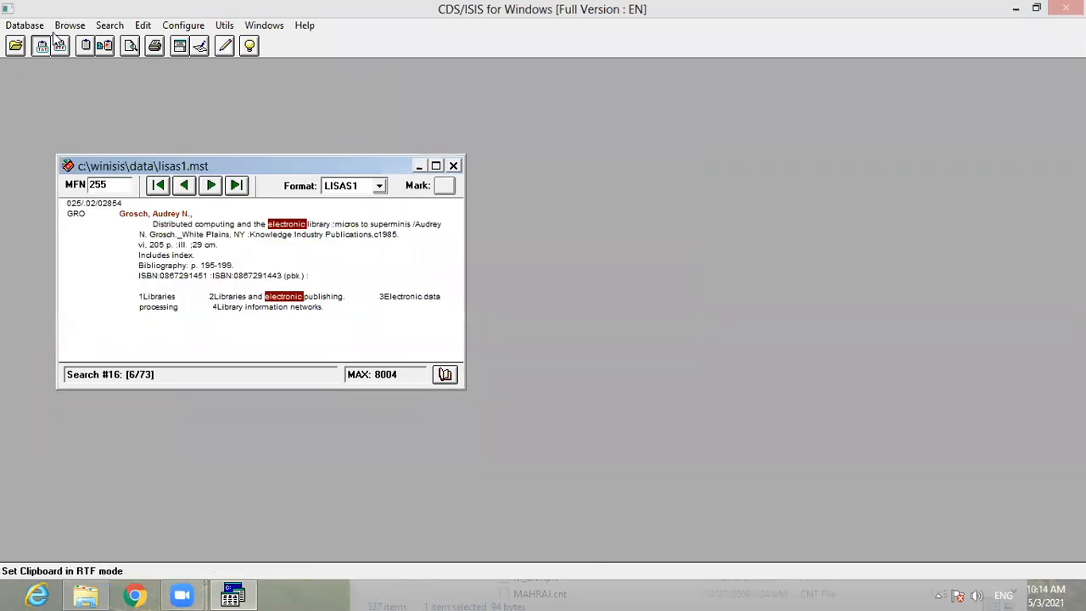
Run a Guided Search for digital library in the Topical term-Subj-add-entry field and try to display the results.
{"action": "left_click", "coordinate": [104, 26]}
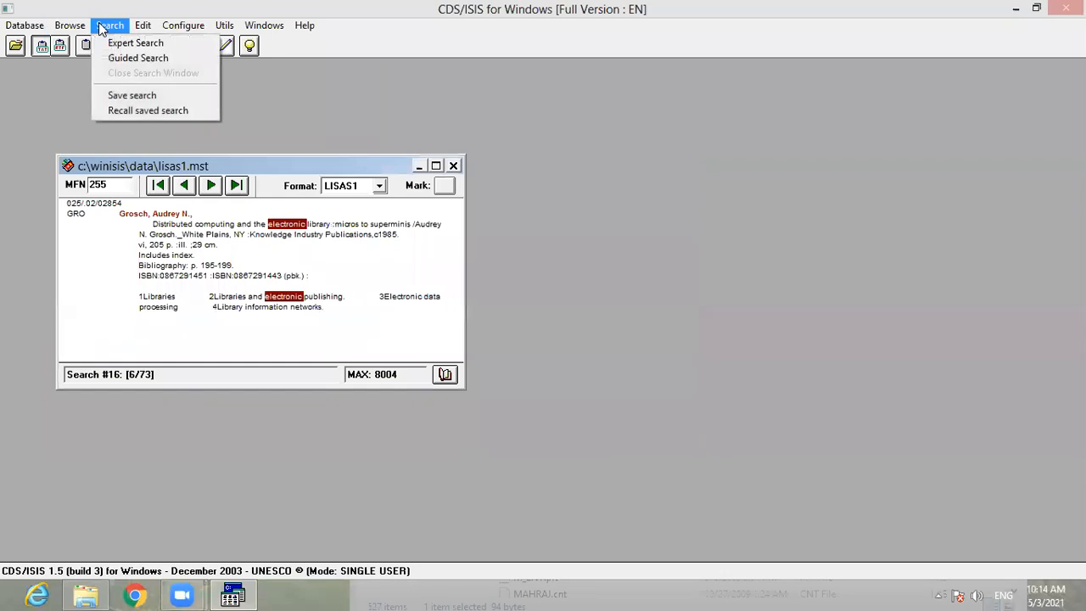
{"action": "left_click", "coordinate": [144, 59]}
{"action": "left_click", "coordinate": [166, 190]}
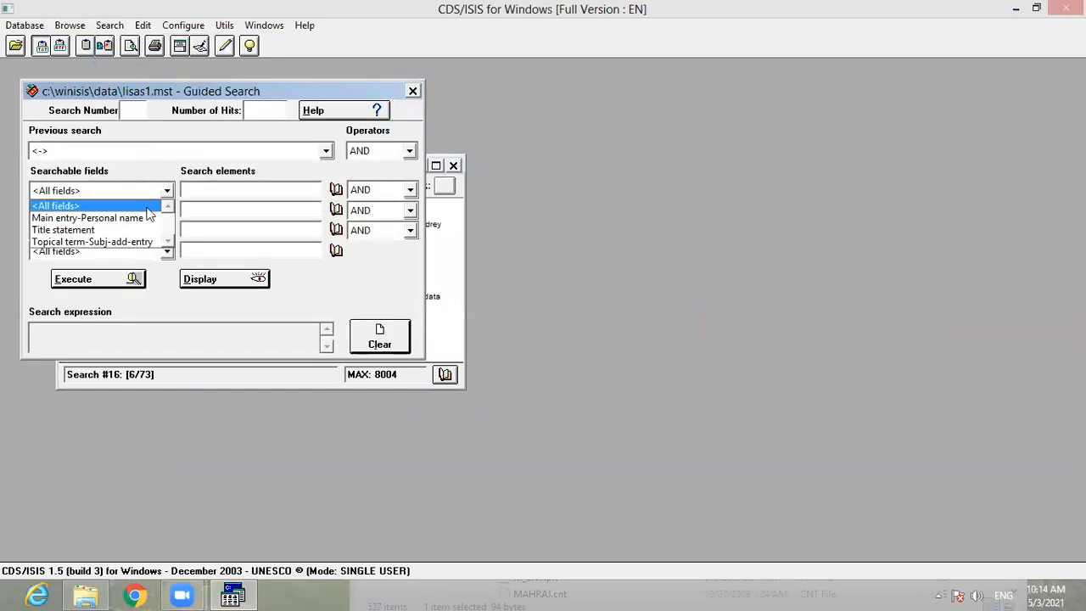
{"action": "left_click", "coordinate": [119, 242]}
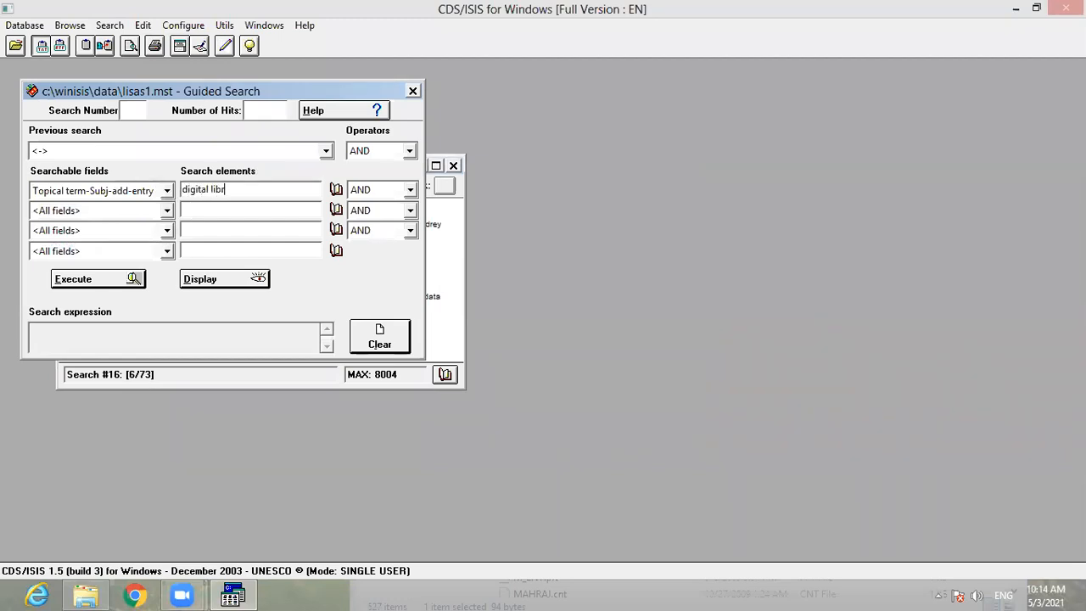
{"action": "left_click", "coordinate": [98, 285]}
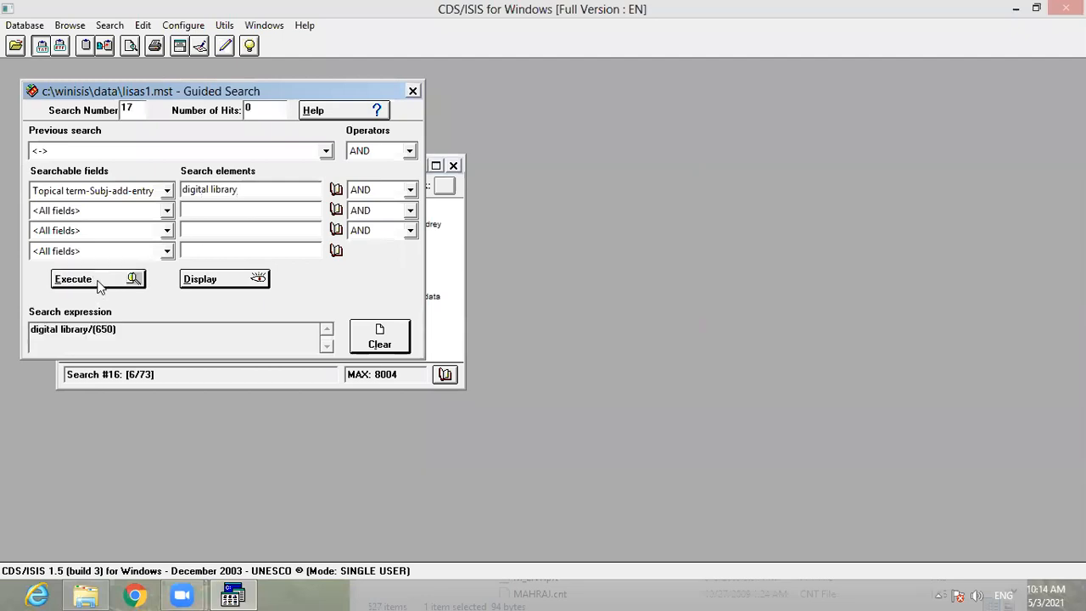
{"action": "left_click", "coordinate": [209, 279]}
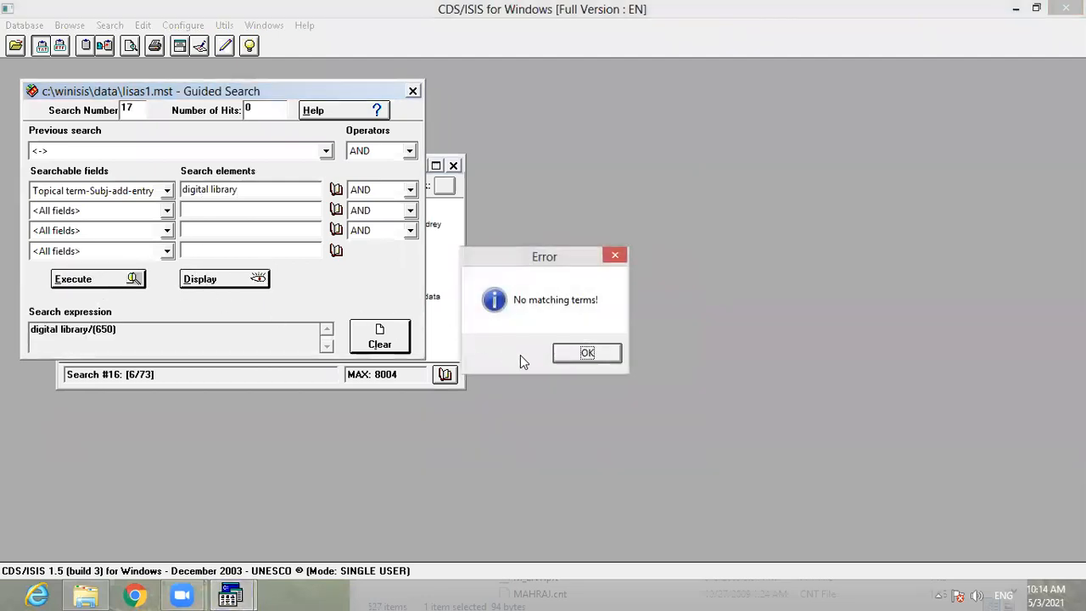
{"action": "left_click", "coordinate": [585, 354]}
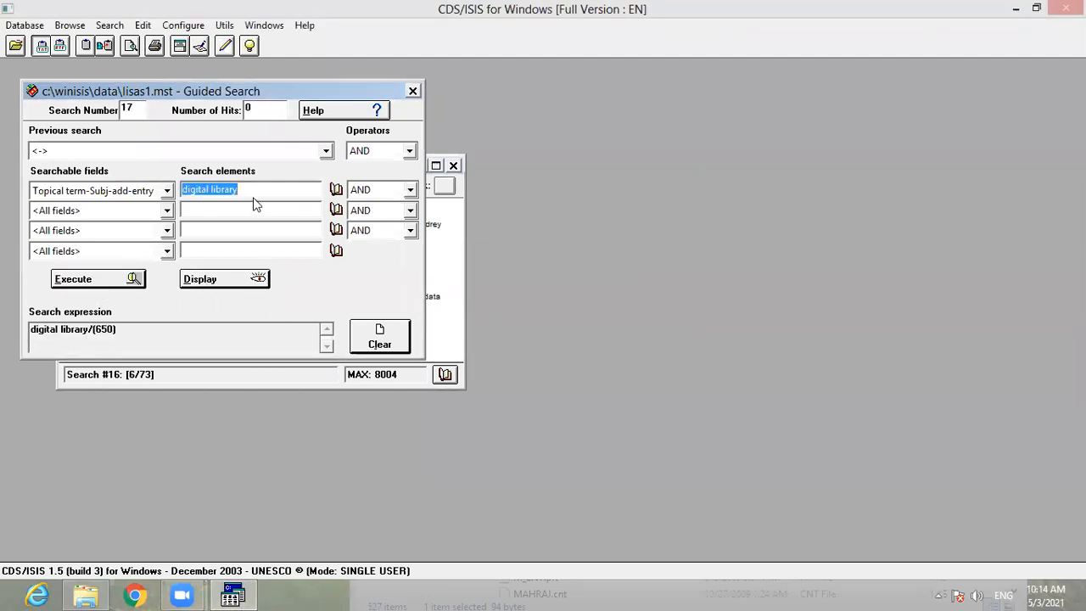
Run the Guided Search for computer in the Topical term-Subj-add-entry field and display the matching records.
{"action": "type", "text": "com"}
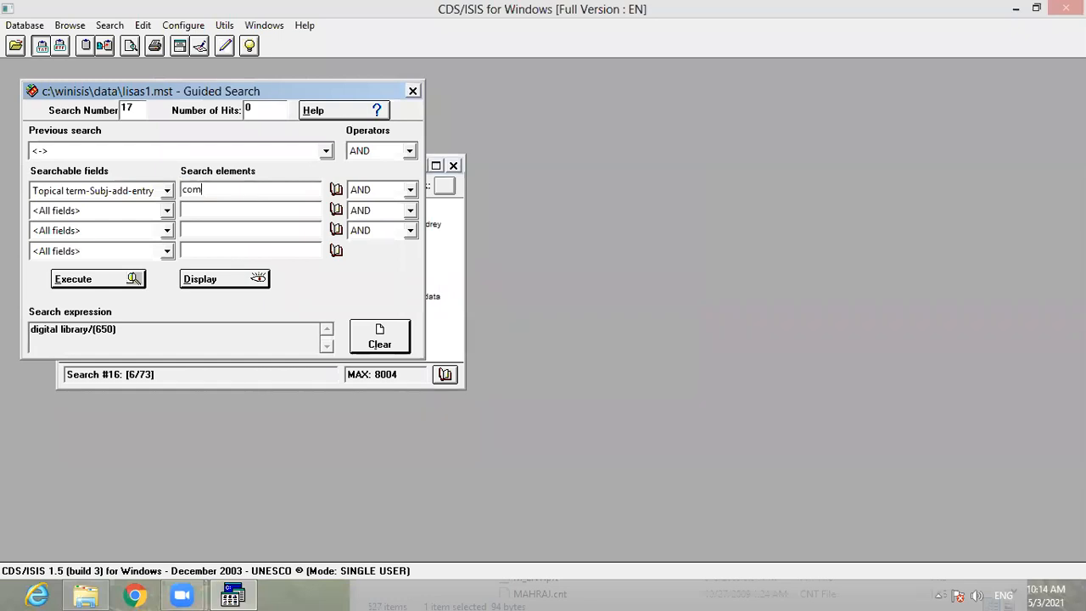
{"action": "type", "text": "puter"}
{"action": "left_click", "coordinate": [116, 279]}
{"action": "left_click", "coordinate": [219, 279]}
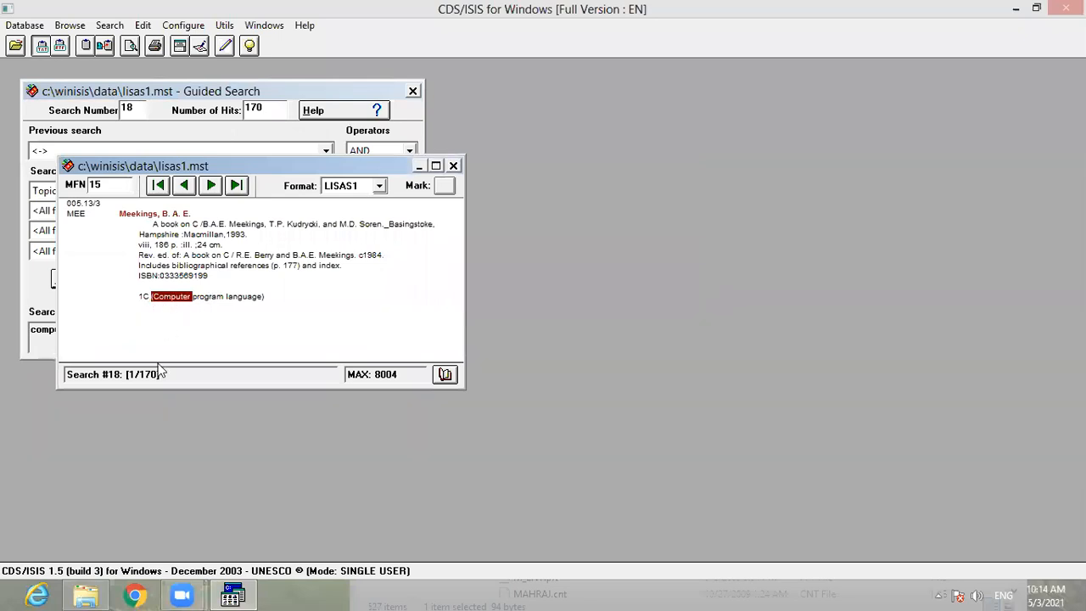
Browse forward through the computer search results up to the tenth record, checking the highlighted subject terms.
{"action": "left_click", "coordinate": [210, 185]}
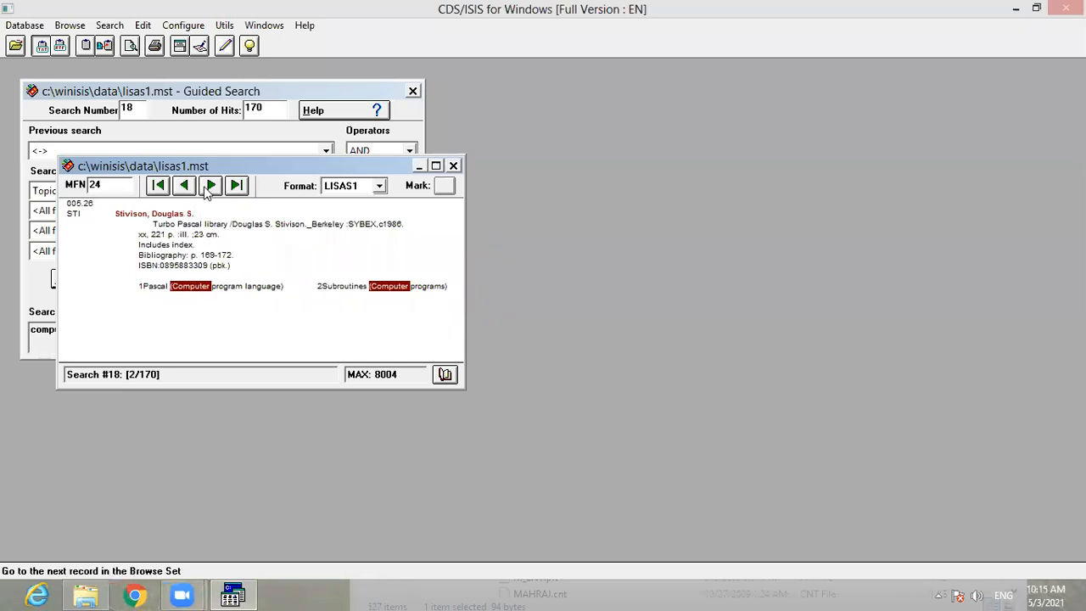
{"action": "left_click", "coordinate": [209, 187]}
{"action": "left_click", "coordinate": [208, 186]}
{"action": "left_click", "coordinate": [209, 187]}
{"action": "left_click", "coordinate": [210, 186]}
{"action": "left_click", "coordinate": [211, 185]}
{"action": "left_click", "coordinate": [210, 185]}
{"action": "left_click", "coordinate": [210, 185]}
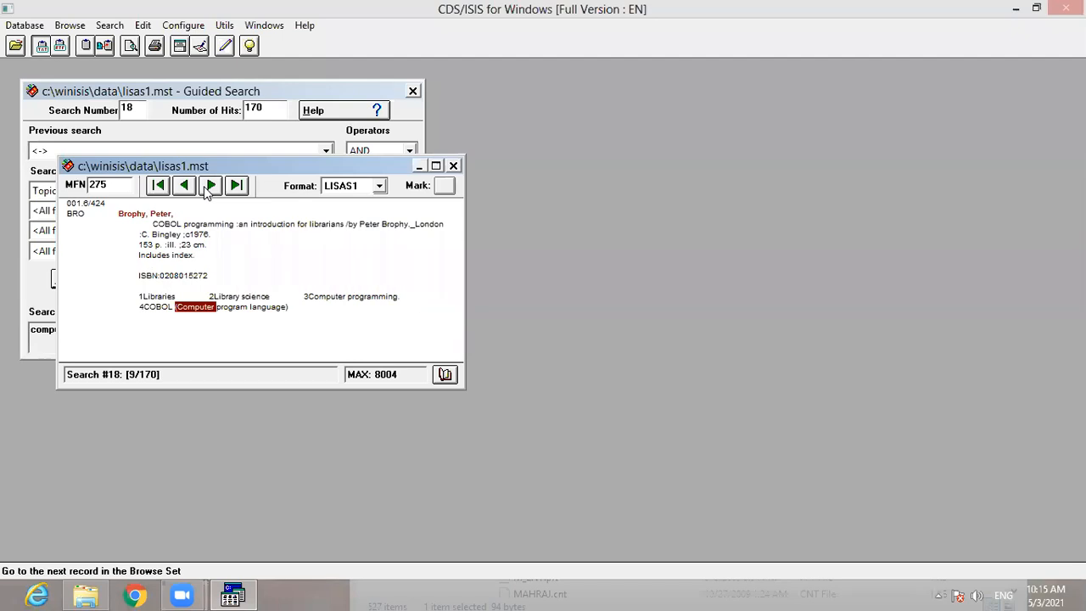
{"action": "left_click", "coordinate": [209, 187]}
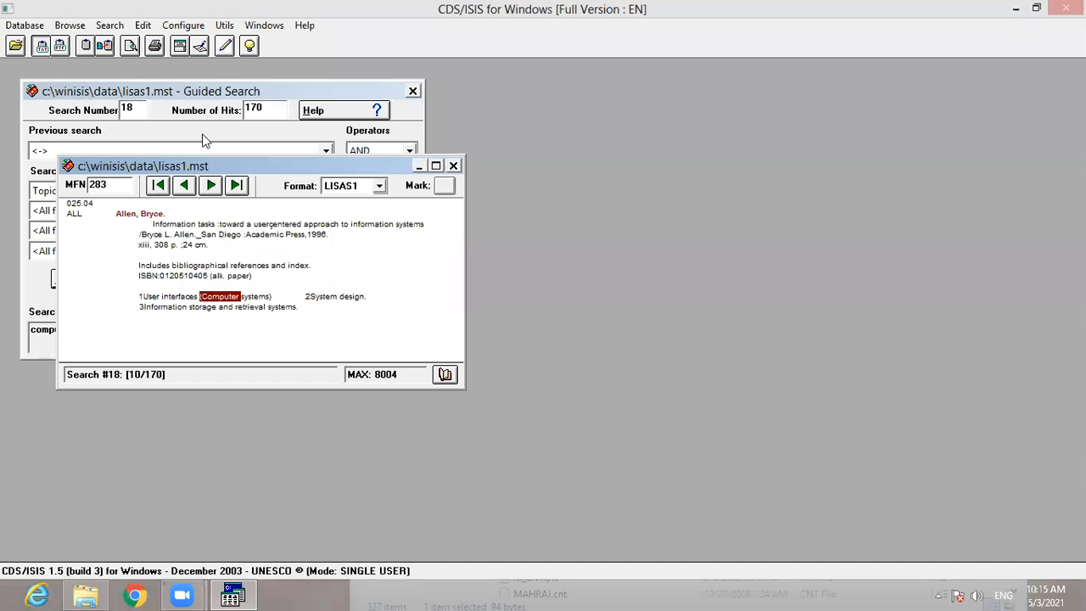
Close the LISAS1 database, then reopen it from c:\winisis\data\lisas1.mst with its record window maximized.
{"action": "left_click", "coordinate": [130, 90]}
{"action": "left_click", "coordinate": [25, 25]}
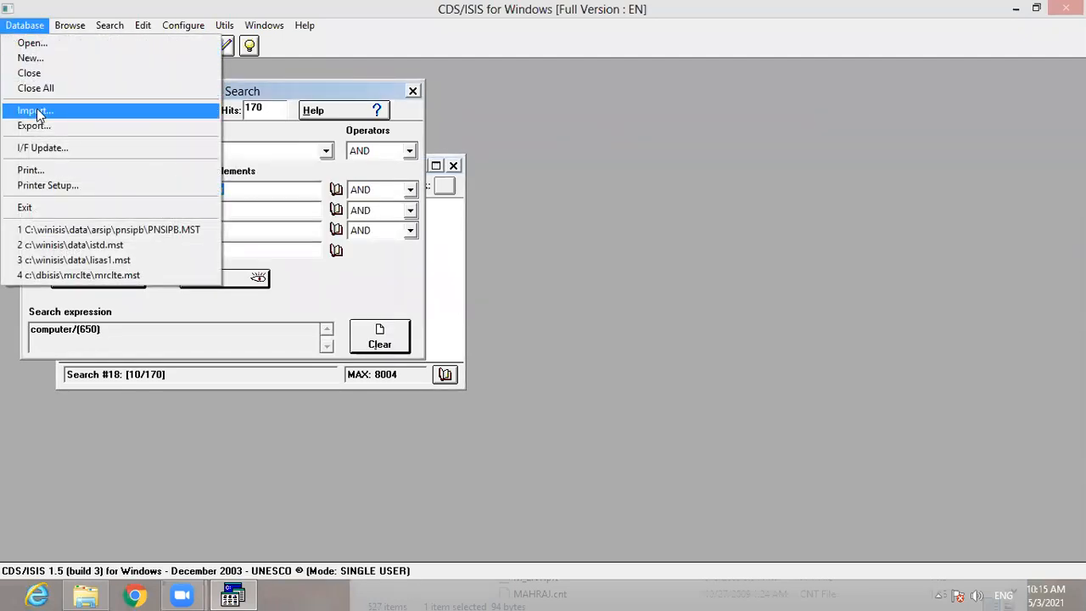
{"action": "left_click", "coordinate": [29, 73]}
{"action": "left_click", "coordinate": [25, 25]}
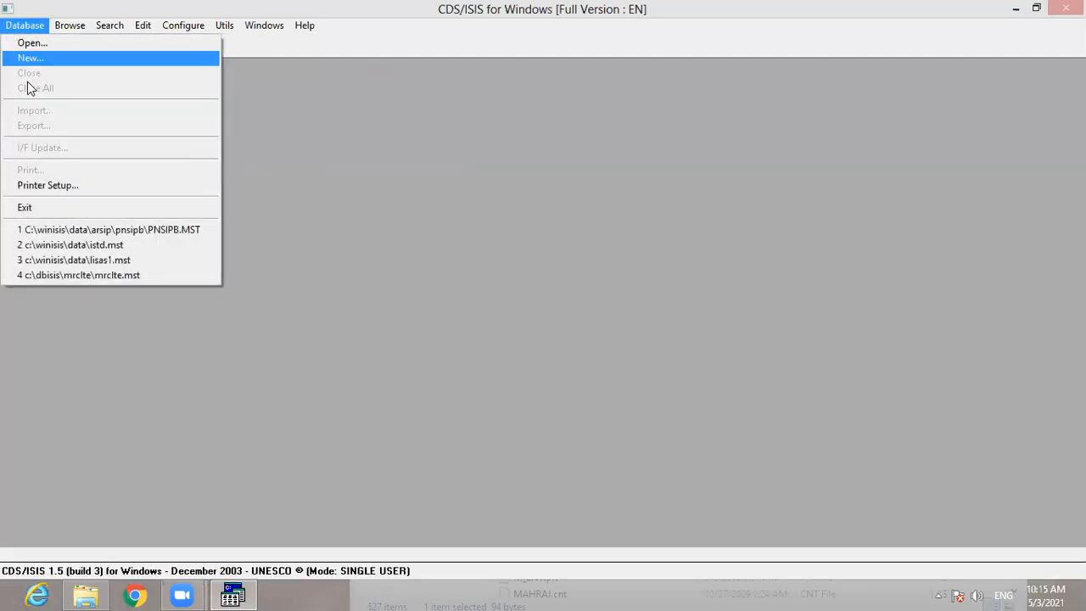
{"action": "left_click", "coordinate": [118, 254]}
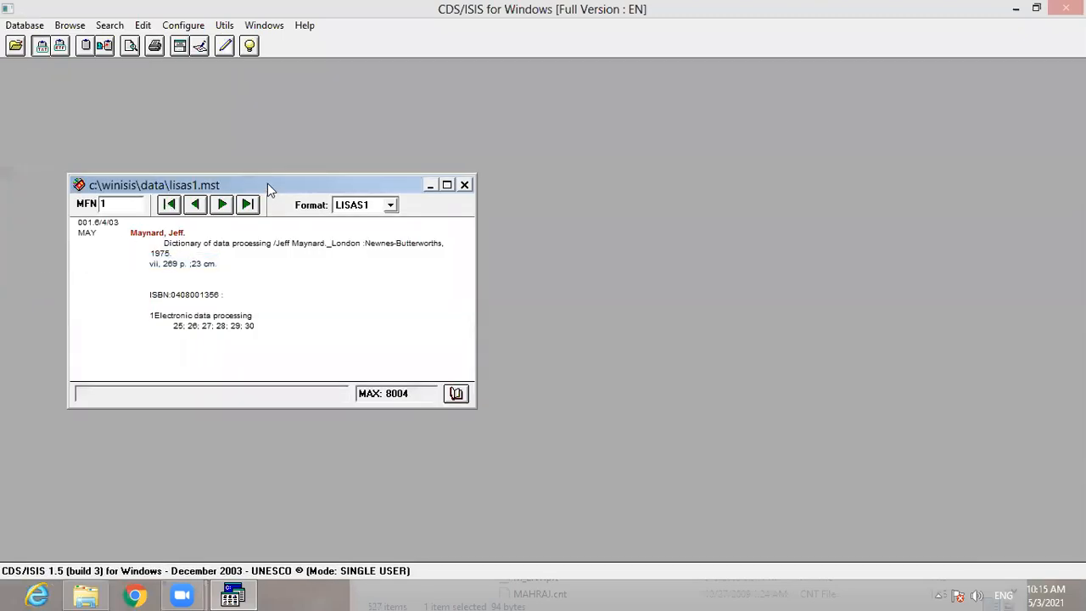
{"action": "double_click", "coordinate": [268, 184]}
Create a new entry in the LISAS1 field selection table for tag 260 Impring with technique 4 - by word.
{"action": "left_click", "coordinate": [156, 28]}
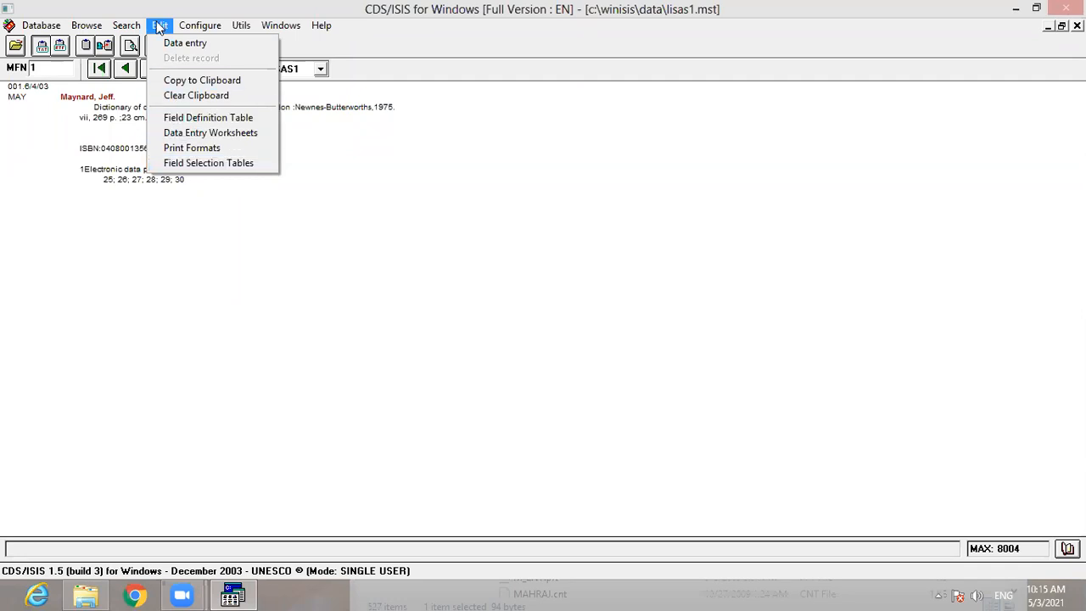
{"action": "left_click", "coordinate": [174, 162]}
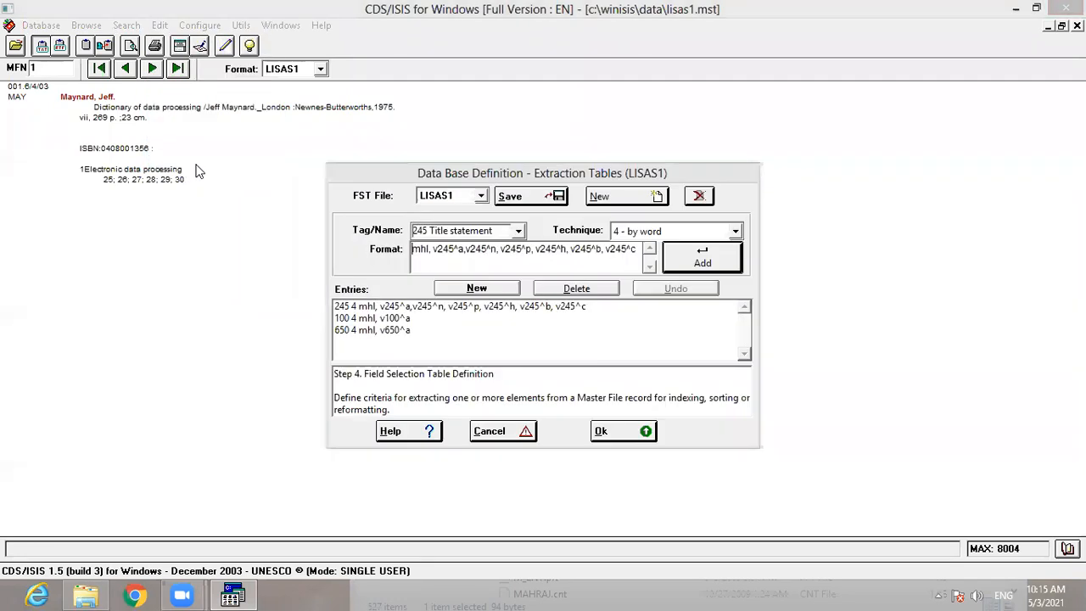
{"action": "left_click_drag", "start_coordinate": [502, 176], "coordinate": [326, 75]}
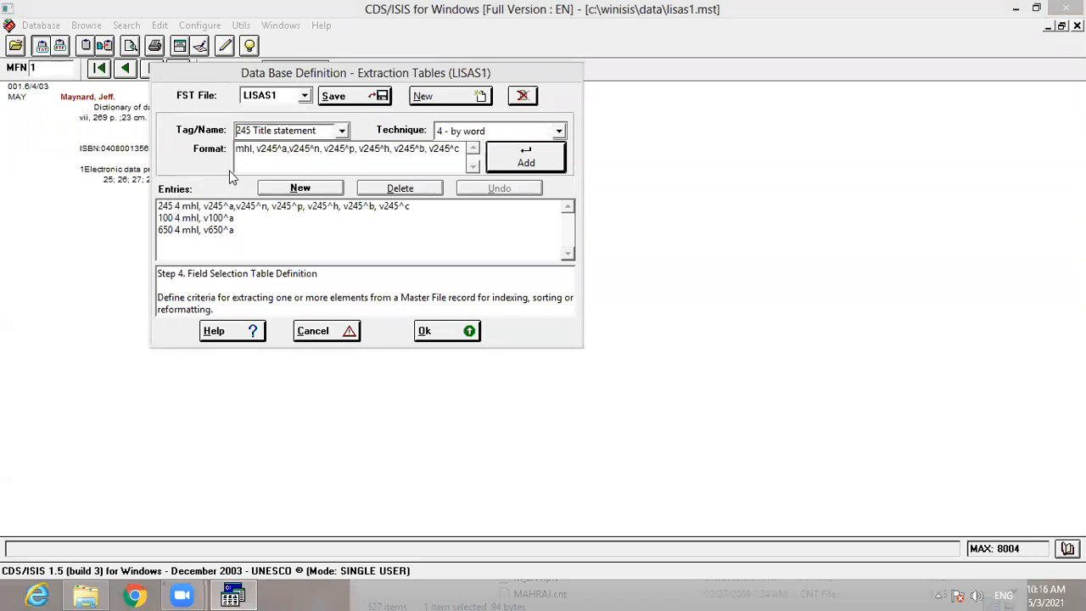
{"action": "left_click", "coordinate": [301, 189]}
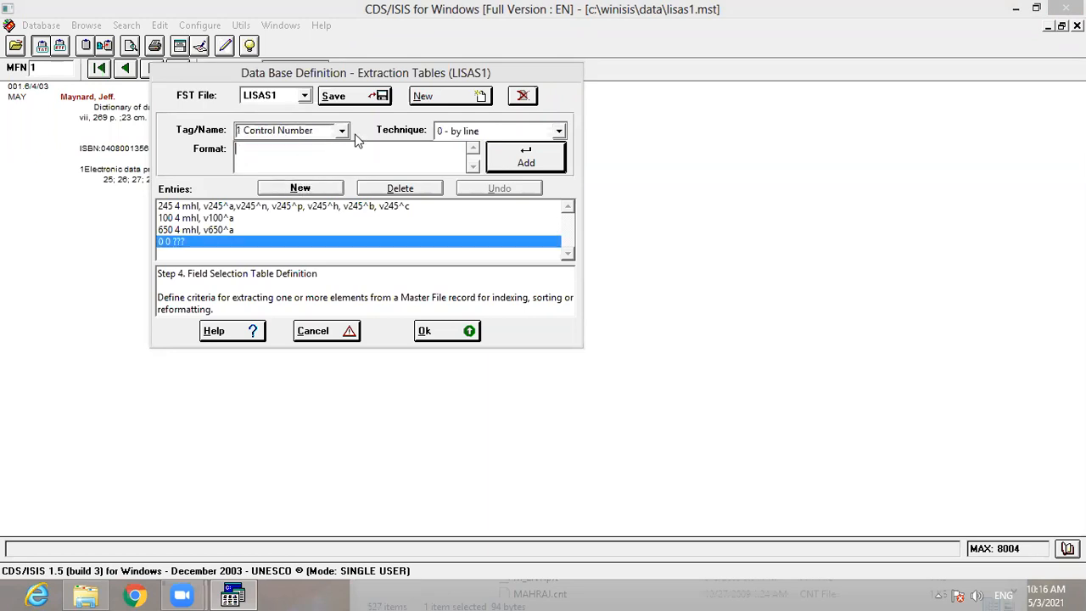
{"action": "left_click", "coordinate": [319, 132]}
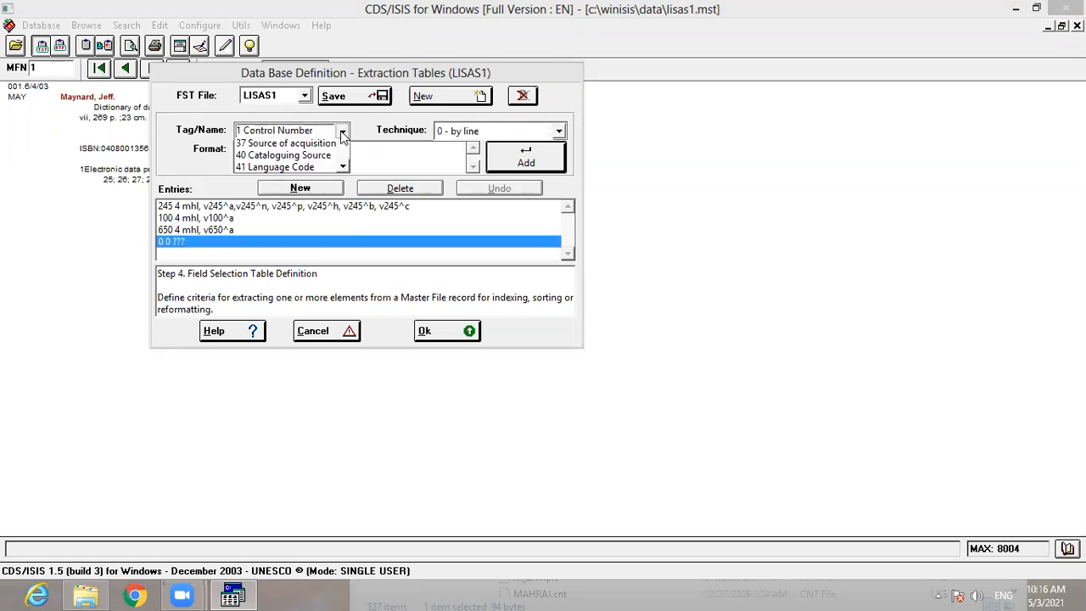
{"action": "type", "text": "26"}
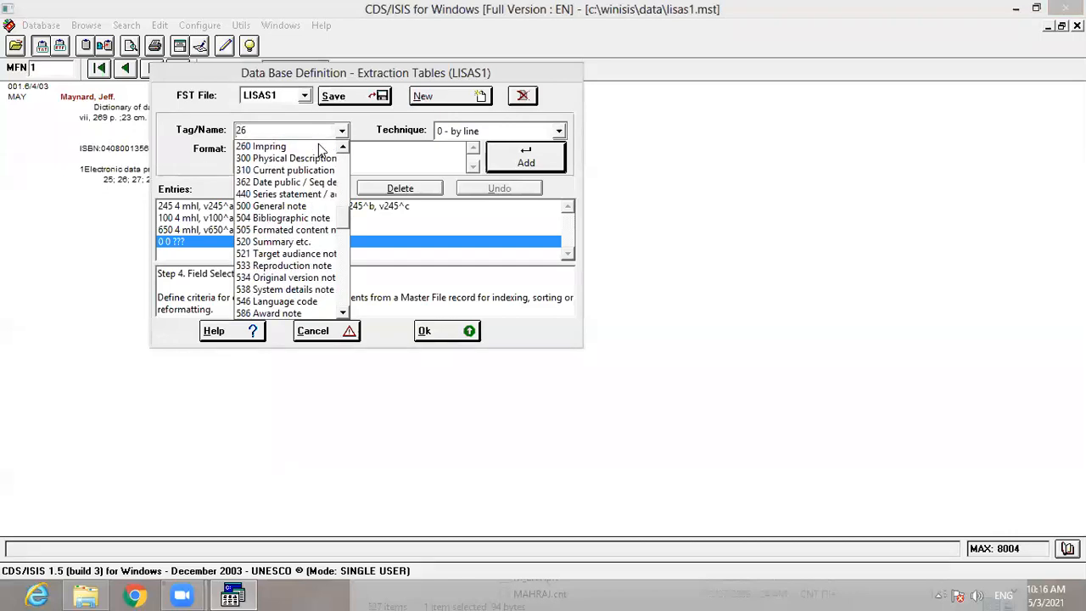
{"action": "type", "text": "0"}
{"action": "left_click", "coordinate": [266, 148]}
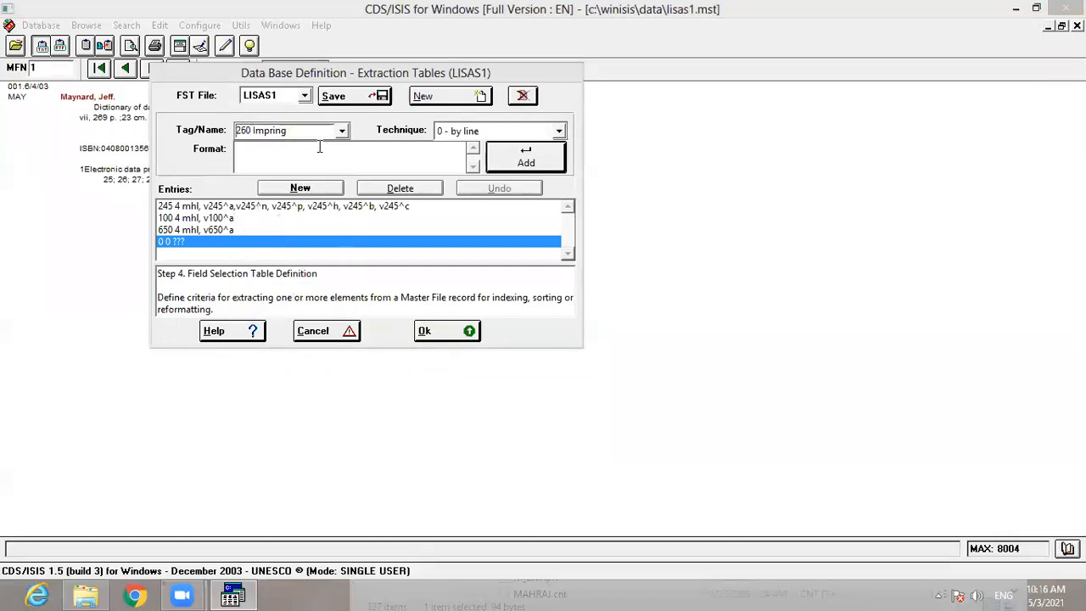
{"action": "left_click", "coordinate": [558, 131]}
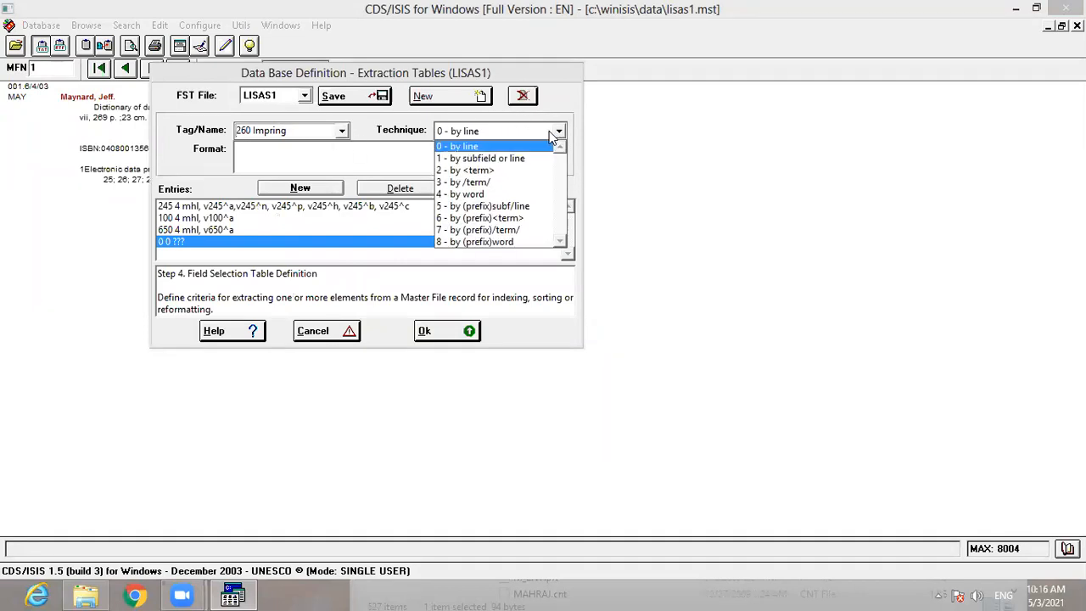
{"action": "left_click", "coordinate": [477, 194]}
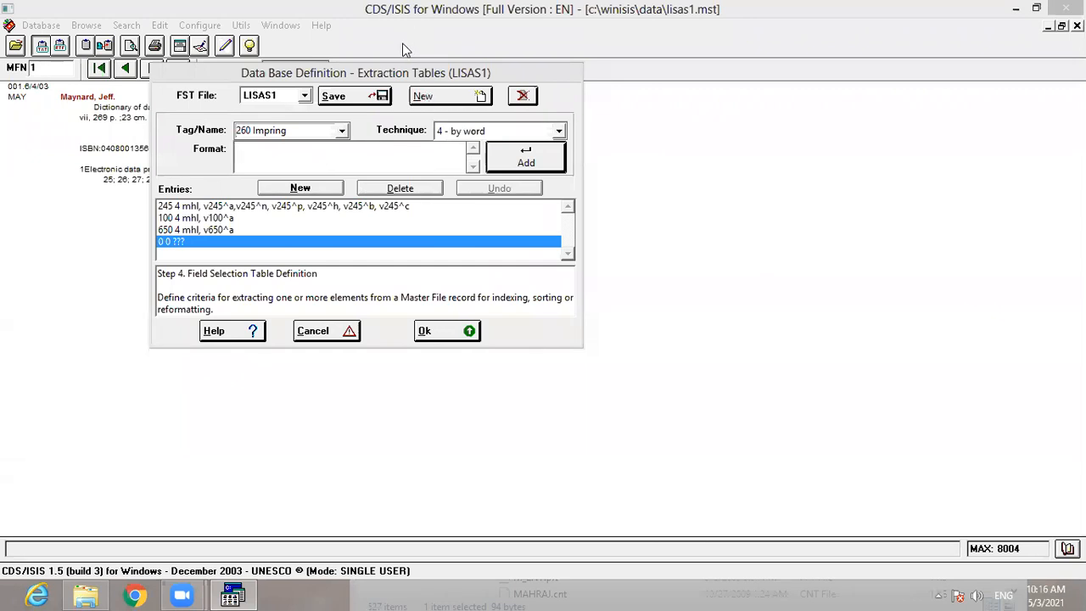
Add the format mhl, v260^b to the 260 entry, and save and close the field selection table.
{"action": "type", "text": "mhl,v"}
{"action": "key", "text": "BackSpace"}
{"action": "type", "text": "v260^a"}
{"action": "key", "text": "BackSpace"}
{"action": "type", "text": "b"}
{"action": "left_click", "coordinate": [527, 161]}
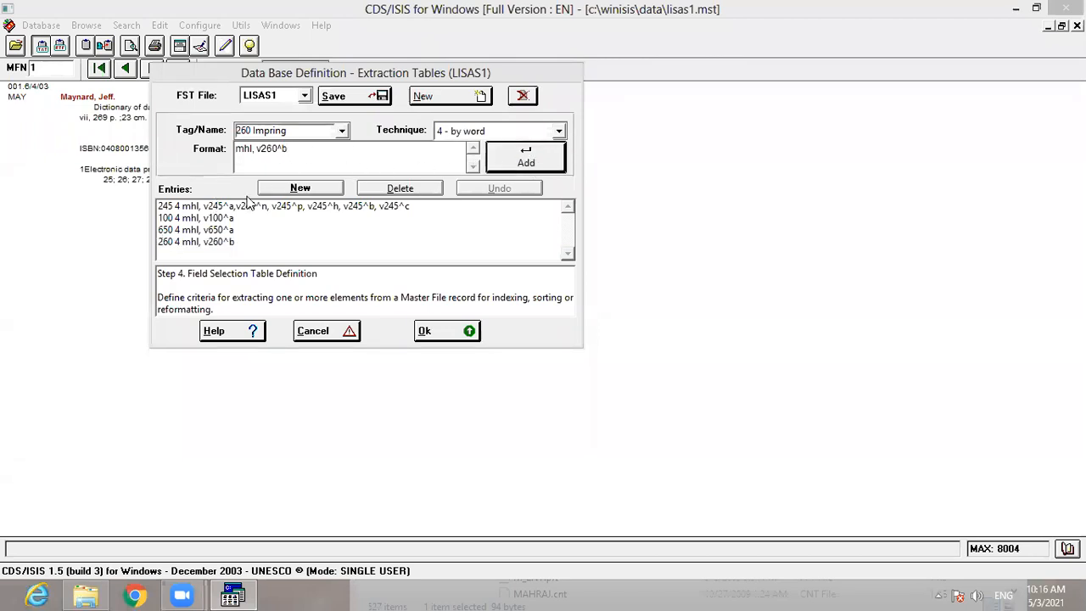
{"action": "left_click", "coordinate": [353, 98]}
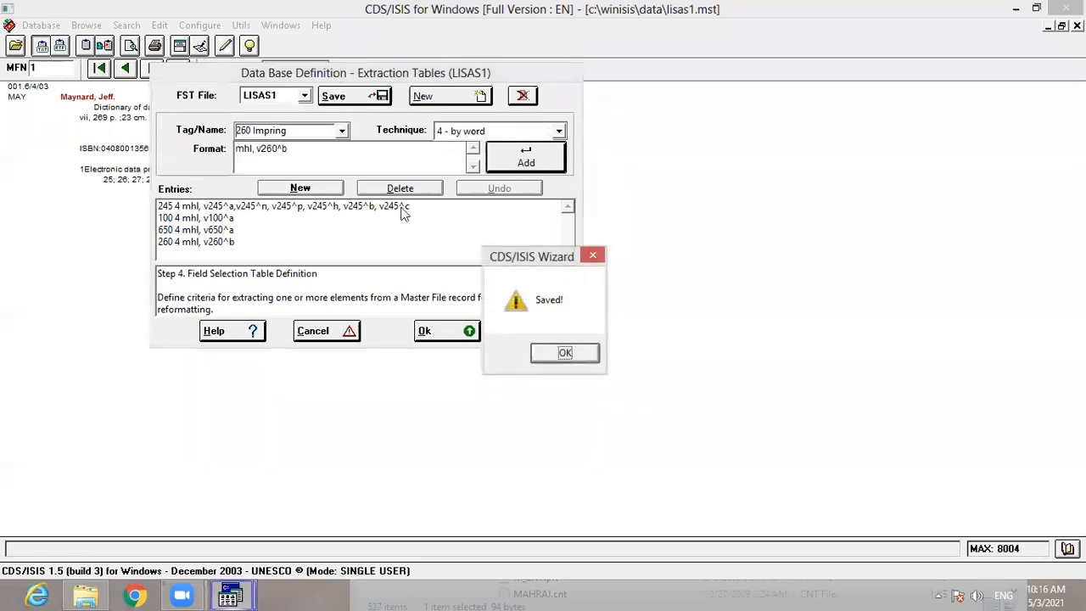
{"action": "left_click", "coordinate": [563, 352]}
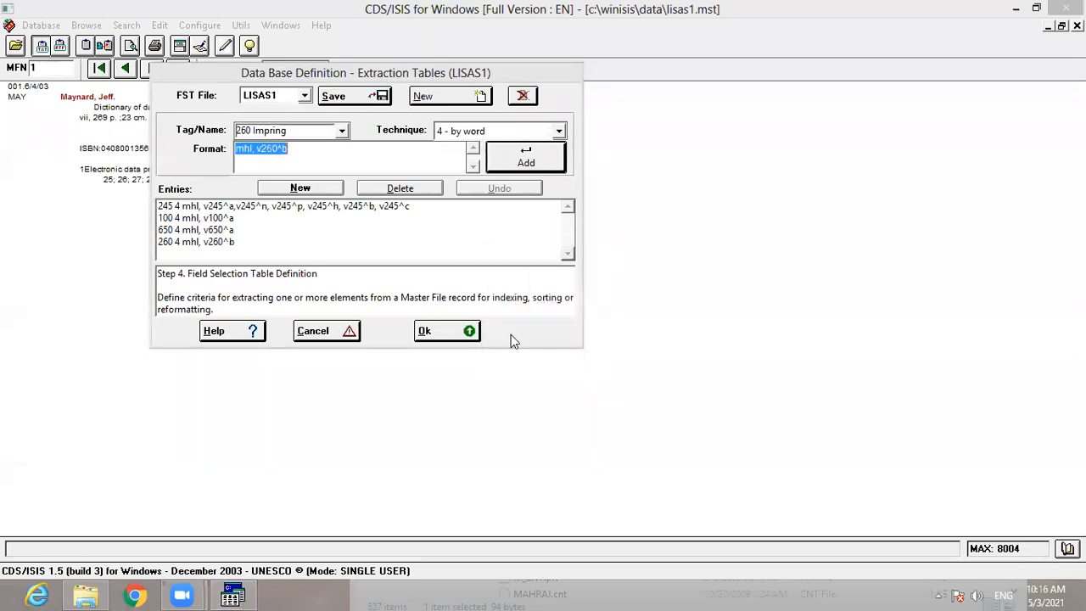
{"action": "left_click", "coordinate": [451, 330]}
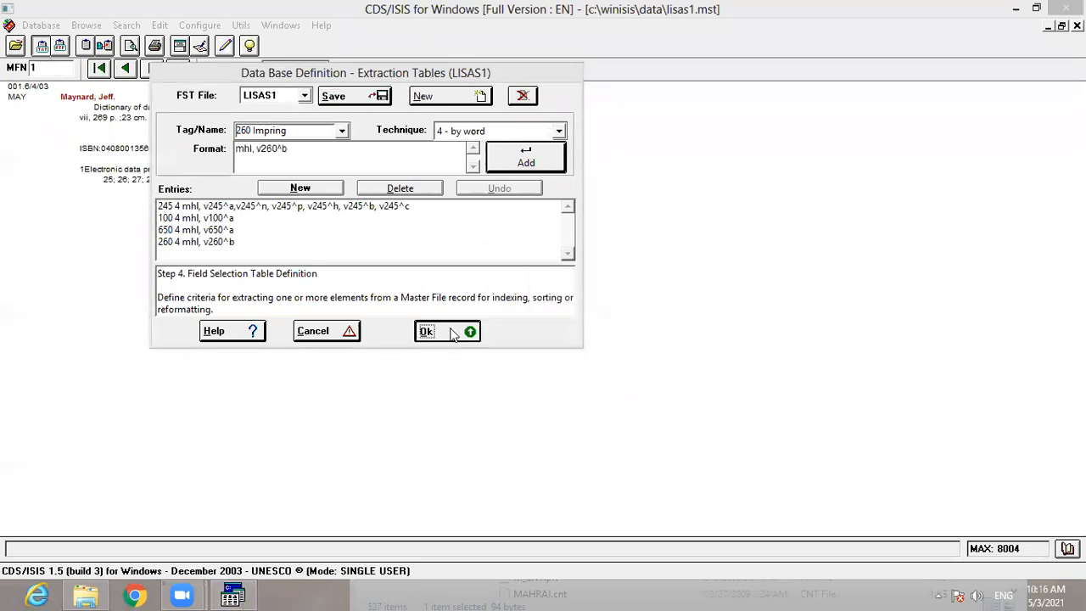
Open the LISAS1 FST file from the winisis data folder in Notepad, append the line 260 4 mhl, v260^a, and save and close it.
{"action": "left_click", "coordinate": [86, 594]}
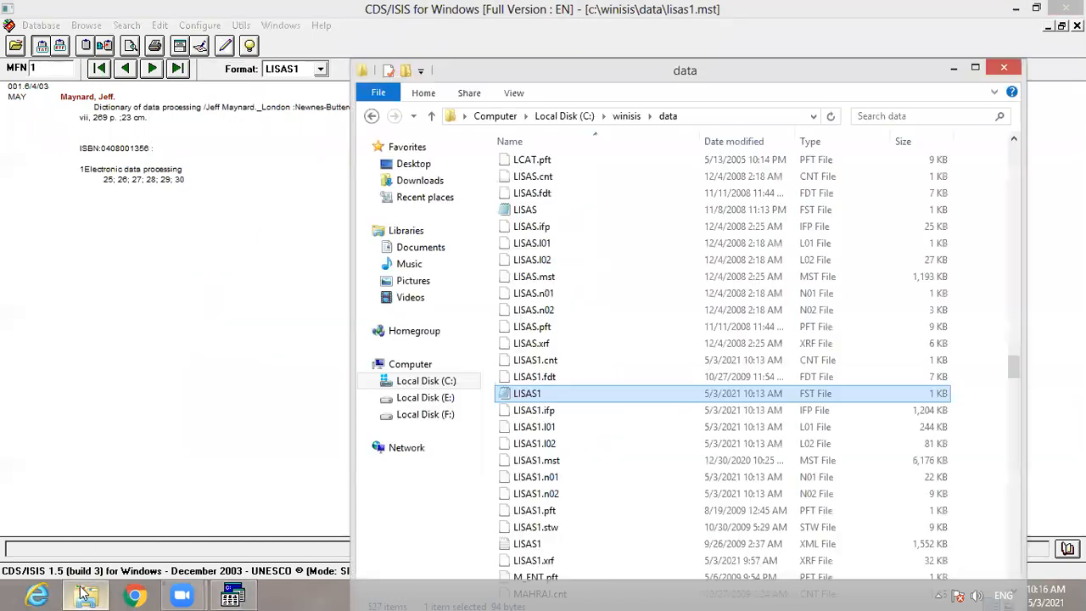
{"action": "double_click", "coordinate": [521, 394]}
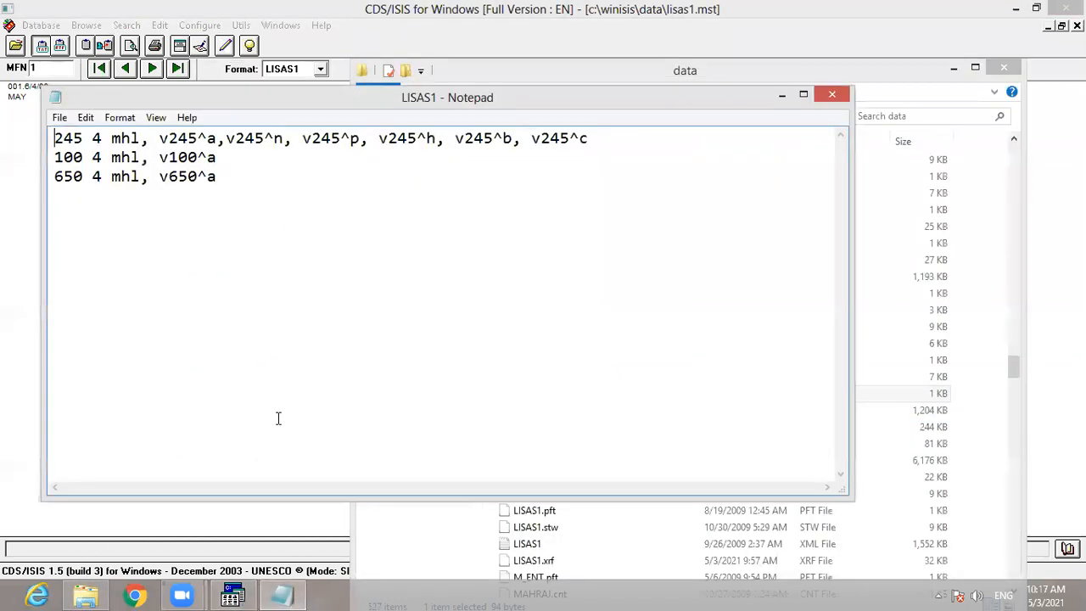
{"action": "left_click", "coordinate": [246, 183]}
{"action": "key", "text": "Return"}
{"action": "type", "text": "260 4 mh"}
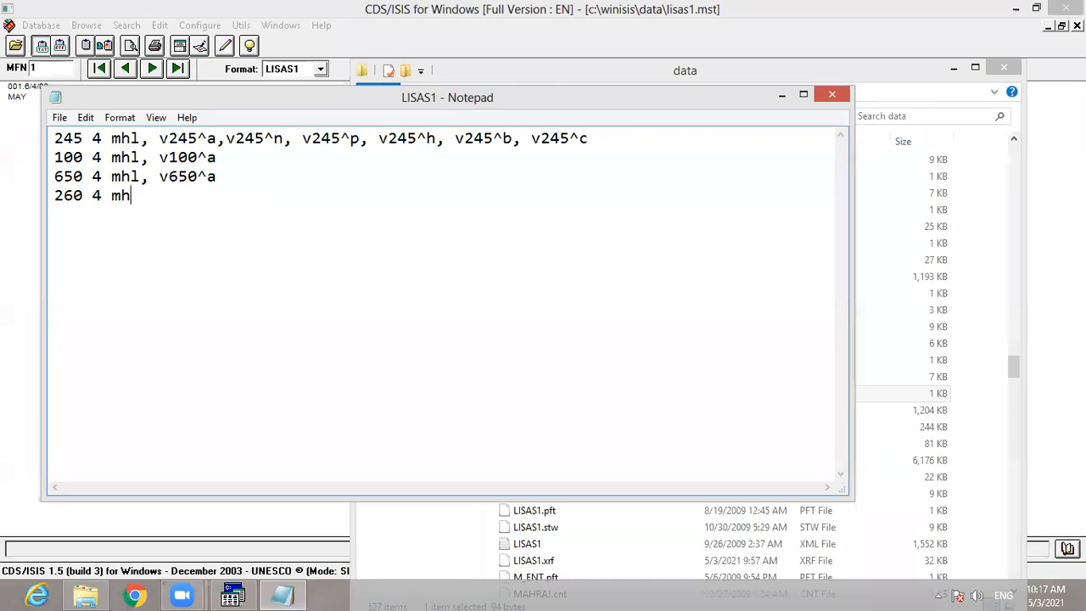
{"action": "type", "text": "l, v260^a"}
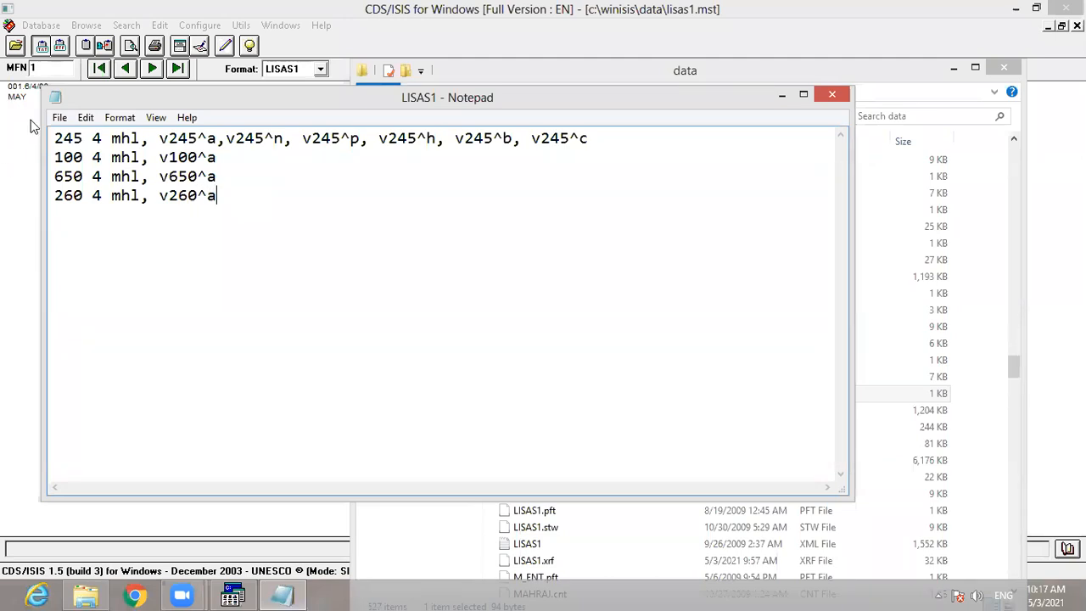
{"action": "left_click", "coordinate": [59, 117]}
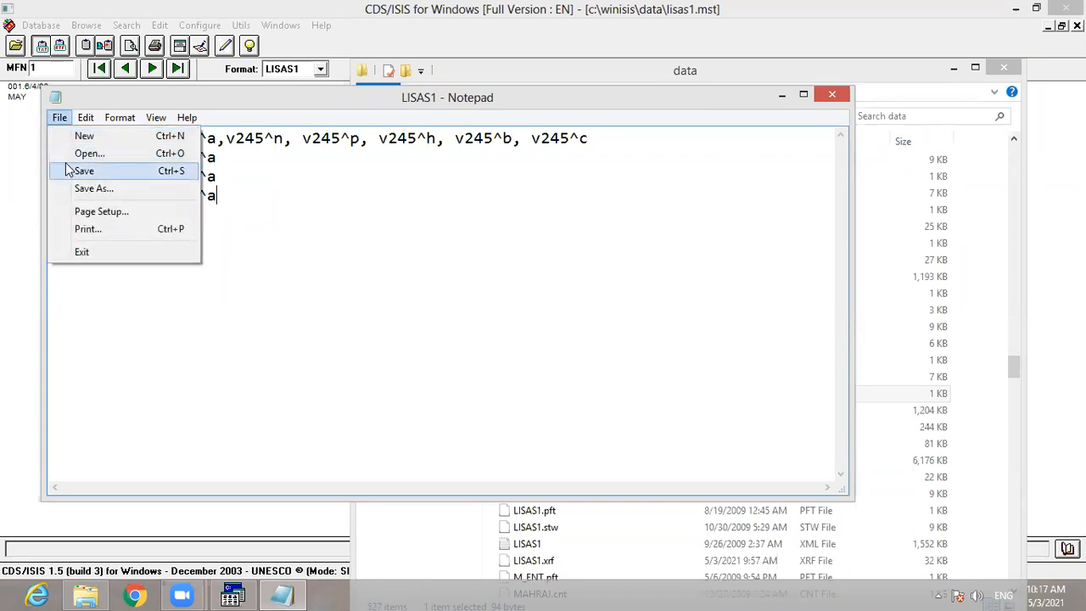
{"action": "left_click", "coordinate": [66, 170]}
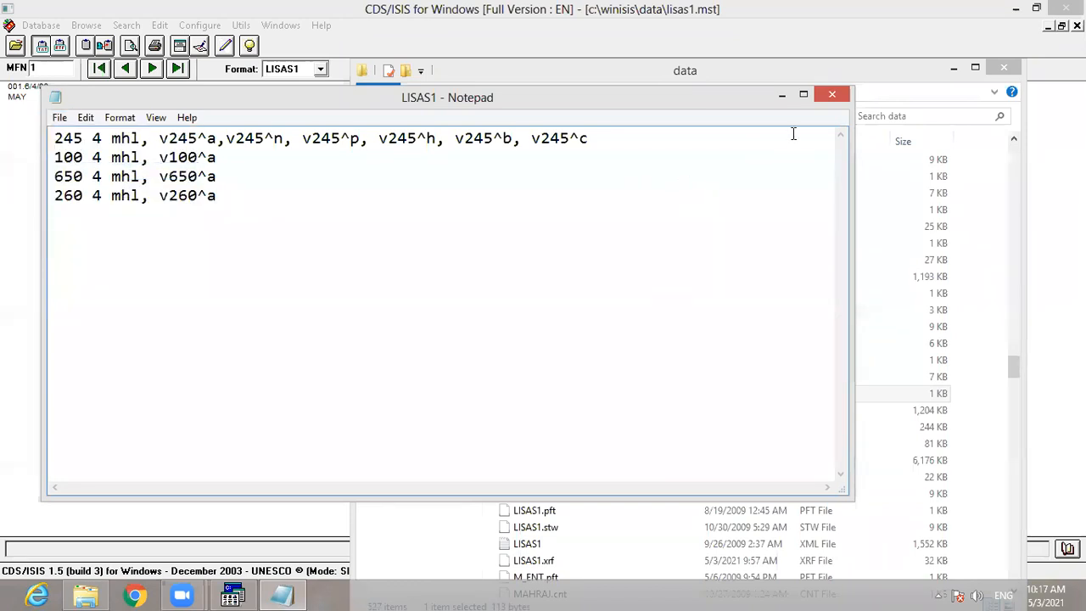
{"action": "left_click", "coordinate": [834, 94]}
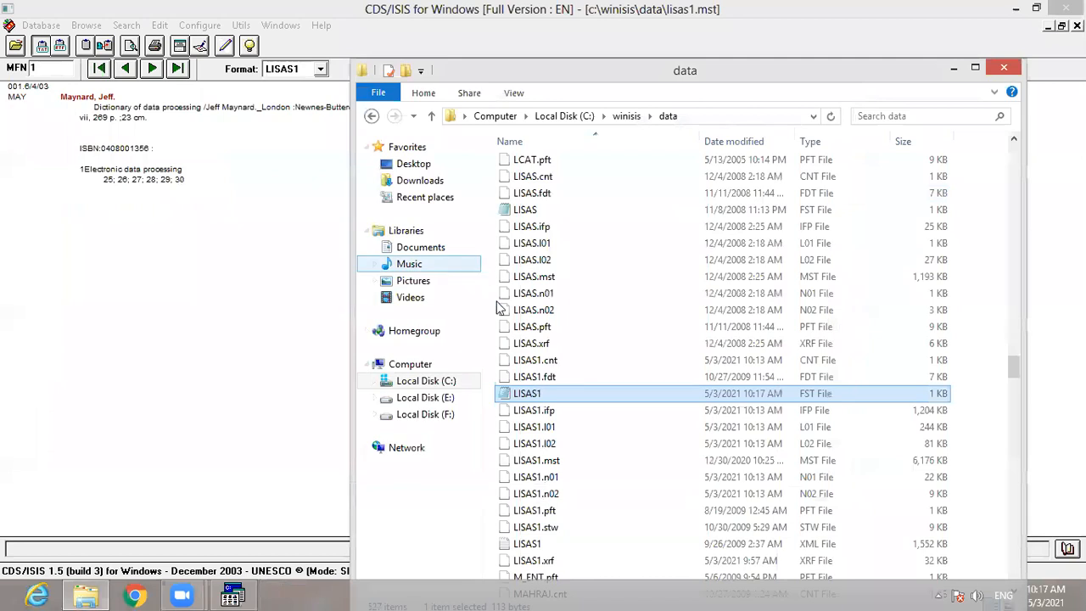
Return to CDS/ISIS and run a Full Inverted File Generation on the LISAS1 database.
{"action": "left_click", "coordinate": [175, 293]}
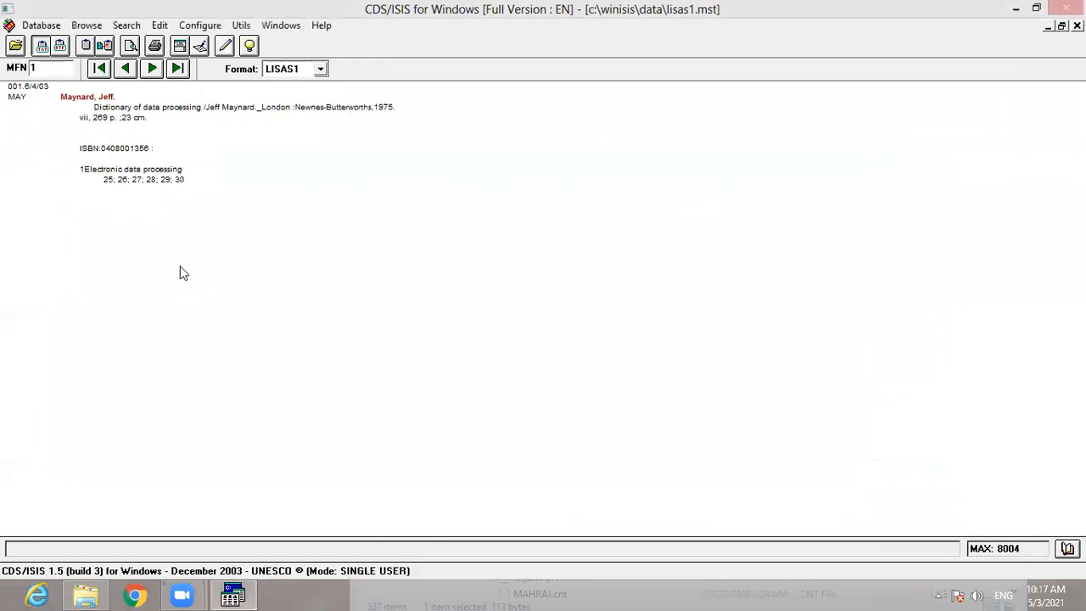
{"action": "left_click", "coordinate": [54, 29]}
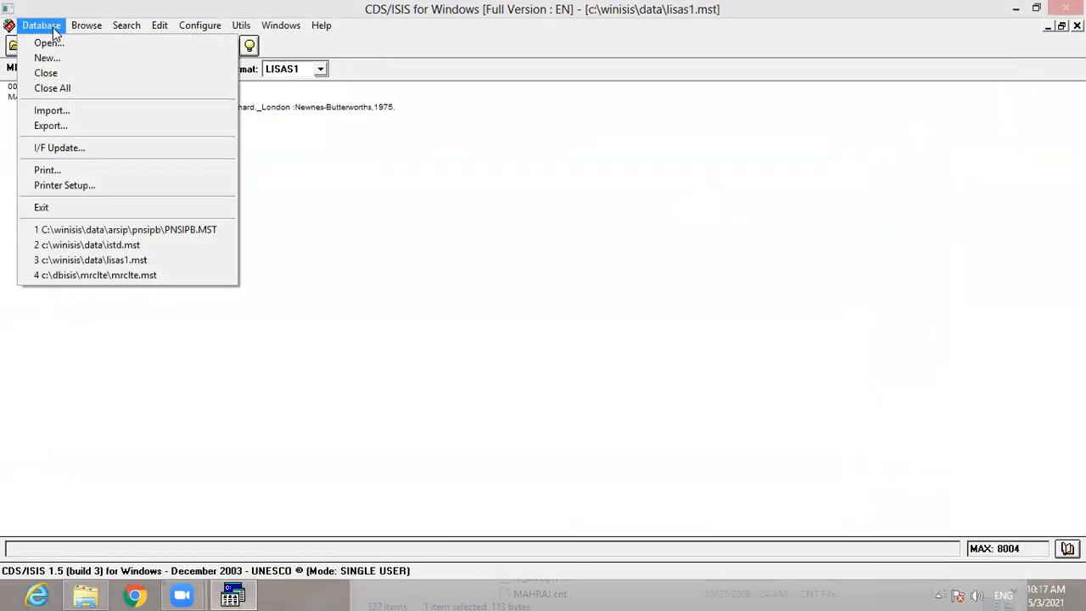
{"action": "left_click", "coordinate": [67, 148]}
{"action": "left_click", "coordinate": [412, 274]}
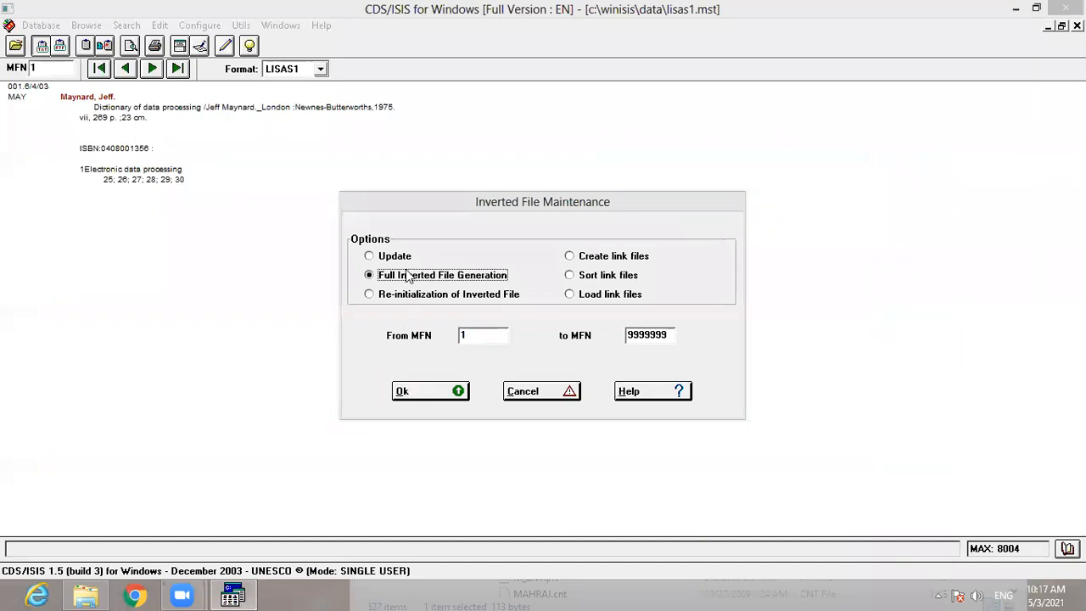
{"action": "left_click", "coordinate": [435, 394]}
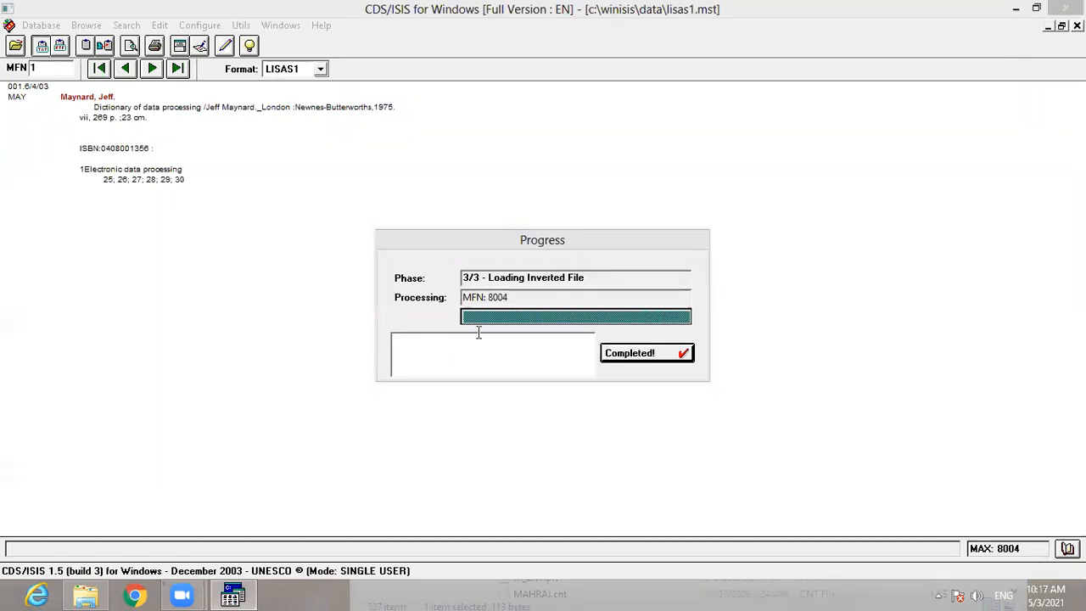
{"action": "left_click", "coordinate": [666, 354]}
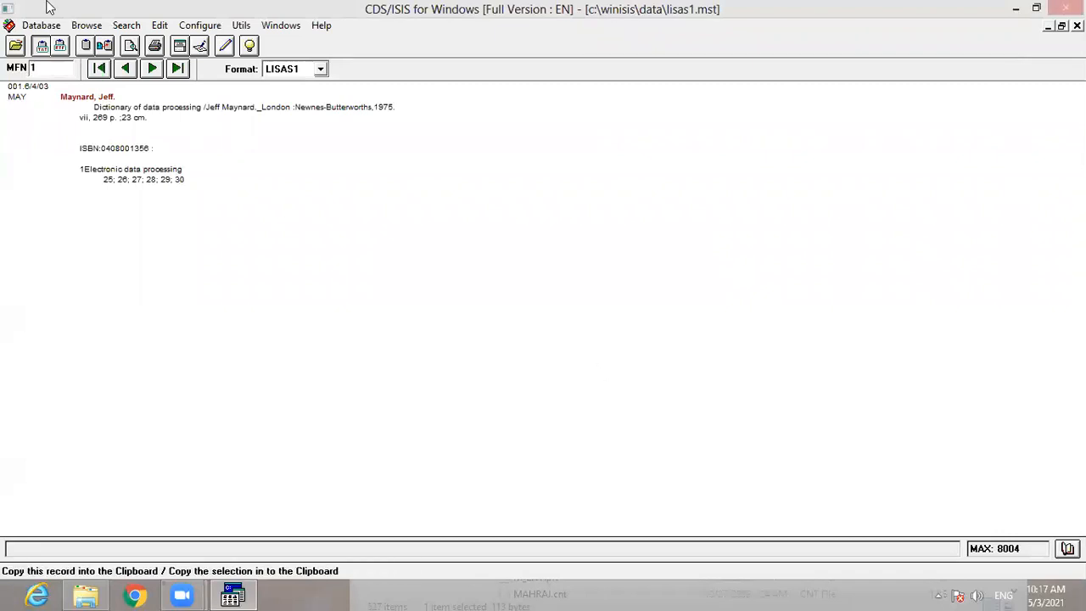
Run a guided search for oxford in the Impring field and step through the first retrieved records.
{"action": "left_click", "coordinate": [125, 28]}
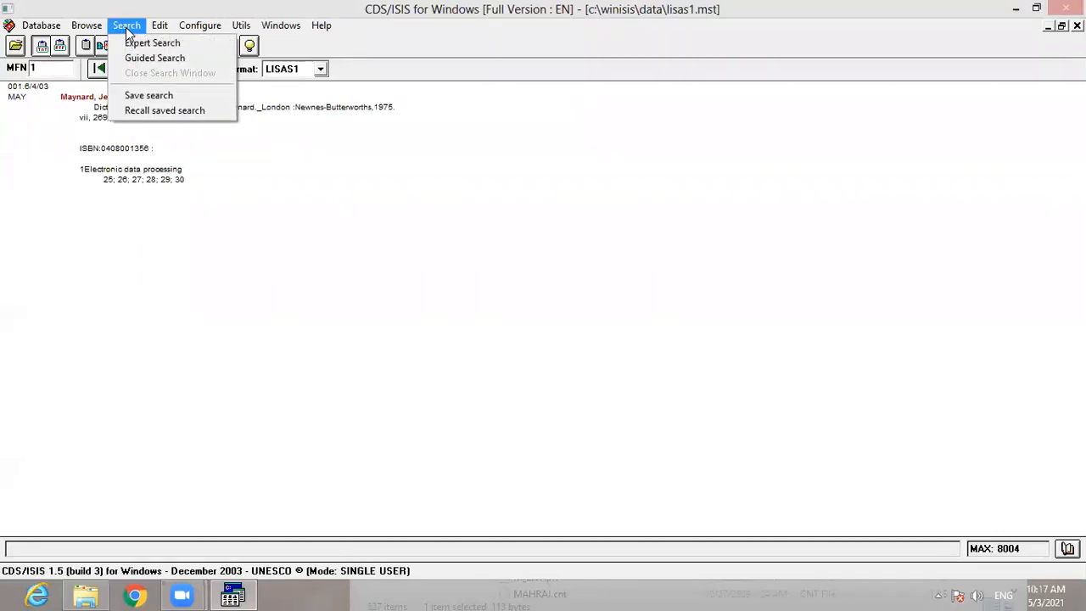
{"action": "left_click", "coordinate": [155, 58]}
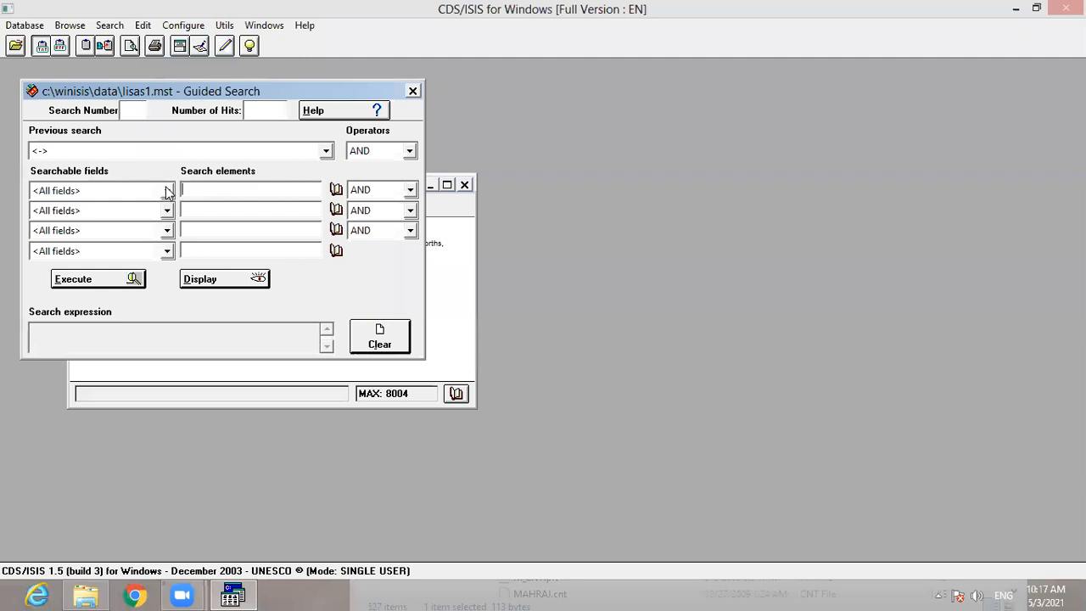
{"action": "left_click", "coordinate": [167, 192]}
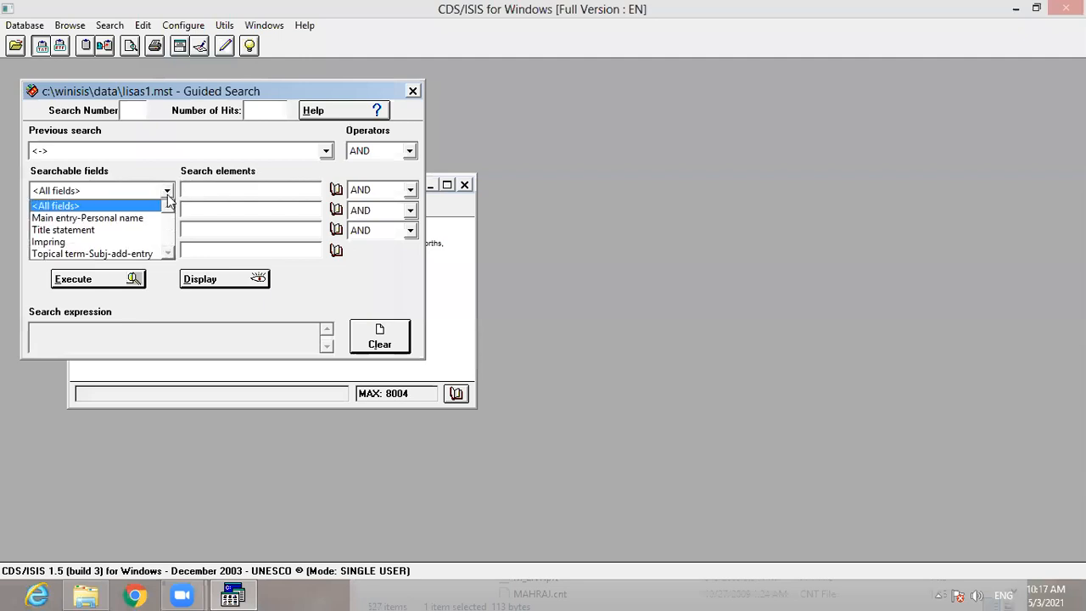
{"action": "left_click", "coordinate": [85, 243]}
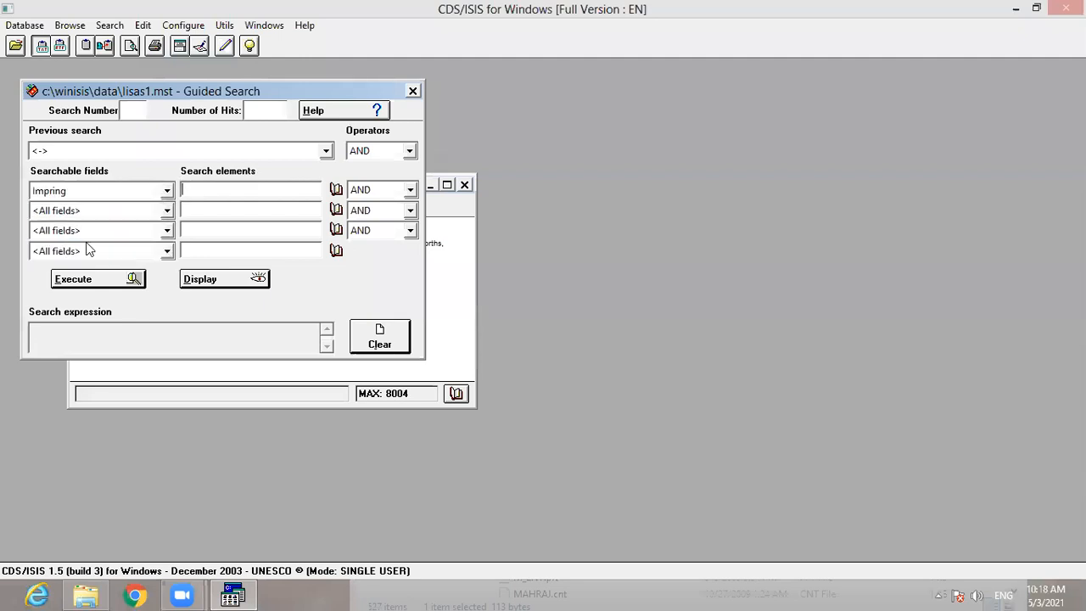
{"action": "left_click", "coordinate": [206, 197]}
{"action": "type", "text": "oxford"}
{"action": "left_click", "coordinate": [76, 281]}
{"action": "left_click", "coordinate": [192, 279]}
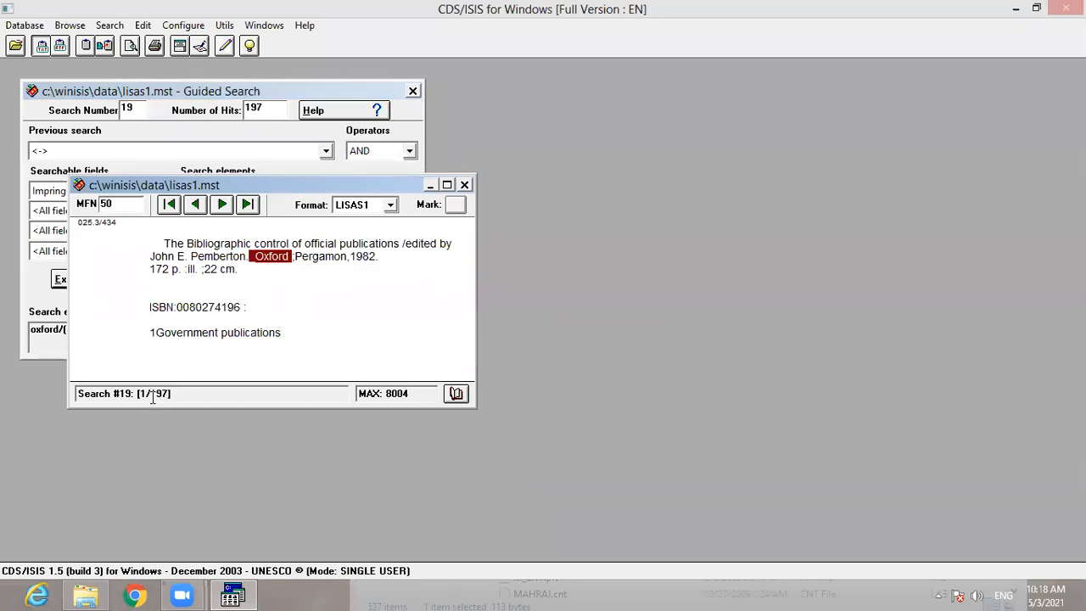
{"action": "left_click", "coordinate": [222, 205]}
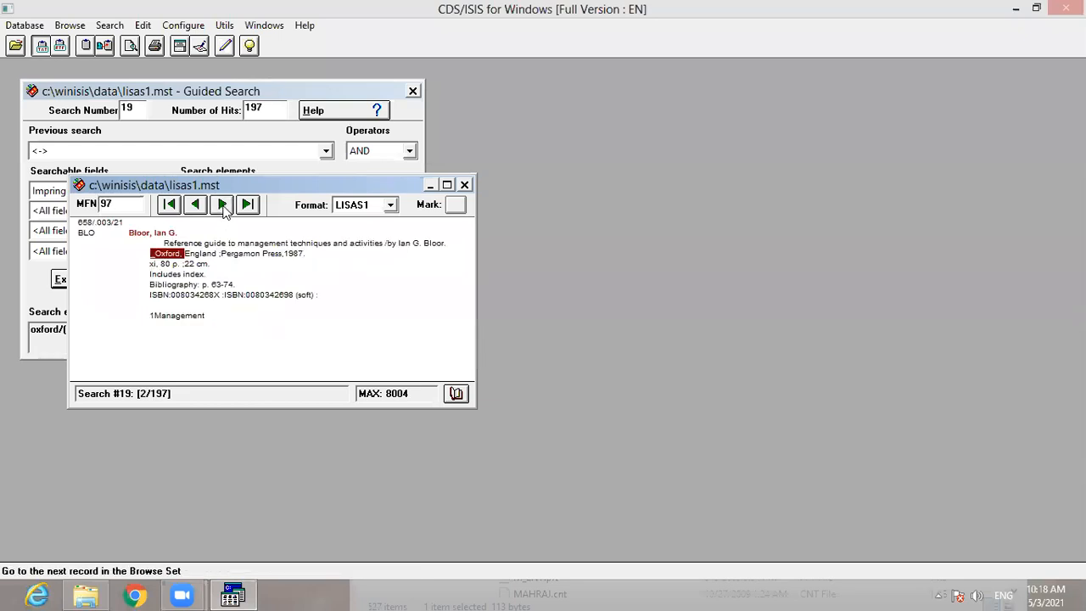
{"action": "left_click", "coordinate": [222, 206]}
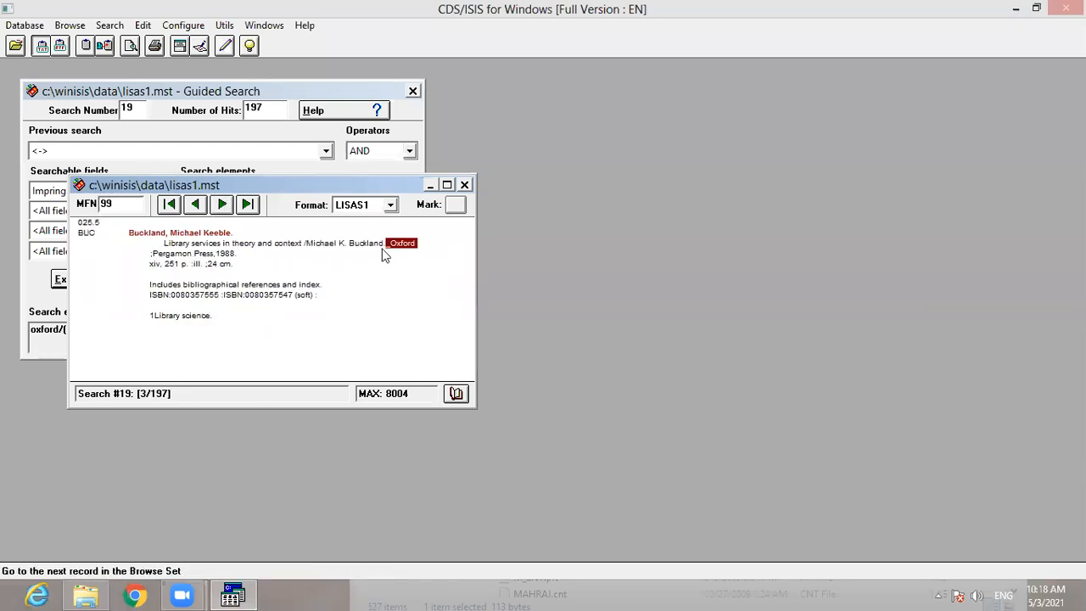
{"action": "double_click", "coordinate": [222, 206]}
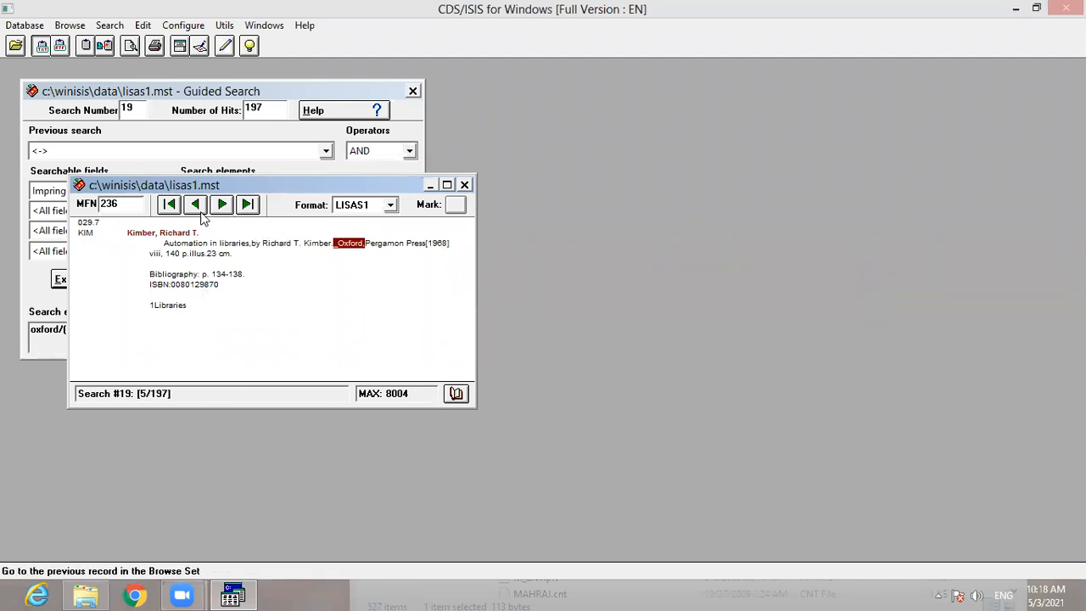
Return to the guided search and search the Impring field for Mc-graw.
{"action": "left_click", "coordinate": [239, 93]}
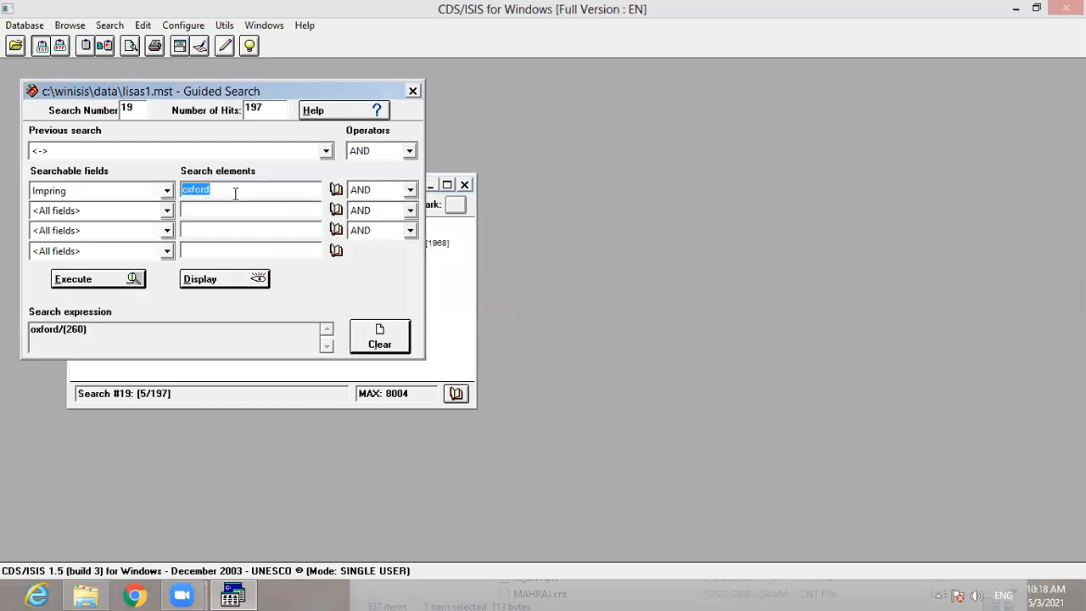
{"action": "type", "text": "Mc-graw"}
{"action": "left_click", "coordinate": [95, 280]}
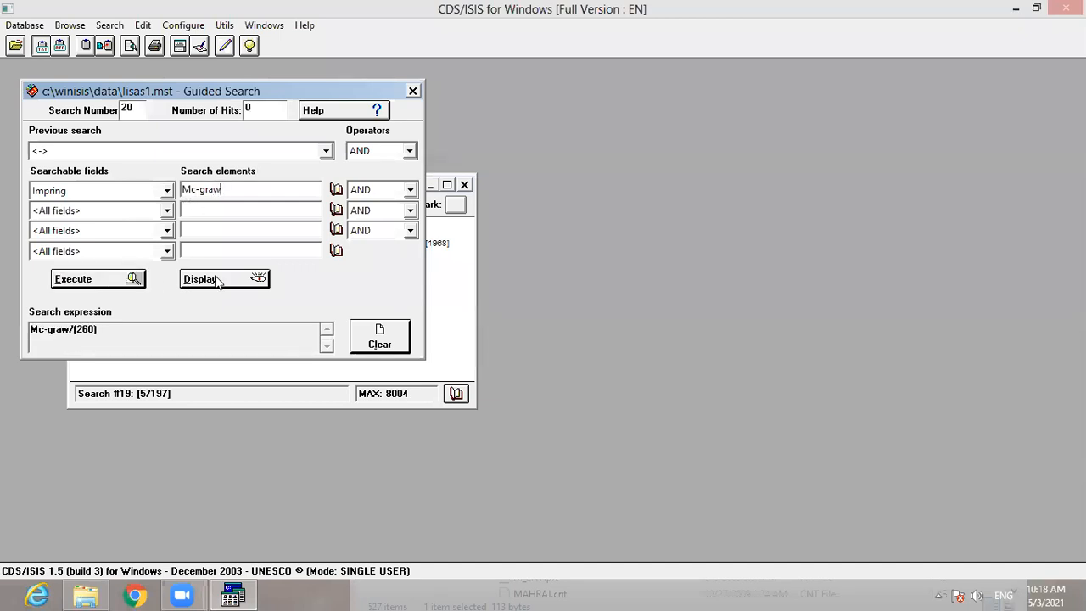
{"action": "left_click", "coordinate": [585, 353]}
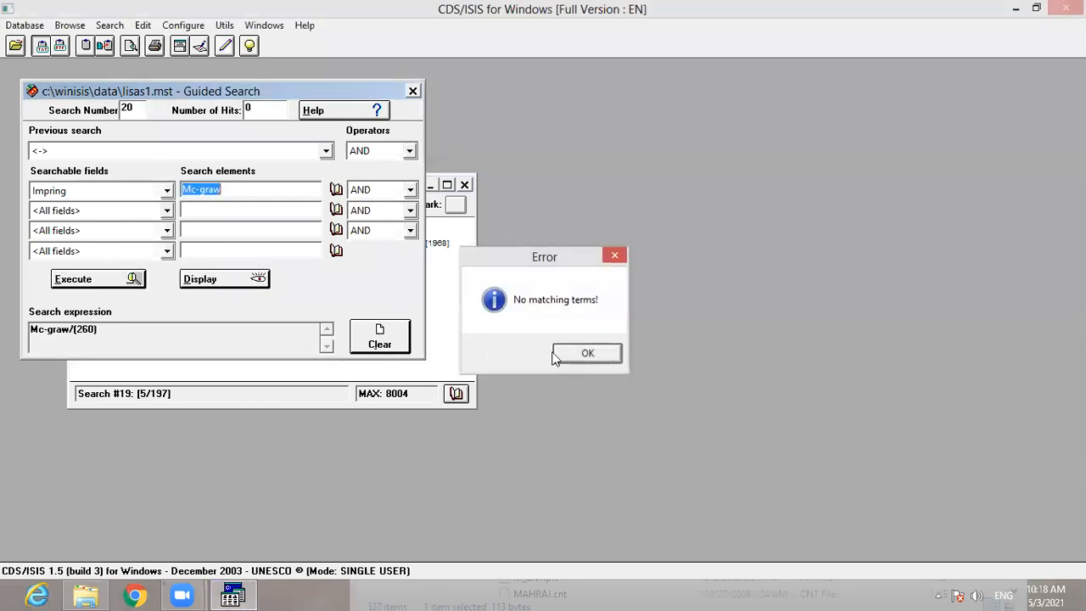
Extend the search element to Mc-graw Hill and execute the Impring search again.
{"action": "left_click", "coordinate": [242, 190]}
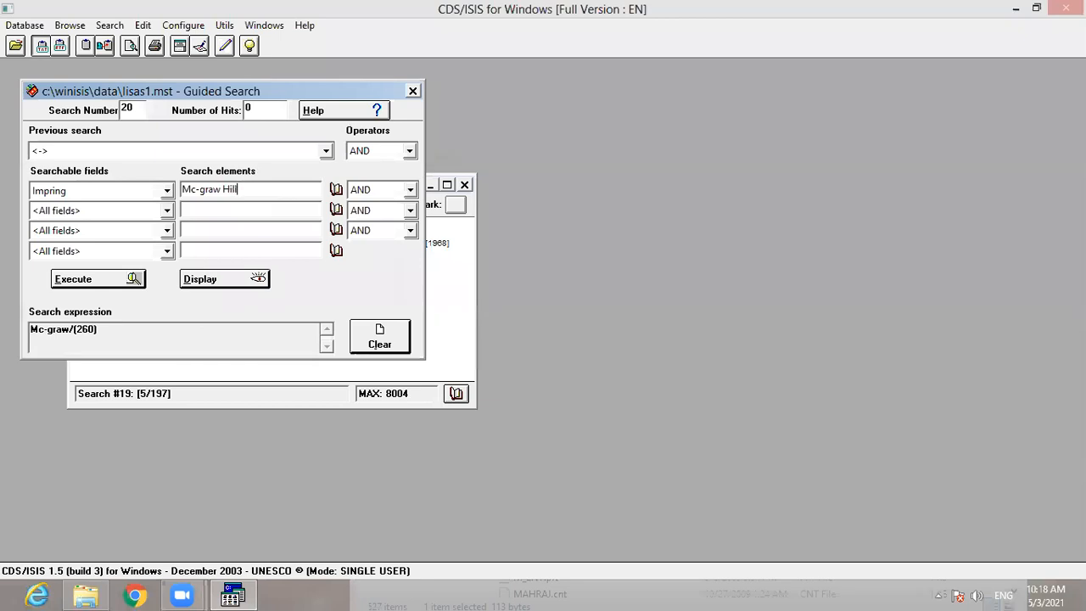
{"action": "type", "text": "Hill"}
{"action": "left_click", "coordinate": [103, 278]}
{"action": "left_click", "coordinate": [586, 352]}
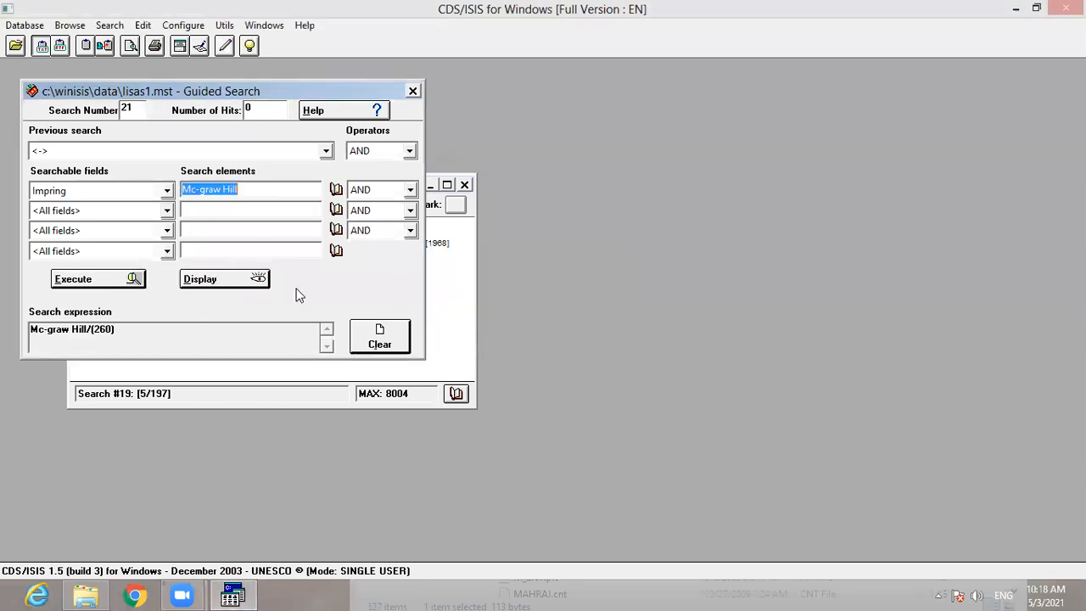
Shorten the search element to graw Hill and repeat the search in the Impring field.
{"action": "left_click_drag", "start_coordinate": [200, 193], "coordinate": [214, 193]}
{"action": "key", "text": "Home"}
{"action": "key", "text": "Delete"}
{"action": "key", "text": "Delete"}
{"action": "key", "text": "Delete"}
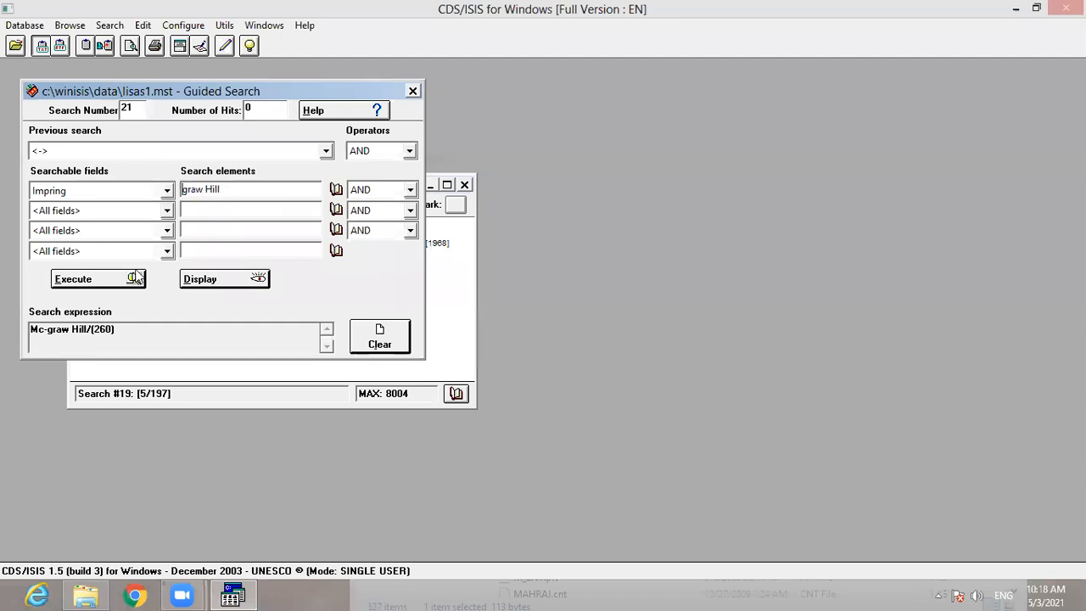
{"action": "left_click", "coordinate": [106, 279]}
{"action": "left_click", "coordinate": [585, 352]}
{"action": "type", "text": "Macmill"}
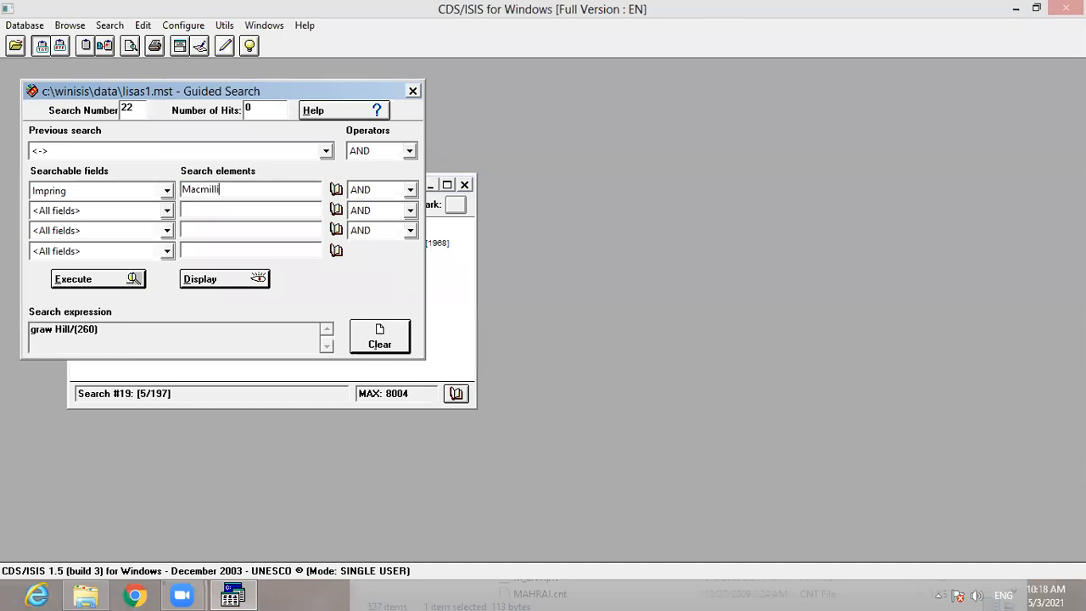
{"action": "key", "text": "BackSpace"}
{"action": "key", "text": "BackSpace"}
{"action": "key", "text": "BackSpace"}
{"action": "key", "text": "BackSpace"}
{"action": "key", "text": "BackSpace"}
{"action": "key", "text": "BackSpace"}
{"action": "key", "text": "BackSpace"}
Close the guided search and open the LISAS1 dictionary for the Impring field, starting at M.
{"action": "left_click", "coordinate": [410, 92]}
{"action": "left_click", "coordinate": [455, 393]}
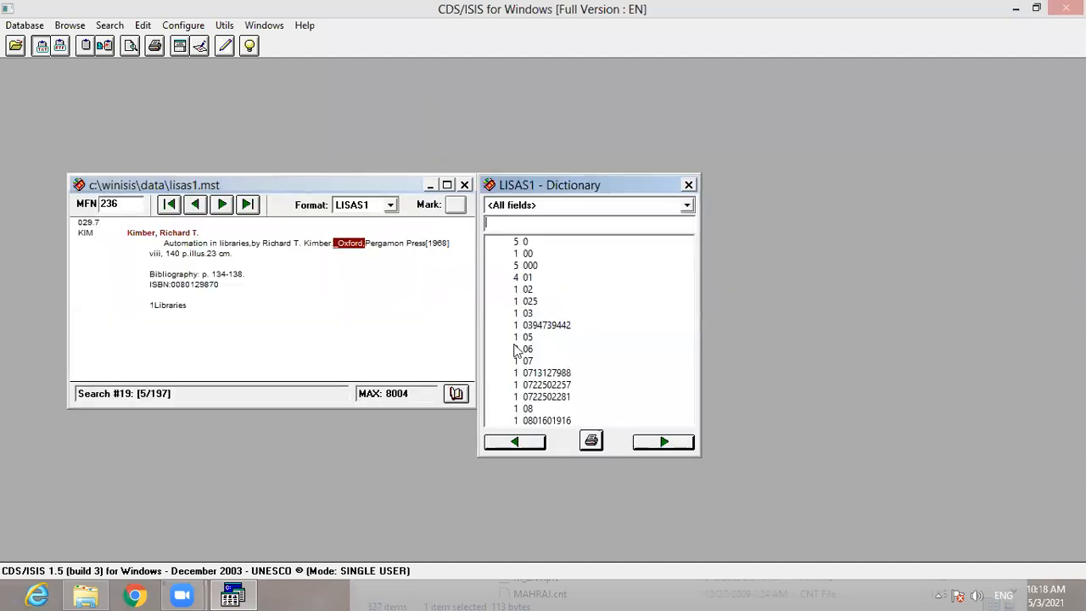
{"action": "left_click", "coordinate": [688, 210]}
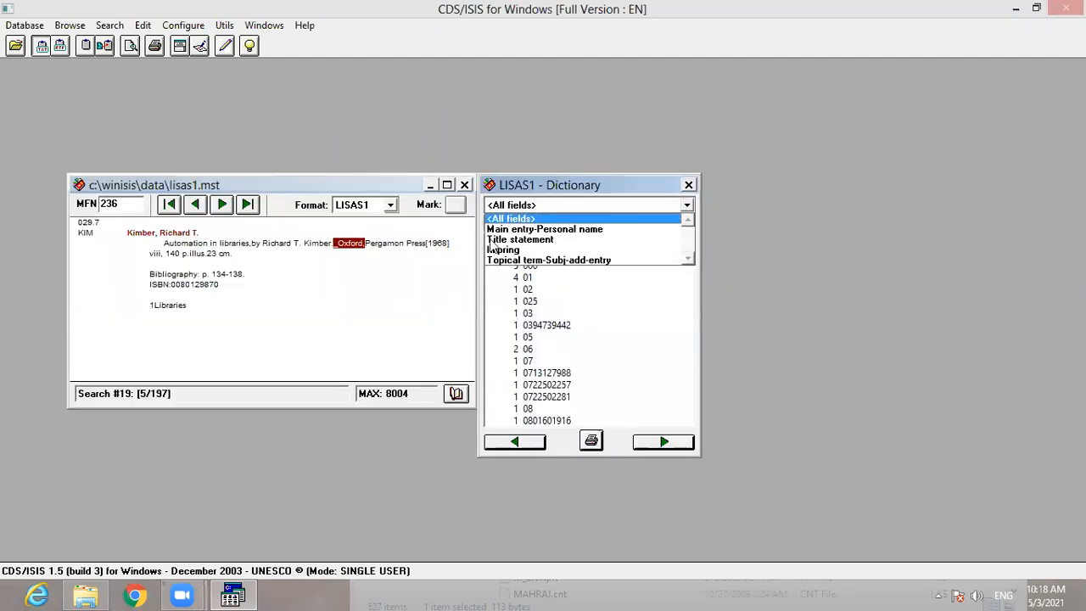
{"action": "left_click", "coordinate": [526, 248]}
{"action": "type", "text": "M"}
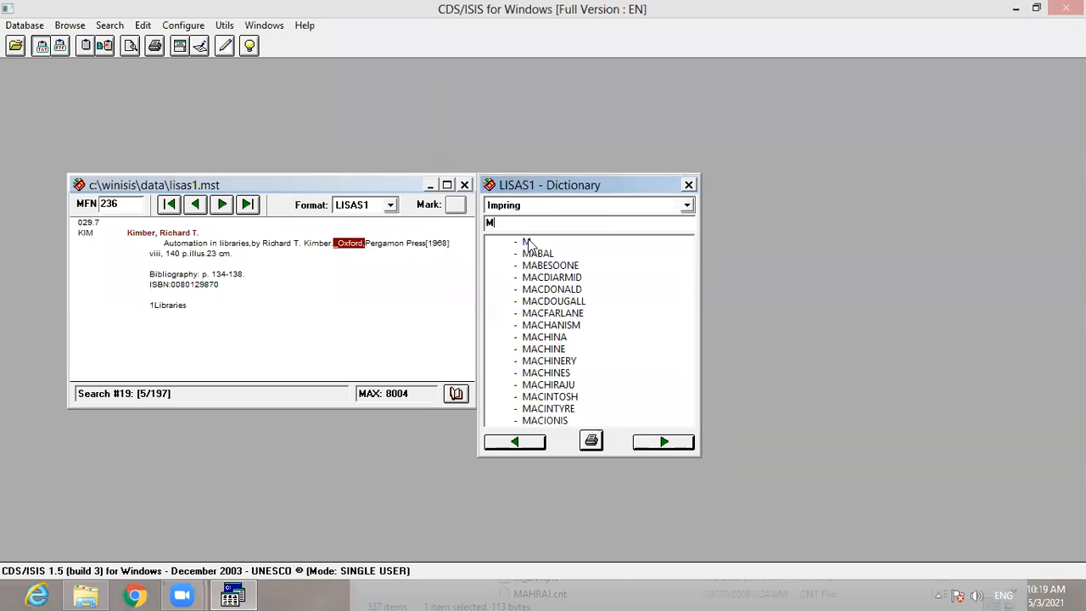
Page forward through the Impring dictionary terms that begin with M.
{"action": "left_click", "coordinate": [664, 443]}
{"action": "left_click", "coordinate": [666, 445]}
{"action": "left_click", "coordinate": [665, 443]}
{"action": "left_click", "coordinate": [665, 443]}
{"action": "left_click", "coordinate": [665, 442]}
{"action": "left_click", "coordinate": [665, 443]}
{"action": "left_click", "coordinate": [664, 443]}
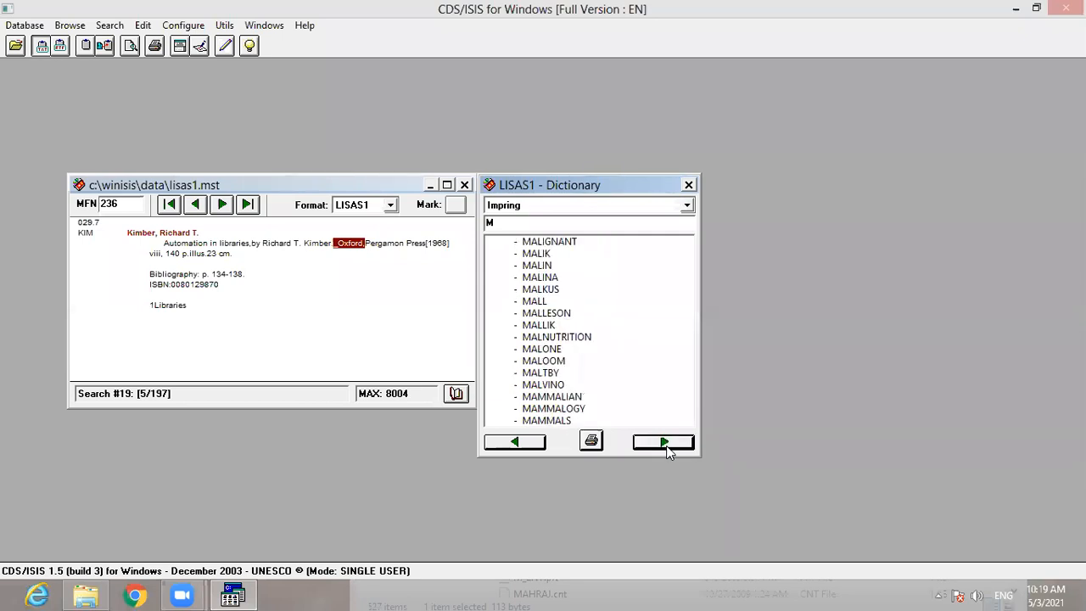
{"action": "left_click", "coordinate": [666, 443]}
{"action": "left_click", "coordinate": [666, 444]}
{"action": "left_click", "coordinate": [666, 444]}
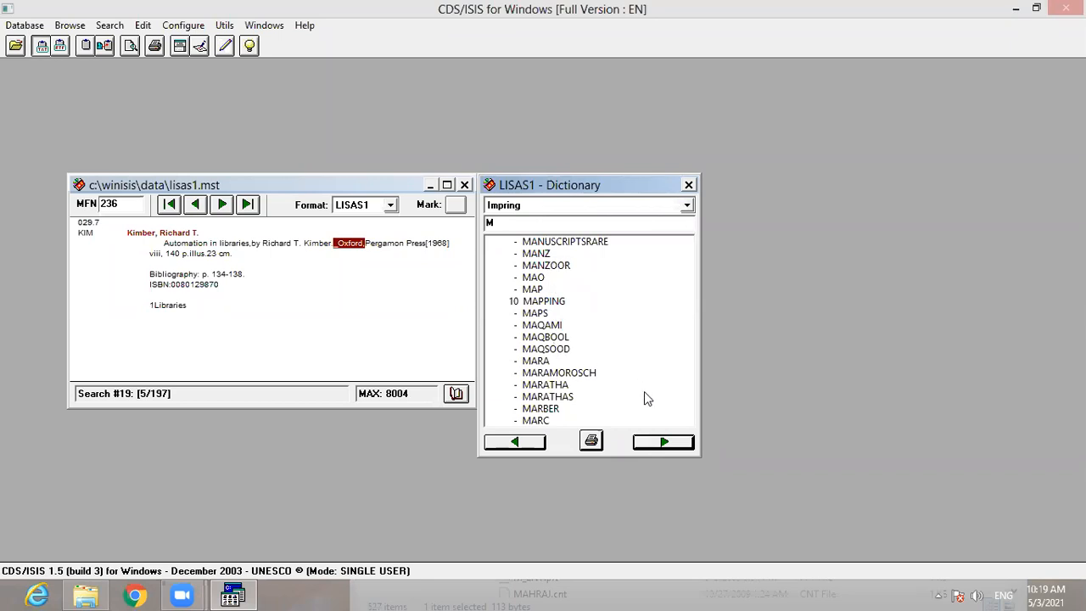
{"action": "left_click", "coordinate": [657, 444]}
{"action": "left_click", "coordinate": [657, 443]}
{"action": "left_click", "coordinate": [658, 444]}
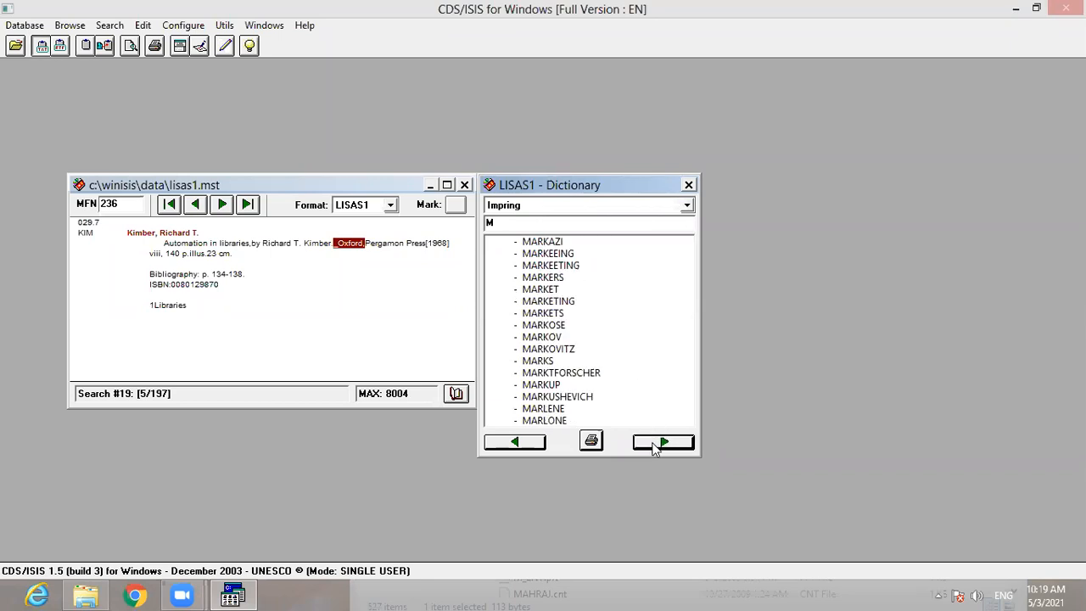
Jump to OXF in the dictionary and transfer the nearby term PACIFIC into the first search element of a guided search.
{"action": "left_click_drag", "start_coordinate": [513, 223], "coordinate": [440, 224]}
{"action": "type", "text": "OXF"}
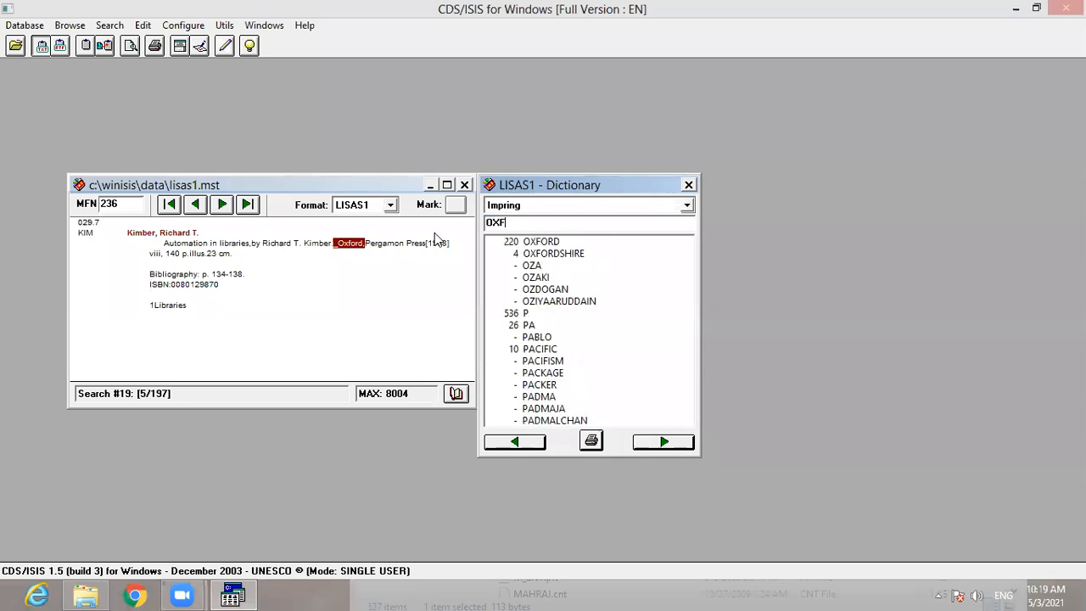
{"action": "left_click", "coordinate": [527, 350]}
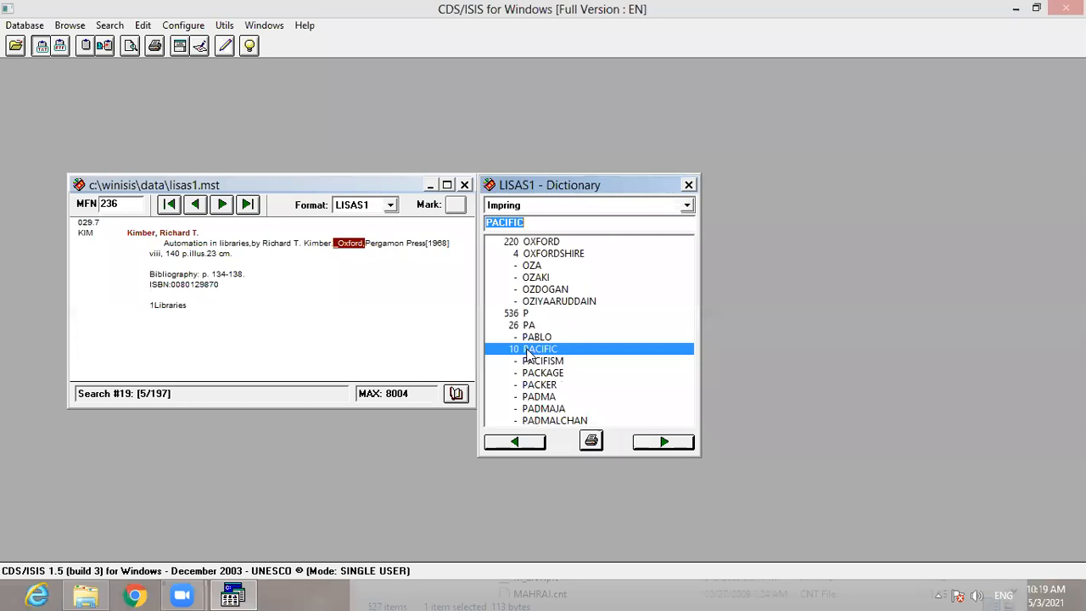
{"action": "double_click", "coordinate": [526, 349]}
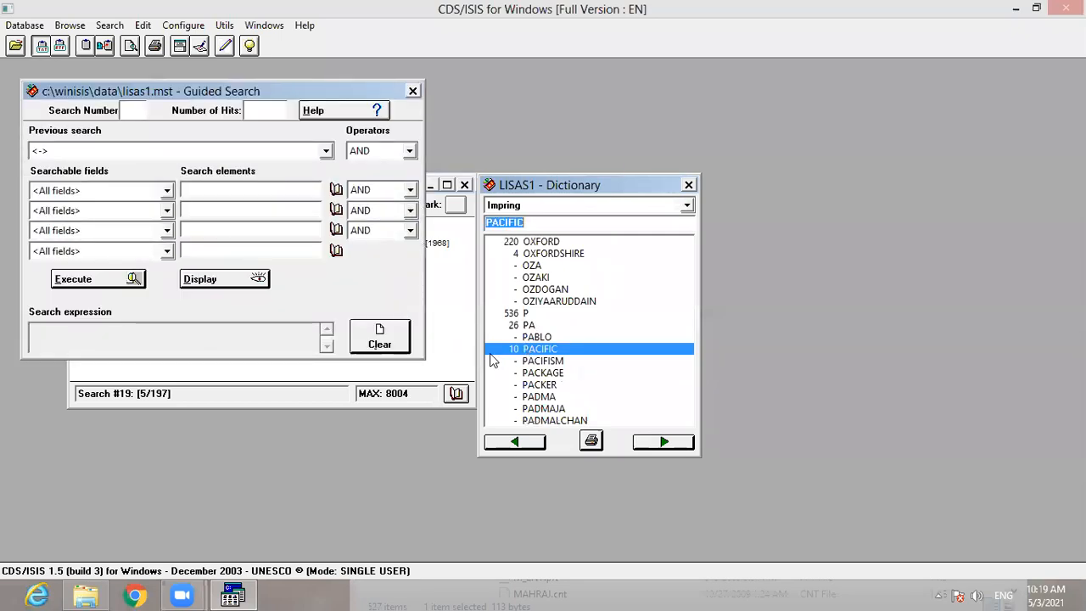
{"action": "left_click_drag", "start_coordinate": [550, 350], "coordinate": [278, 191]}
Restrict the PACIFIC search to the Impring field, execute it, and step through the retrieved records.
{"action": "left_click", "coordinate": [167, 191]}
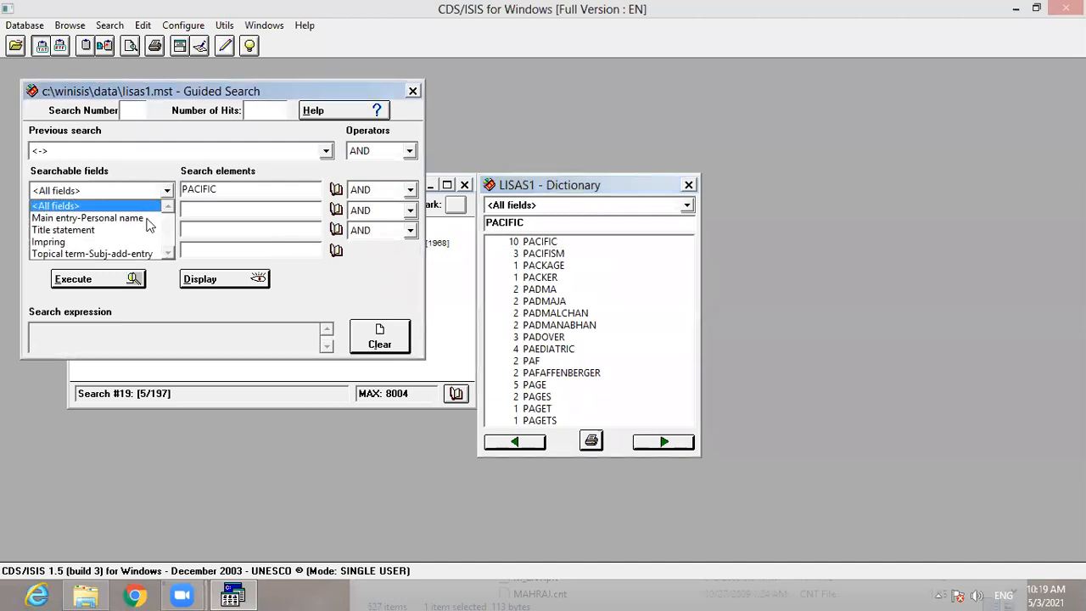
{"action": "left_click", "coordinate": [64, 242]}
{"action": "left_click", "coordinate": [121, 282]}
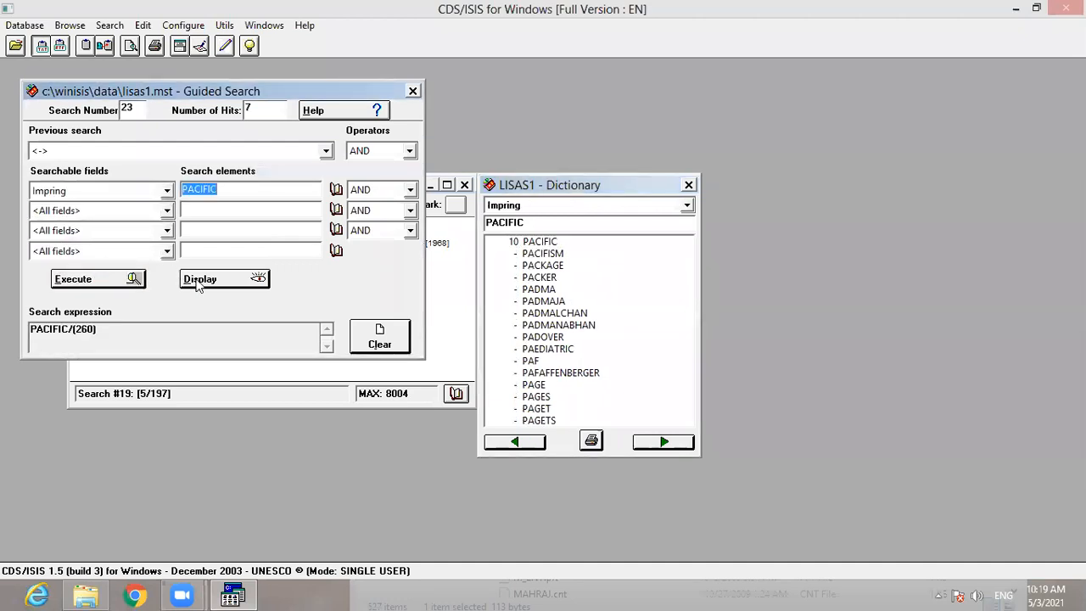
{"action": "left_click", "coordinate": [199, 282]}
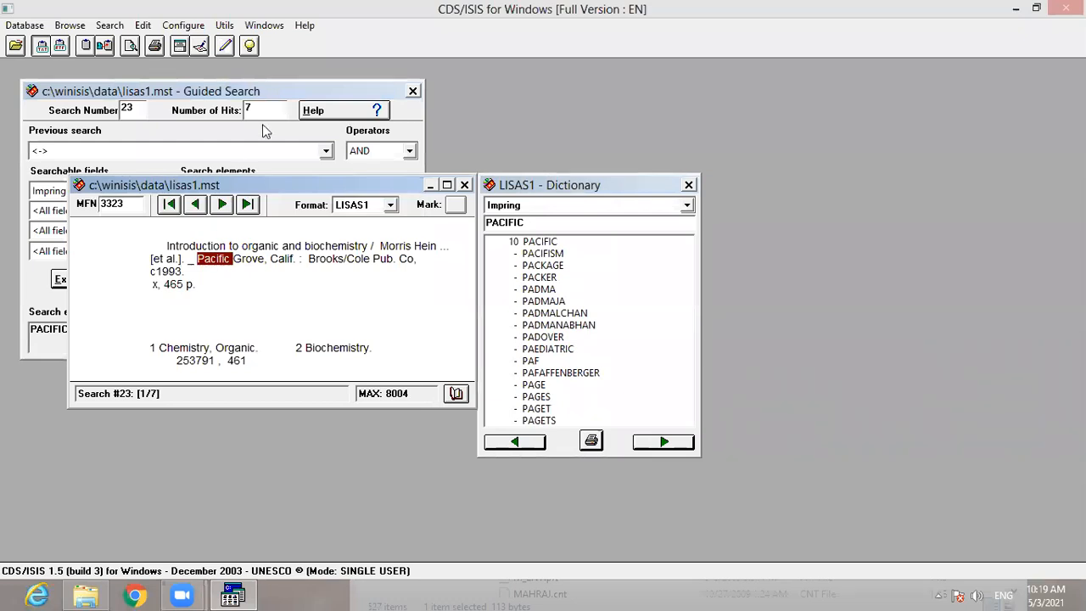
{"action": "left_click", "coordinate": [222, 206]}
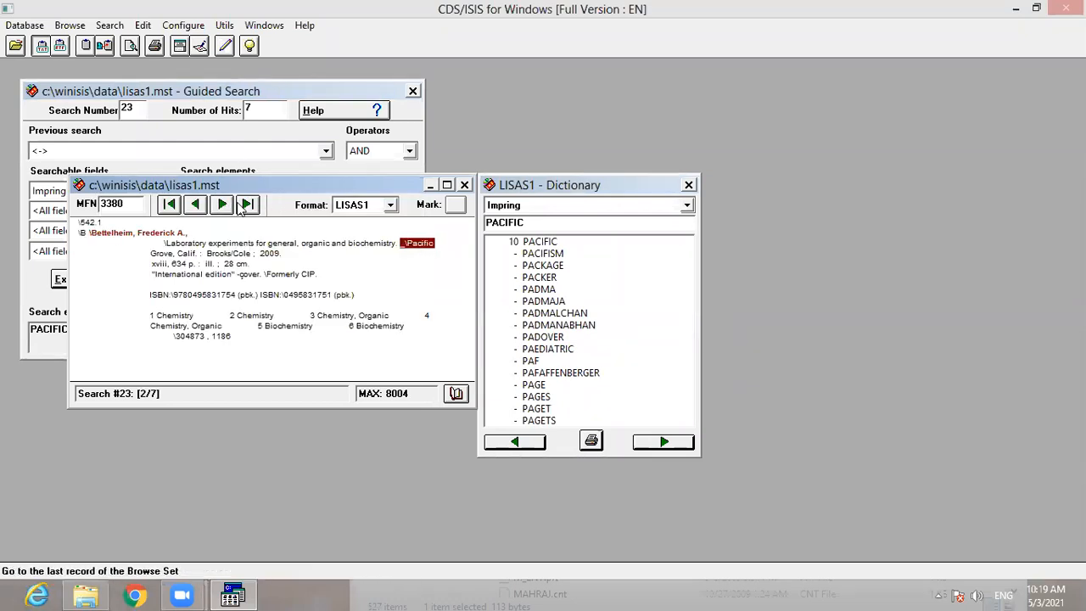
{"action": "left_click", "coordinate": [222, 206]}
{"action": "left_click", "coordinate": [222, 206]}
{"action": "left_click", "coordinate": [222, 206]}
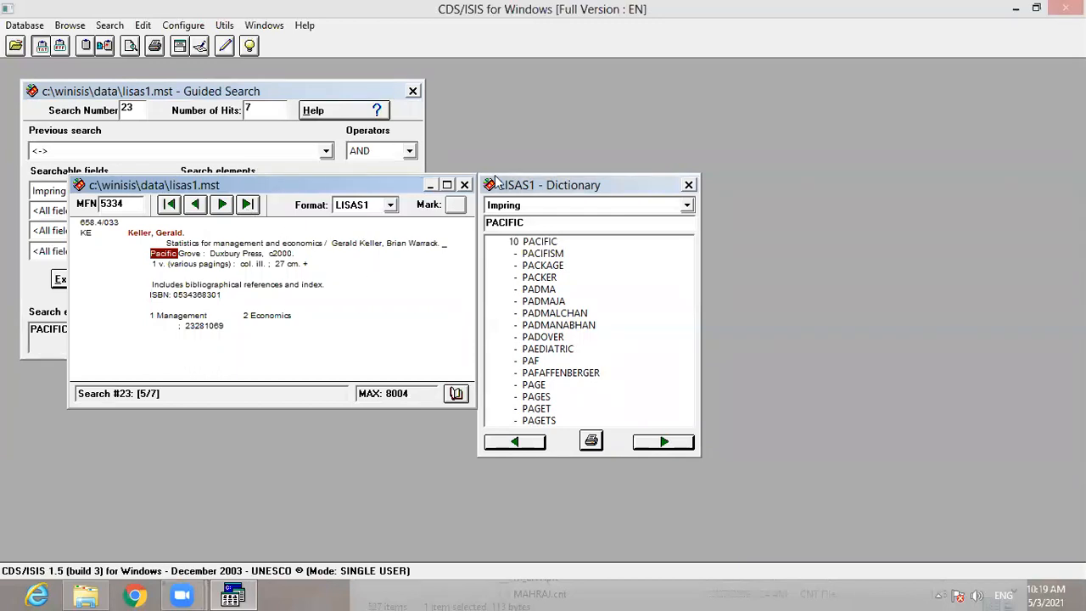
Close the dictionary, move the record window clear of the guided search, and close the LISAS1 database.
{"action": "left_click", "coordinate": [688, 185]}
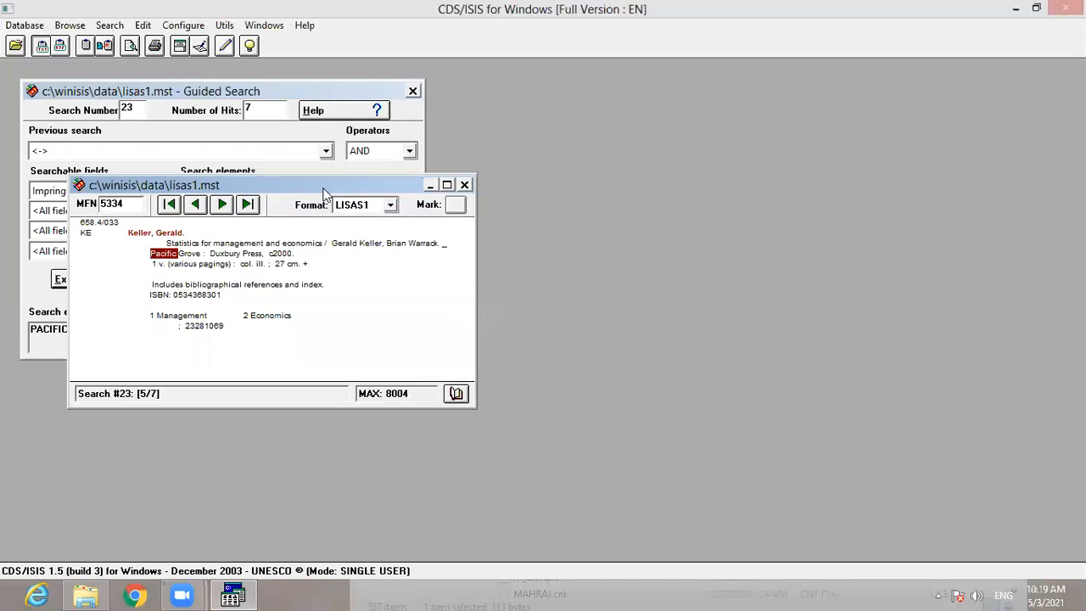
{"action": "left_click_drag", "start_coordinate": [323, 194], "coordinate": [500, 192]}
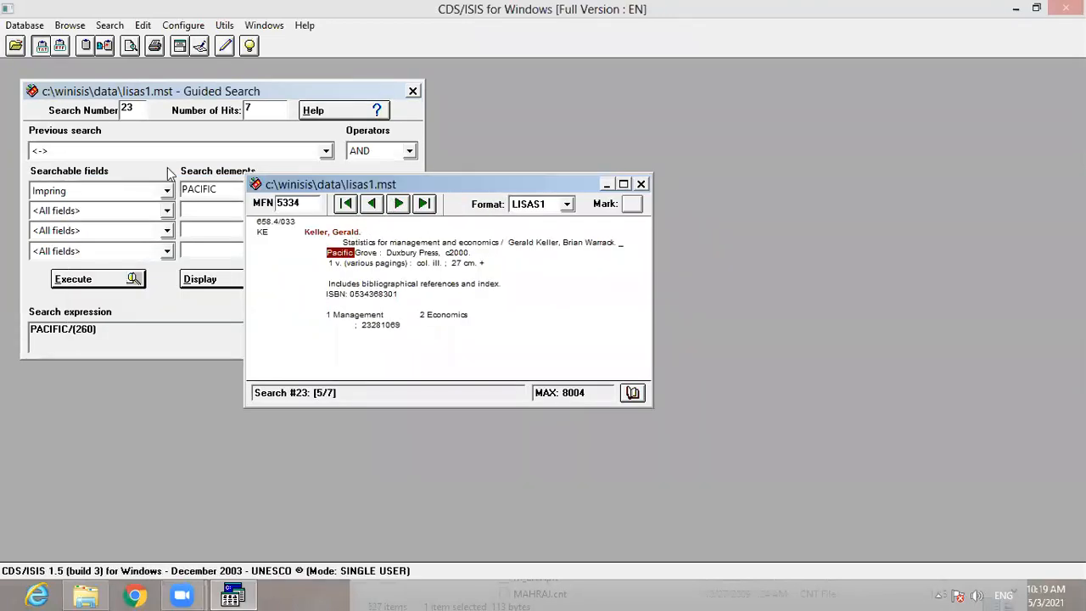
{"action": "left_click", "coordinate": [24, 26]}
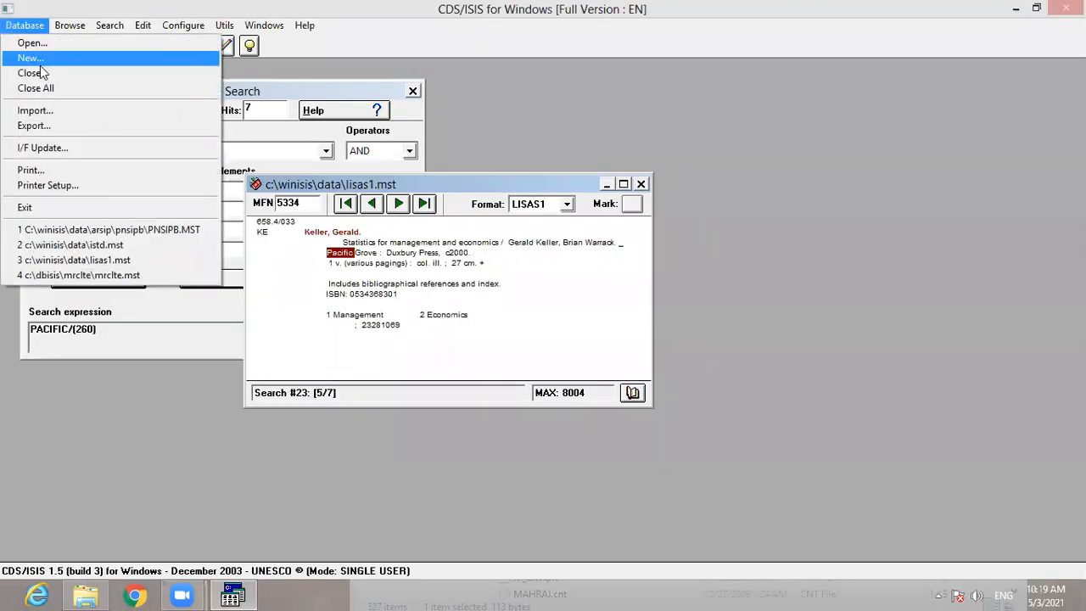
{"action": "left_click", "coordinate": [47, 75]}
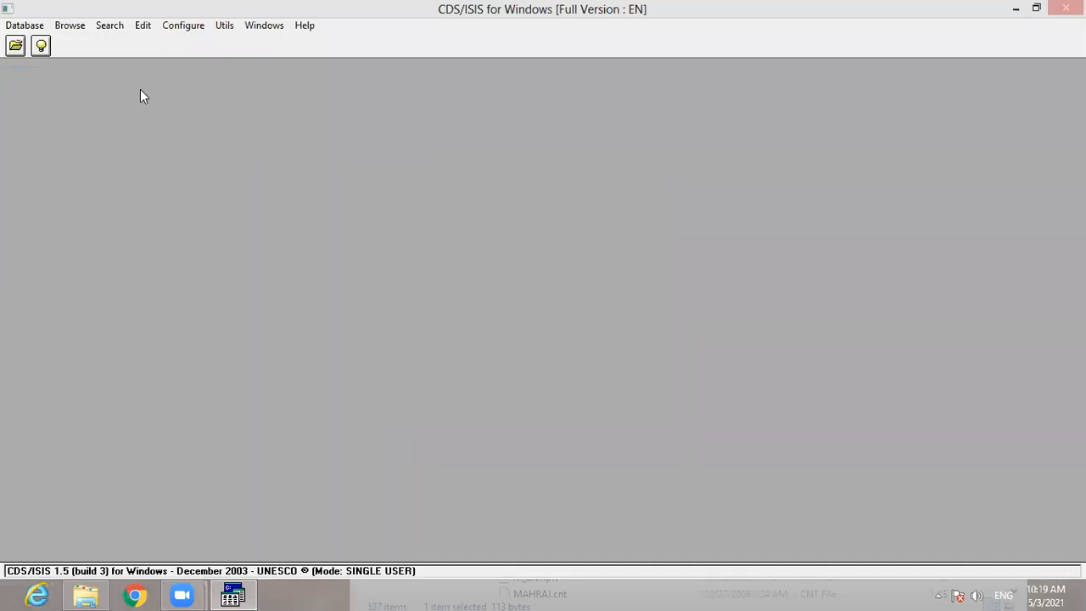